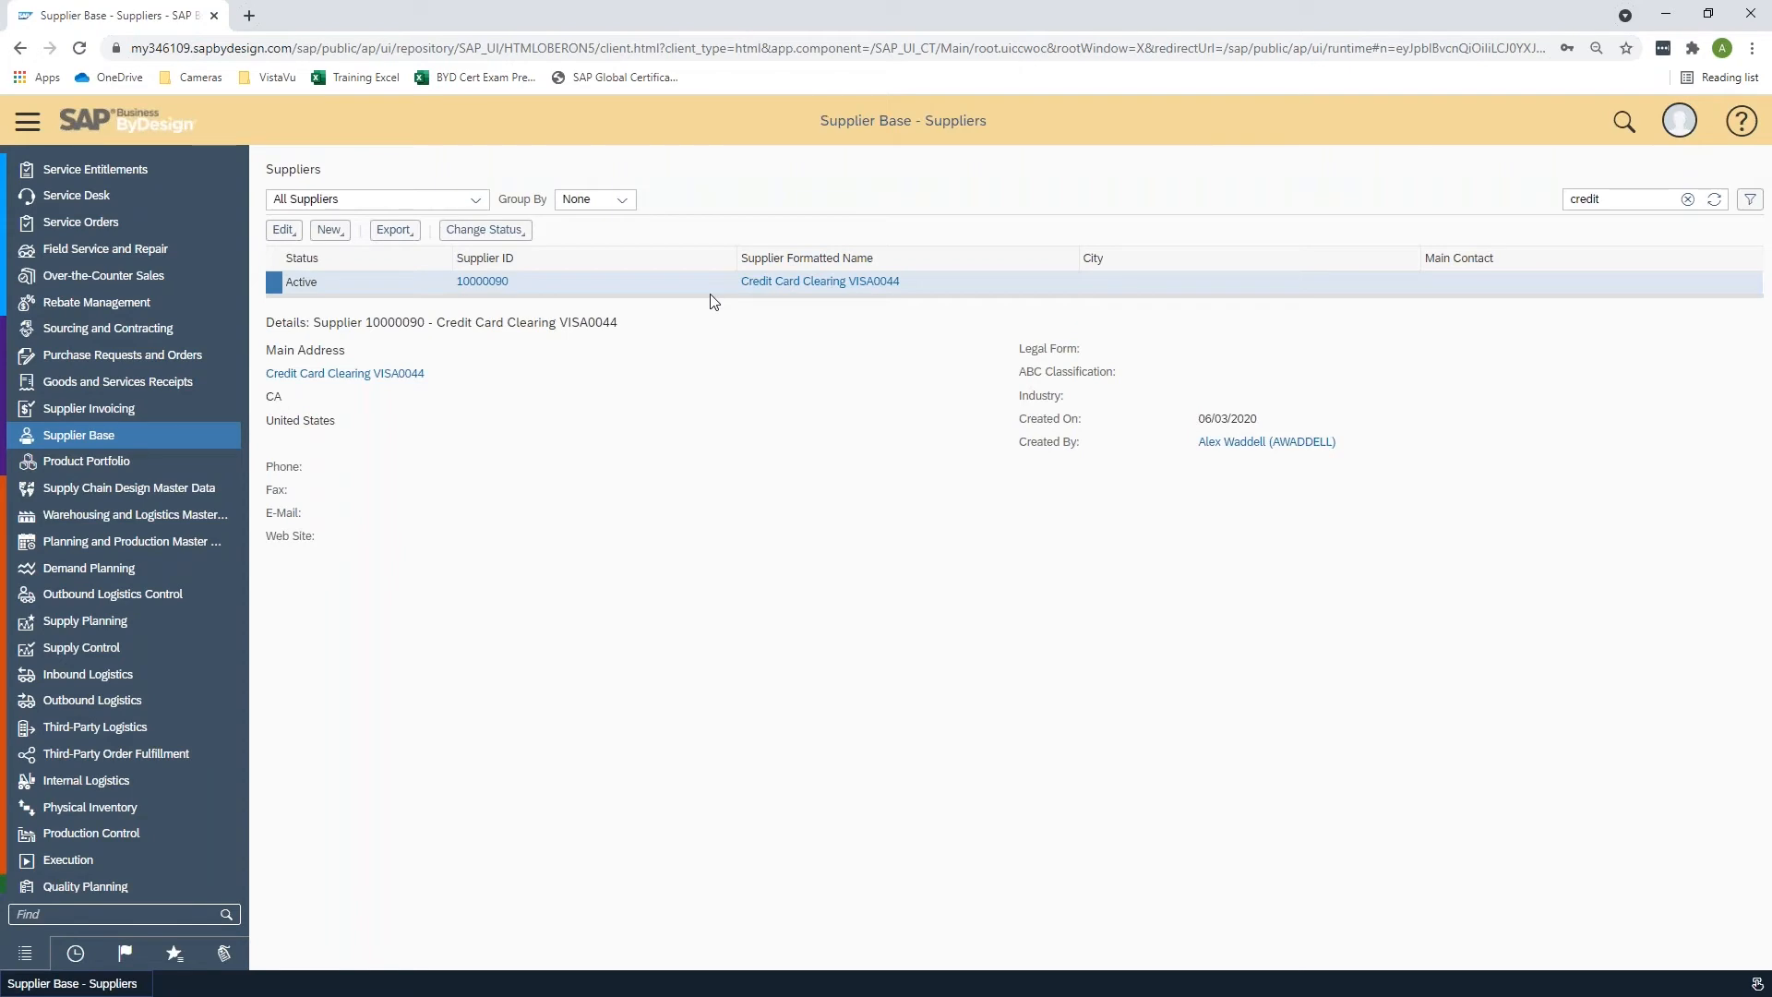
- Open the Credit Card Clearing VISA0044 supplier's general data for editing and inspect its supplier name
left_click(288, 232)
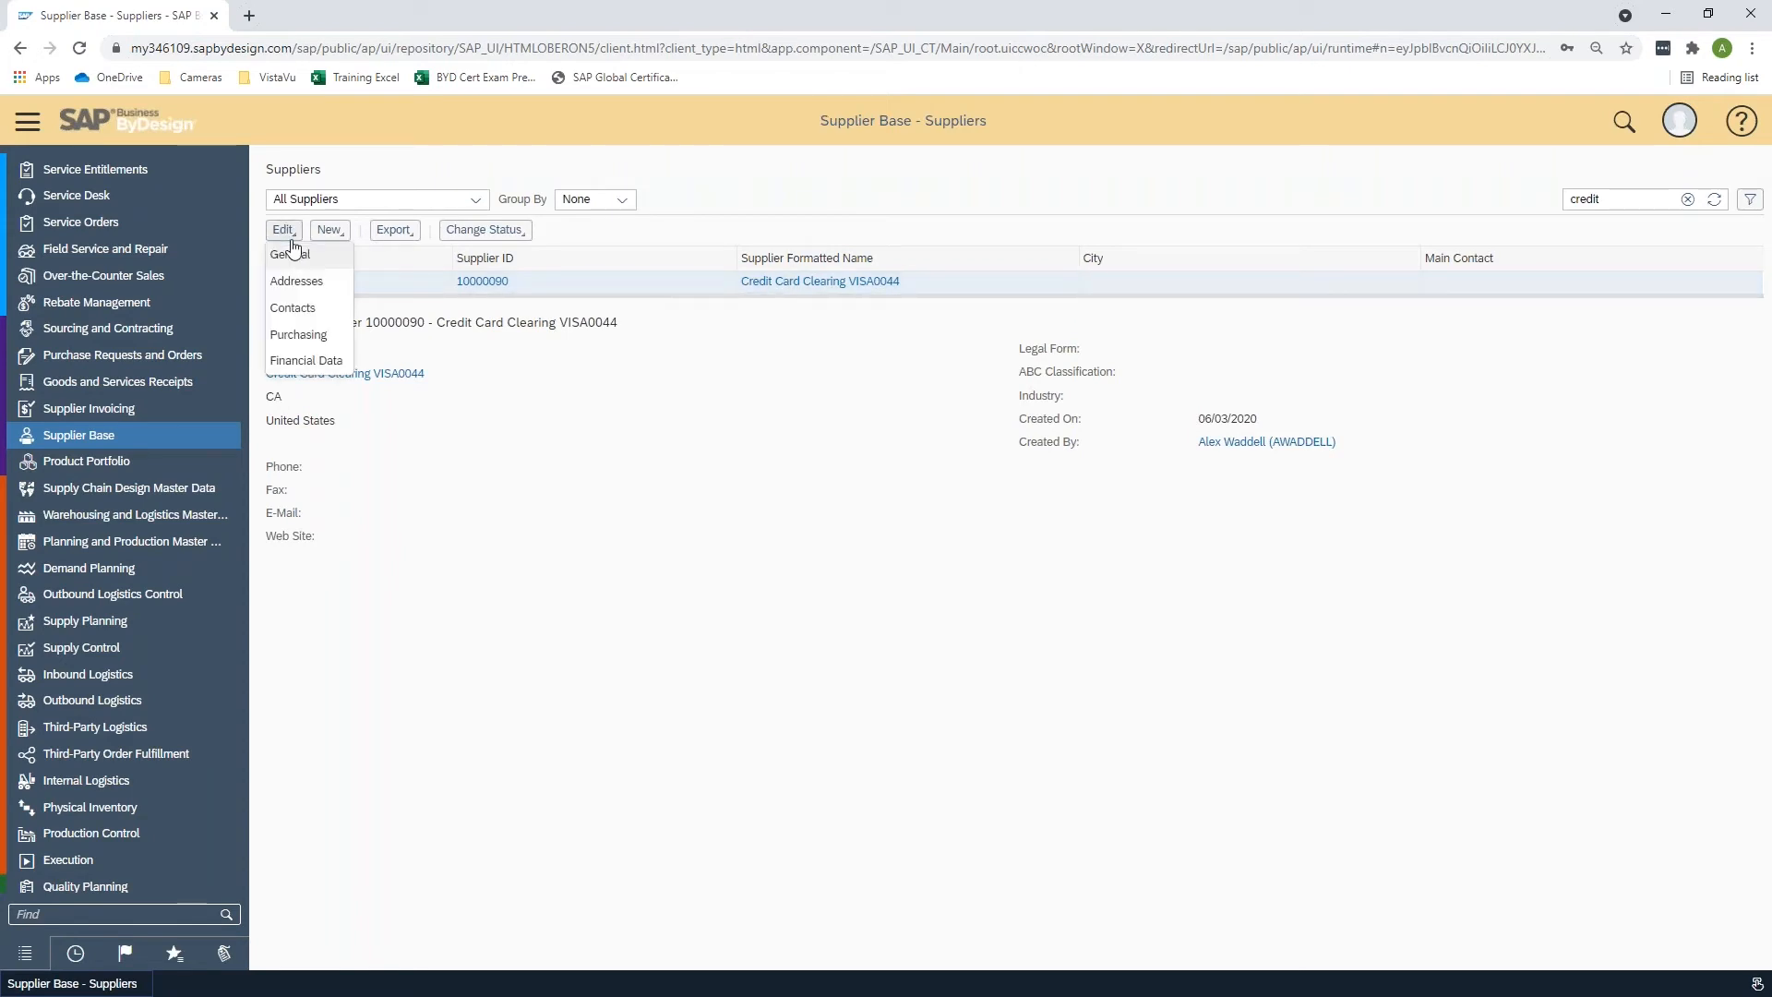
left_click(292, 258)
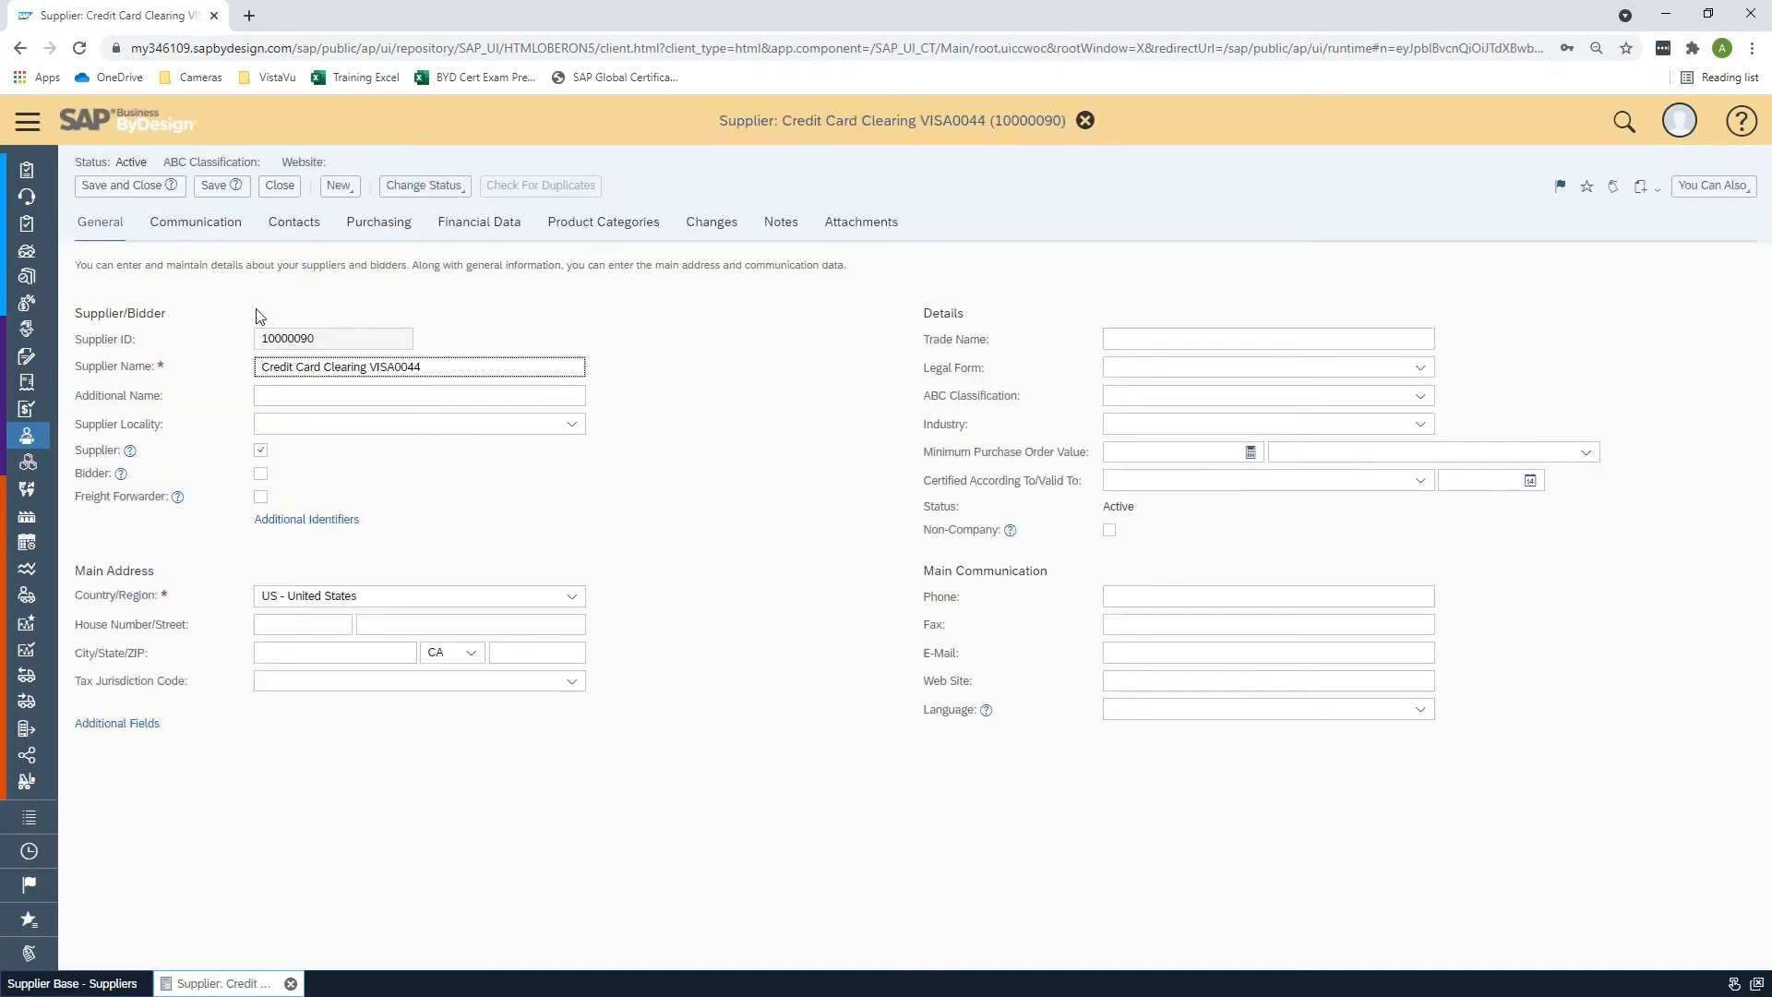
left_click(327, 399)
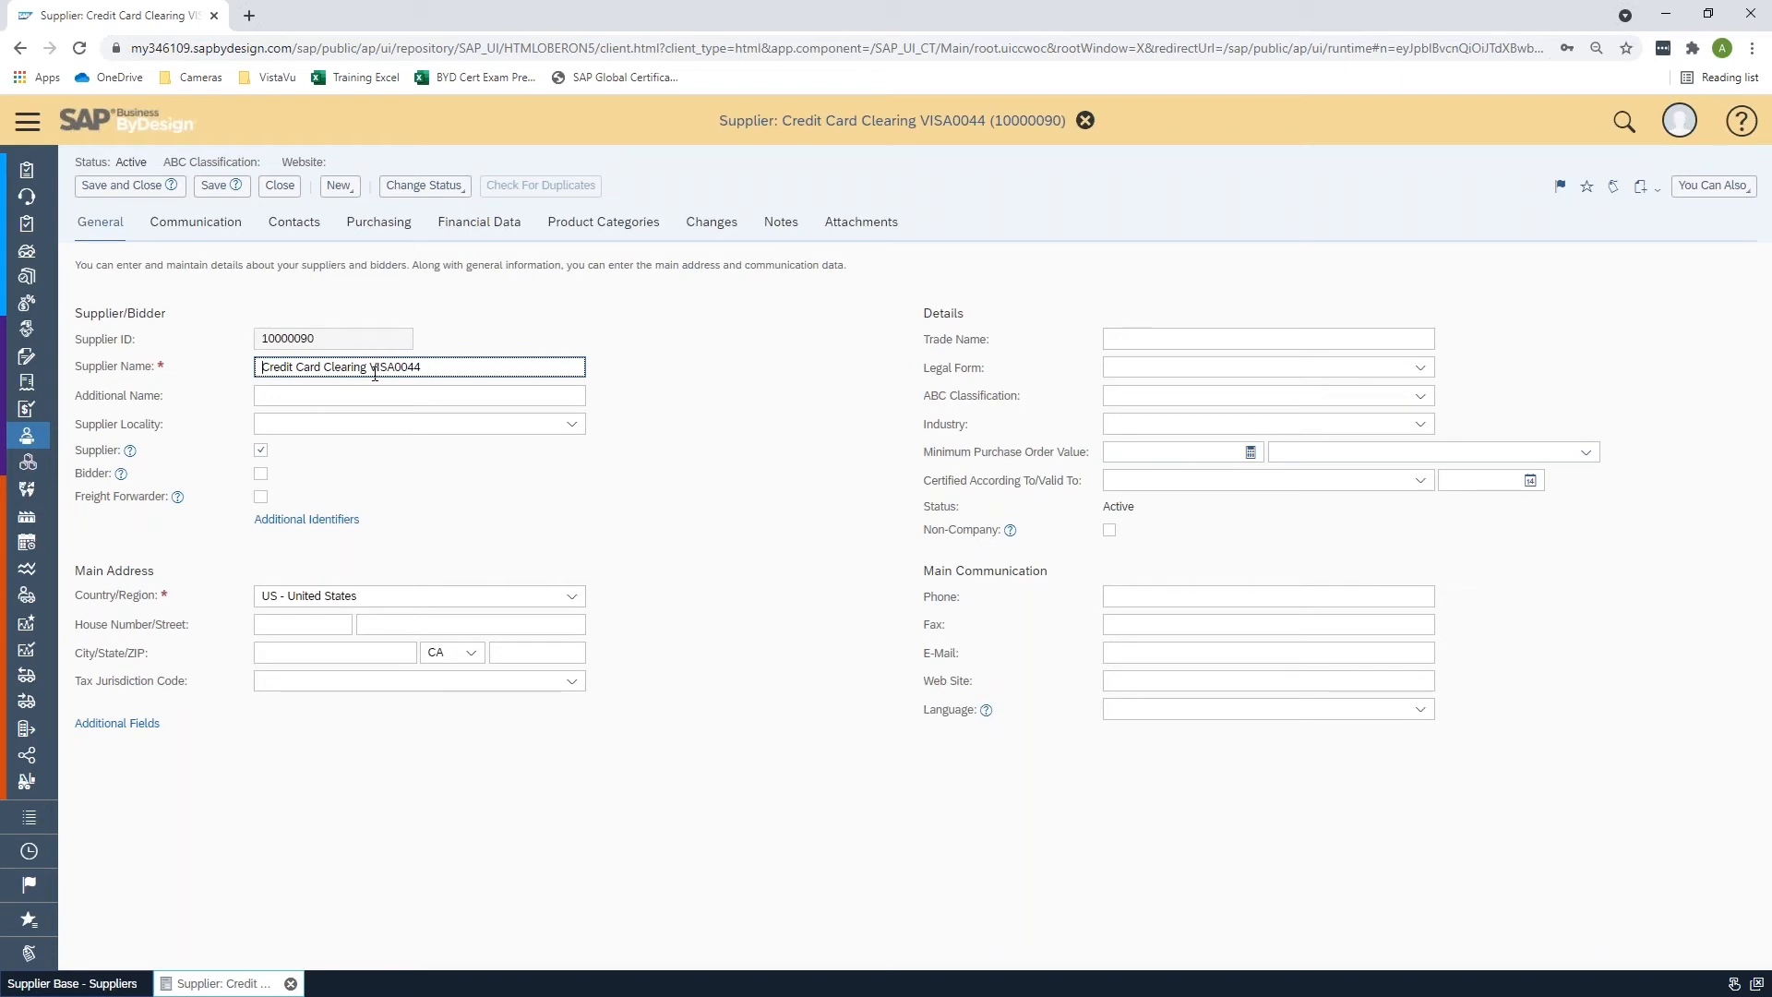
left_click_drag(374, 369, 425, 369)
left_click(437, 370)
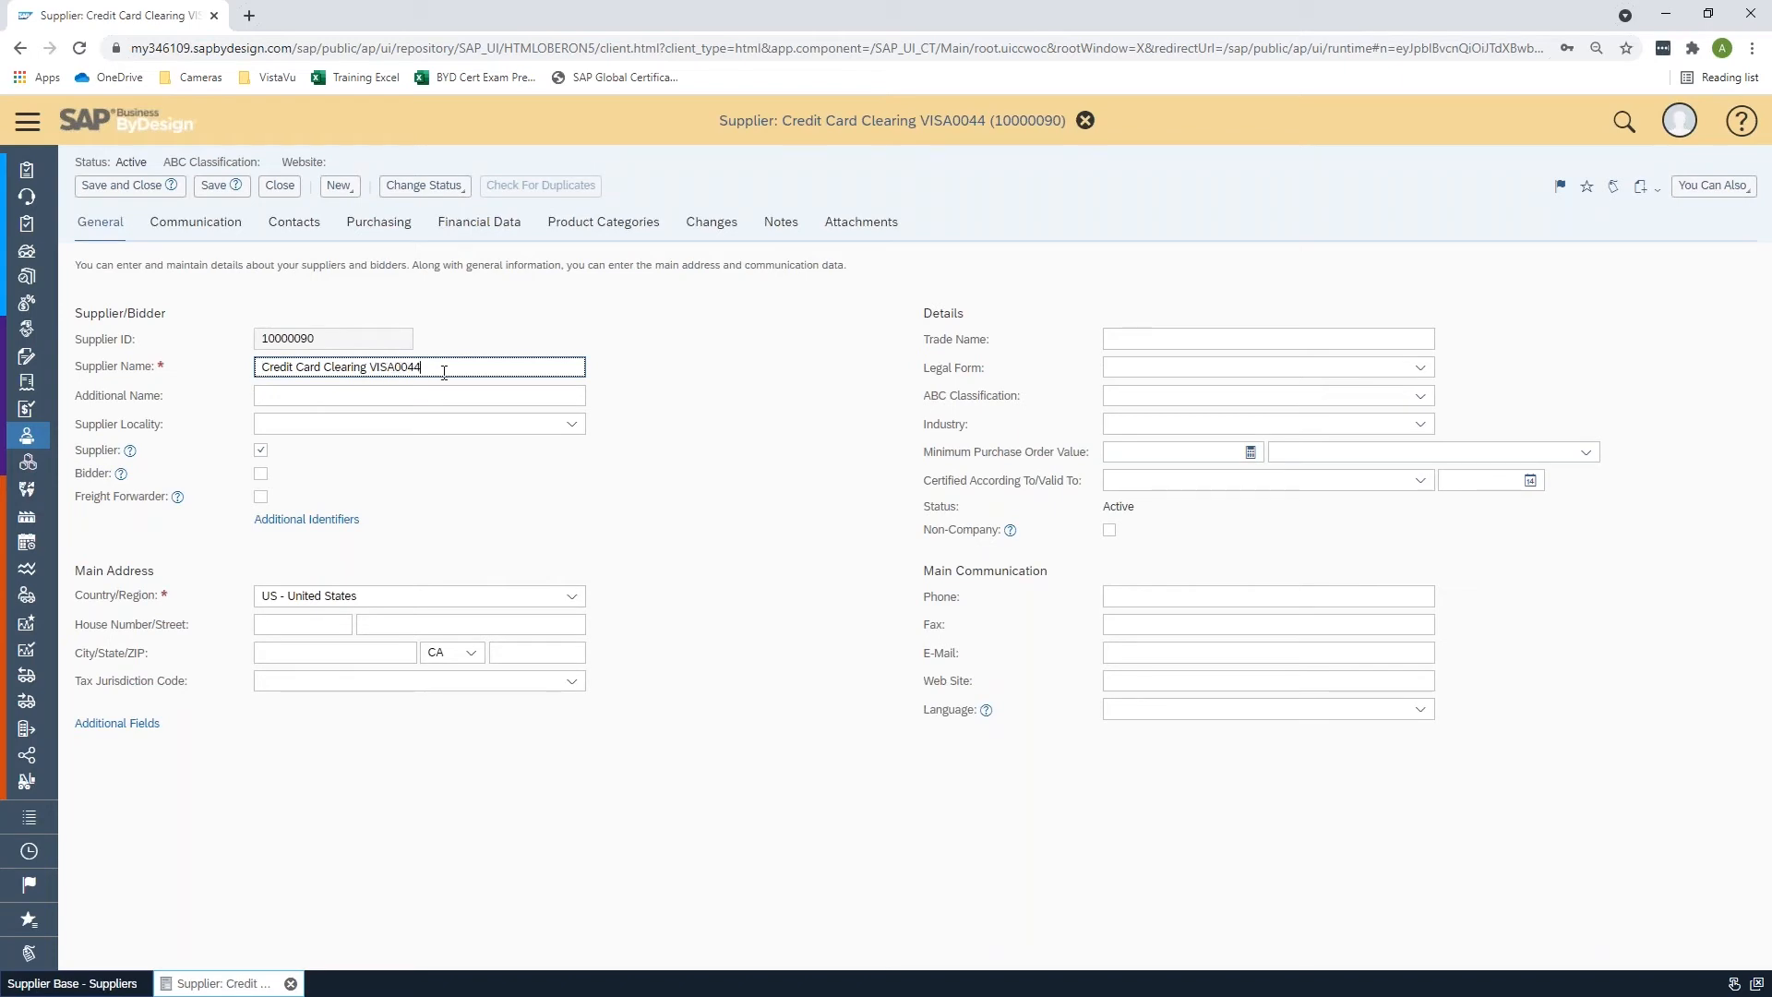
left_click(625, 406)
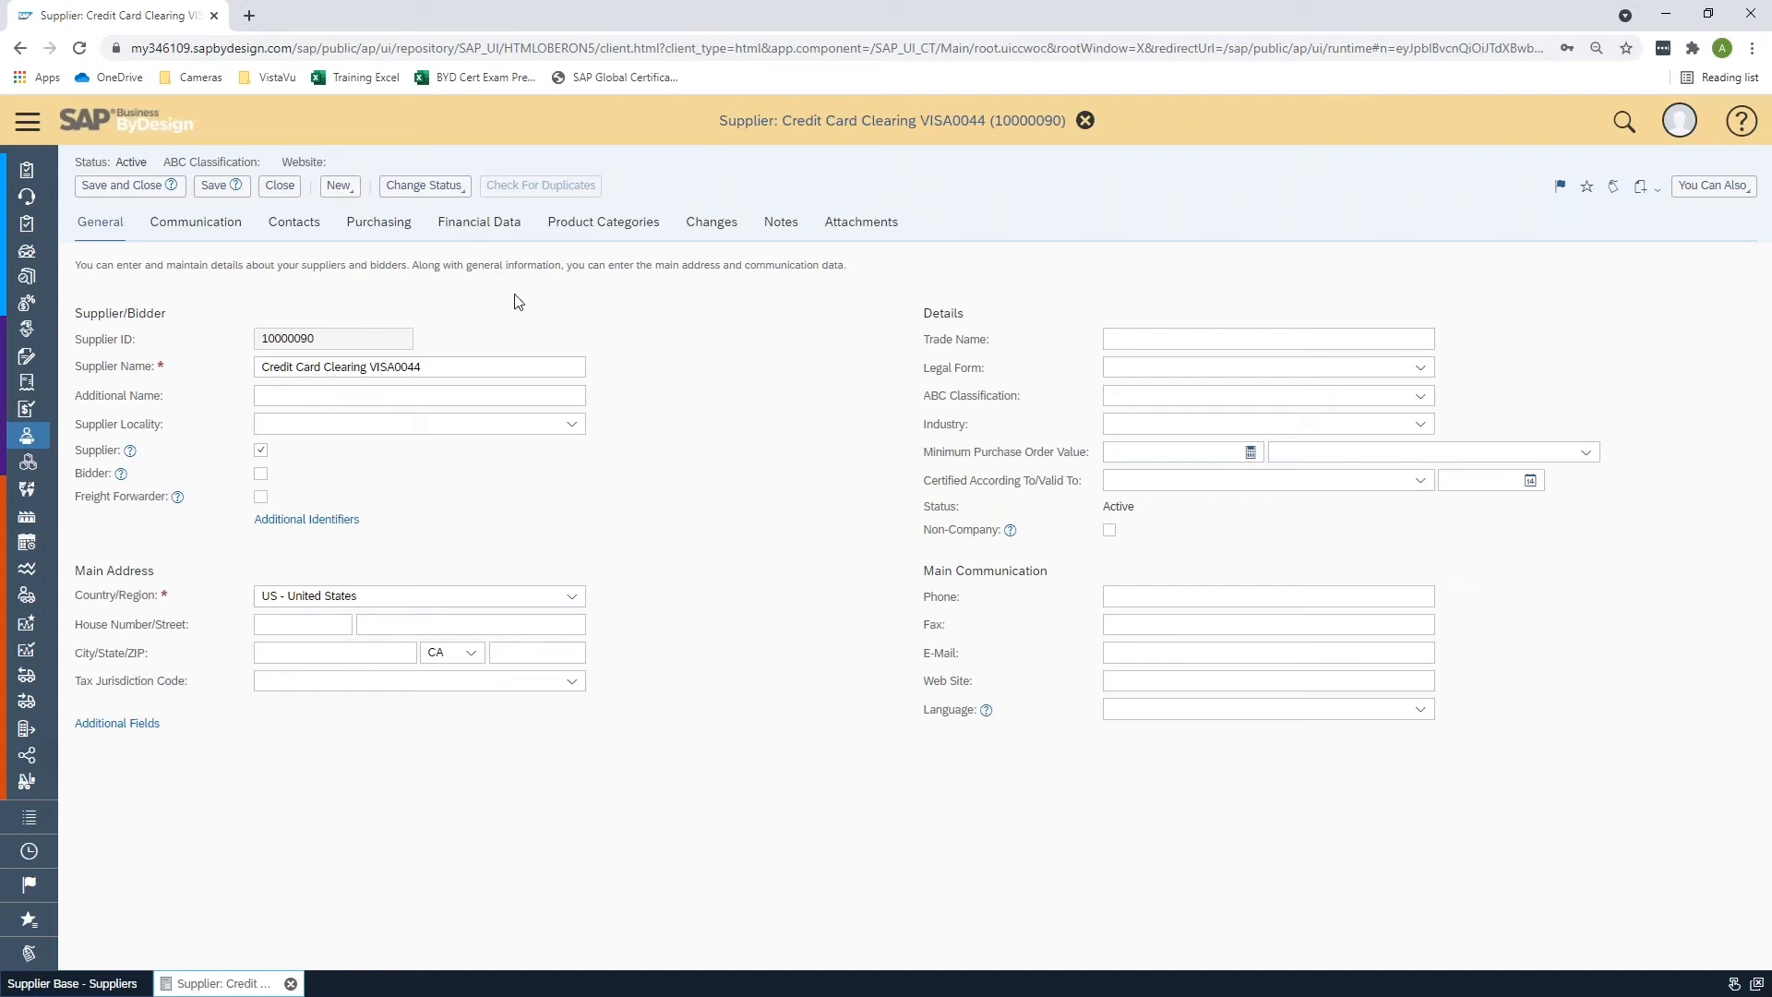
- Review the supplier's account determination group in its financial data, then close the supplier without changes
left_click(480, 222)
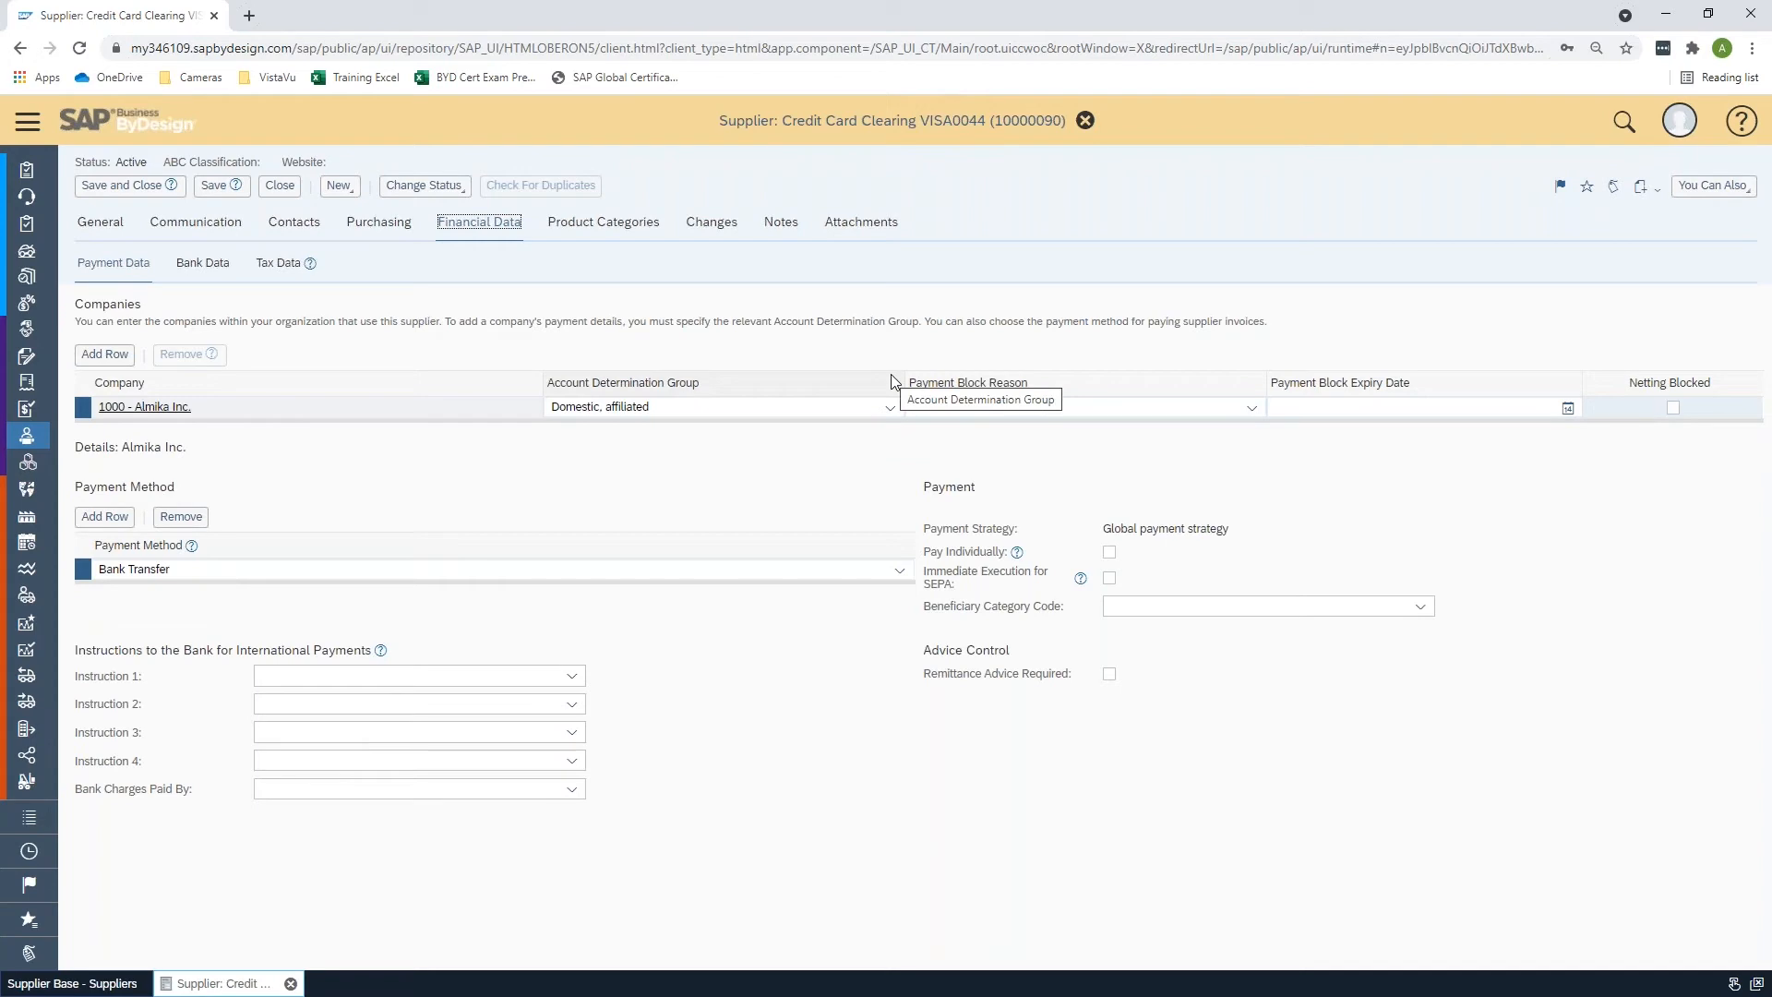
left_click(890, 407)
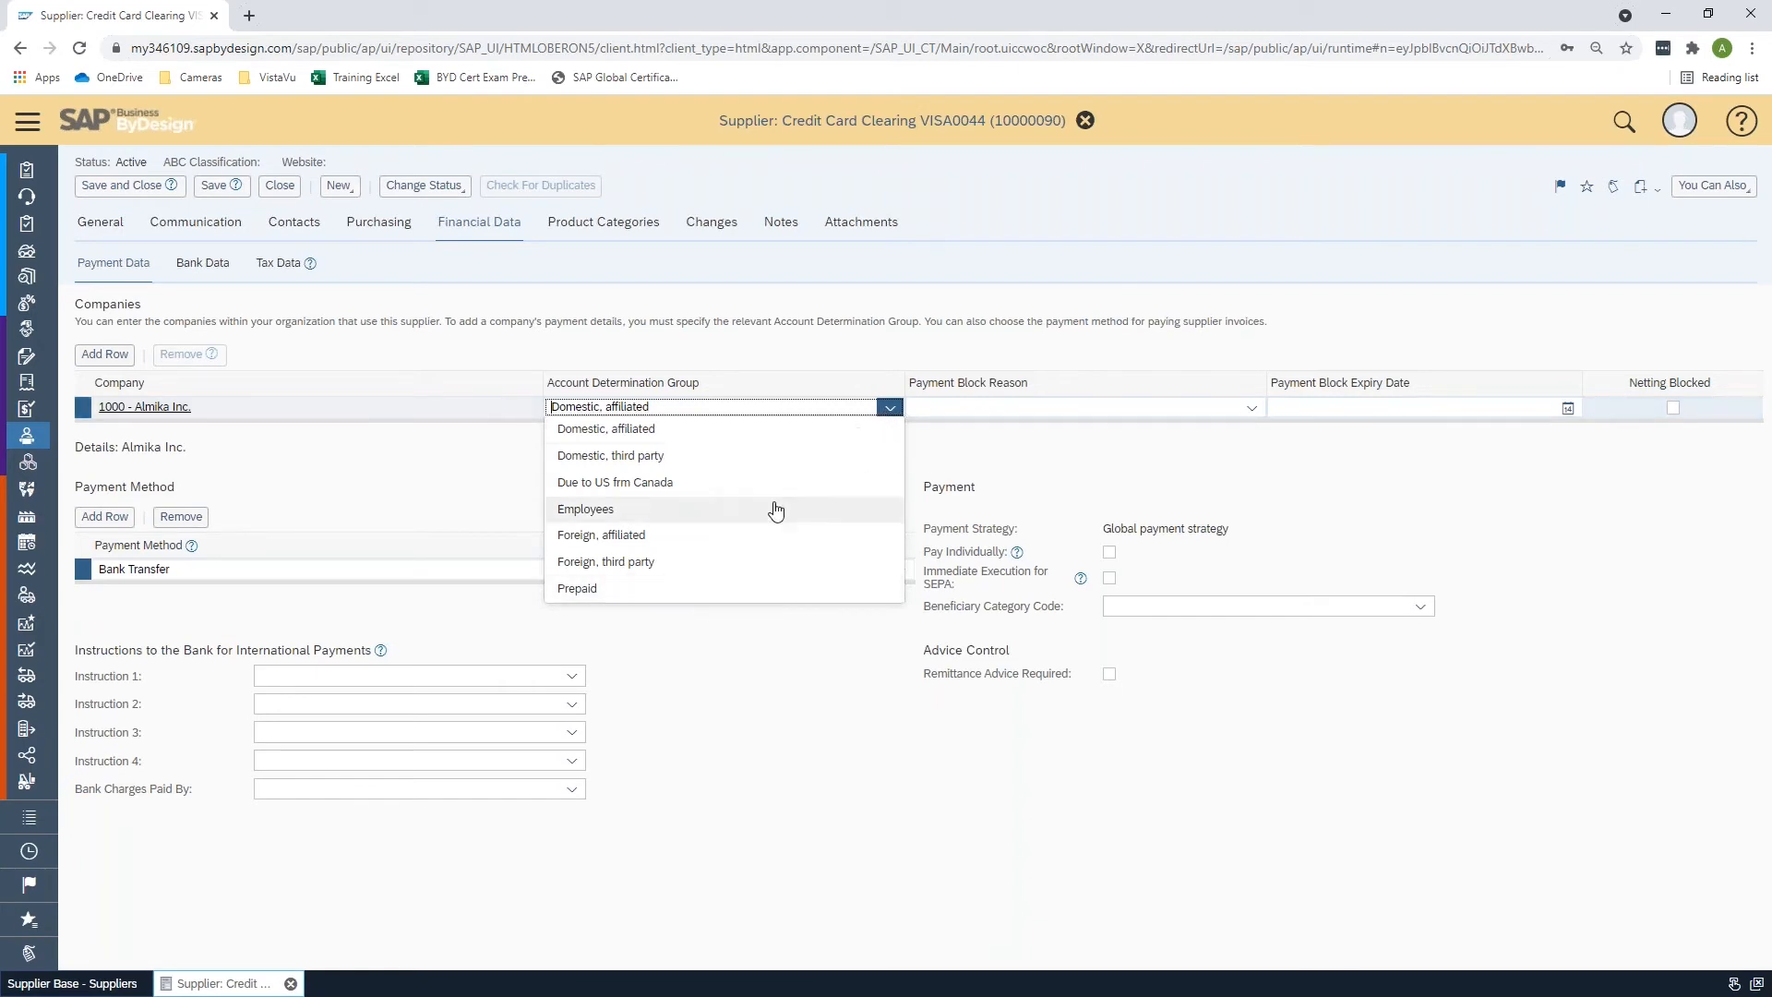
left_click(469, 514)
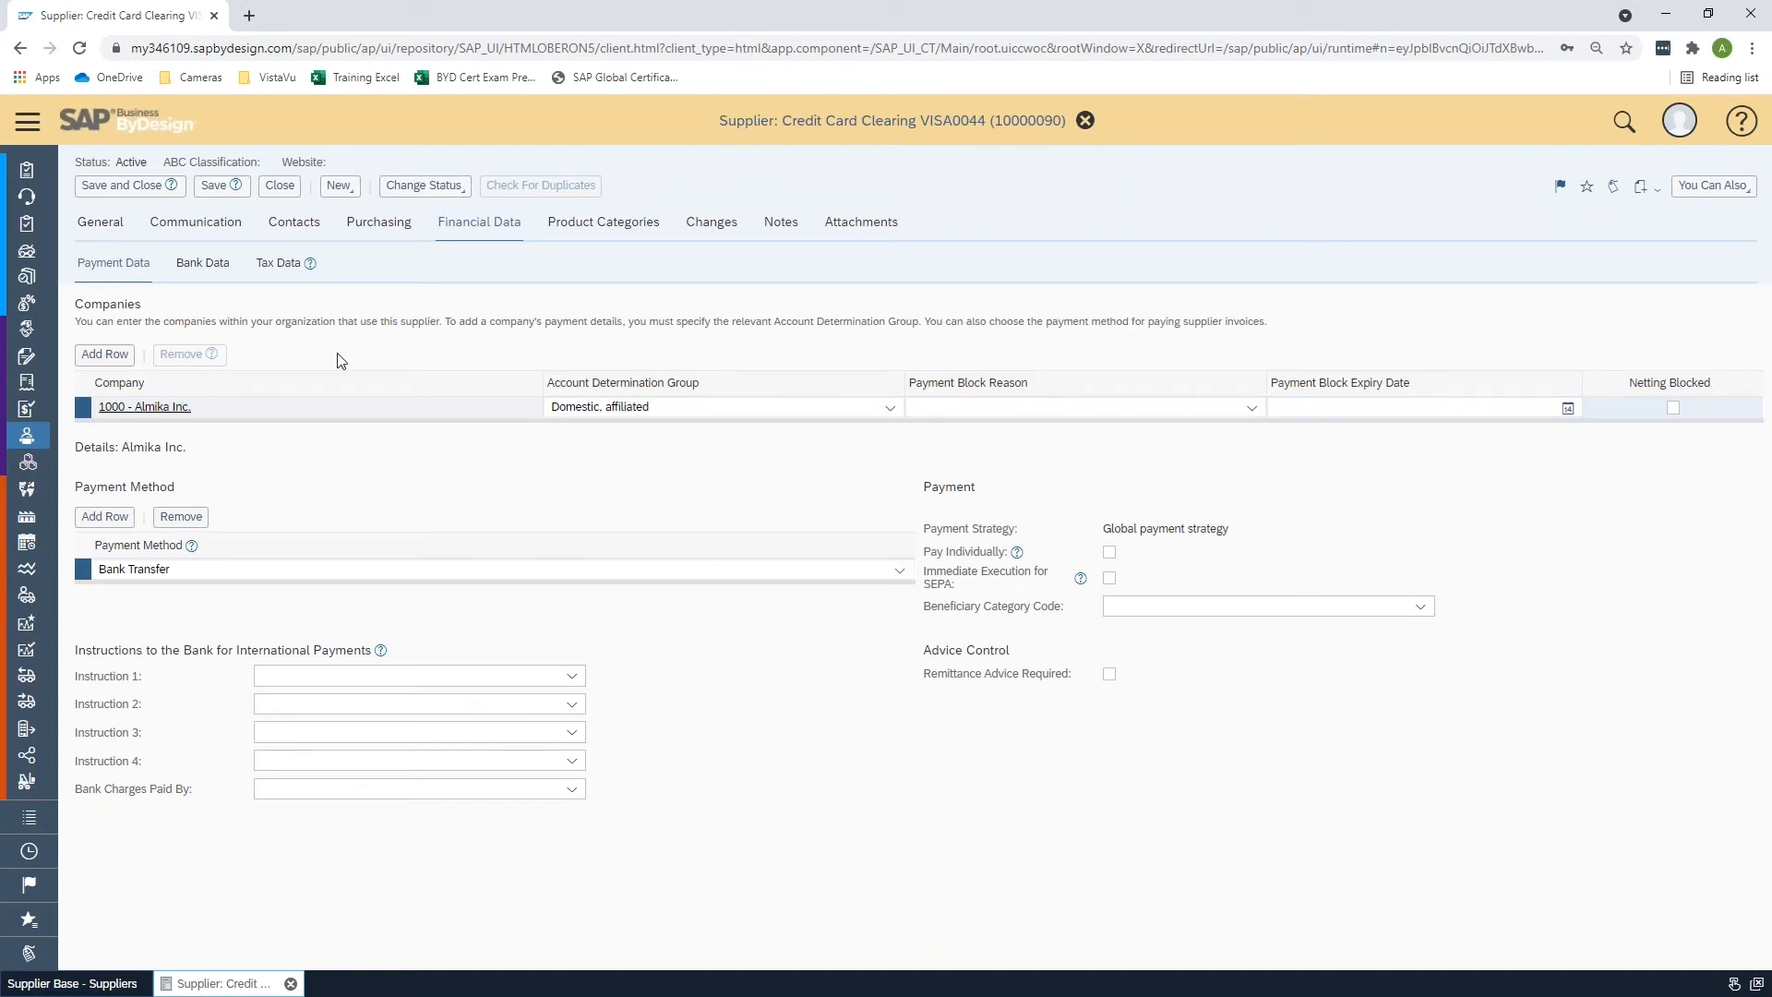
left_click(282, 189)
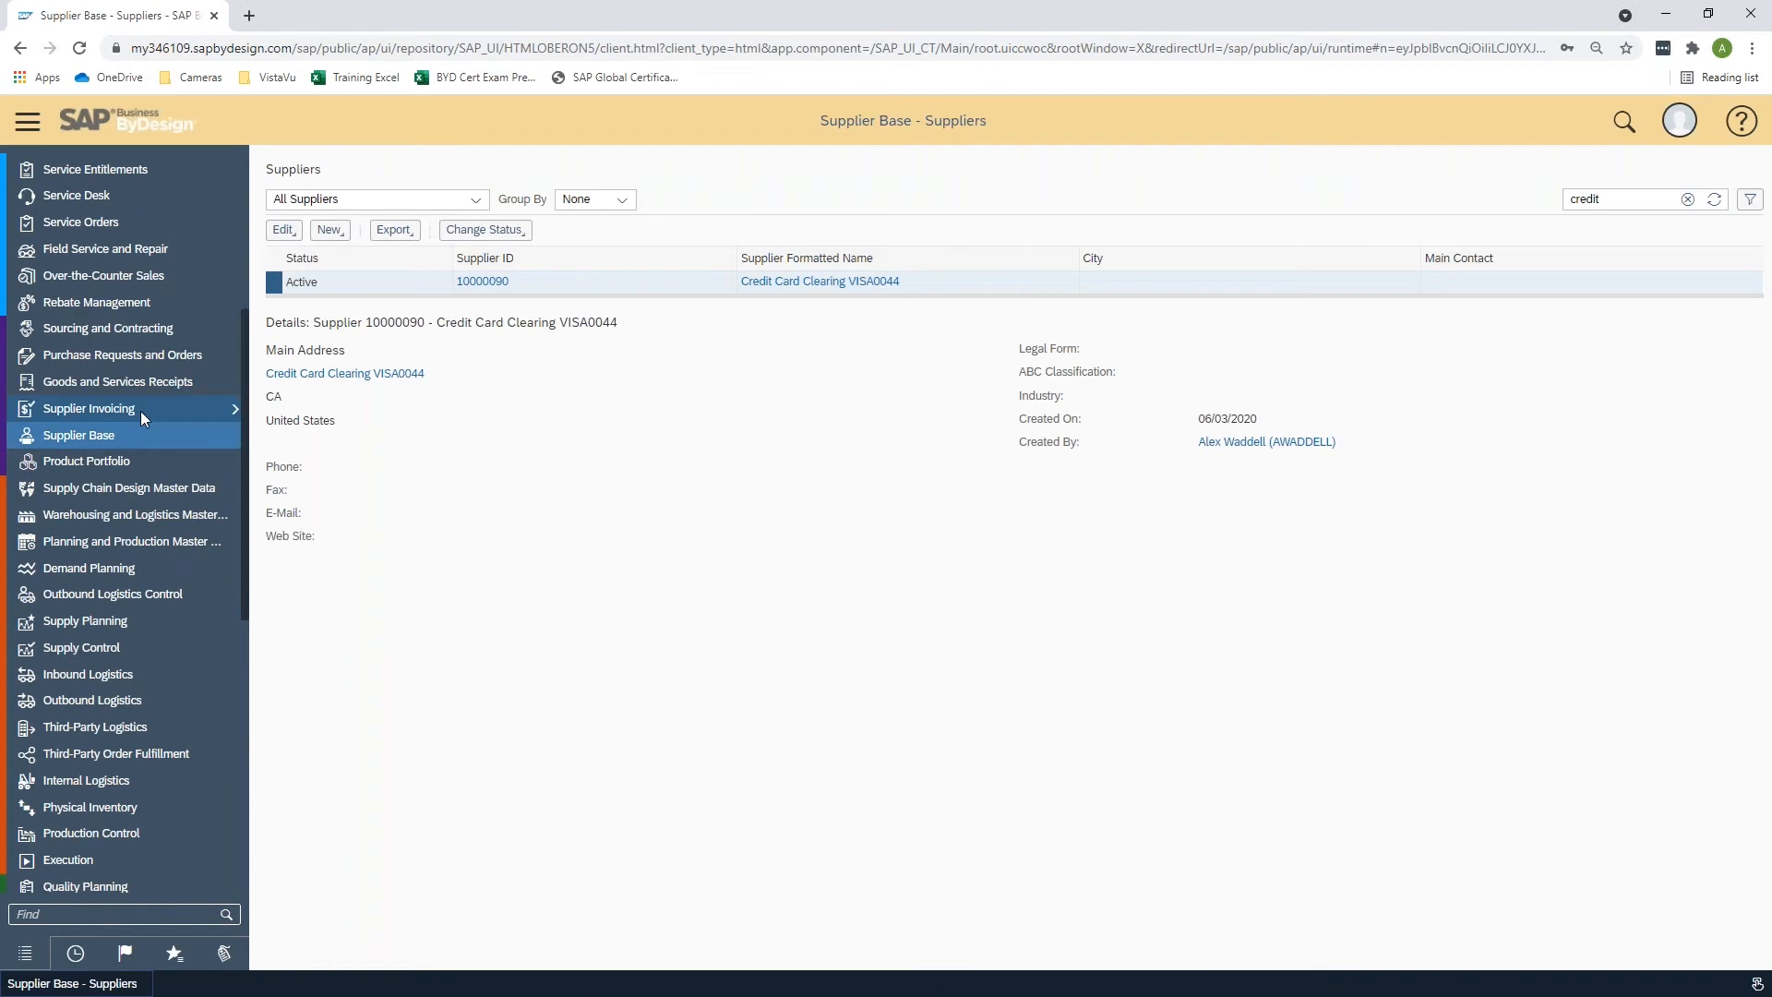
- In Supplier Invoicing invoice entry, start a new import from Microsoft Excel to download the invoice upload template
mouse_move(141, 412)
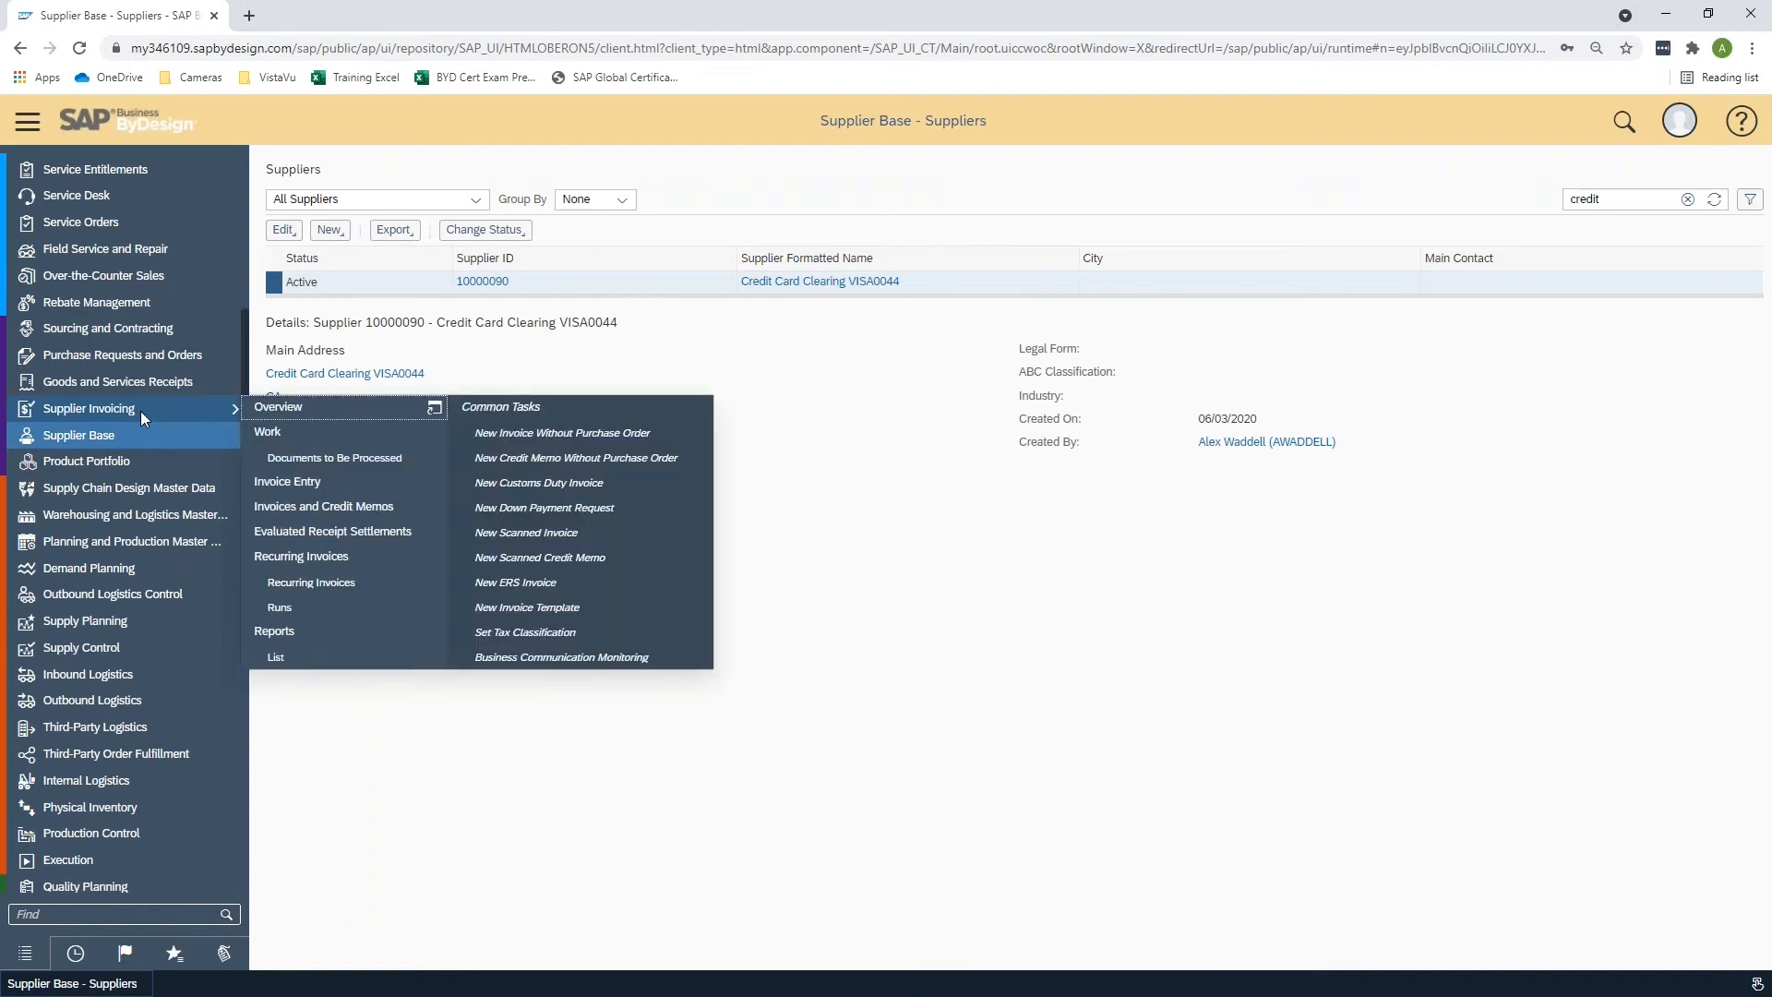
left_click(367, 480)
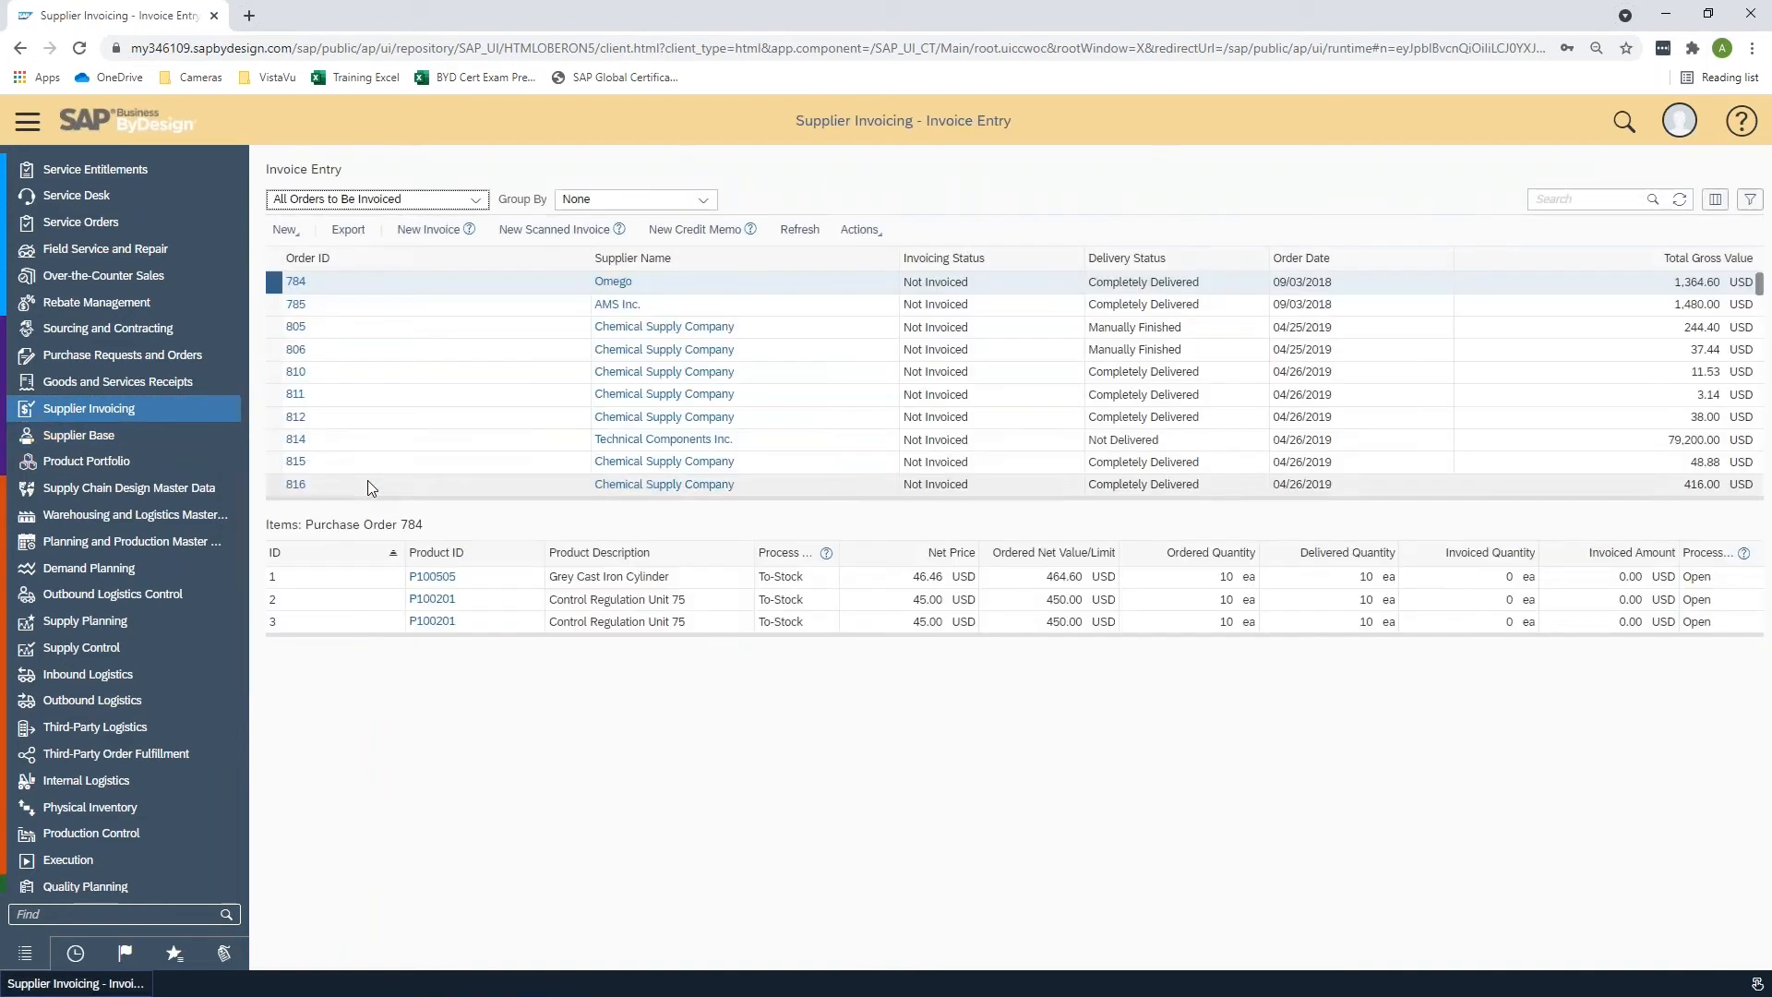
left_click(286, 230)
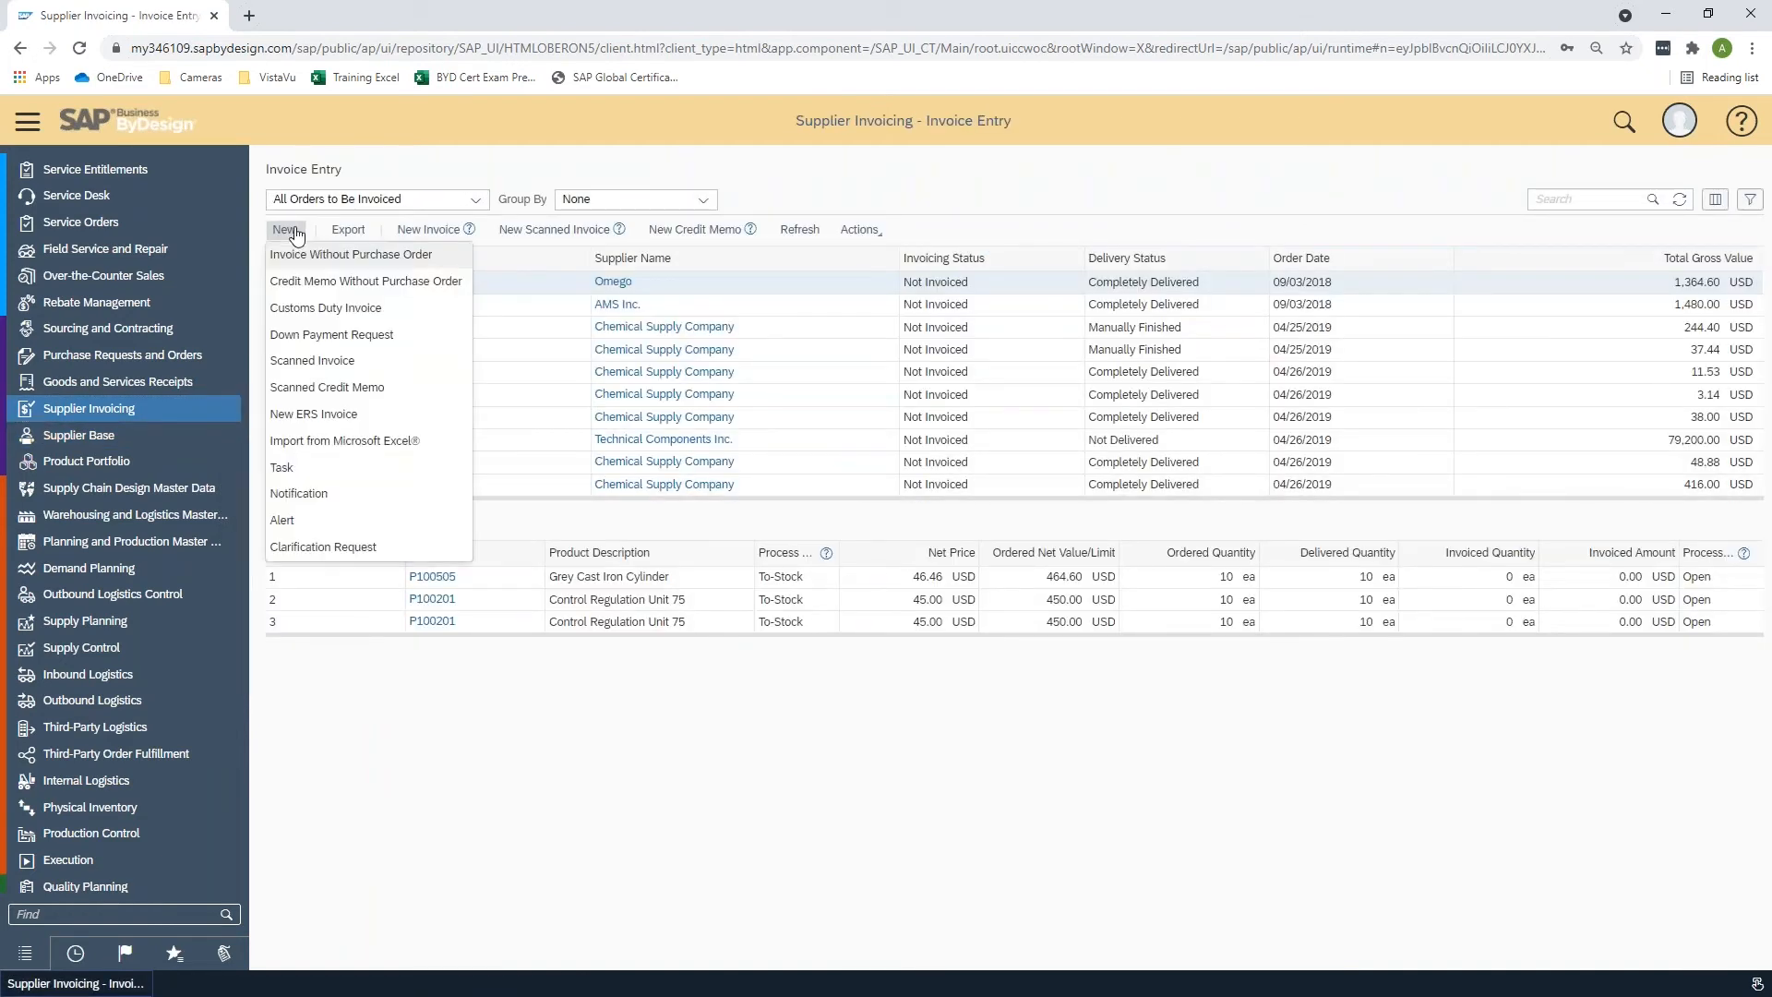
left_click(343, 441)
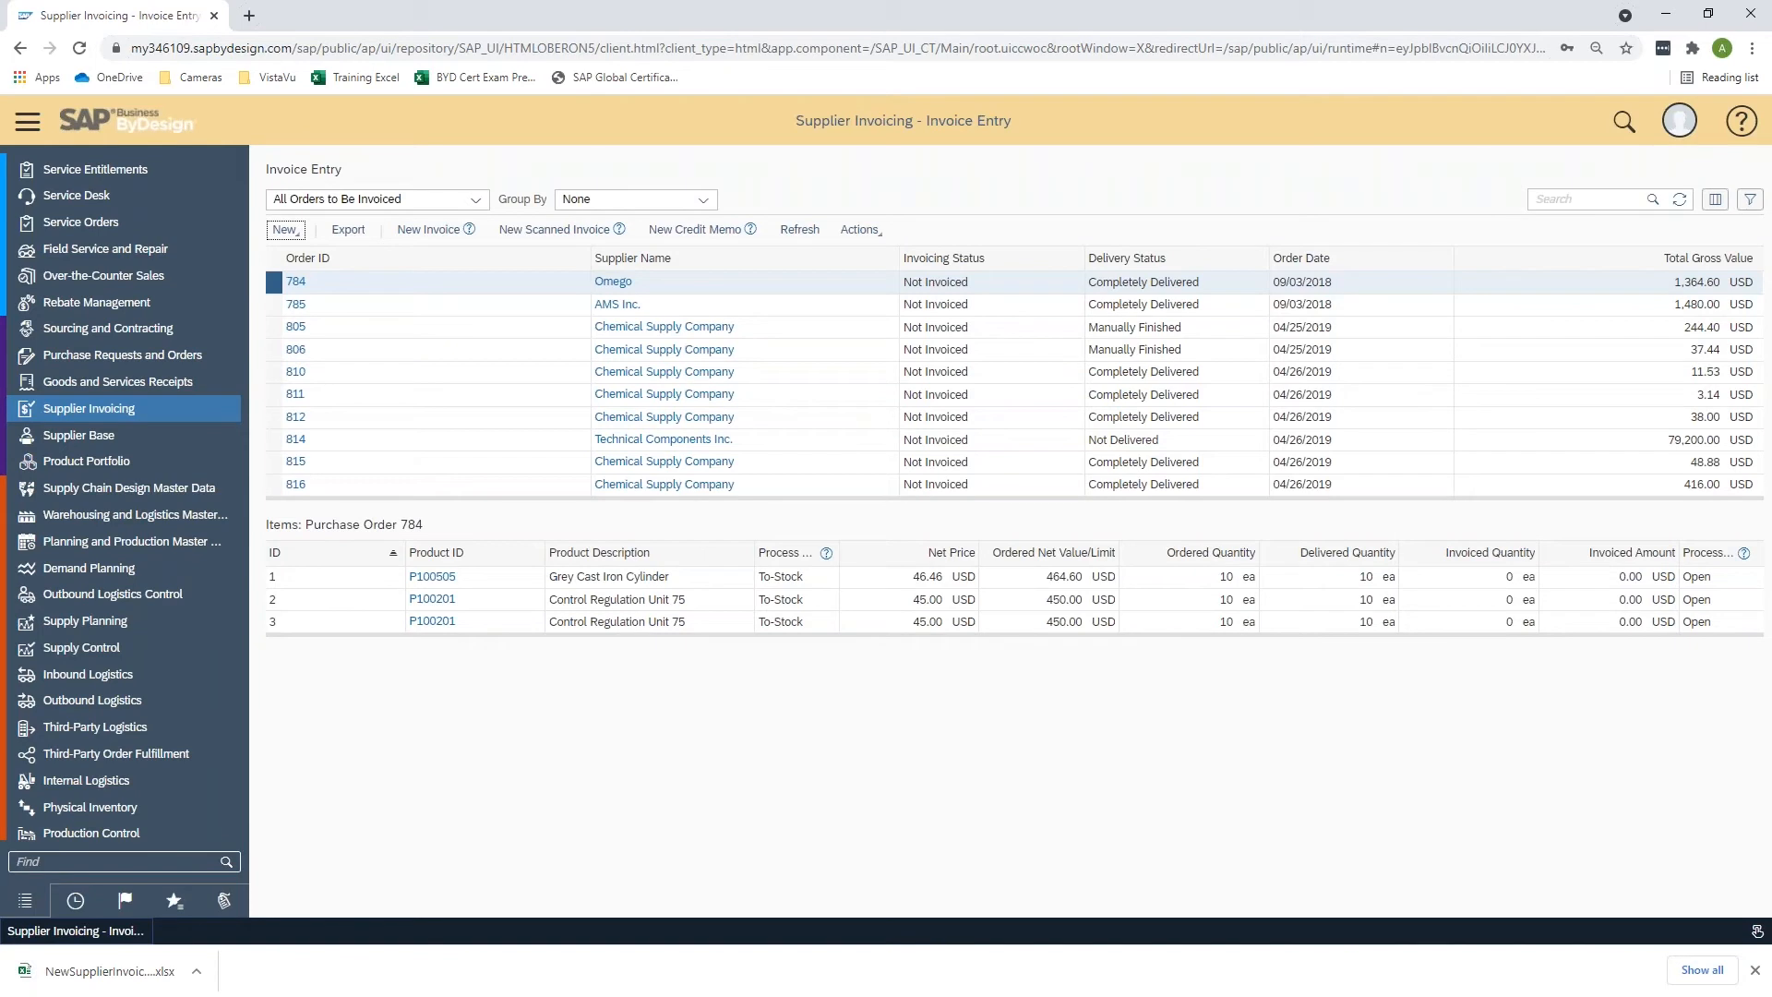
- Open the downloaded NewSupplierInvoices_US_EN template workbook and return to its first columns
left_click(92, 972)
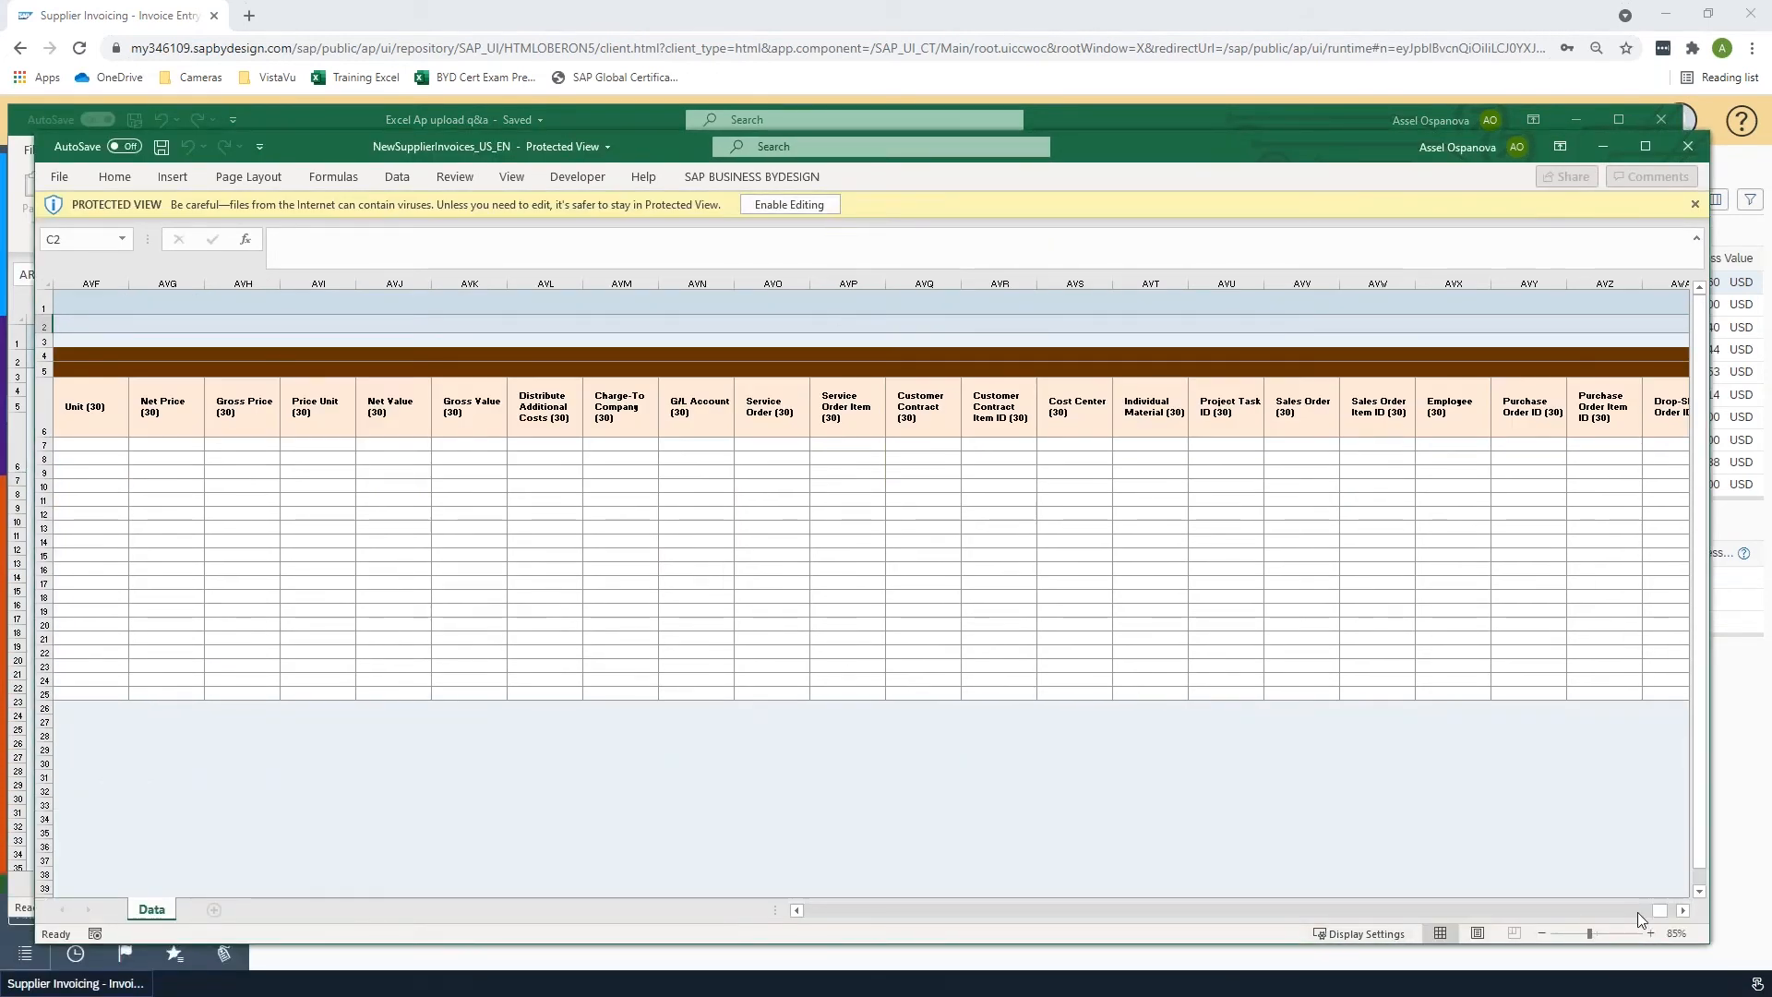
left_click_drag(1660, 910, 803, 920)
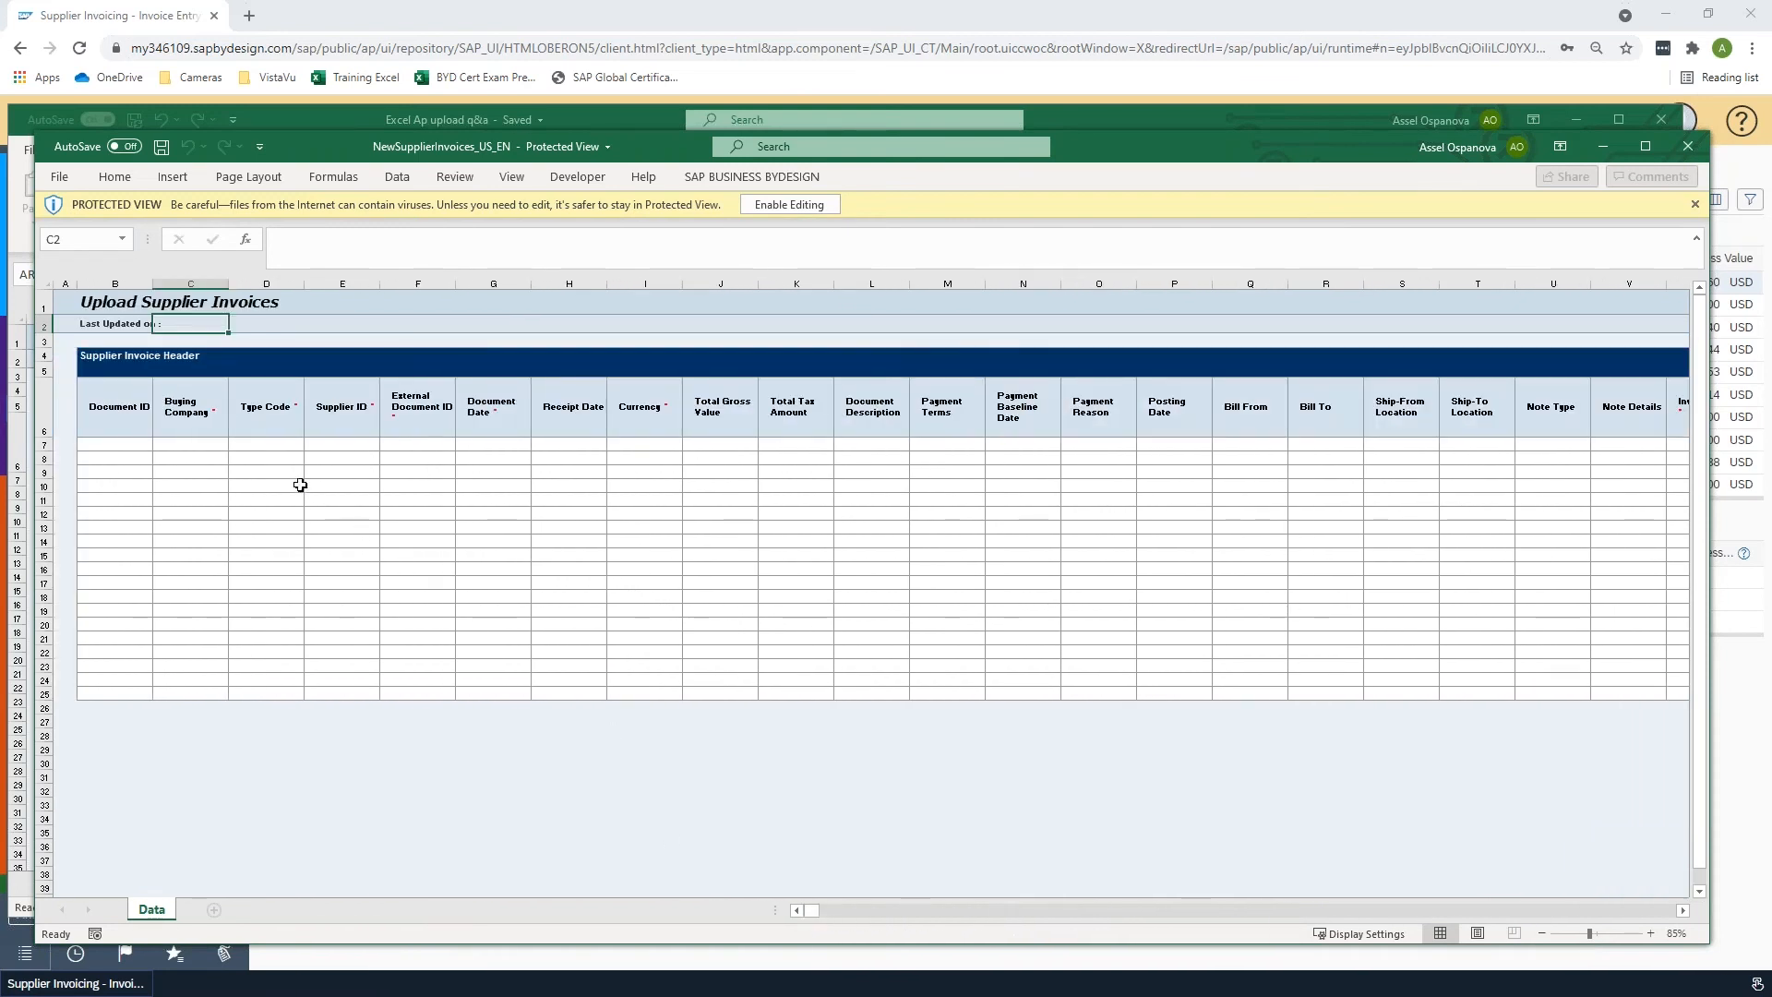
- Browse the template's supplier invoice header and line item columns across row 7
left_click(187, 446)
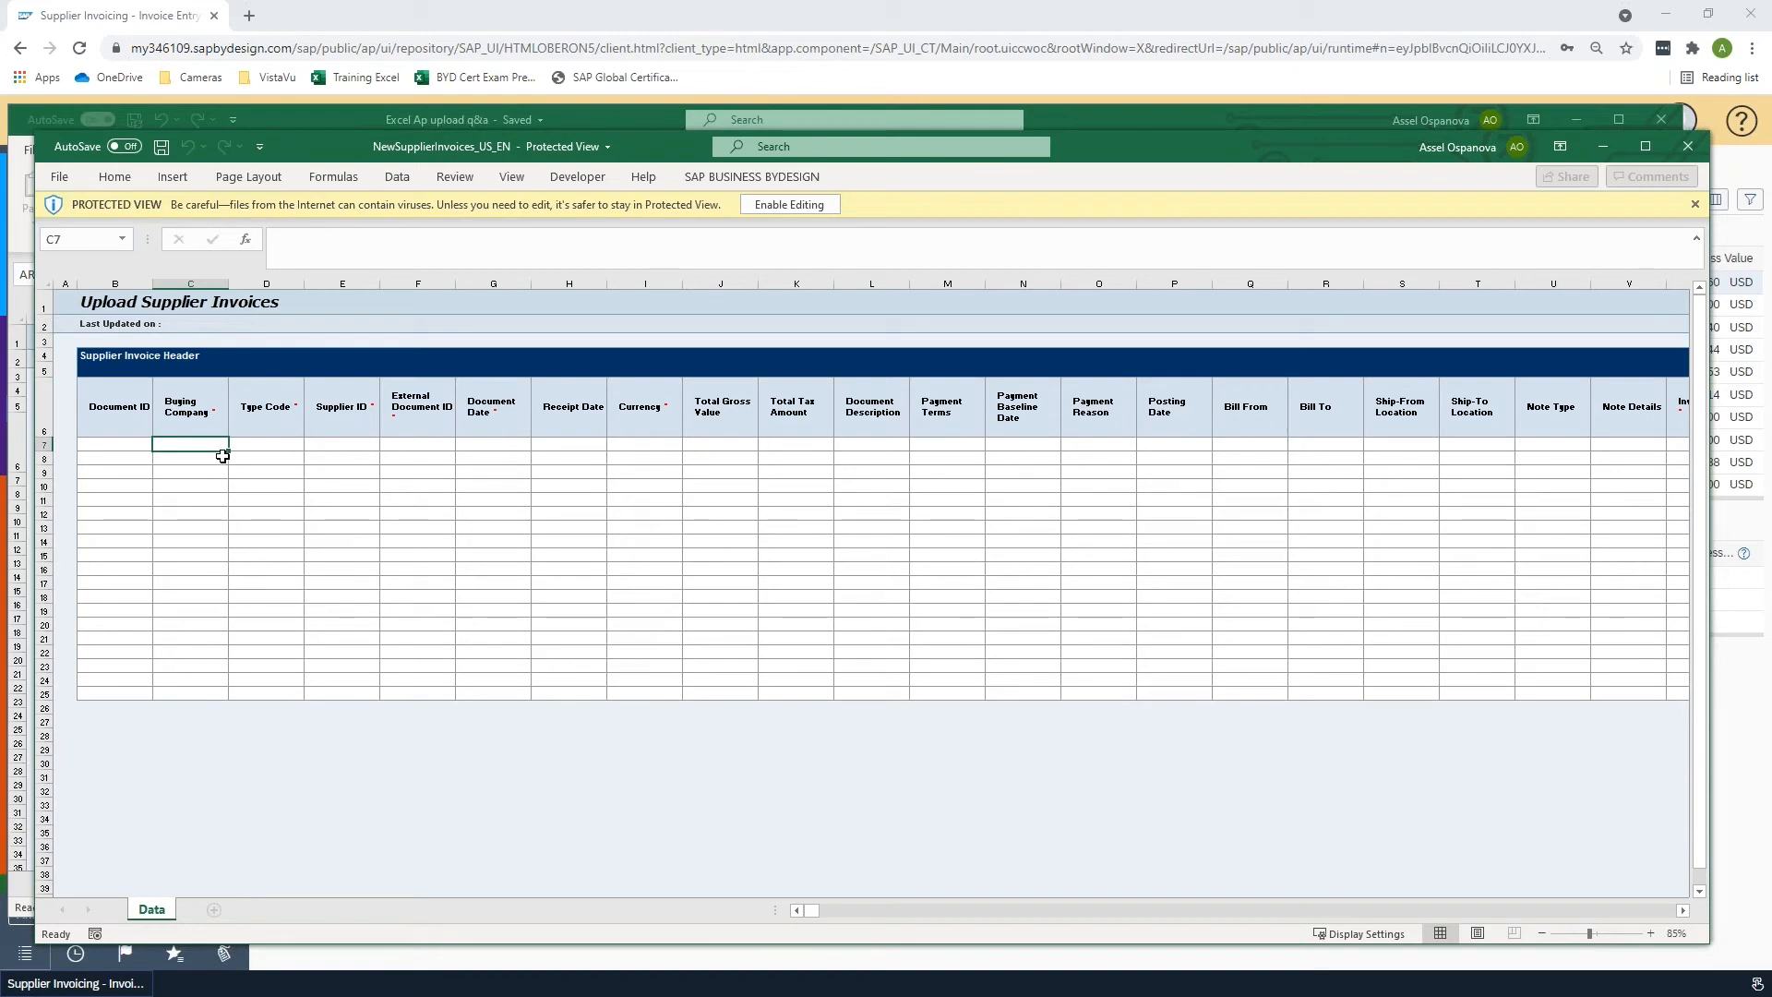
left_click(130, 448)
left_click_drag(250, 449, 987, 442)
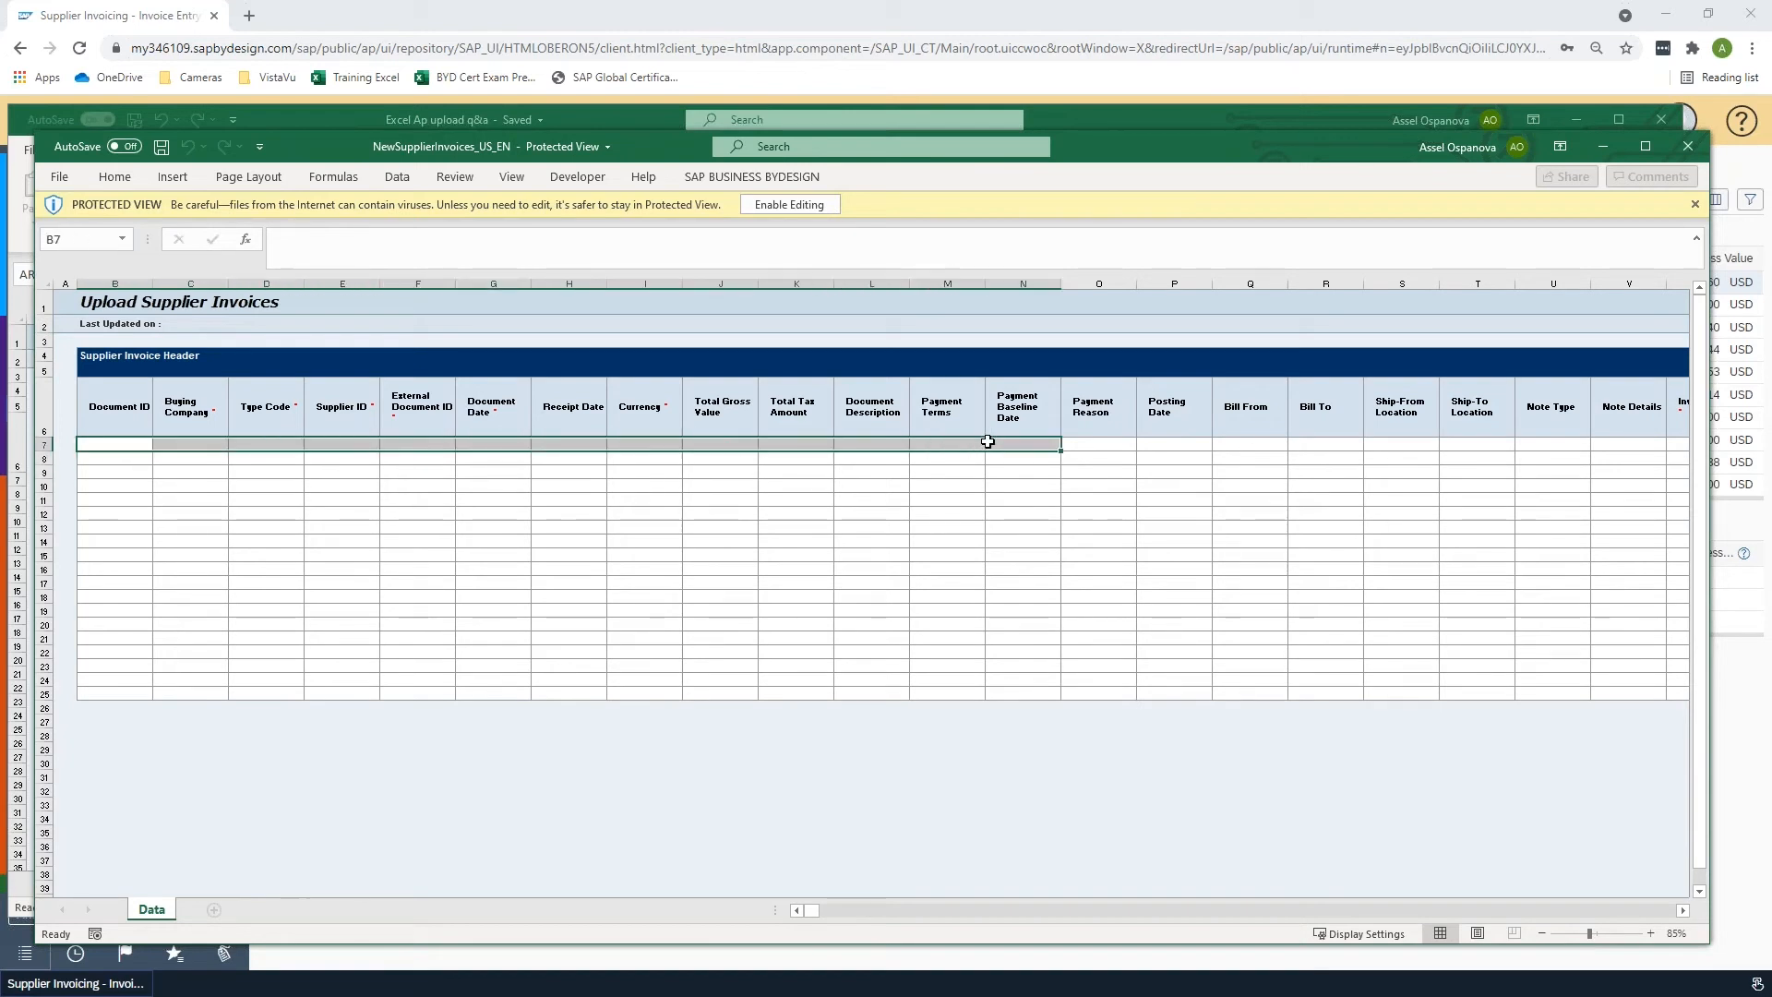
left_click(593, 442)
left_click(427, 443)
left_click(565, 445)
key("Right")
key("Right")
key("Right")
key("Right")
key("Right")
key("Right")
key("Right")
key("Right")
key("Right")
key("Right")
key("Right")
key("Right")
key("Right")
key("Right")
key("Right")
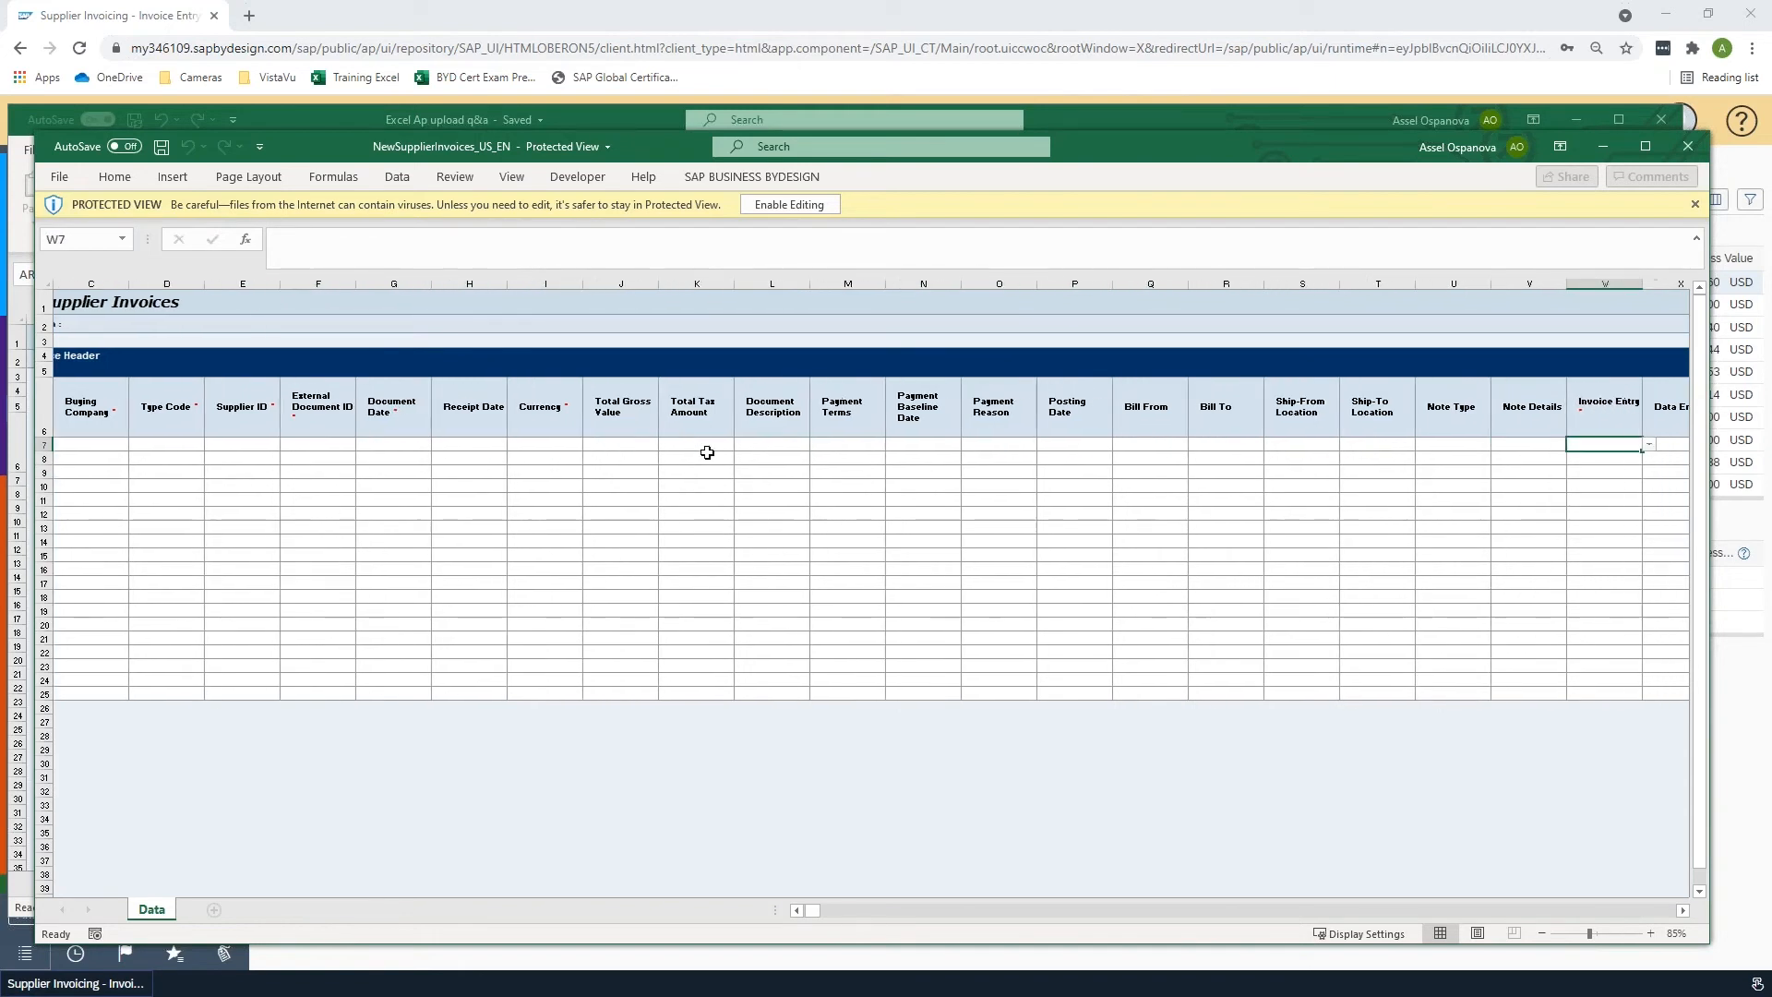
key("Left")
key("Left")
key("Left")
key("Left")
key("Left")
key("Left")
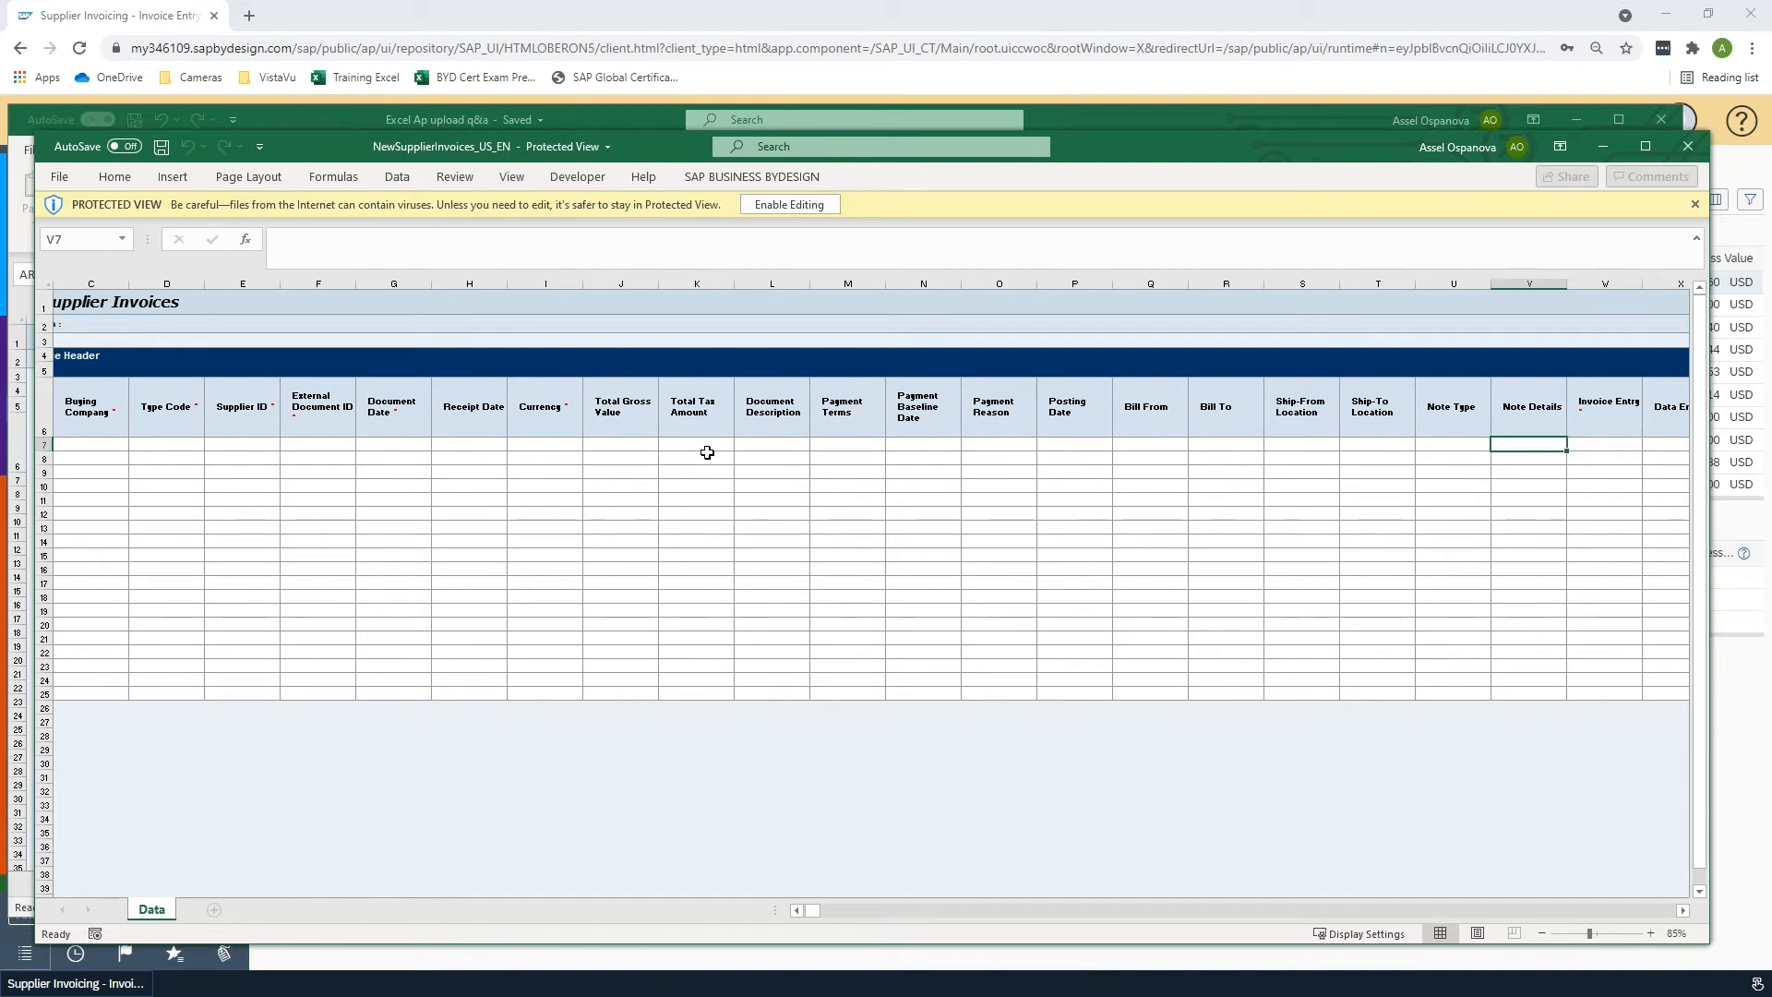
key("Right")
key("Right")
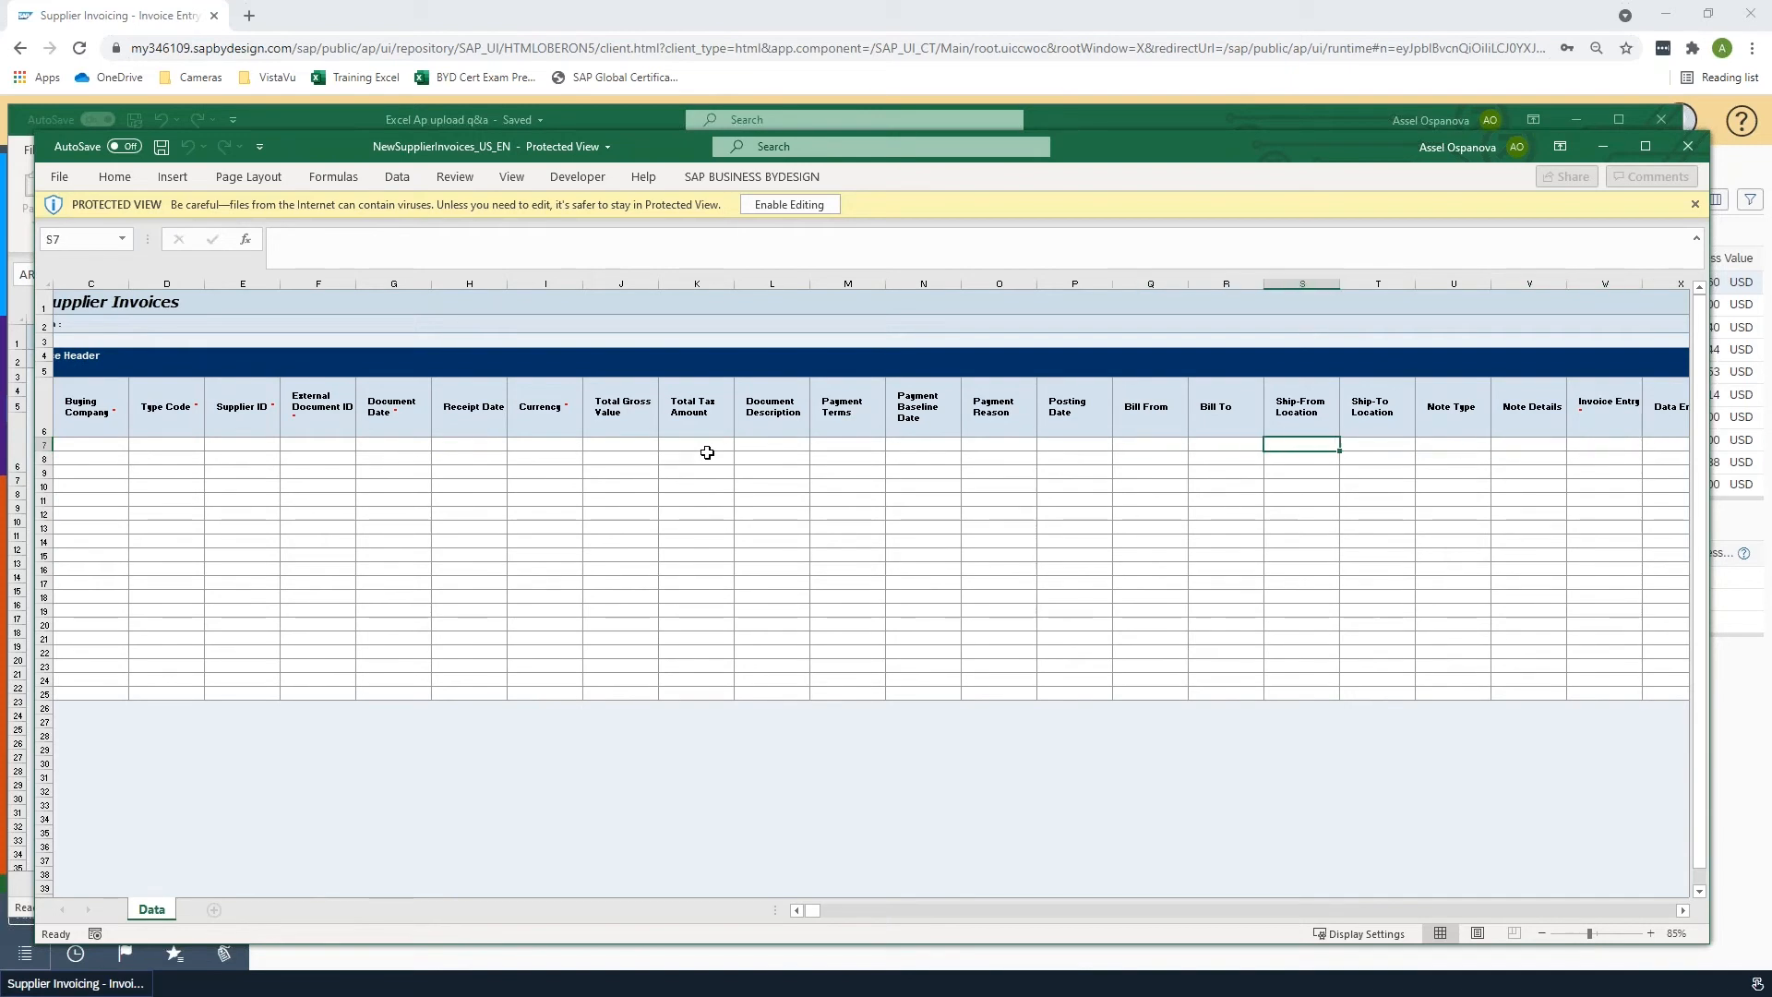
key("Right")
key("Right")
key("Right")
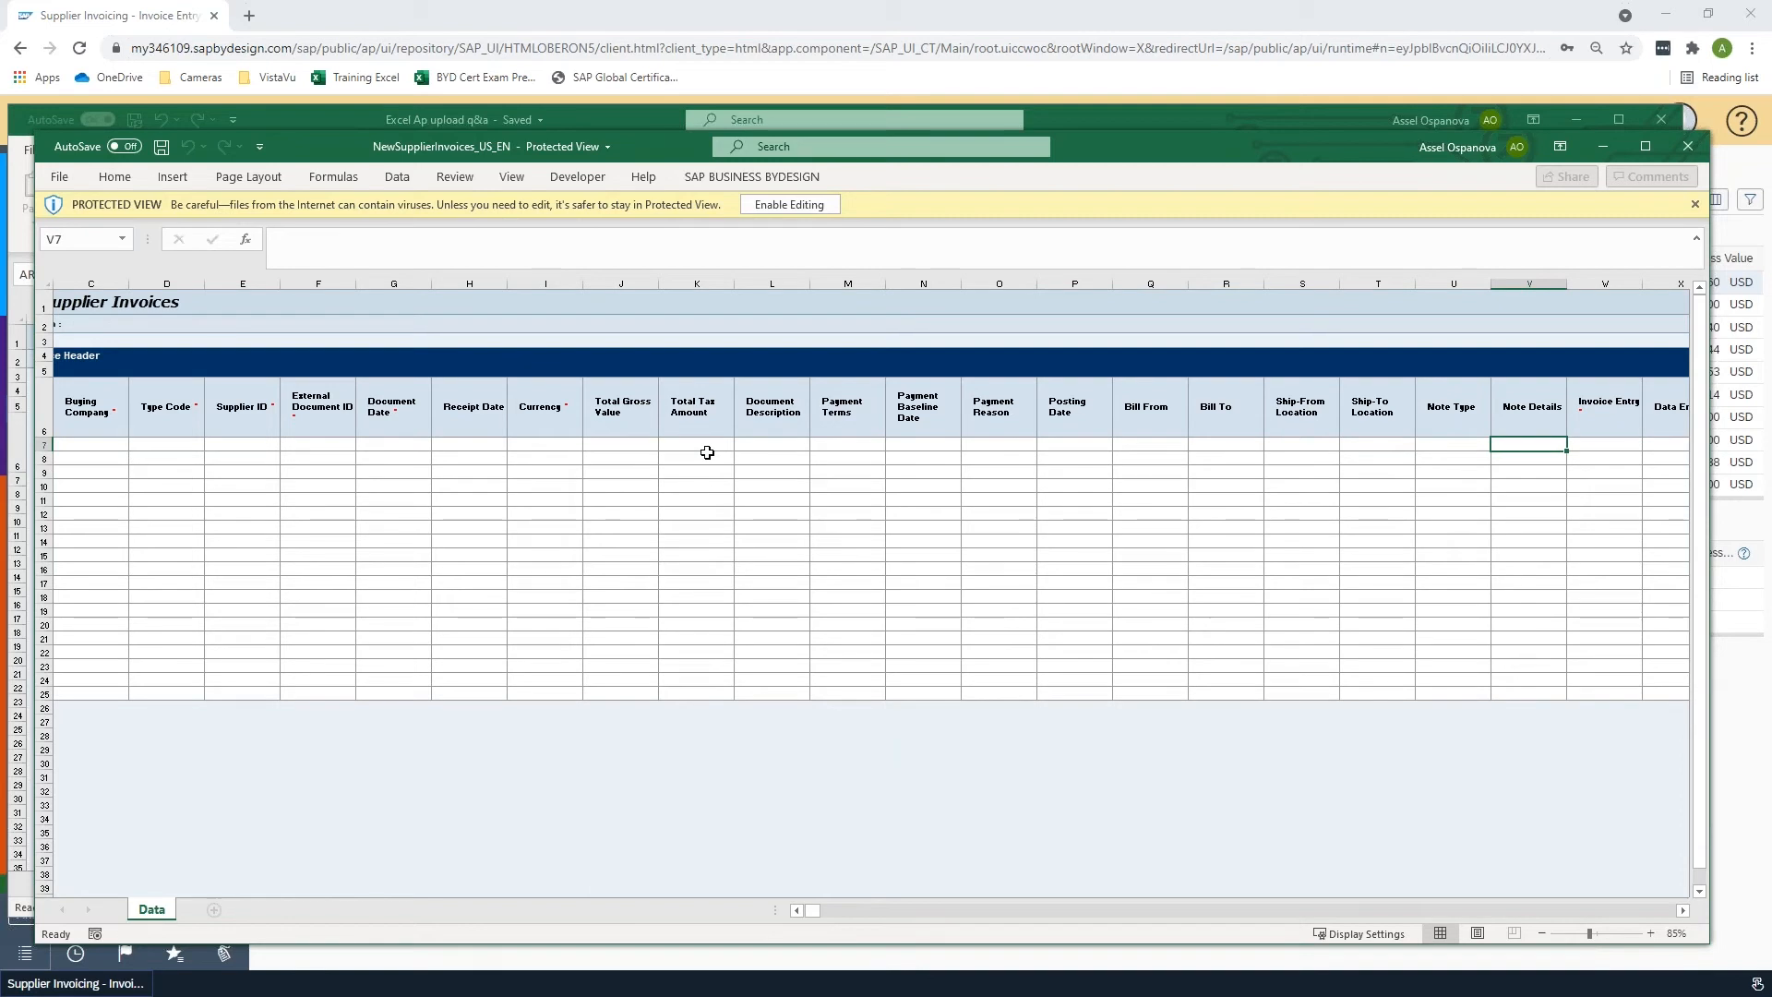
key("Right")
key("Right")
key("Right")
key("Right")
key("Right")
key("Right")
key("Right")
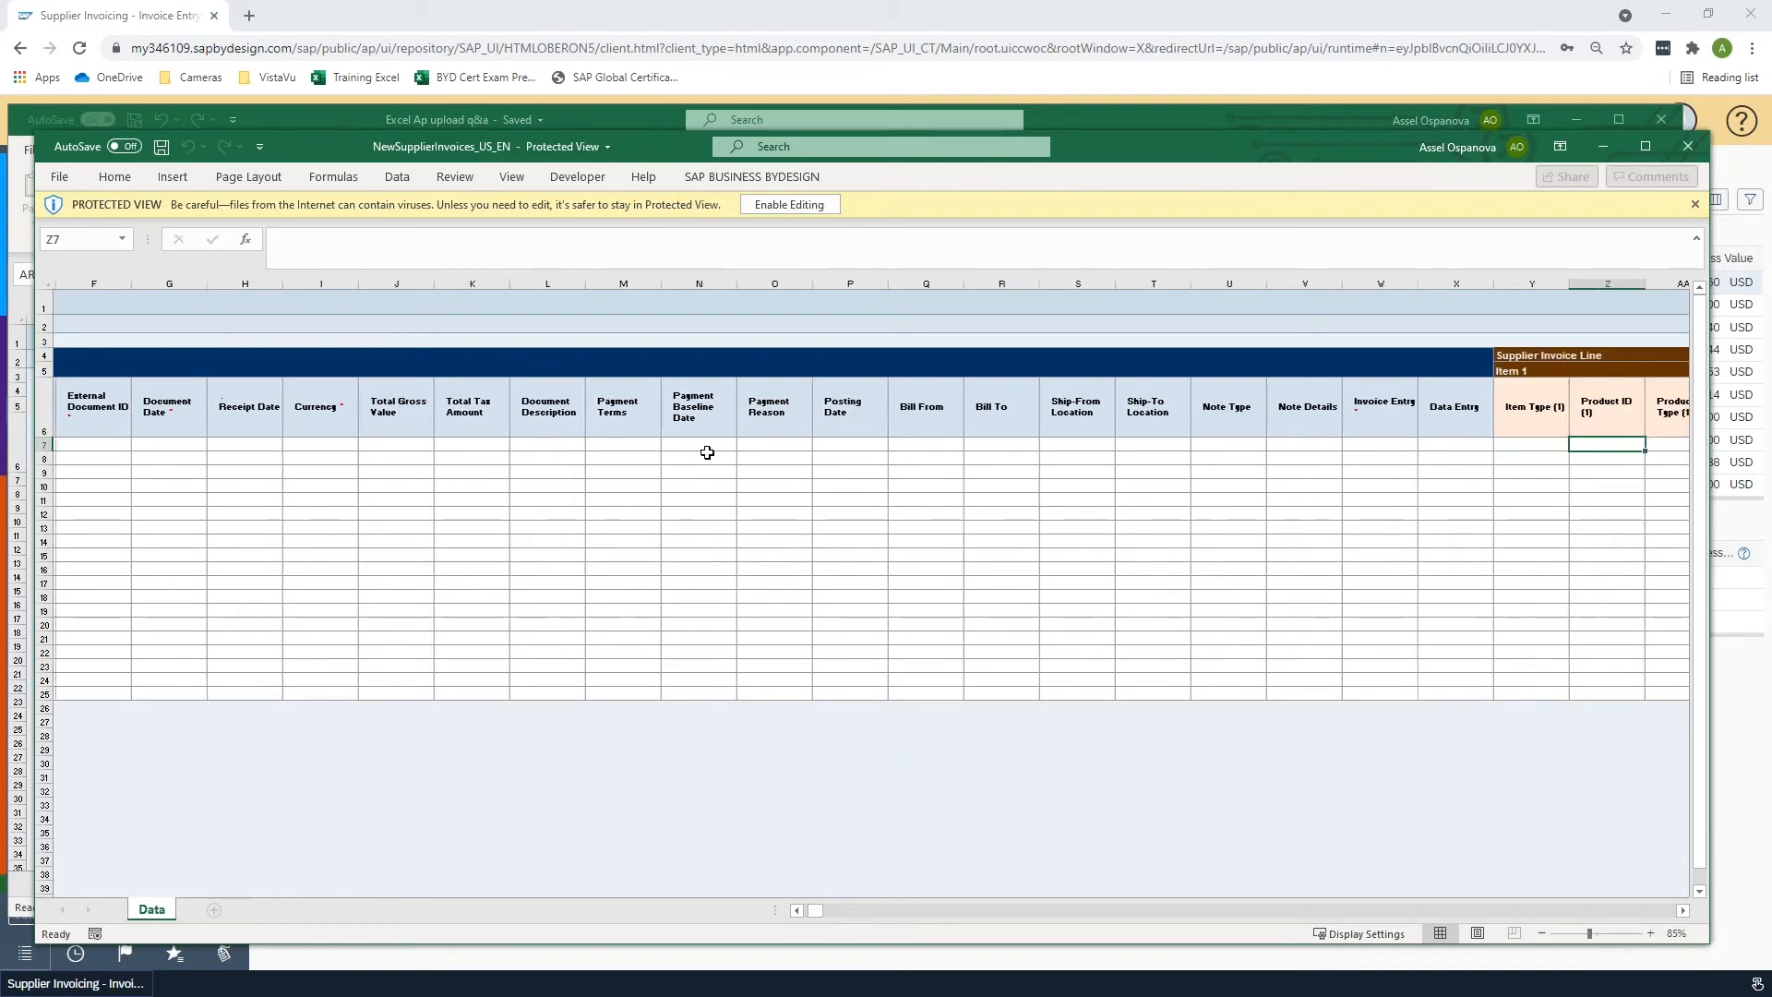
key("Right")
key("Right")
key("Right")
key("Right")
key("Right")
key("Right")
key("Right")
key("Right")
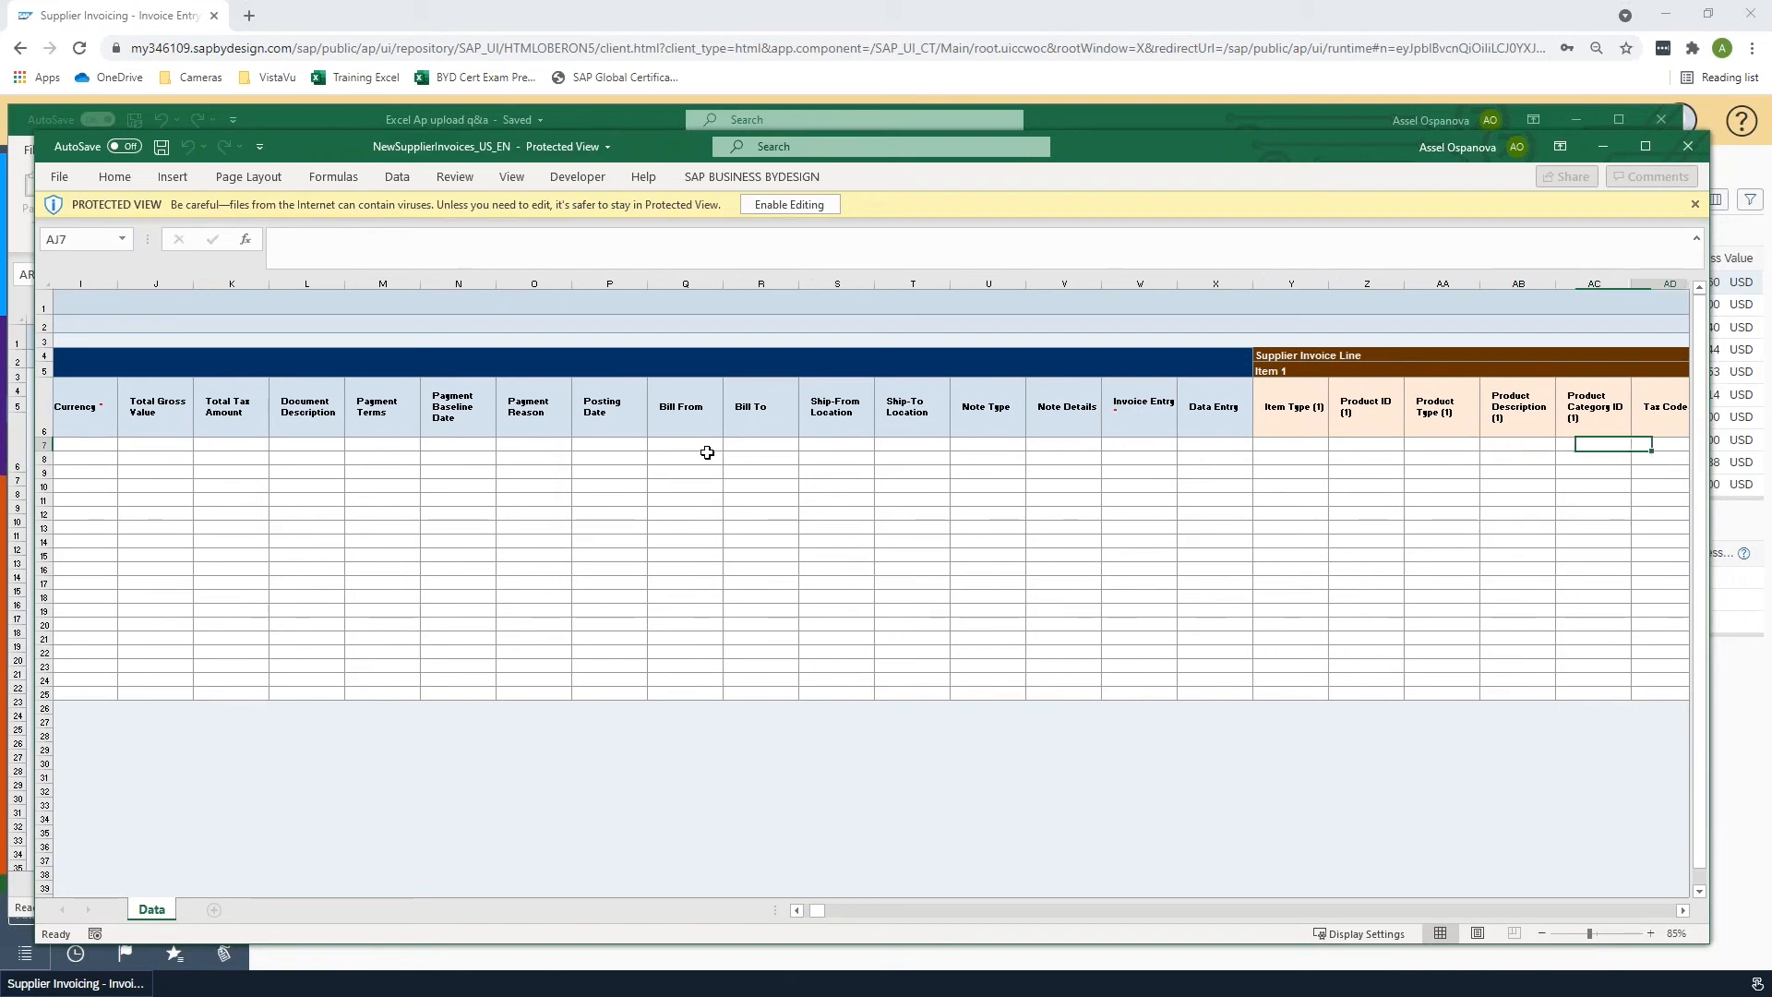
key("Left")
key("Left")
key("Left")
key("Left")
key("Left")
key("Left")
key("Left")
key("Left")
key("Left")
key("Left")
key("Left")
key("Left")
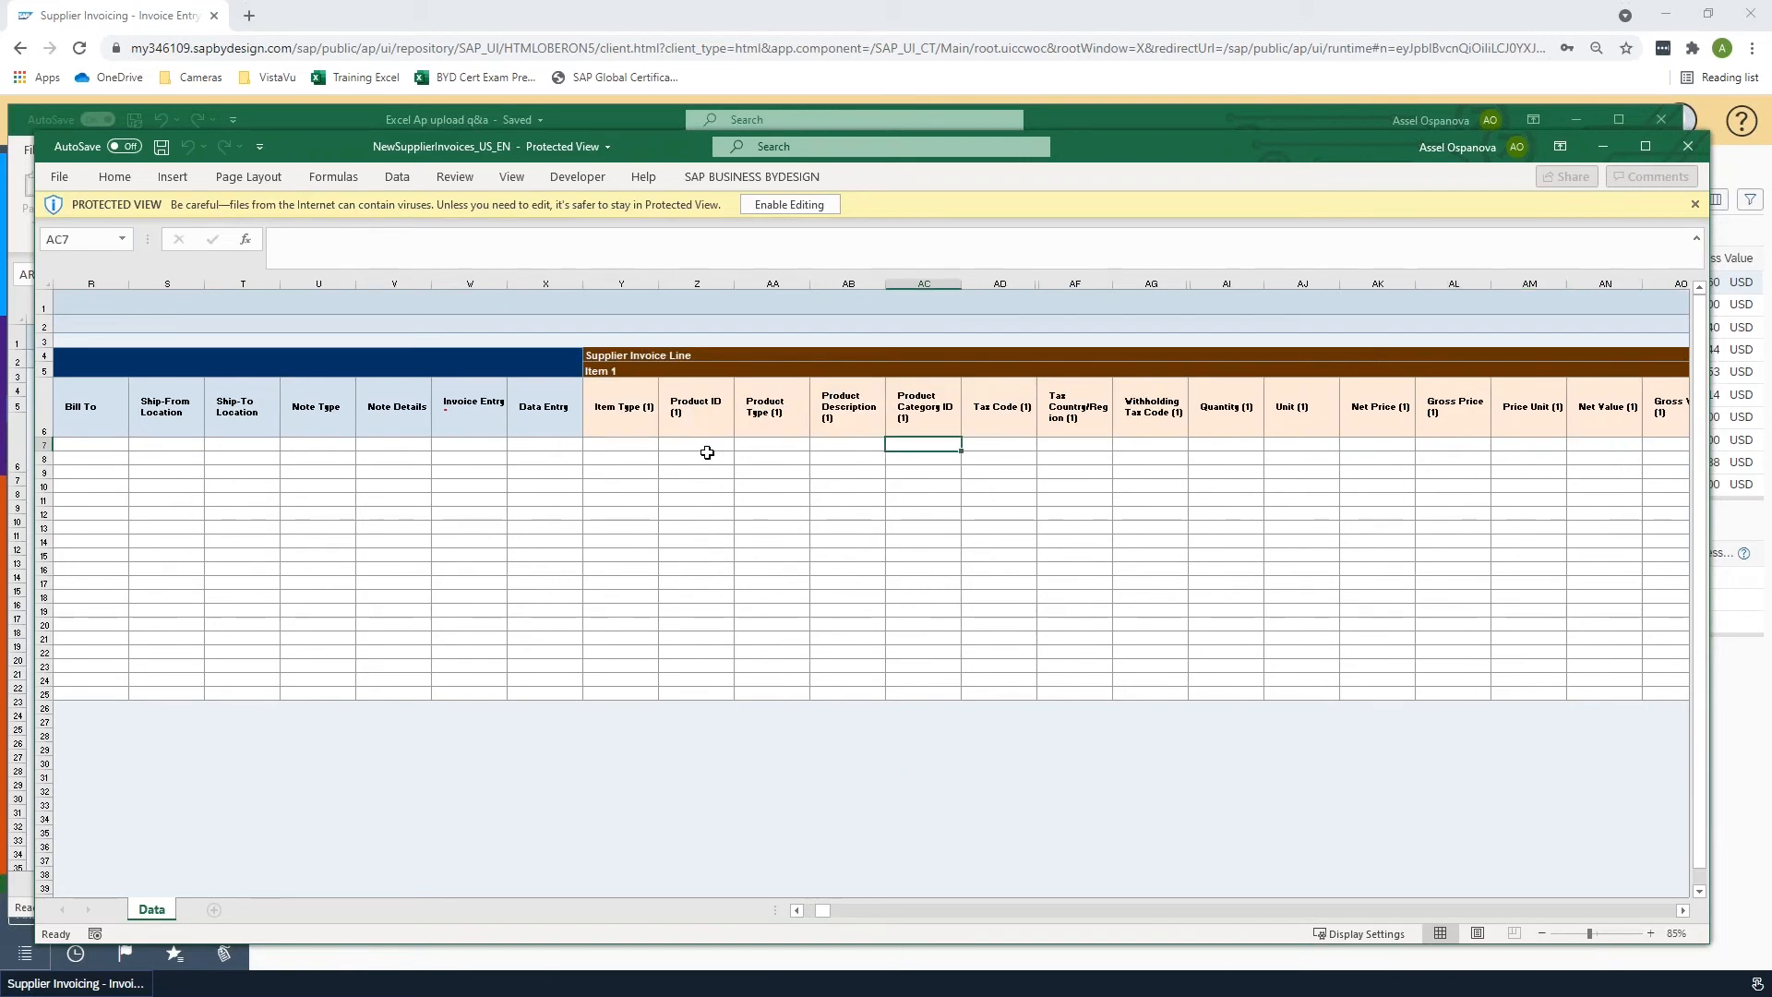
key("Right")
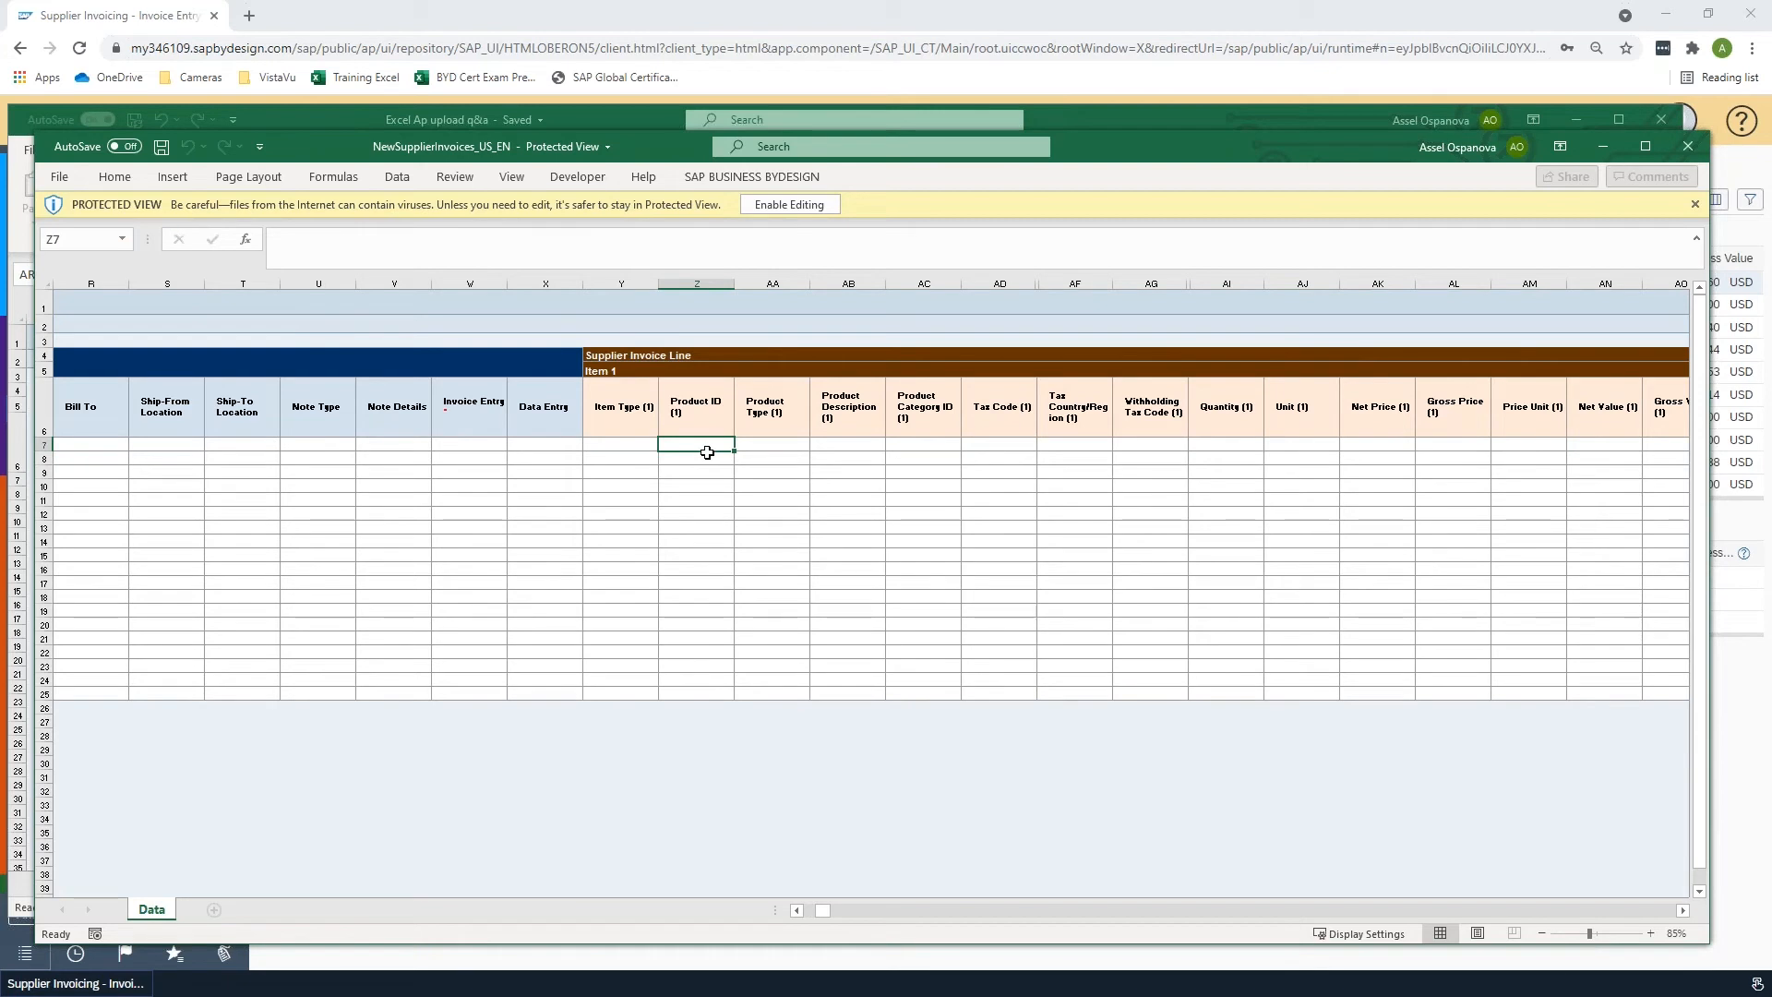
key("Right")
key("Right")
key("Right")
key("Right")
key("Right")
key("Right")
key("Right")
key("Right")
key("Right")
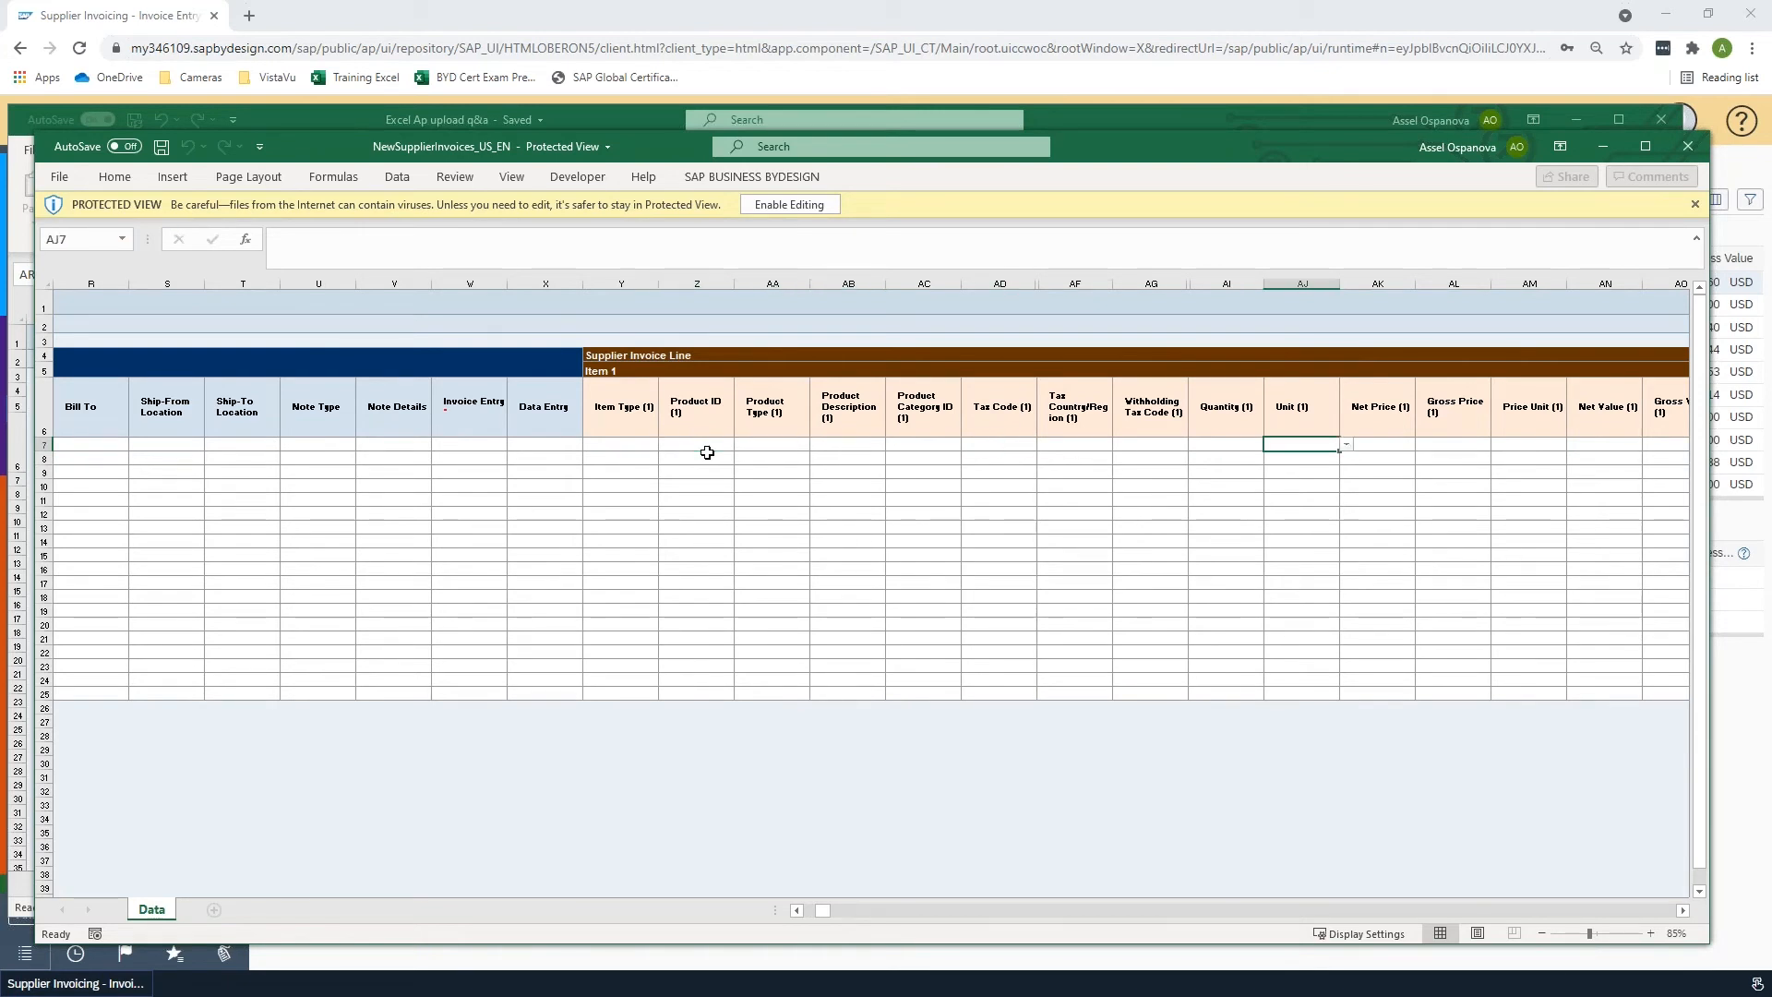
key("Right")
key("Right")
key("Right")
key("Right")
key("Right")
key("Right")
key("Right")
key("Right")
key("Right")
key("Right")
key("Right")
key("Right")
key("Right")
key("Right")
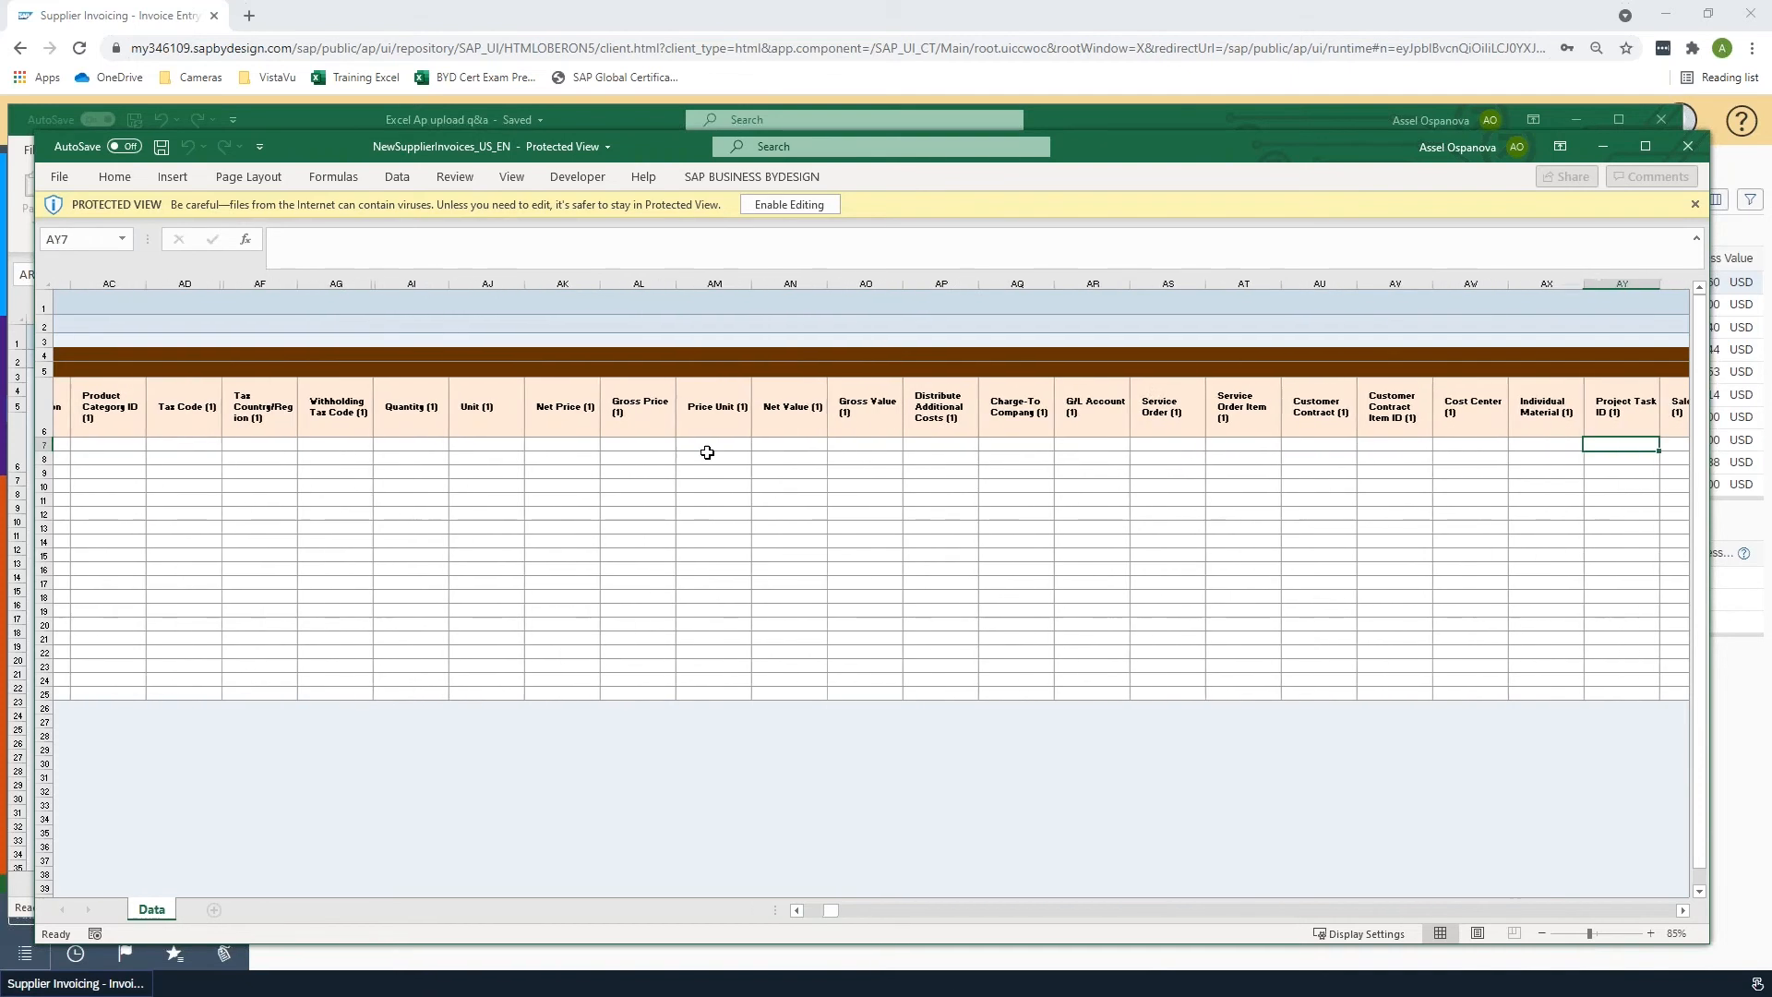
key("Left")
key("Left")
key("Left")
key("Left")
key("Left")
key("Left")
key("Left")
key("Left")
key("Left")
key("Left")
key("Left")
key("Left")
key("Left")
key("Left")
key("Left")
key("Left")
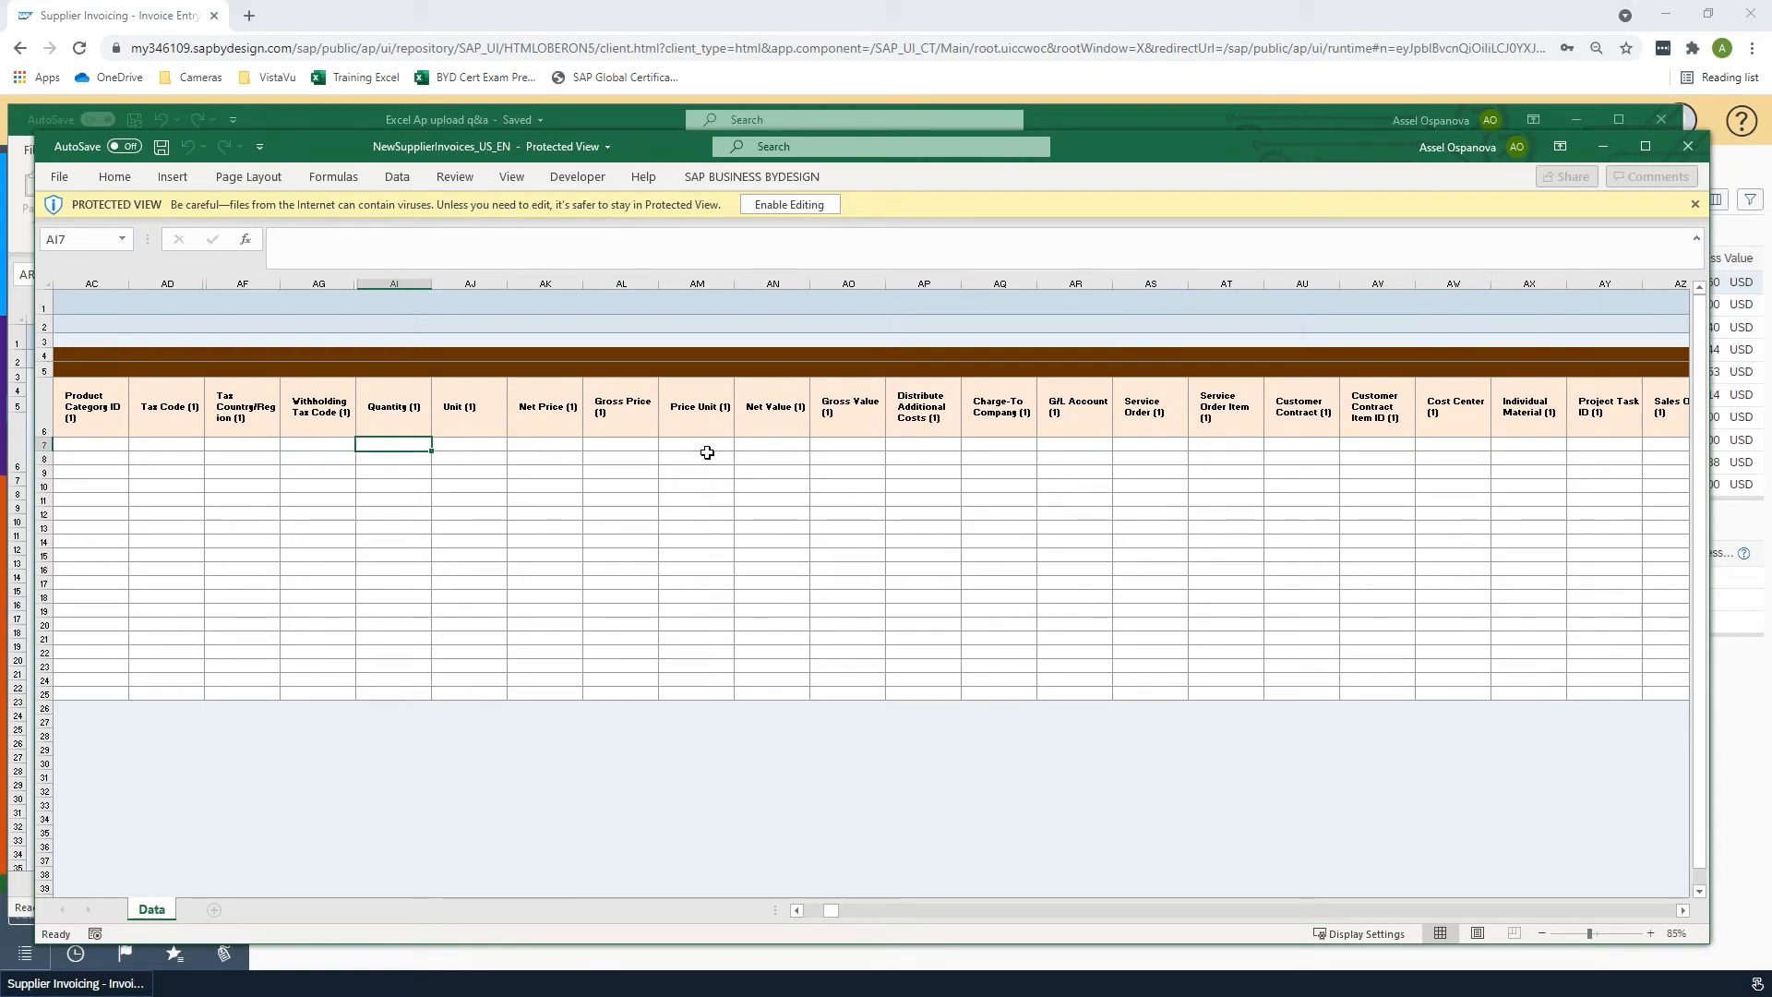
key("Left")
key("Right")
key("Right")
key("Right")
key("Right")
key("Right")
key("Right")
key("Right")
key("Right")
key("Right")
key("Right")
key("Right")
key("Right")
key("Right")
key("Right")
key("Right")
key("Right")
key("Right")
key("Right")
key("Right")
key("Right")
key("Right")
key("Right")
key("Right")
key("Right")
key("Right")
key("Right")
key("Right")
key("Right")
key("Right")
key("Right")
key("Right")
key("Right")
key("Right")
key("Right")
key("Right")
key("Right")
key("Right")
key("Right")
key("Right")
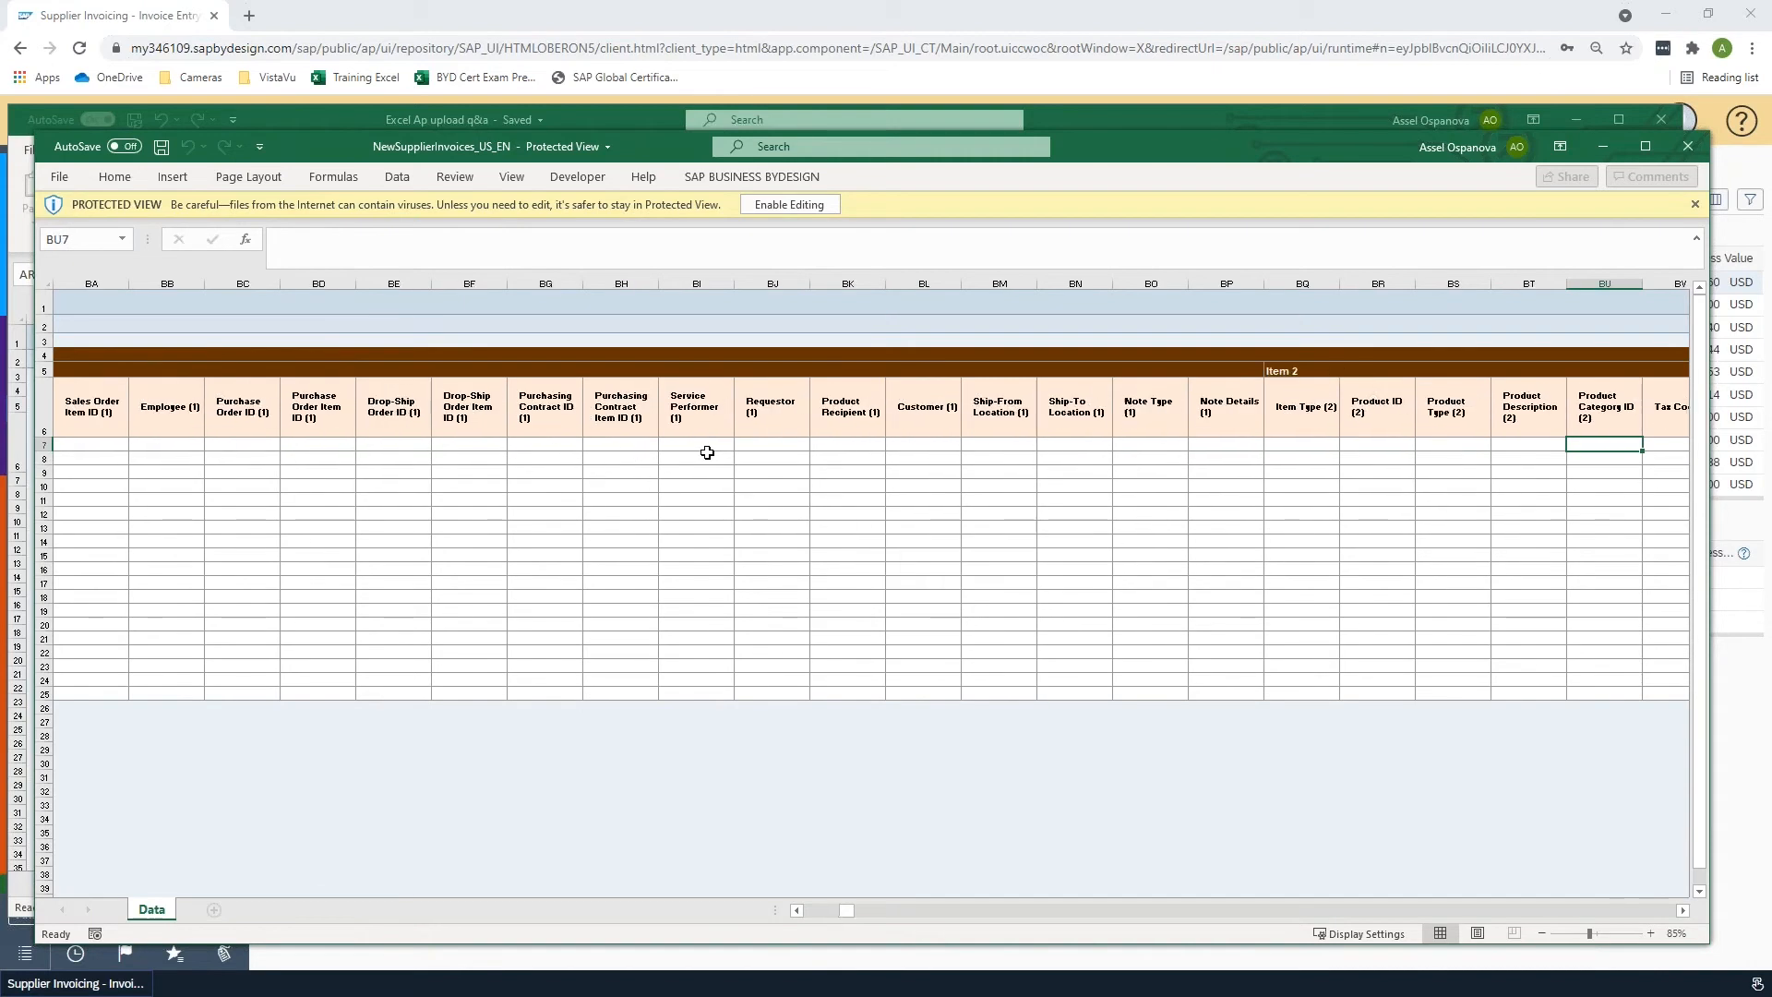
key("Right")
key("Left")
key("Left")
key("Left")
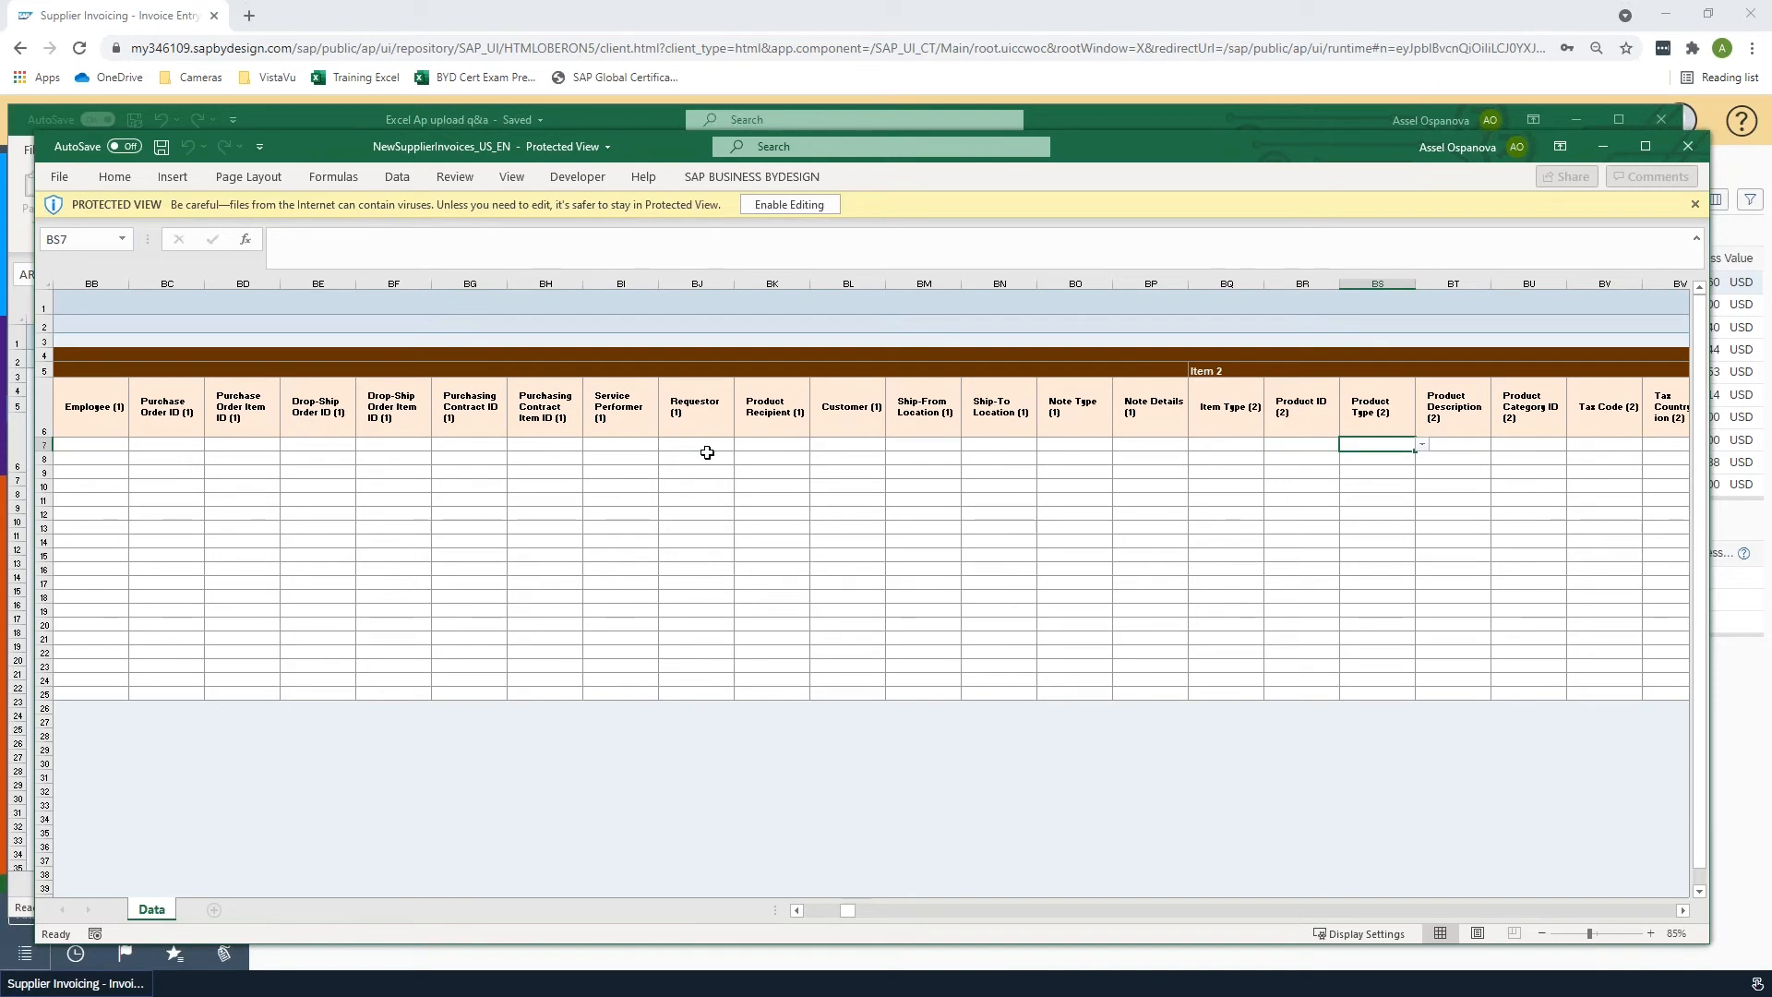
key("Left")
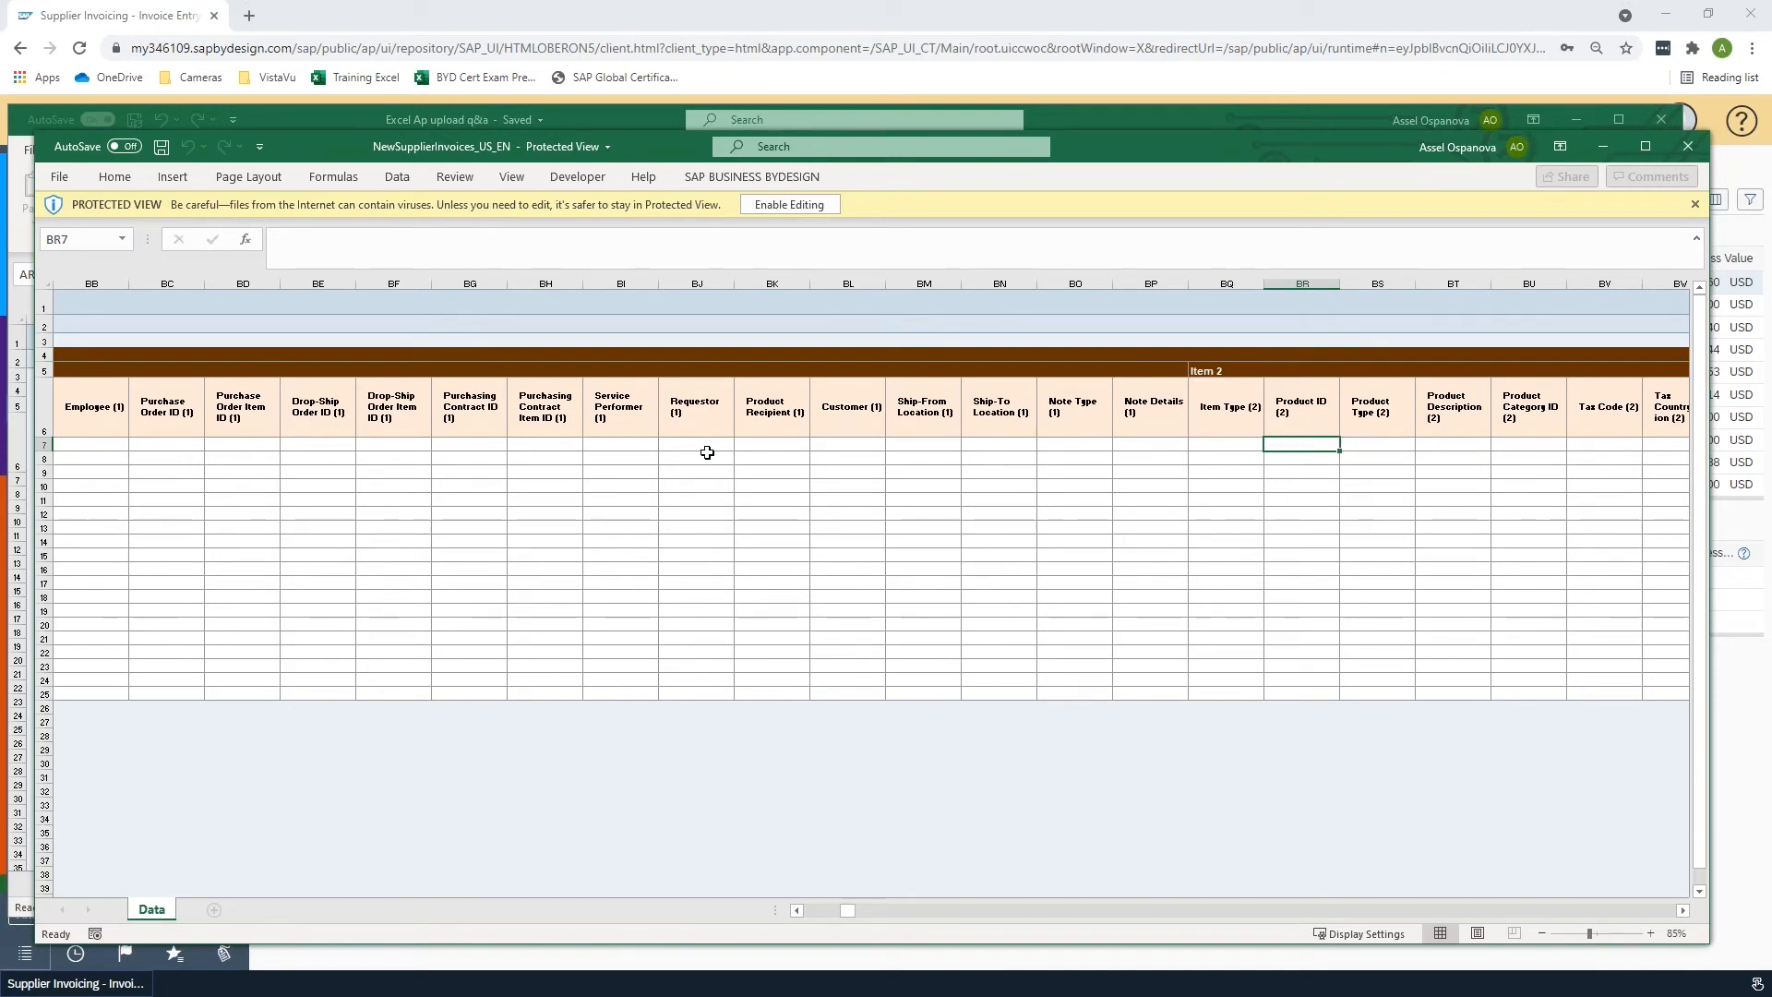
key("Left")
key("Left")
key("Left")
key("Left")
key("Left")
key("Left")
key("Left")
key("Left")
key("Left")
key("Left")
key("Left")
key("Left")
key("Left")
key("Left")
key("Left")
key("Left")
key("Left")
key("Left")
key("Left")
key("Left")
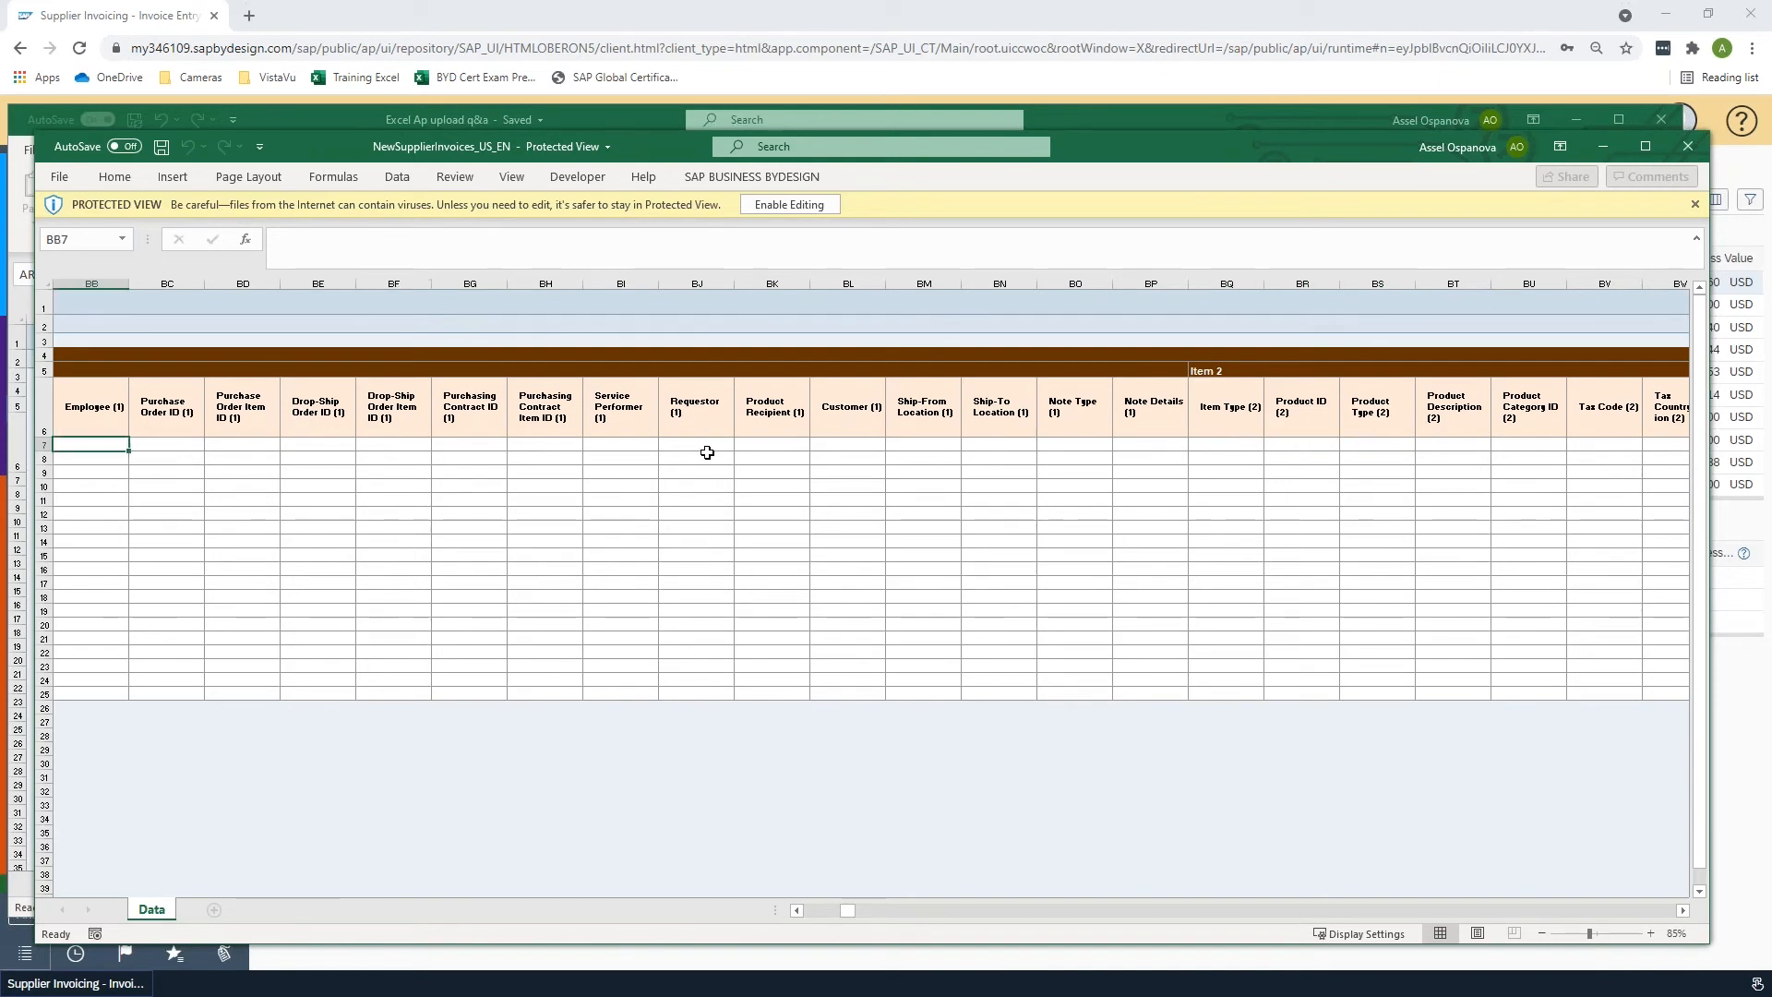
key("Left")
key("Left")
key("Left")
key("Left")
key("Left")
key("Left")
key("Left")
key("Left")
key("Left")
key("Left")
key("Left")
key("Left")
key("Left")
key("Left")
key("Left")
key("Left")
key("Left")
key("Left")
key("Left")
key("Left")
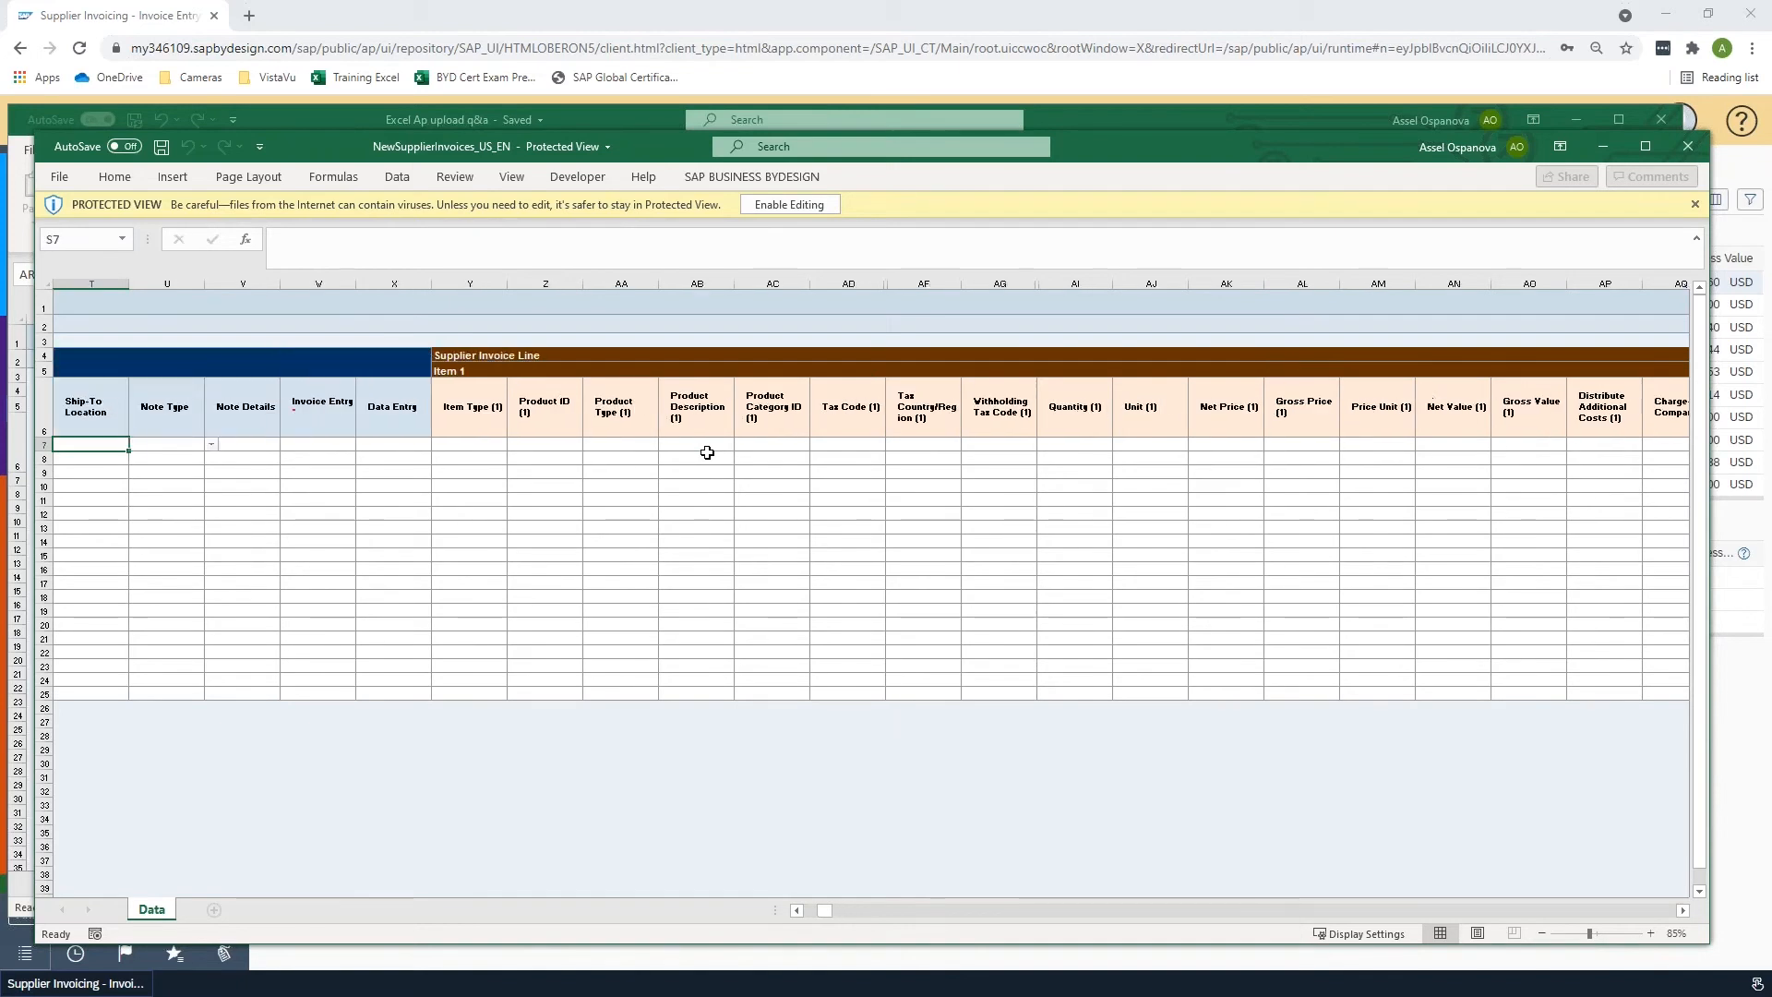
key("Left")
key("Left")
key("Left")
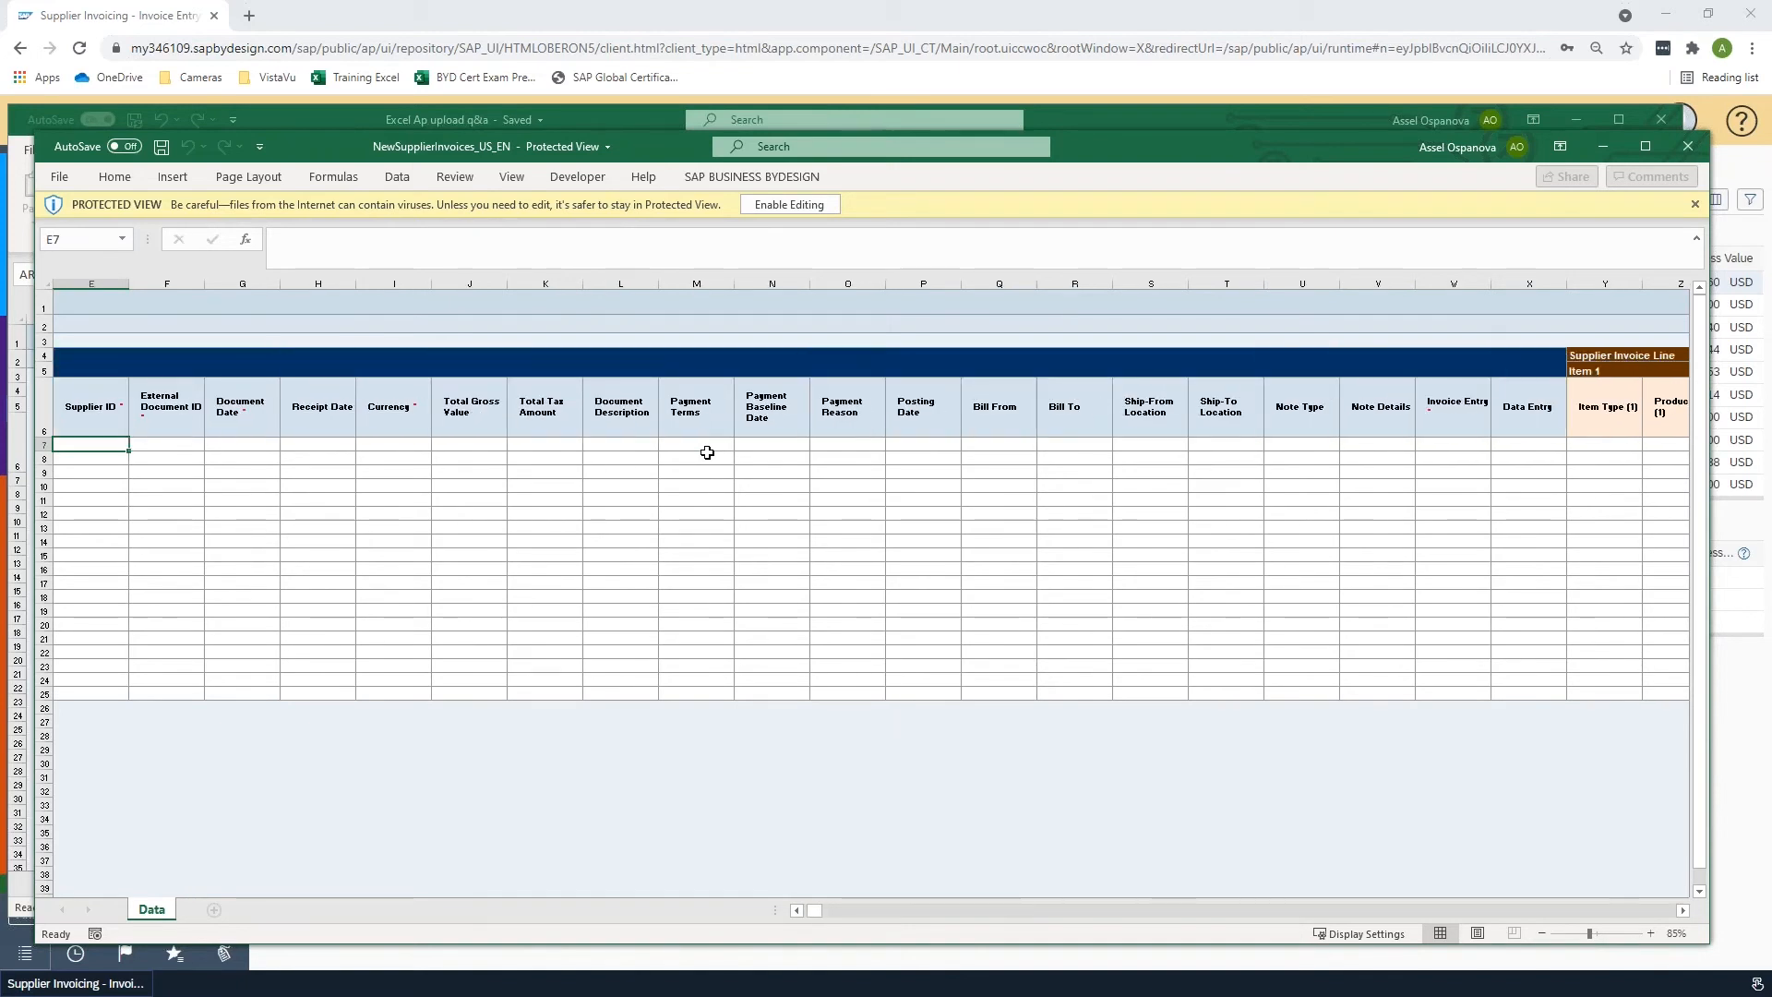
- Enable editing of the template workbook
left_click(812, 205)
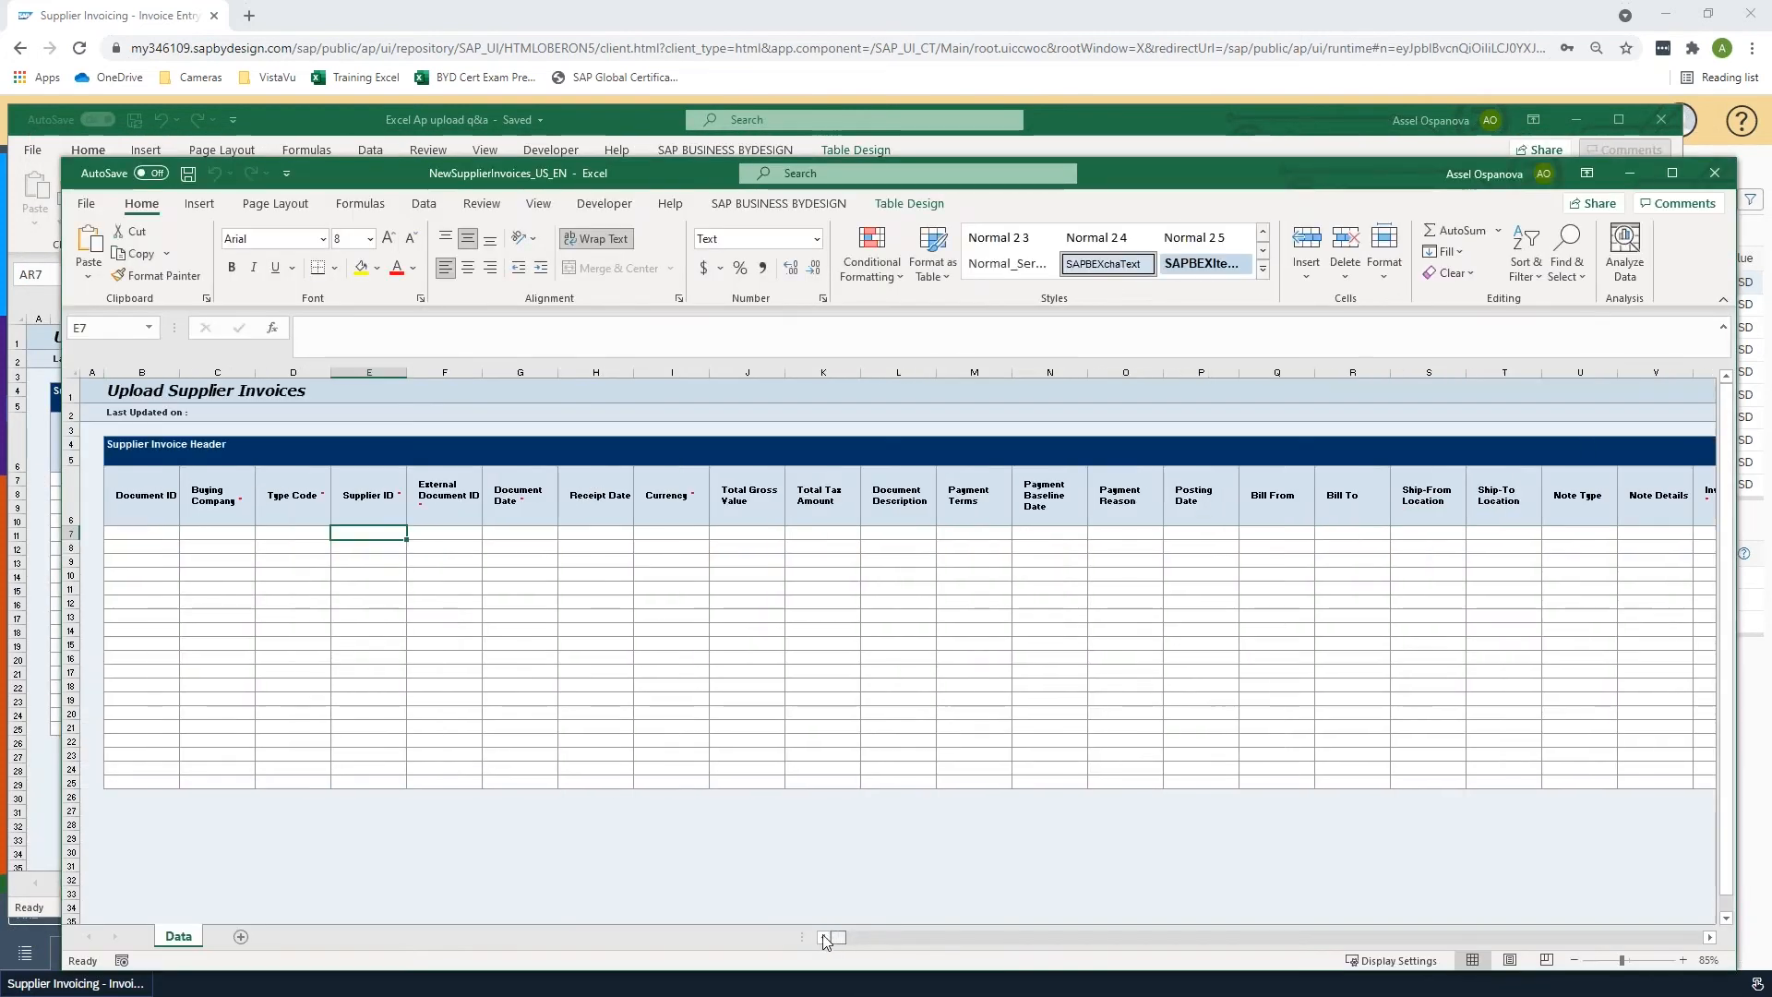
- Open the SAP Business ByDesign logon dialog from the template workbook, checking the system URL in the browser
left_click_drag(1142, 178, 1130, 78)
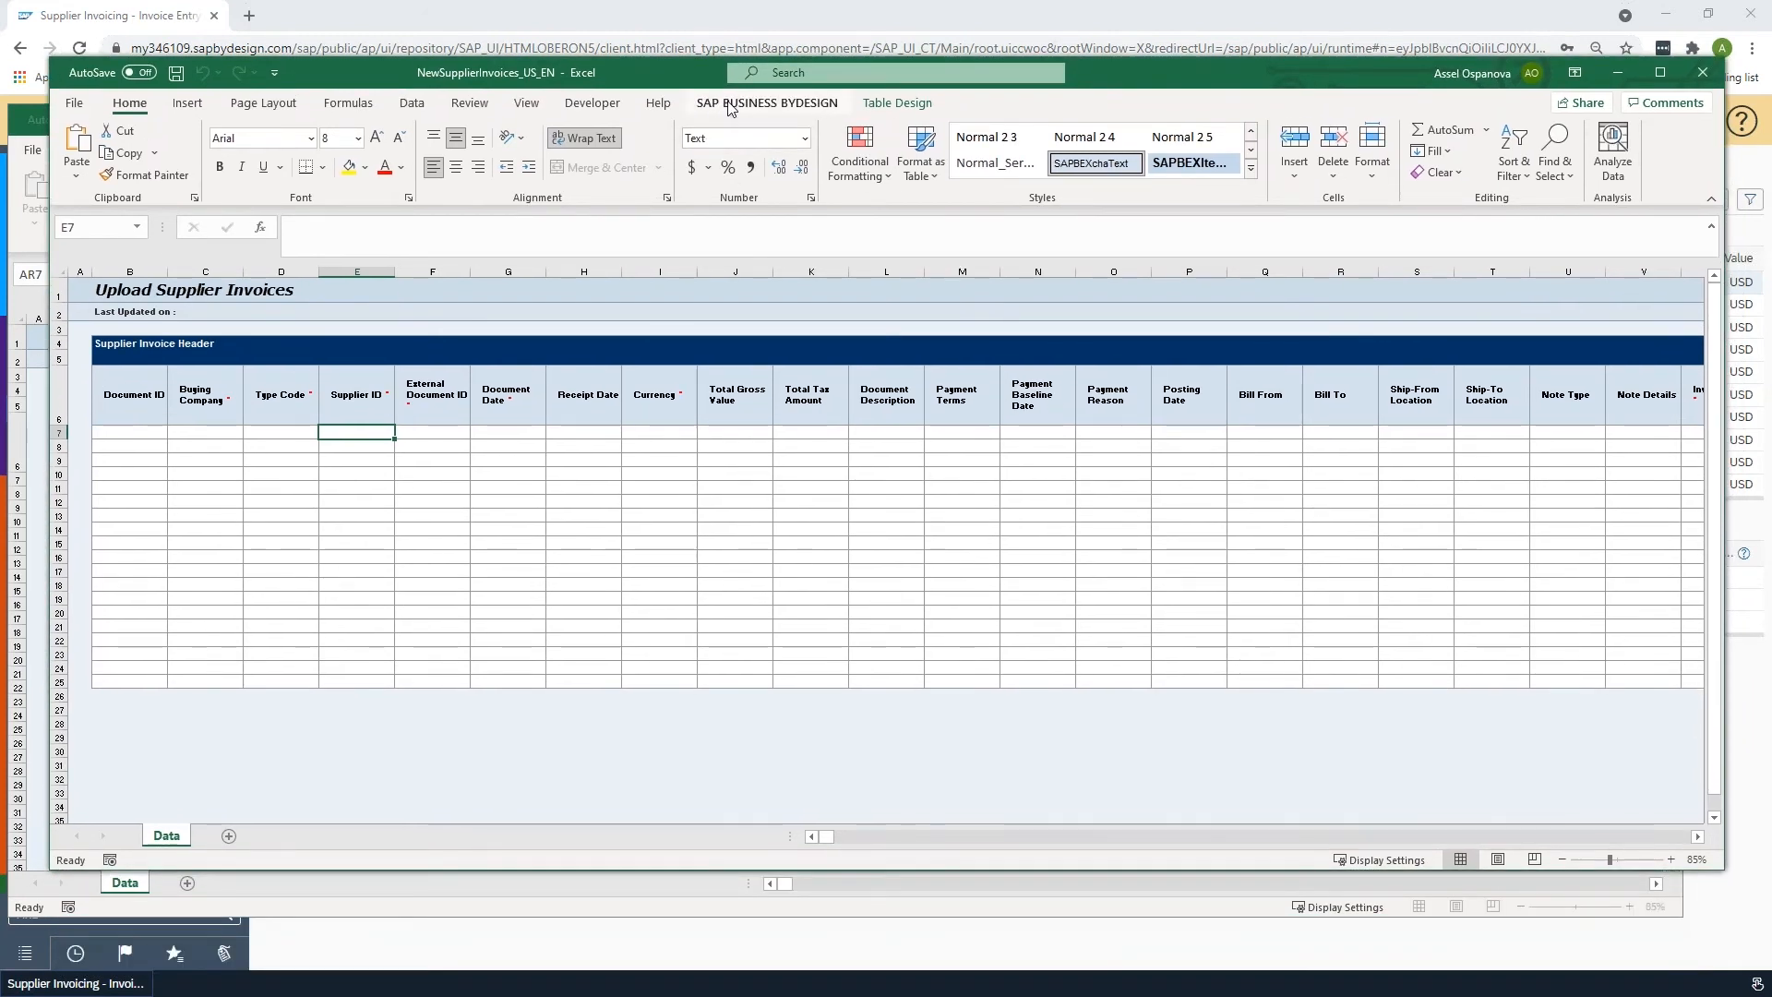
left_click(729, 105)
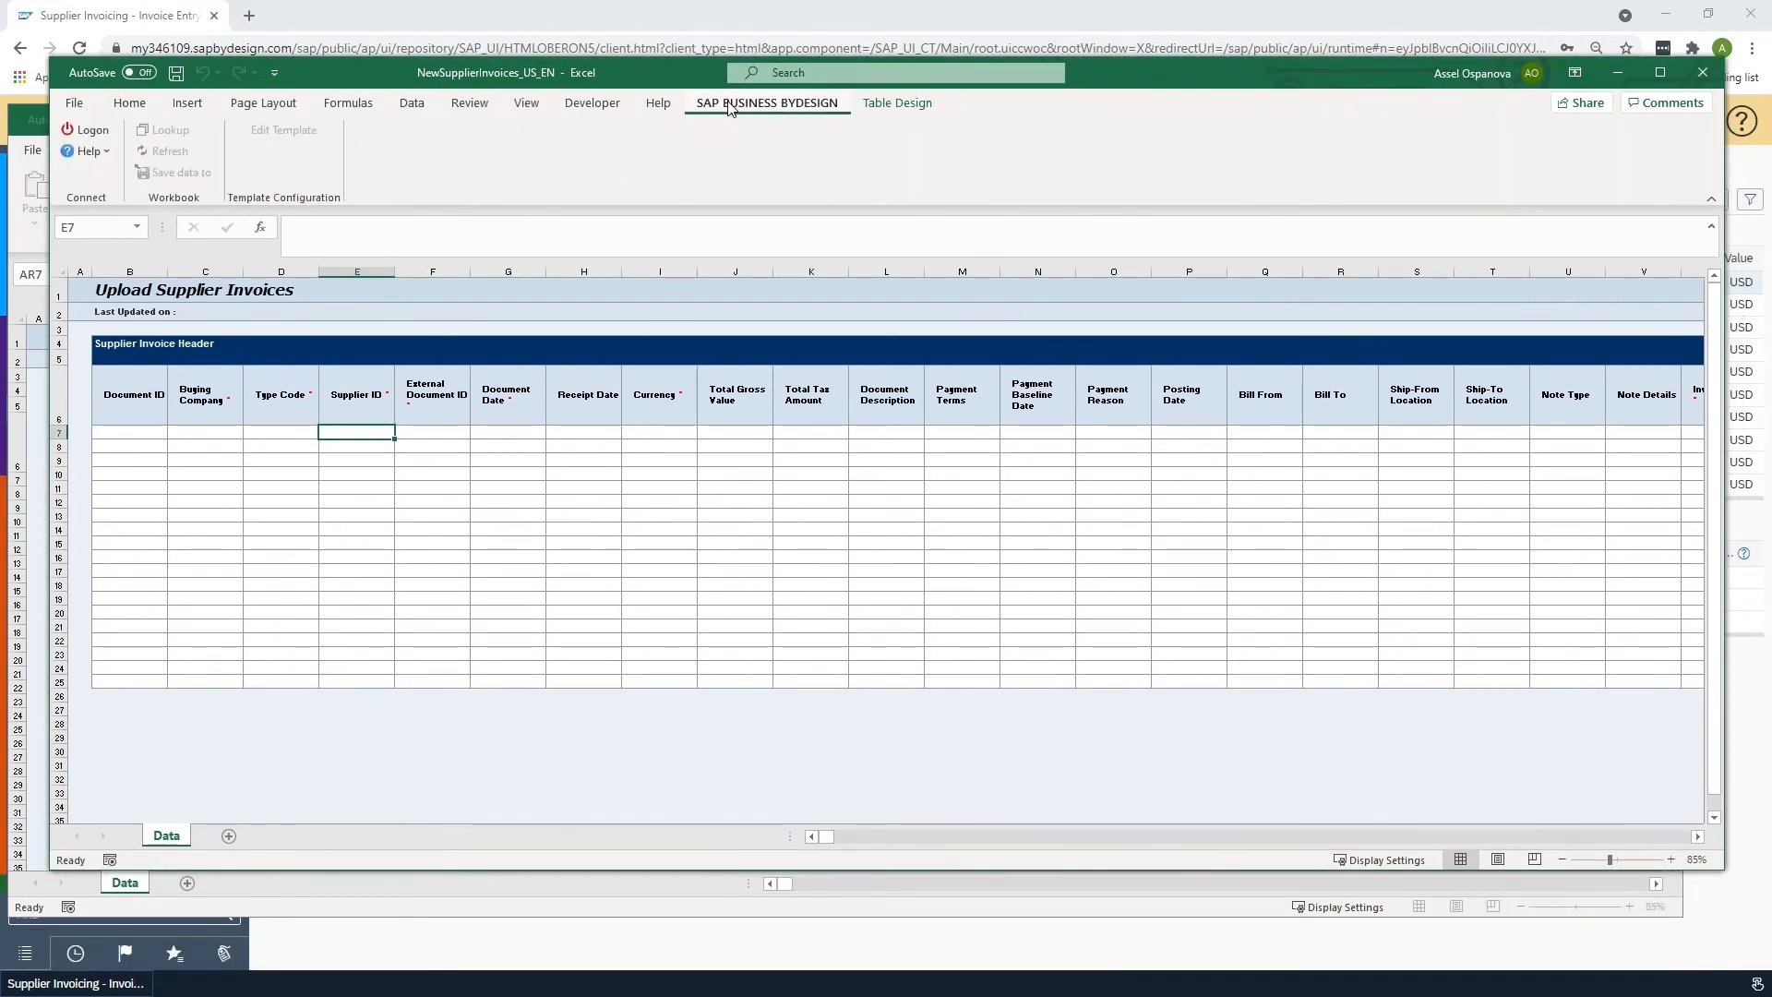
left_click(91, 131)
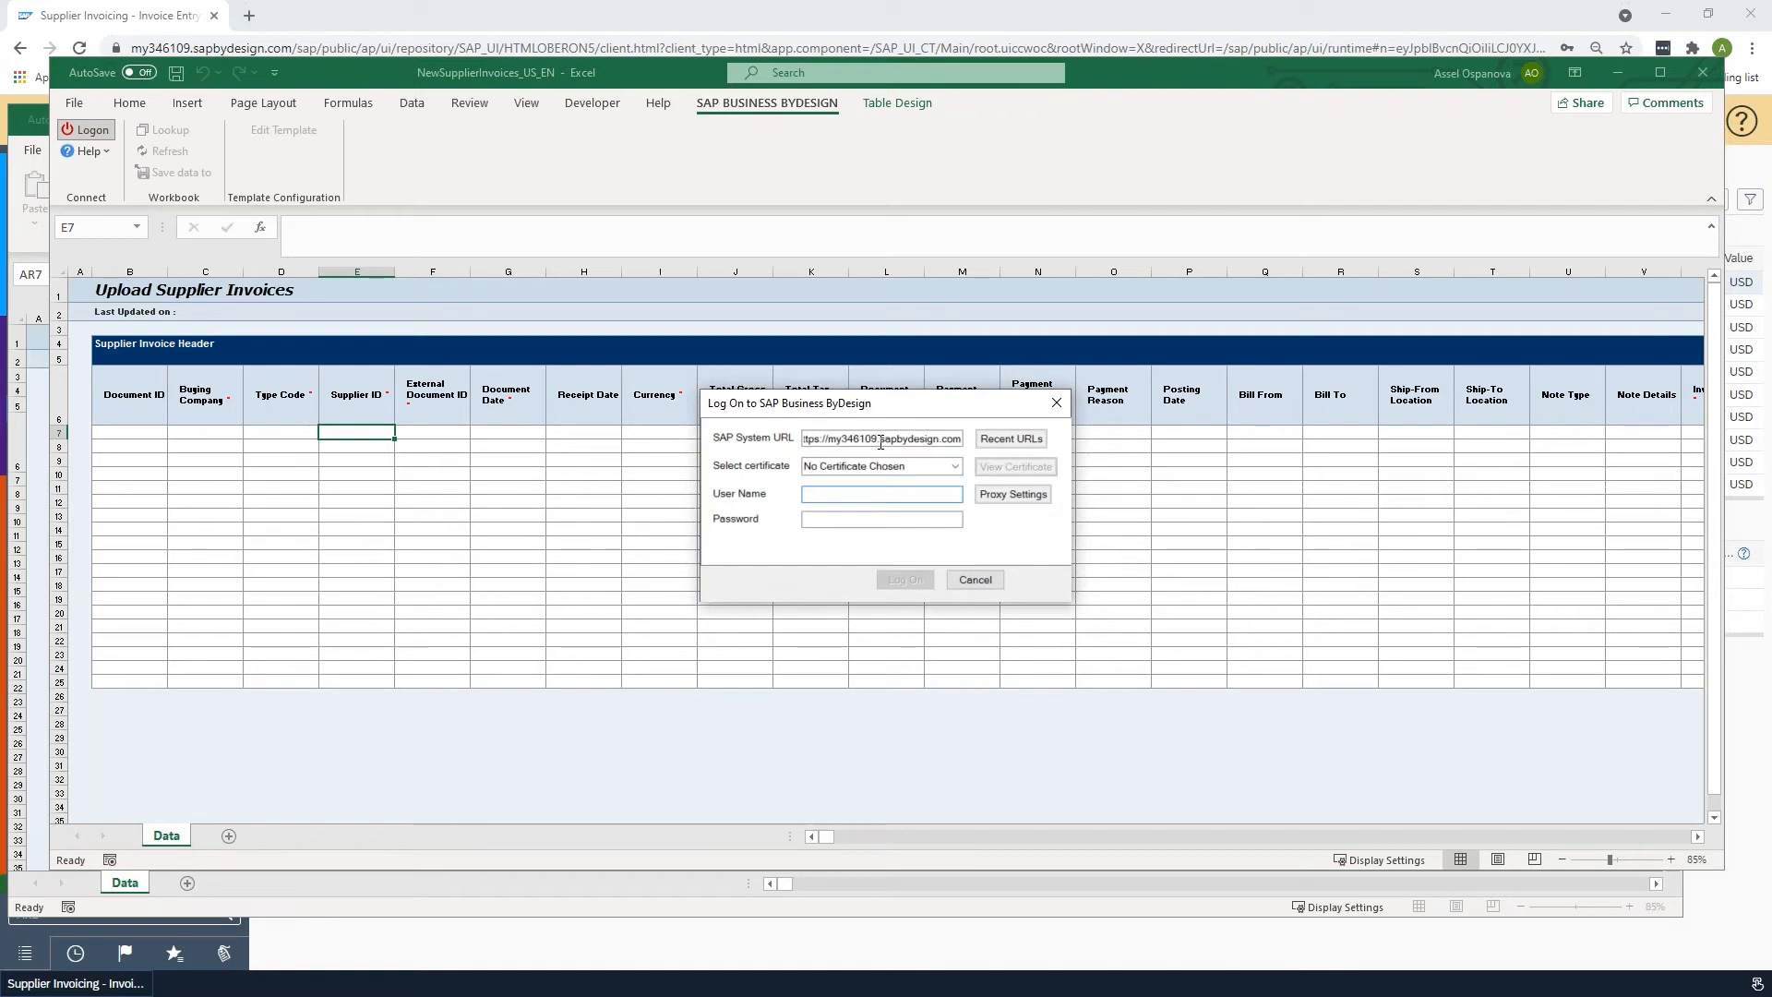
left_click(696, 26)
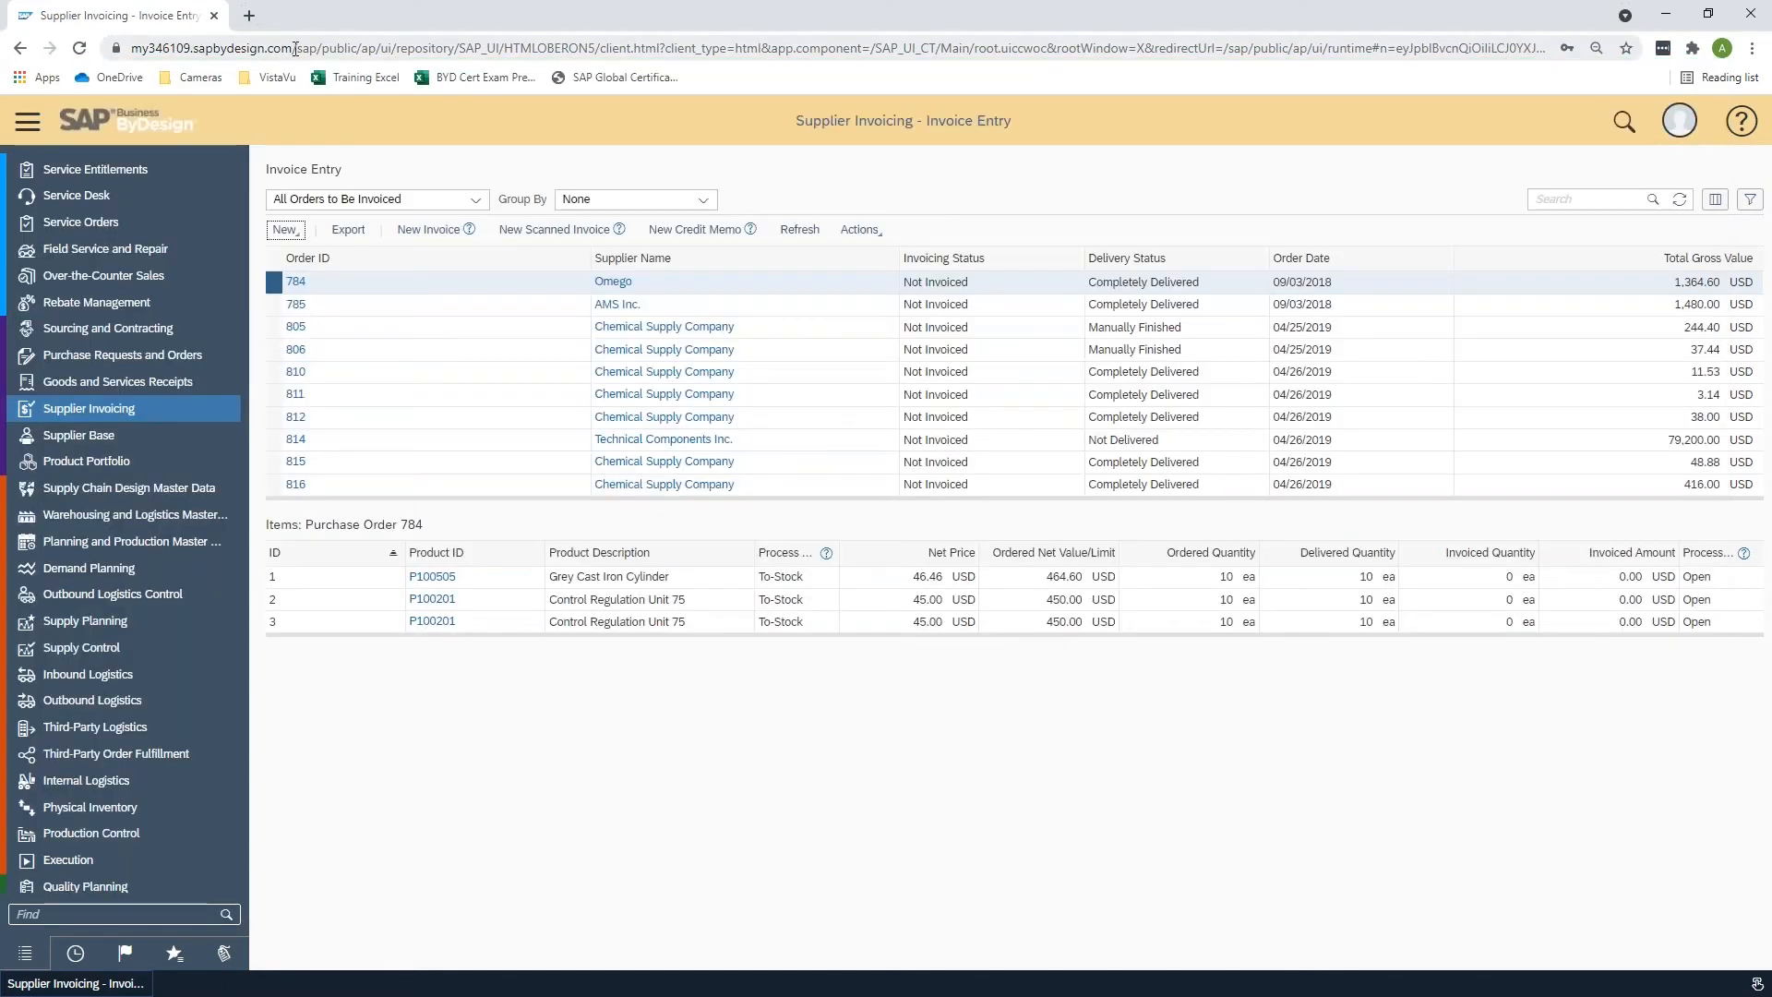
left_click(351, 51)
left_click(354, 54)
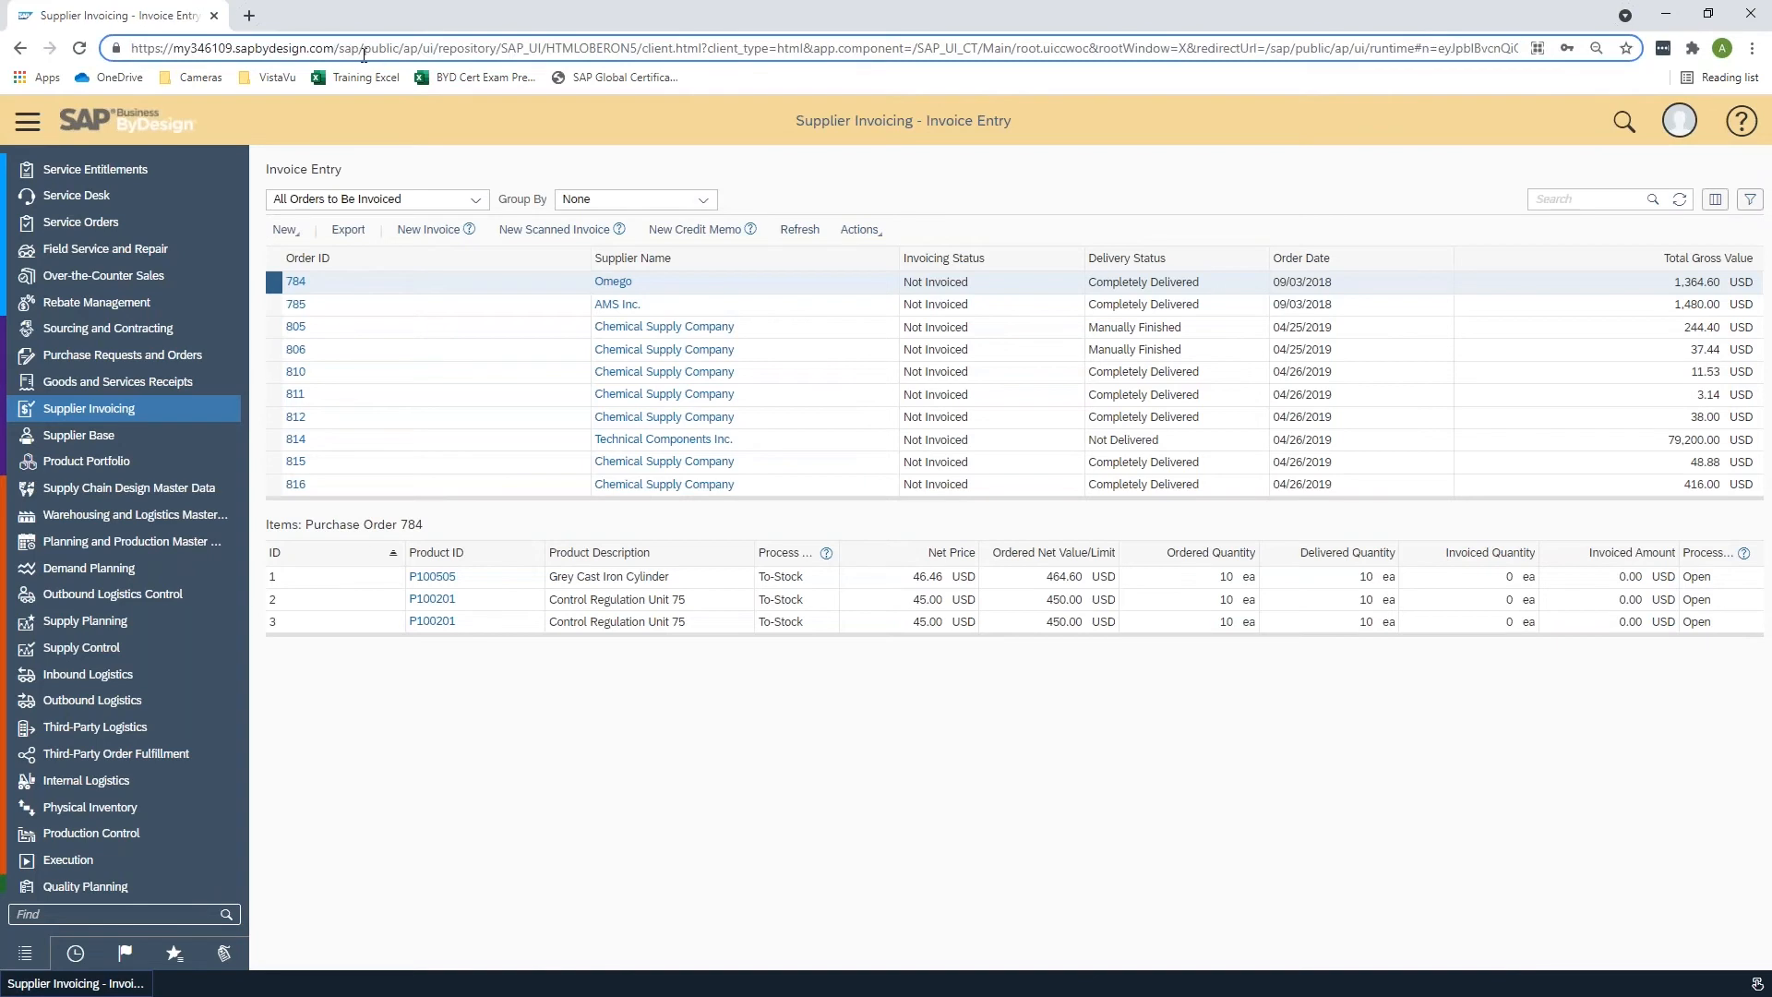
key("alt+Tab")
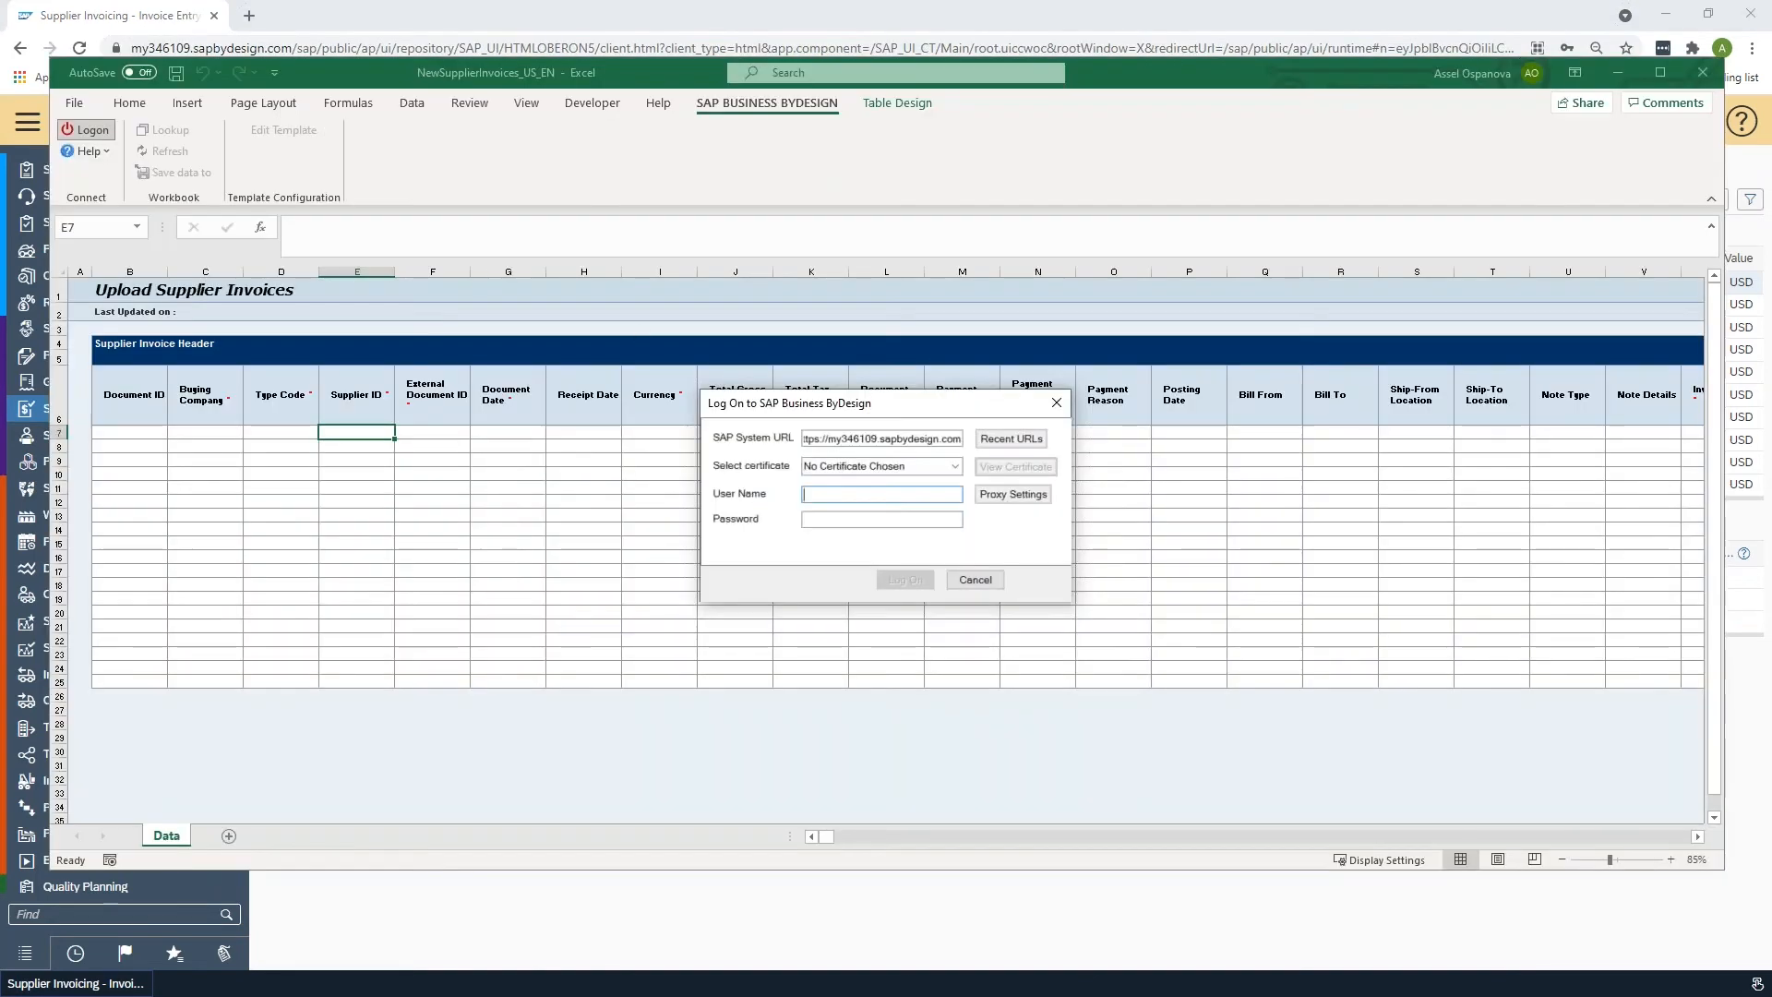
- Log on to SAP Business ByDesign with the user name and account password
key("Tab")
type("**")
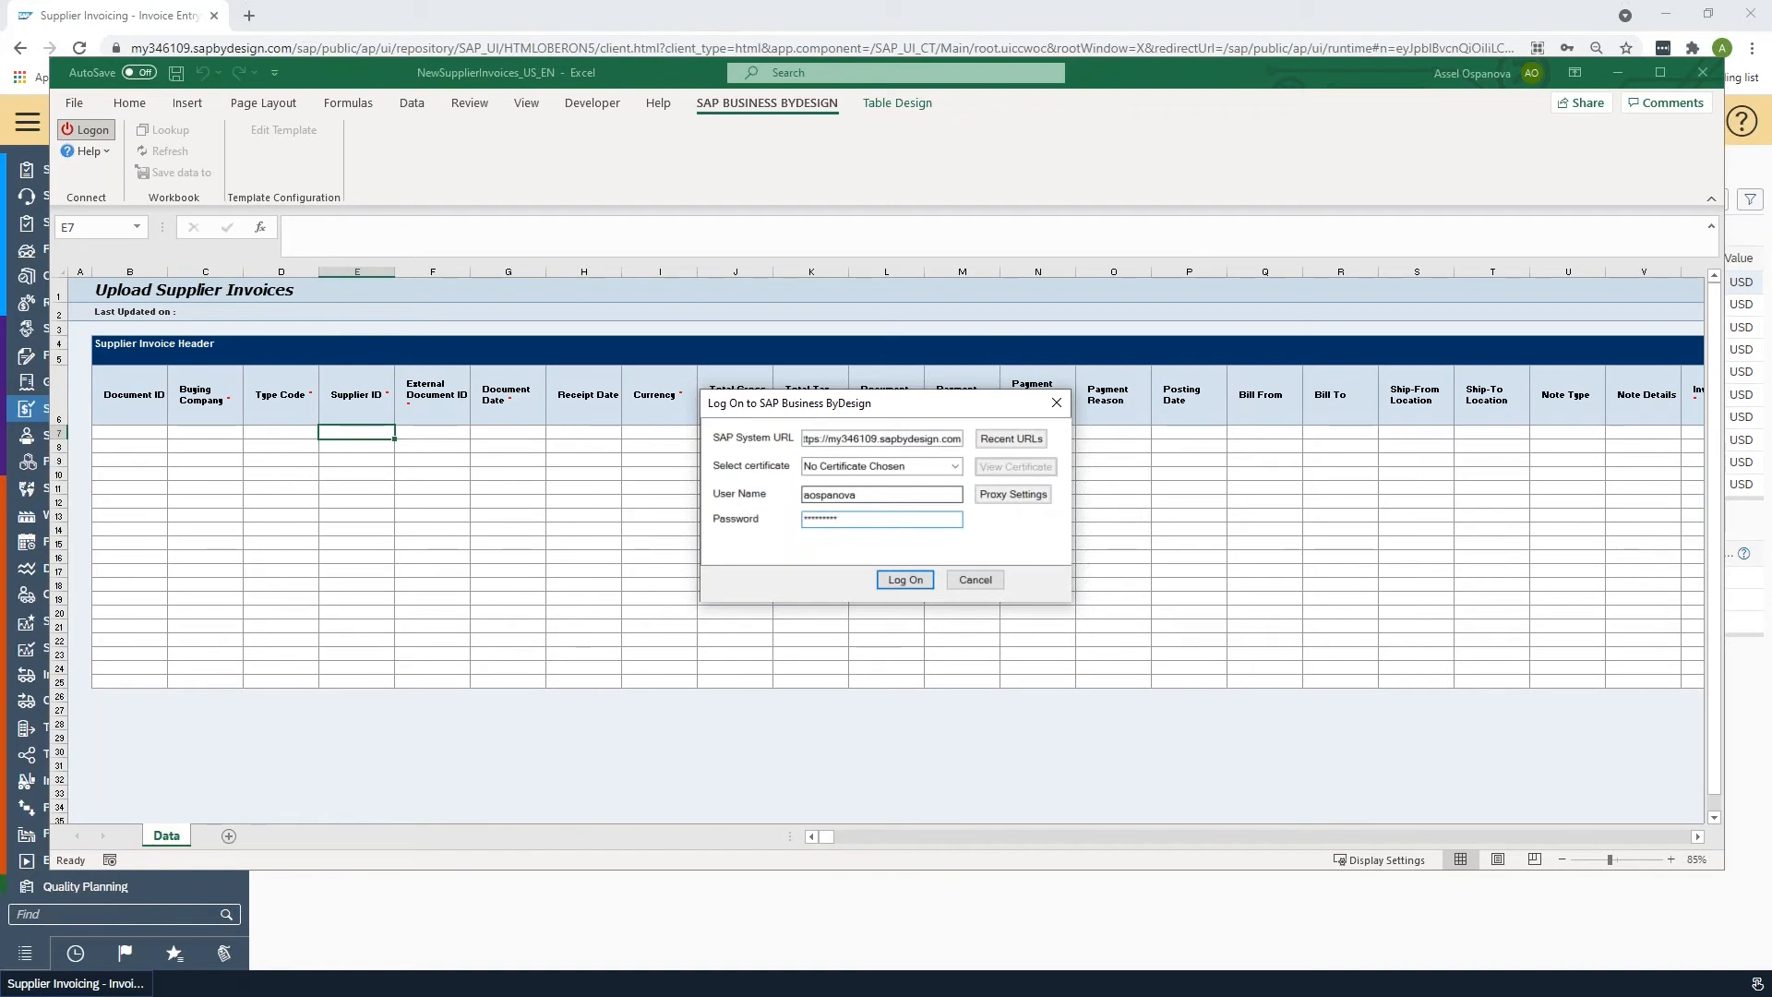
key("Return")
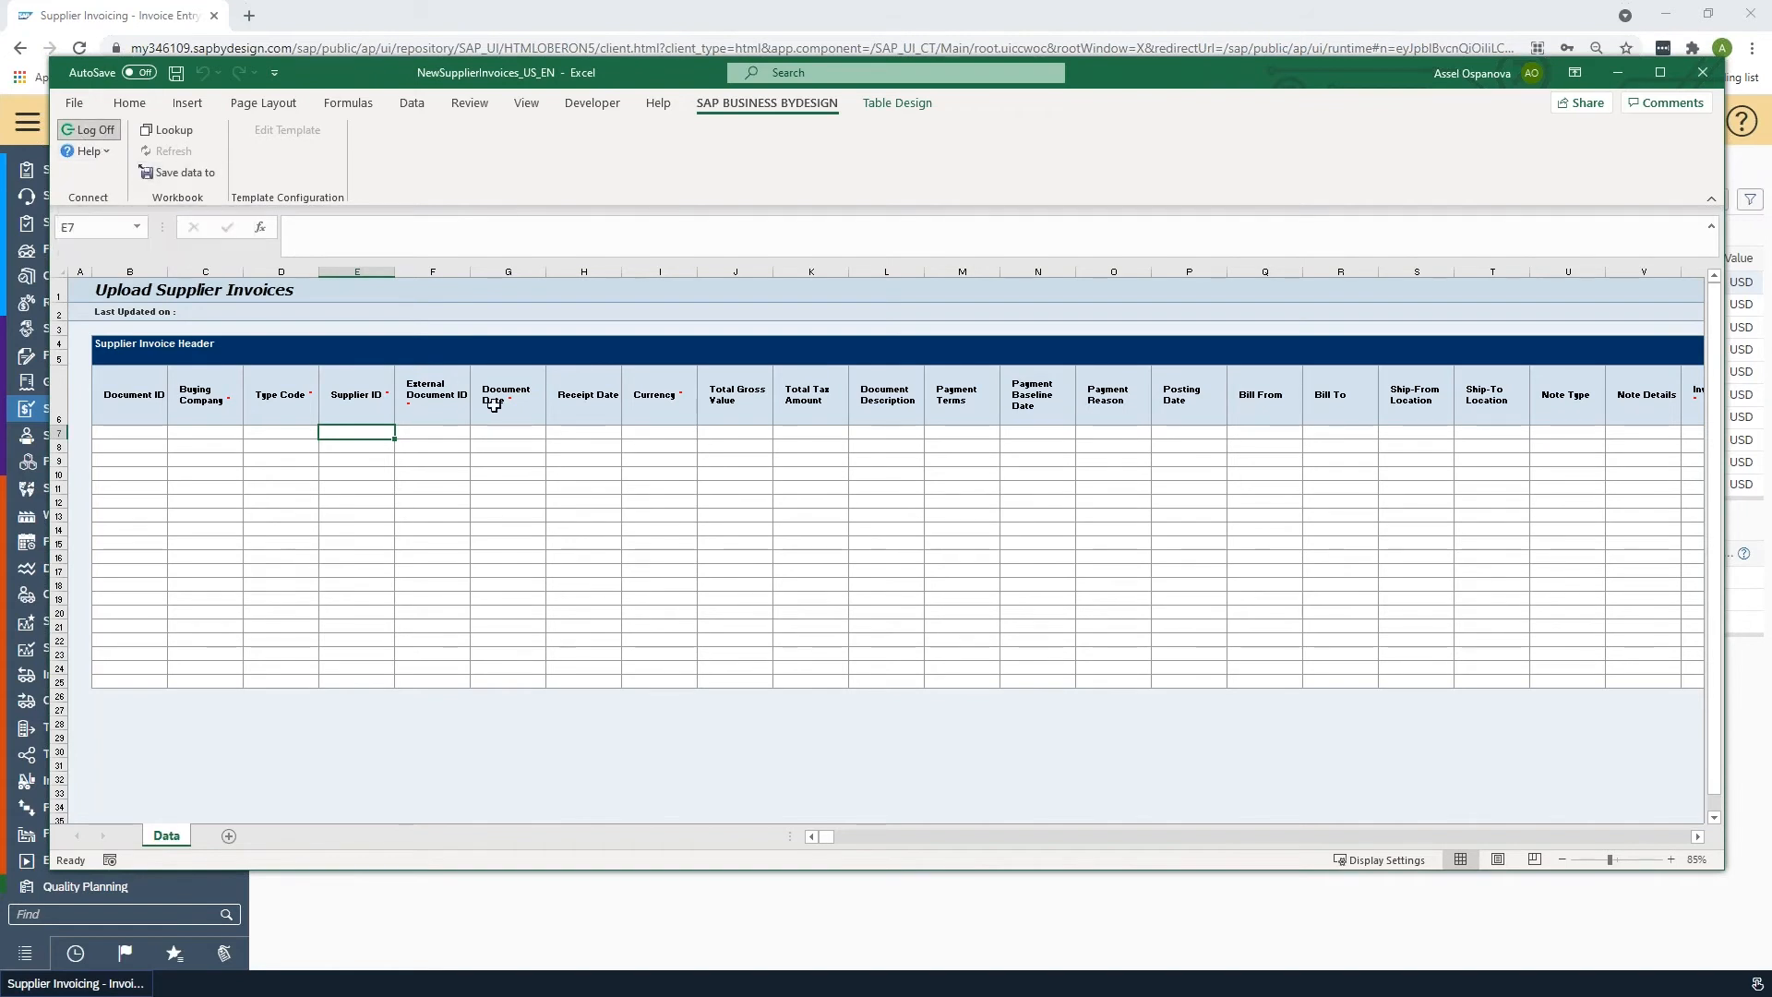
- Fill the Buying Company in row 7 with company 1000 using the Lookup search
left_click(214, 432)
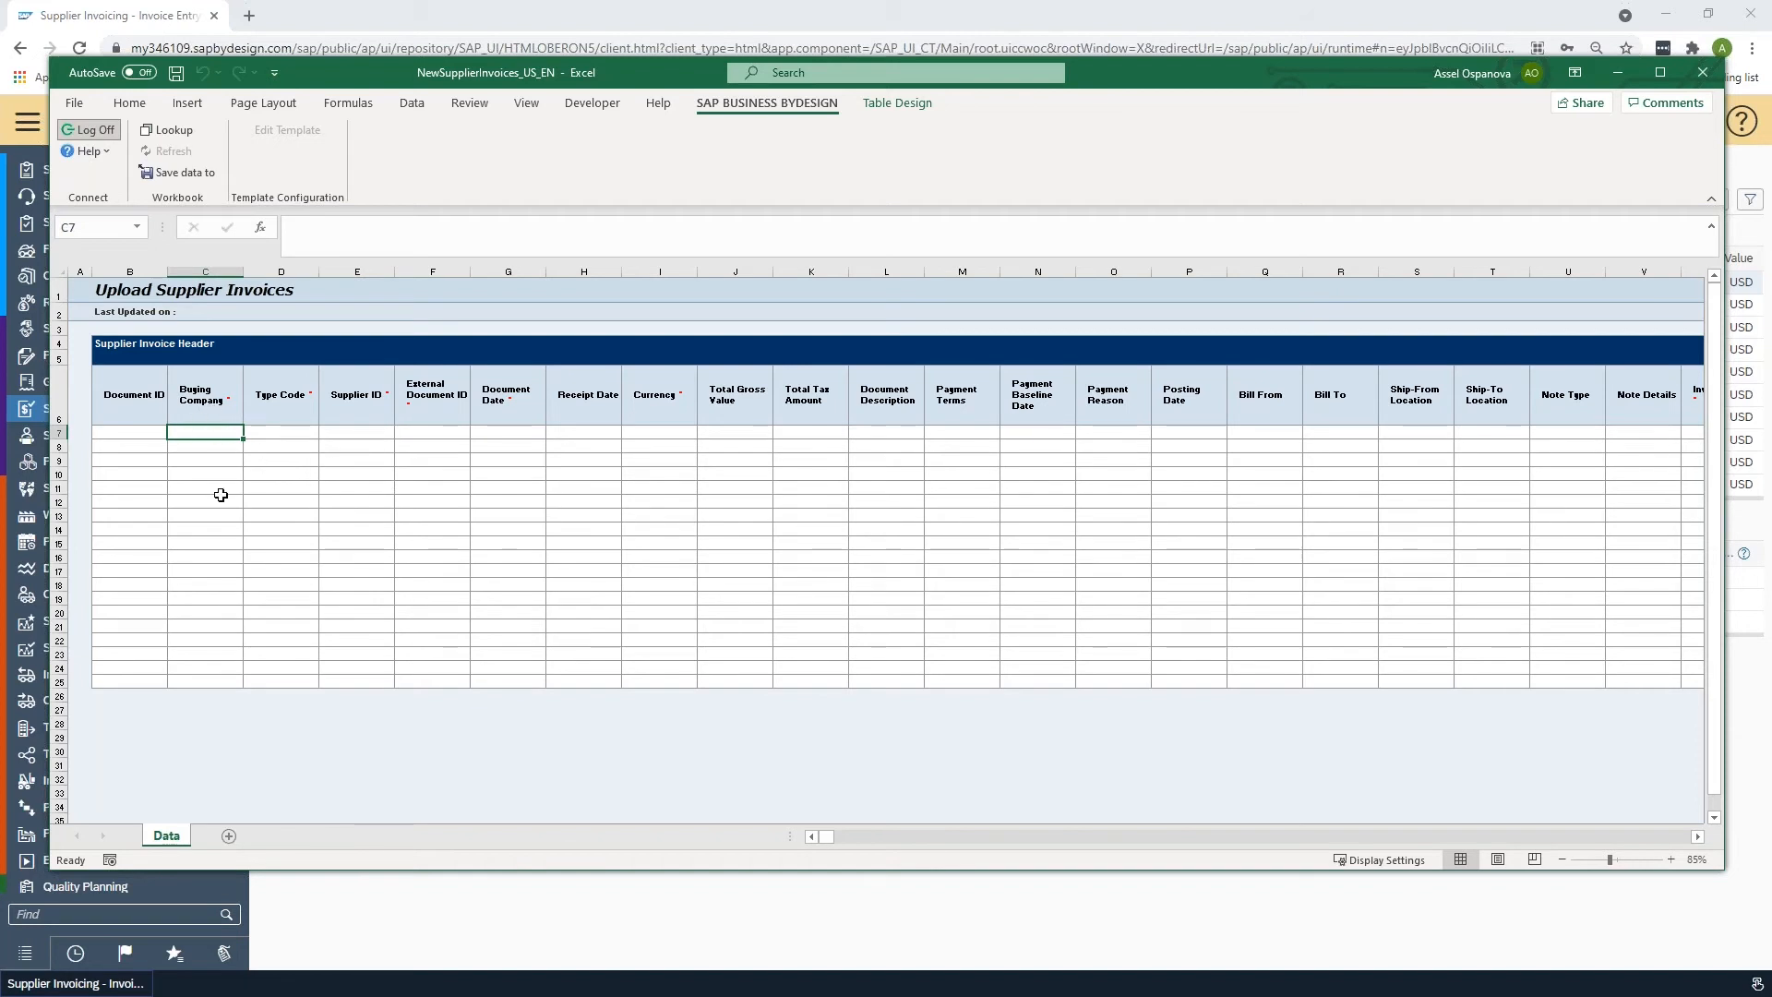
left_click(164, 130)
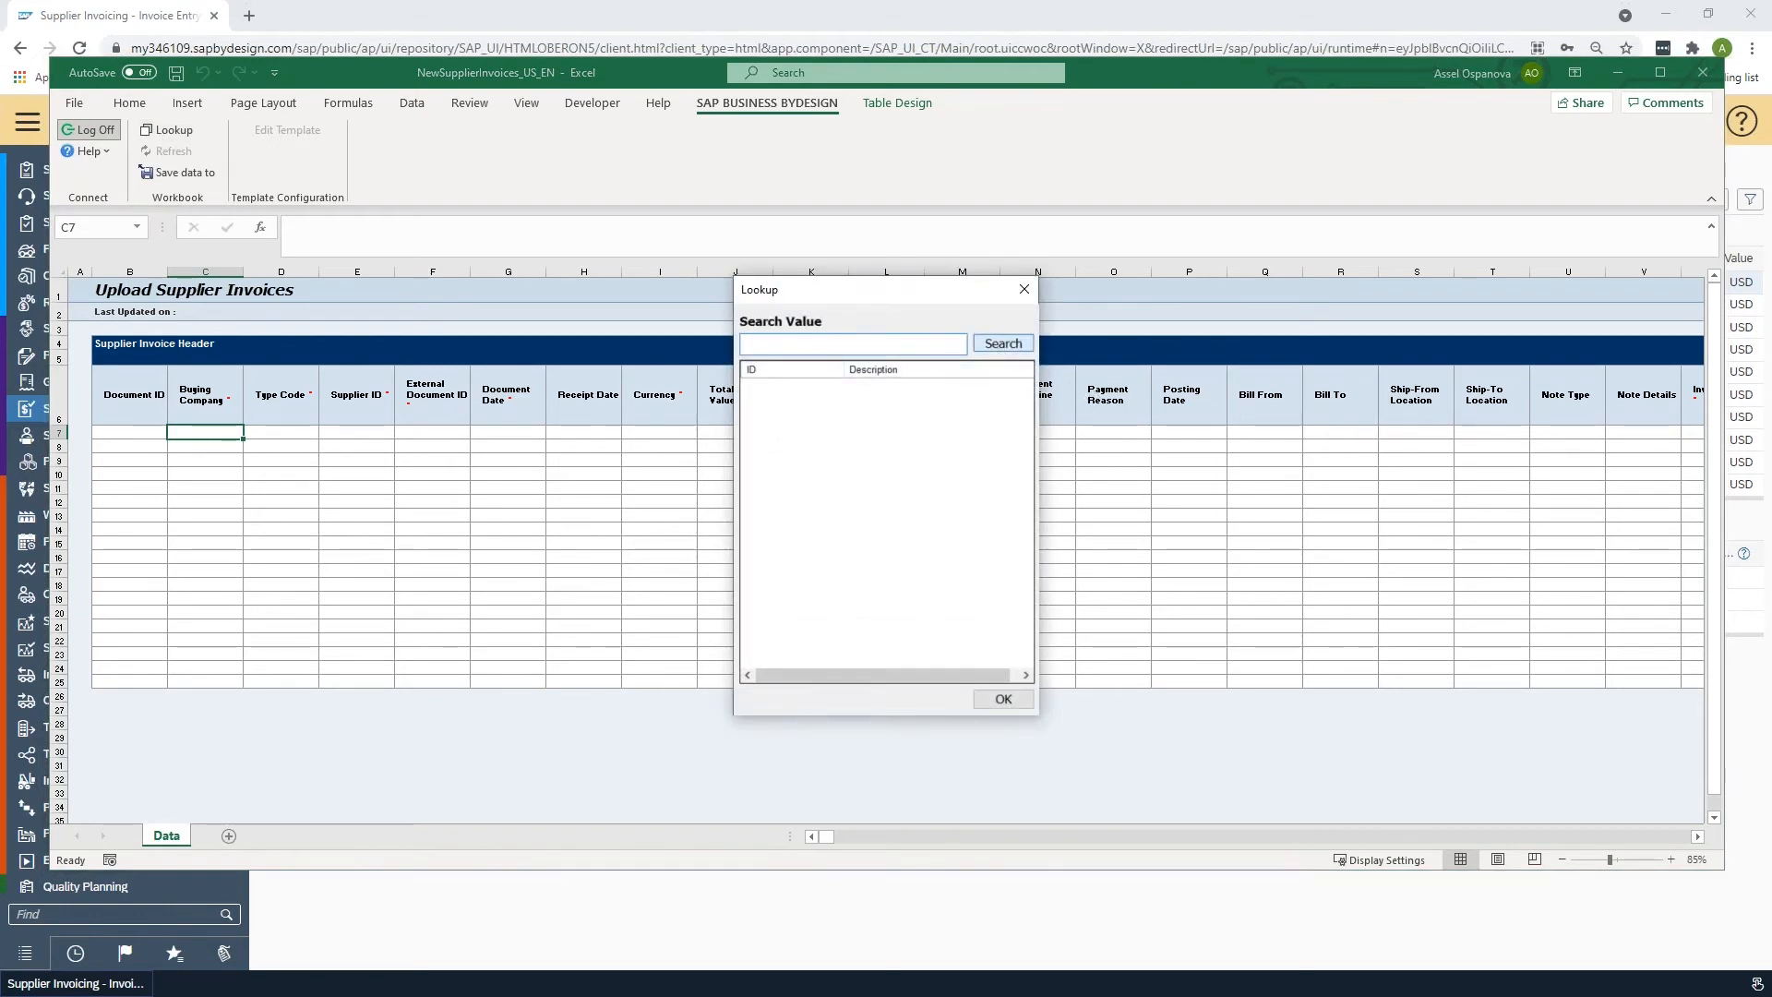
left_click(1003, 344)
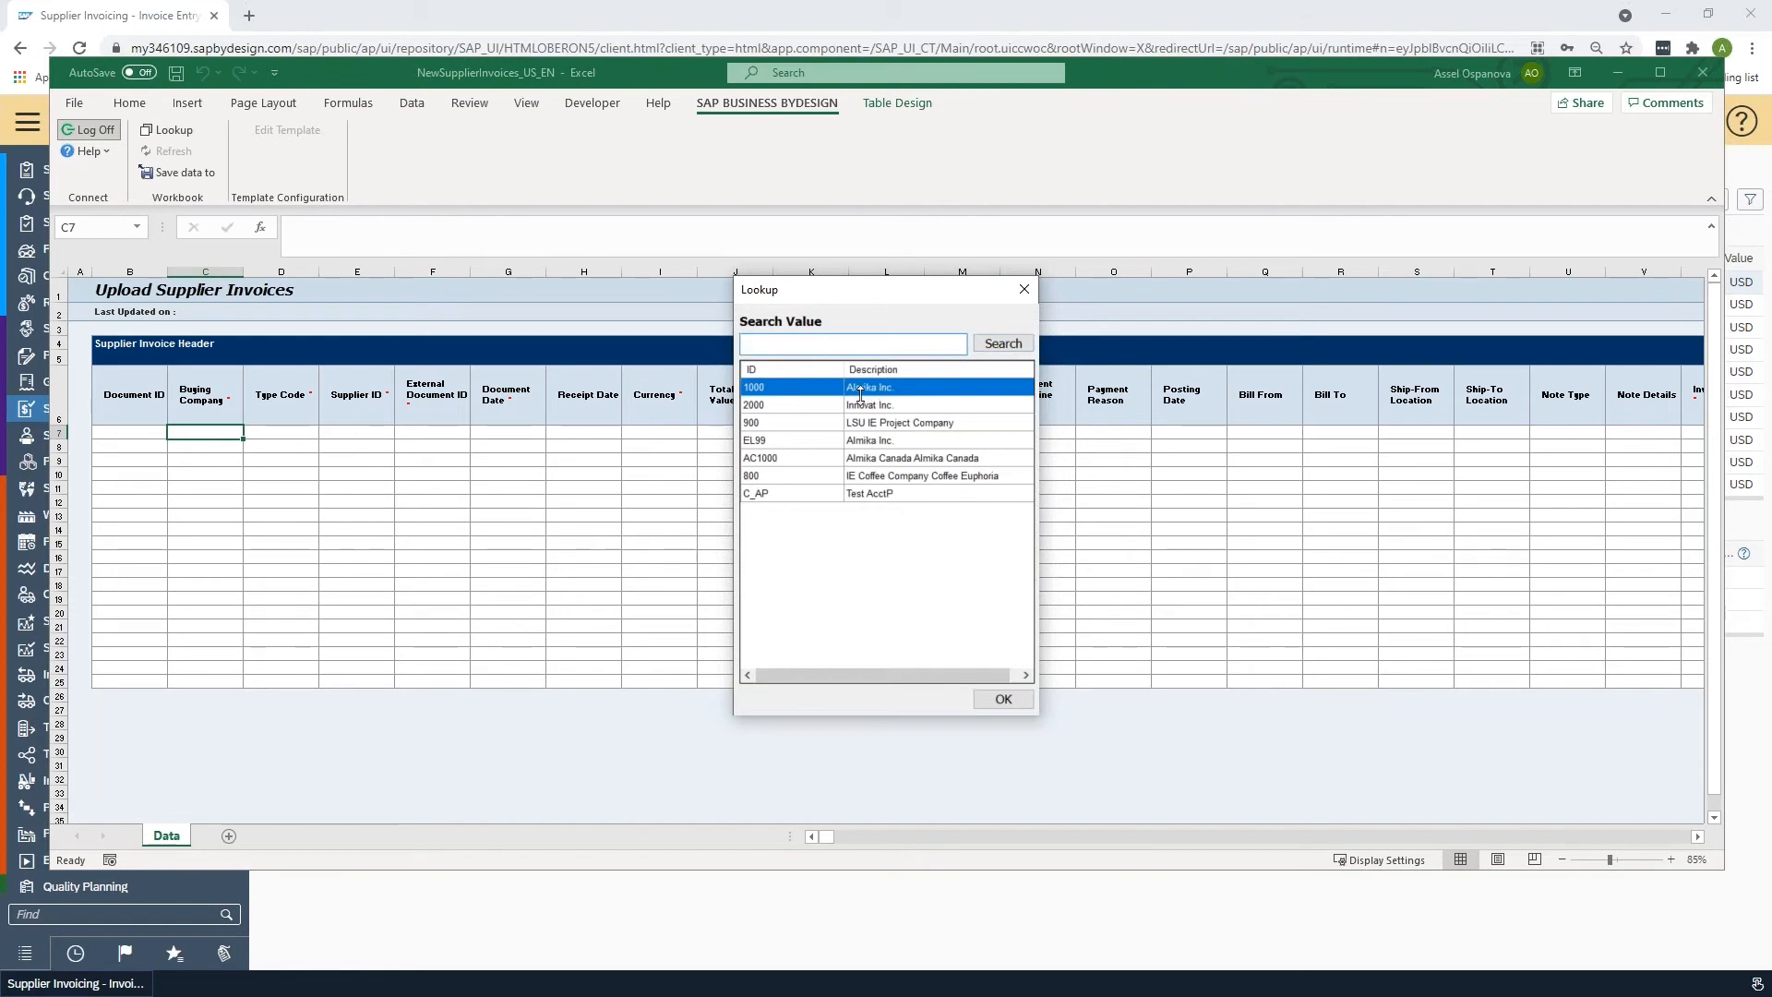
left_click(1003, 699)
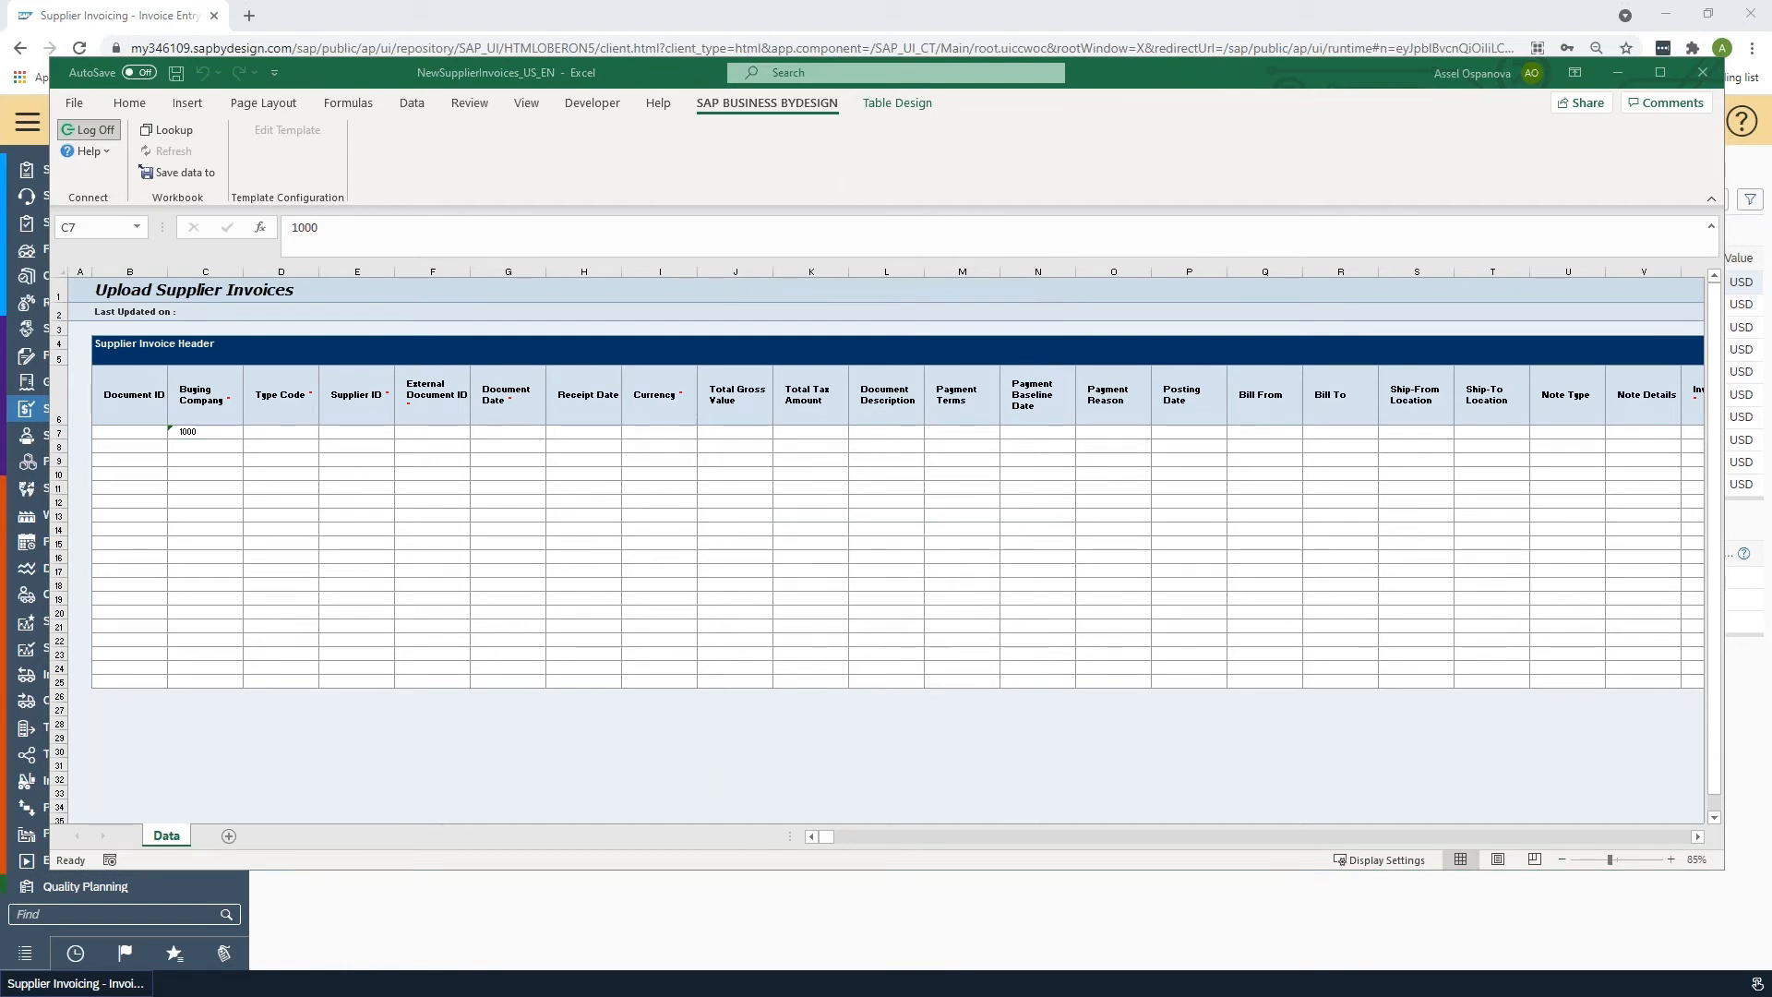
- Switch to the May CC Statement csv workbook and split its column A into separate columns by comma using Text to Columns
key("alt+Tab")
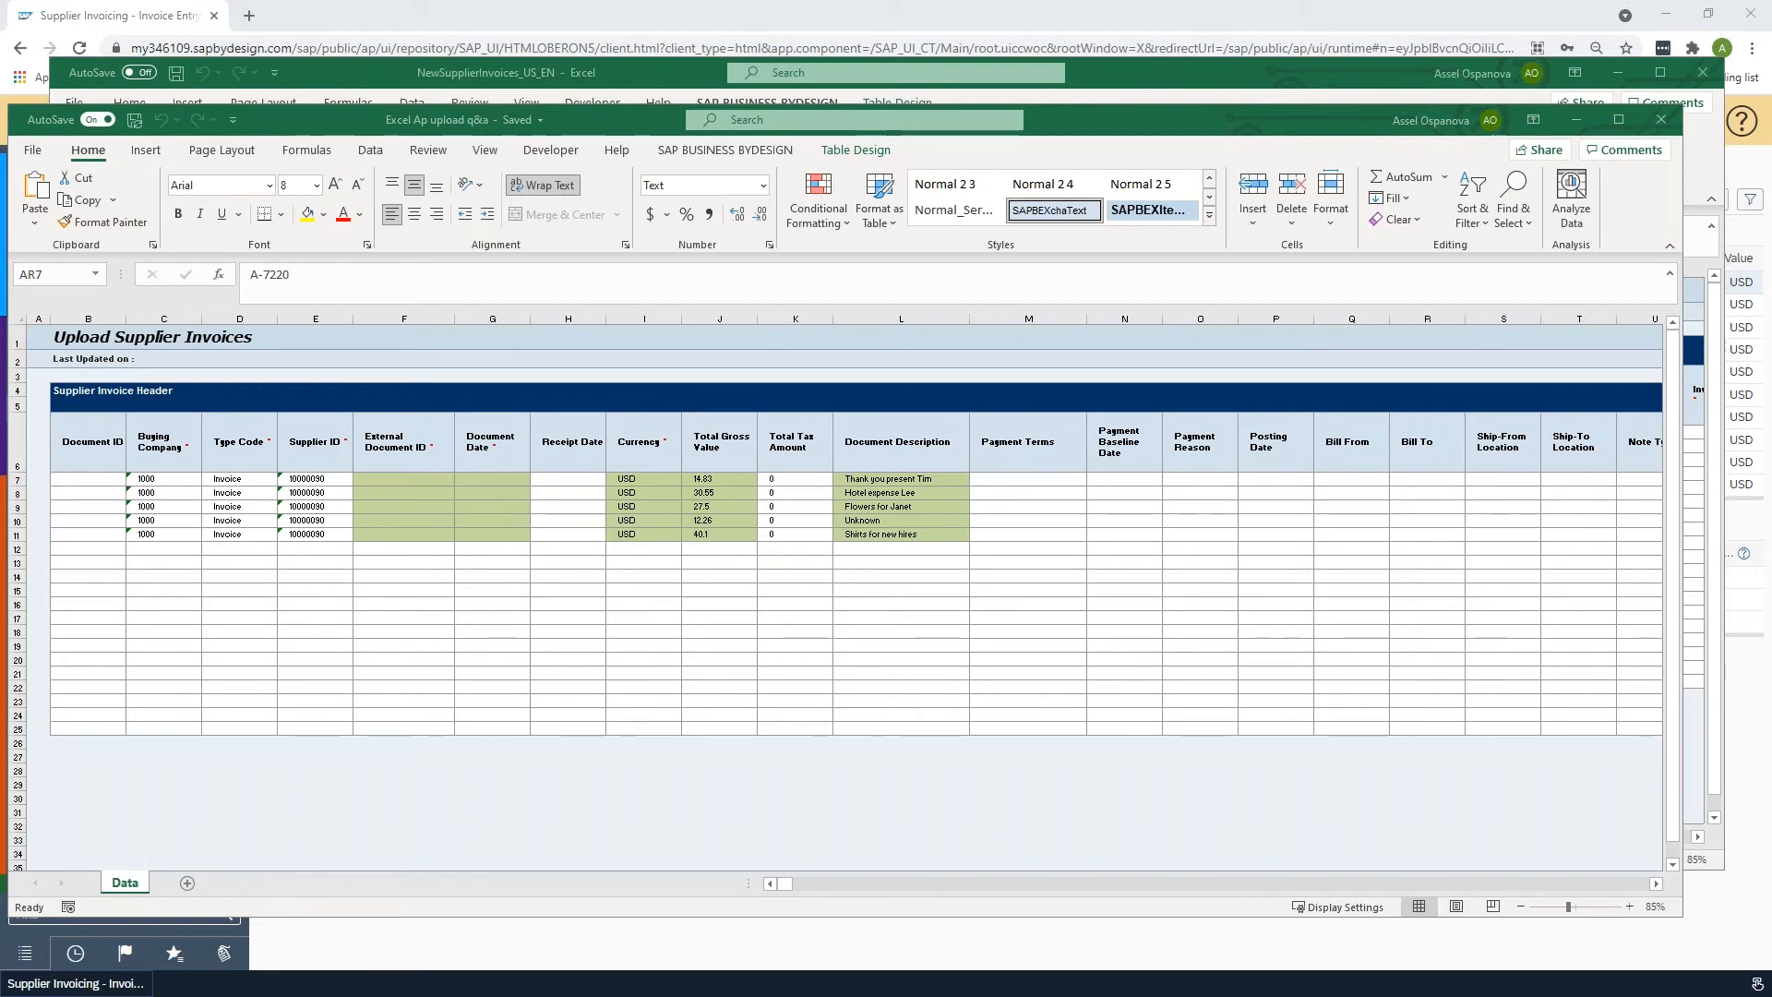
key("alt+Tab")
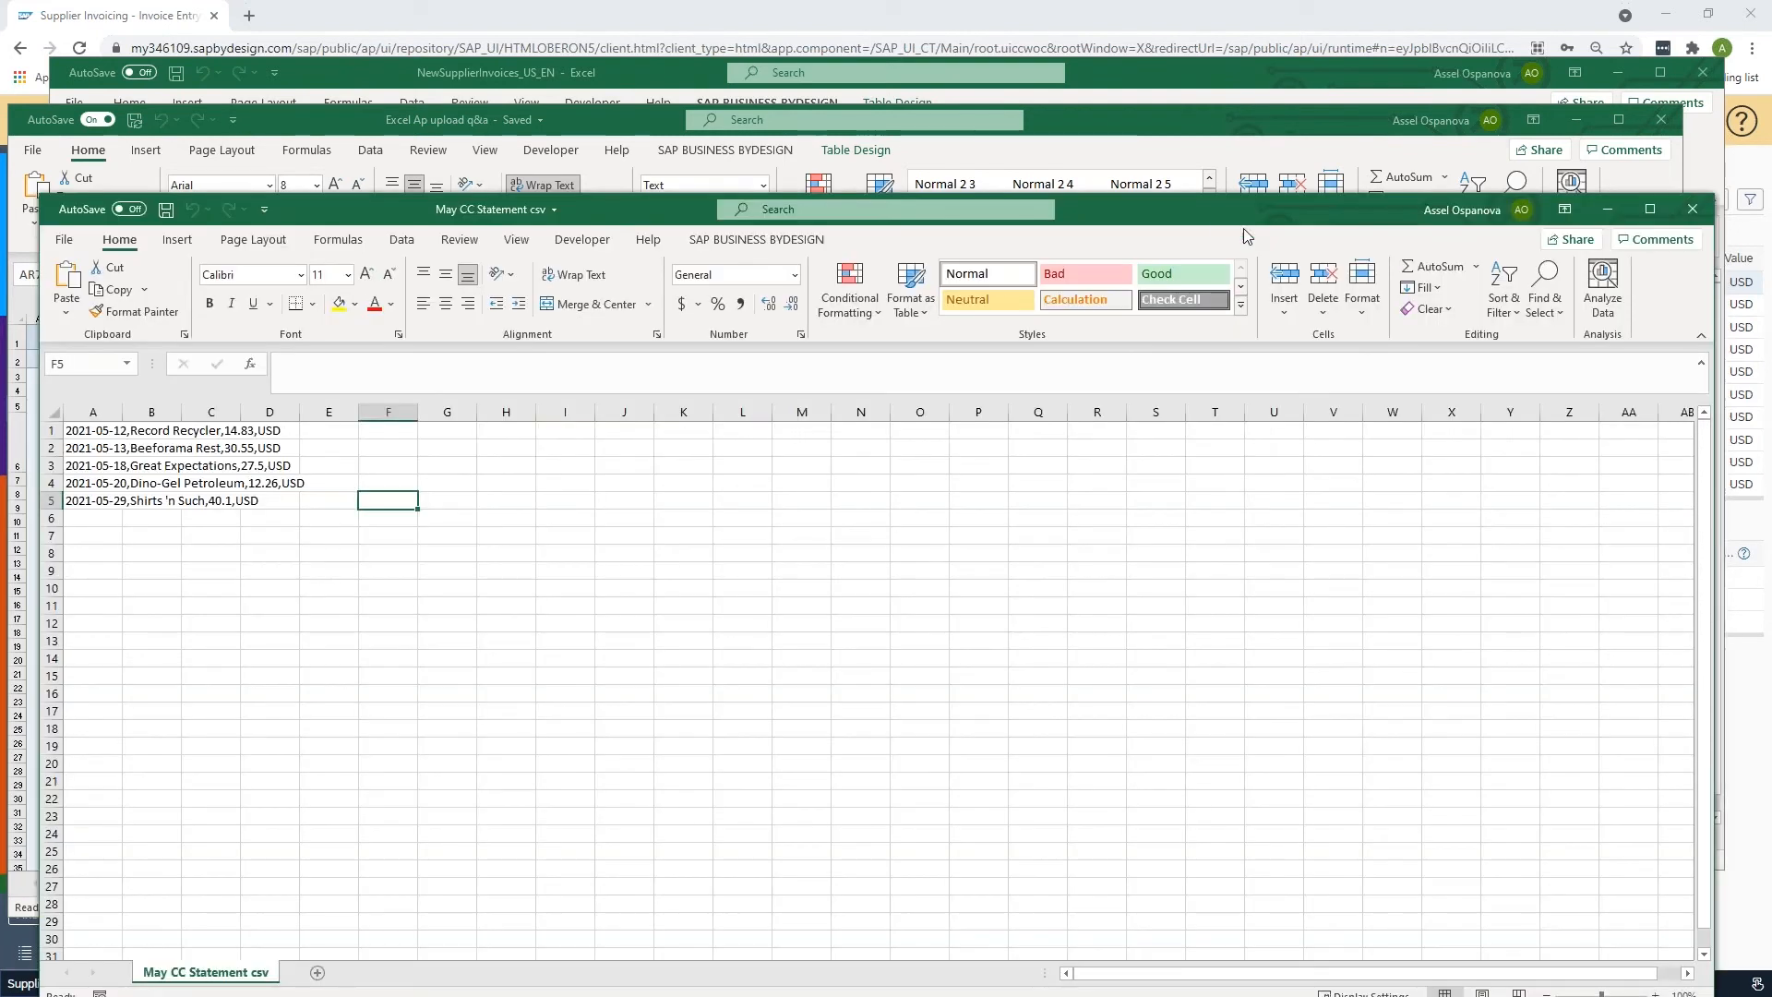
left_click_drag(1199, 214, 1212, 109)
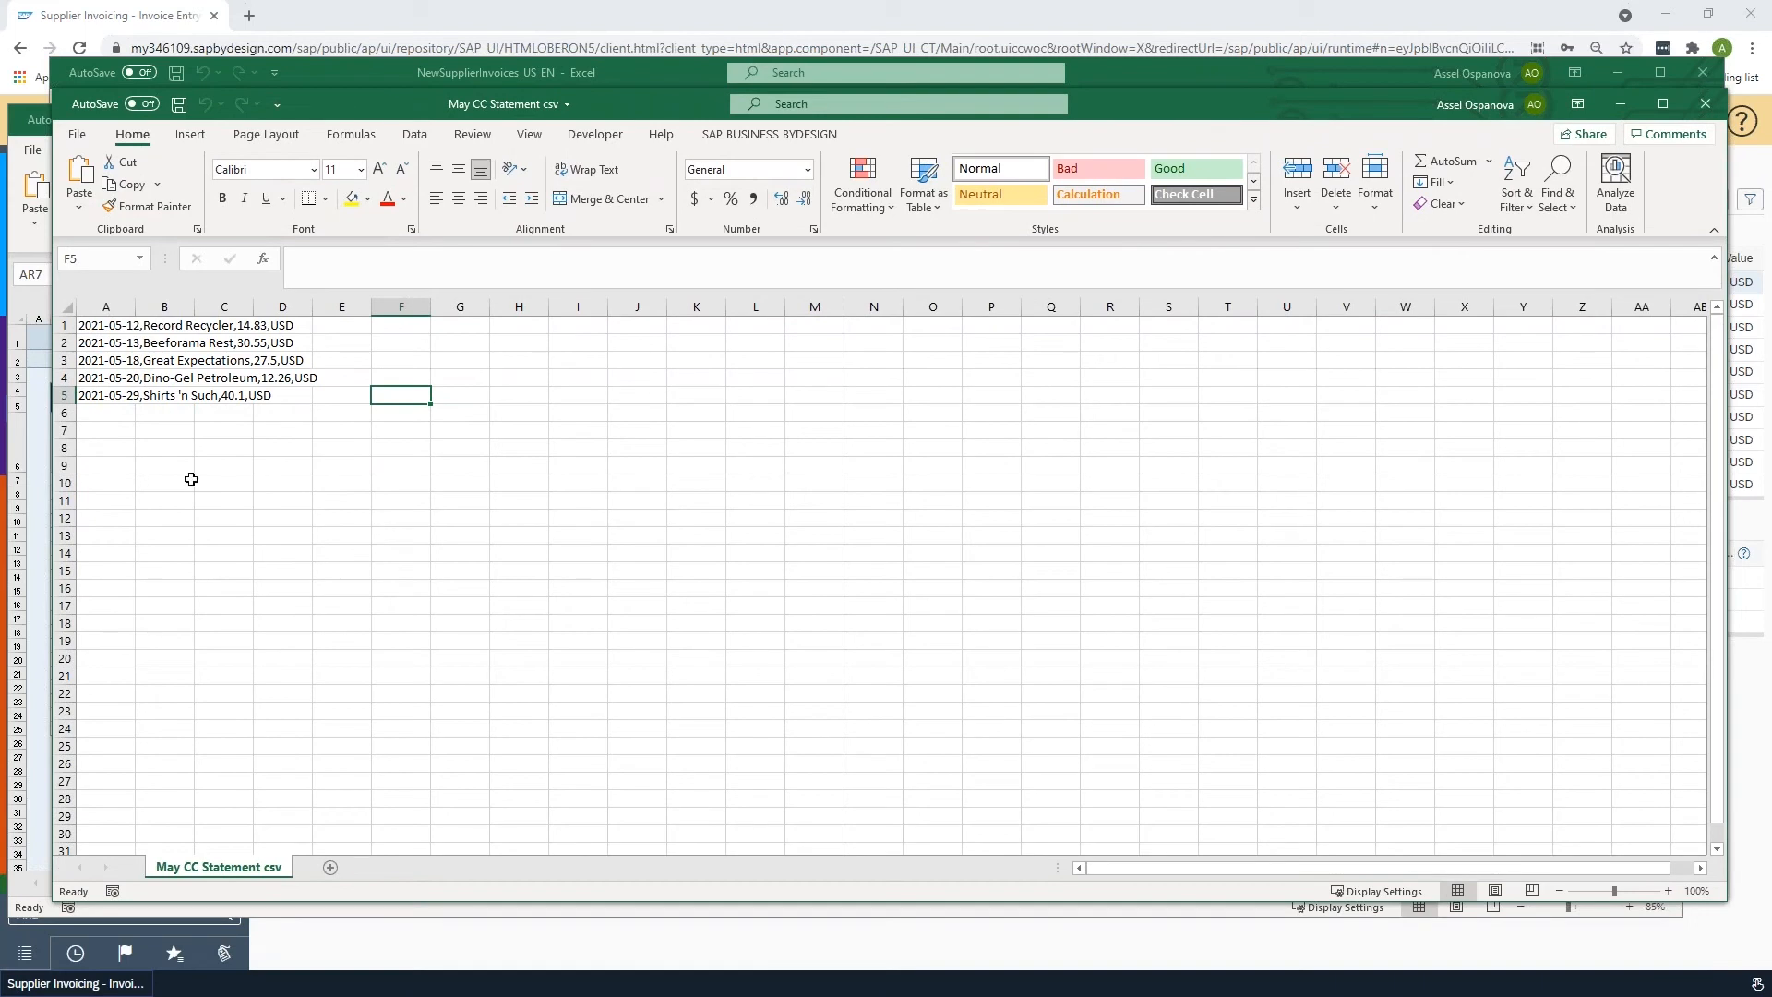
left_click(105, 326)
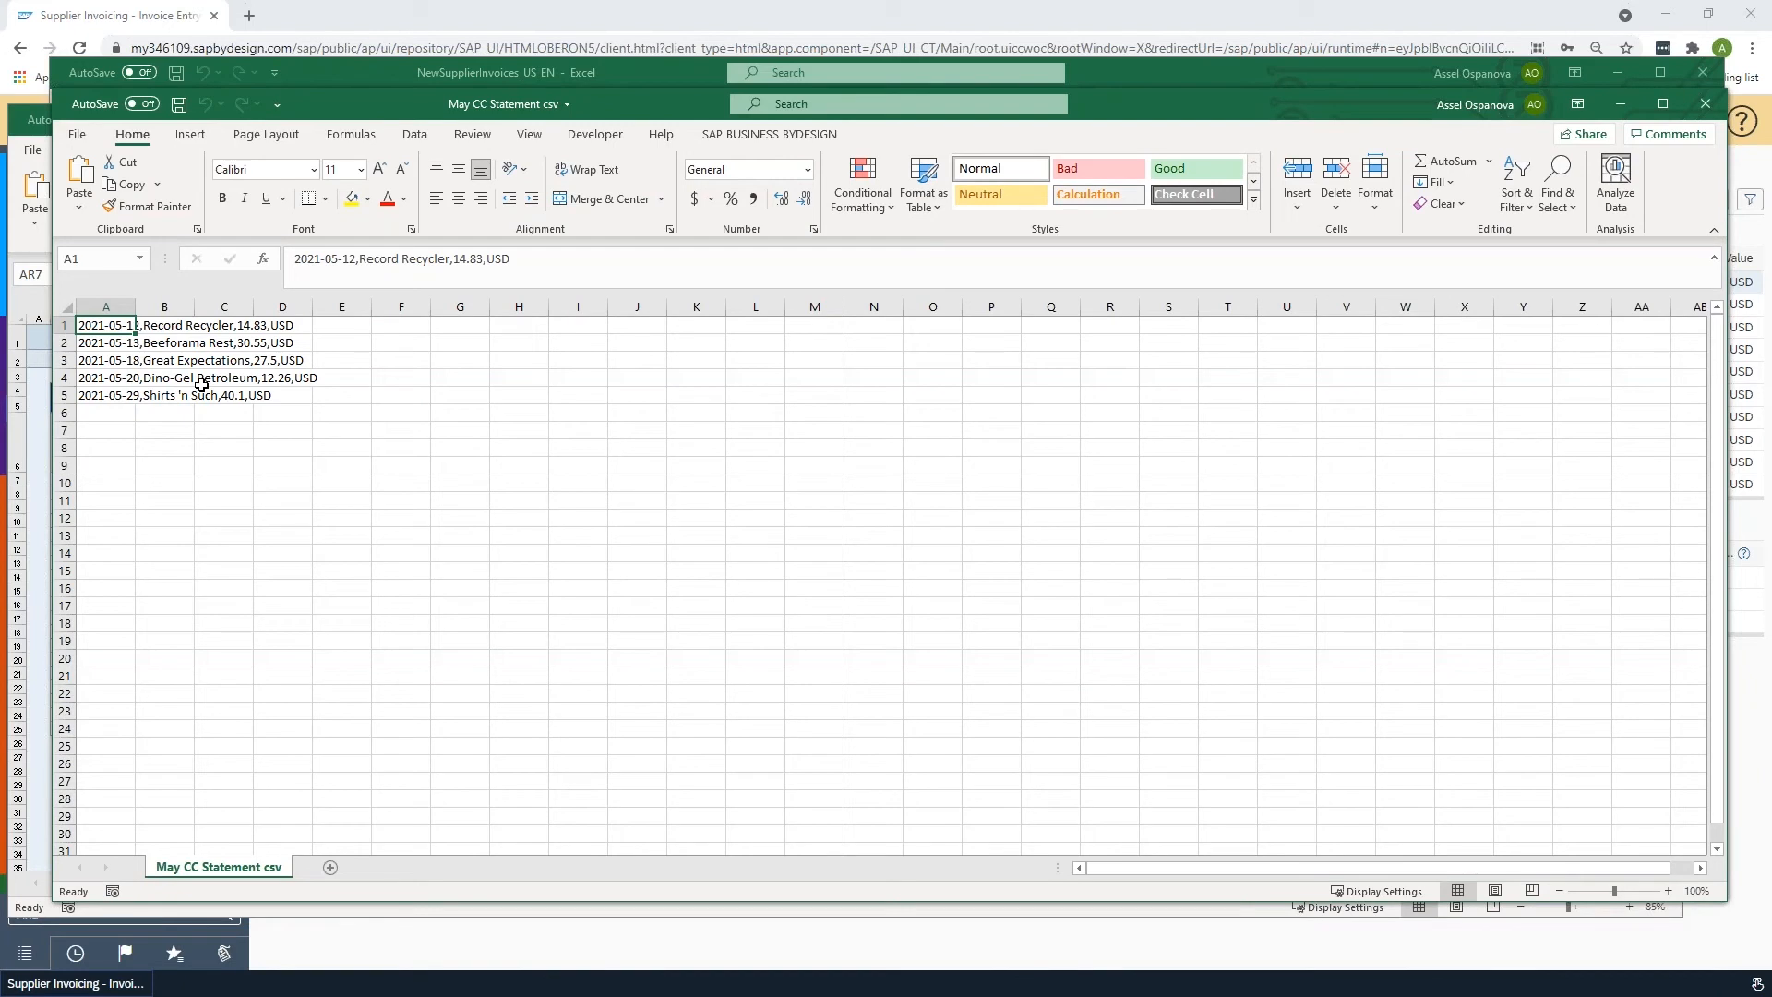
key("ctrl+shift+Down")
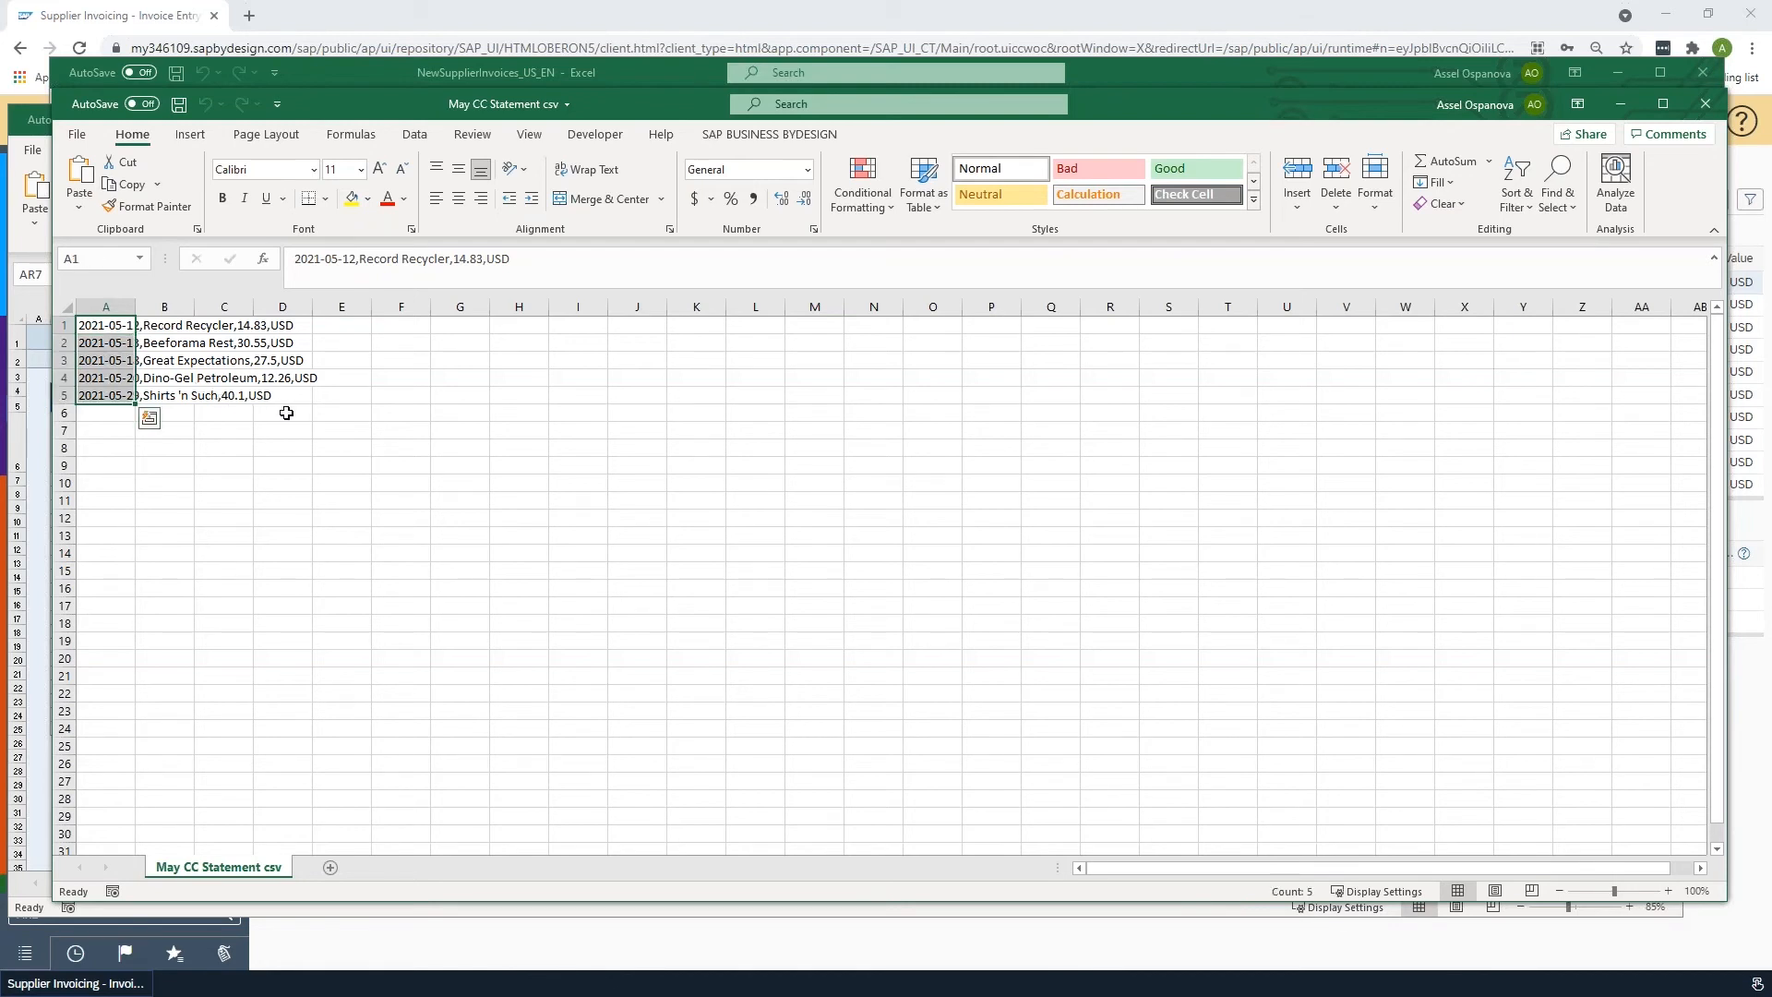
left_click(417, 136)
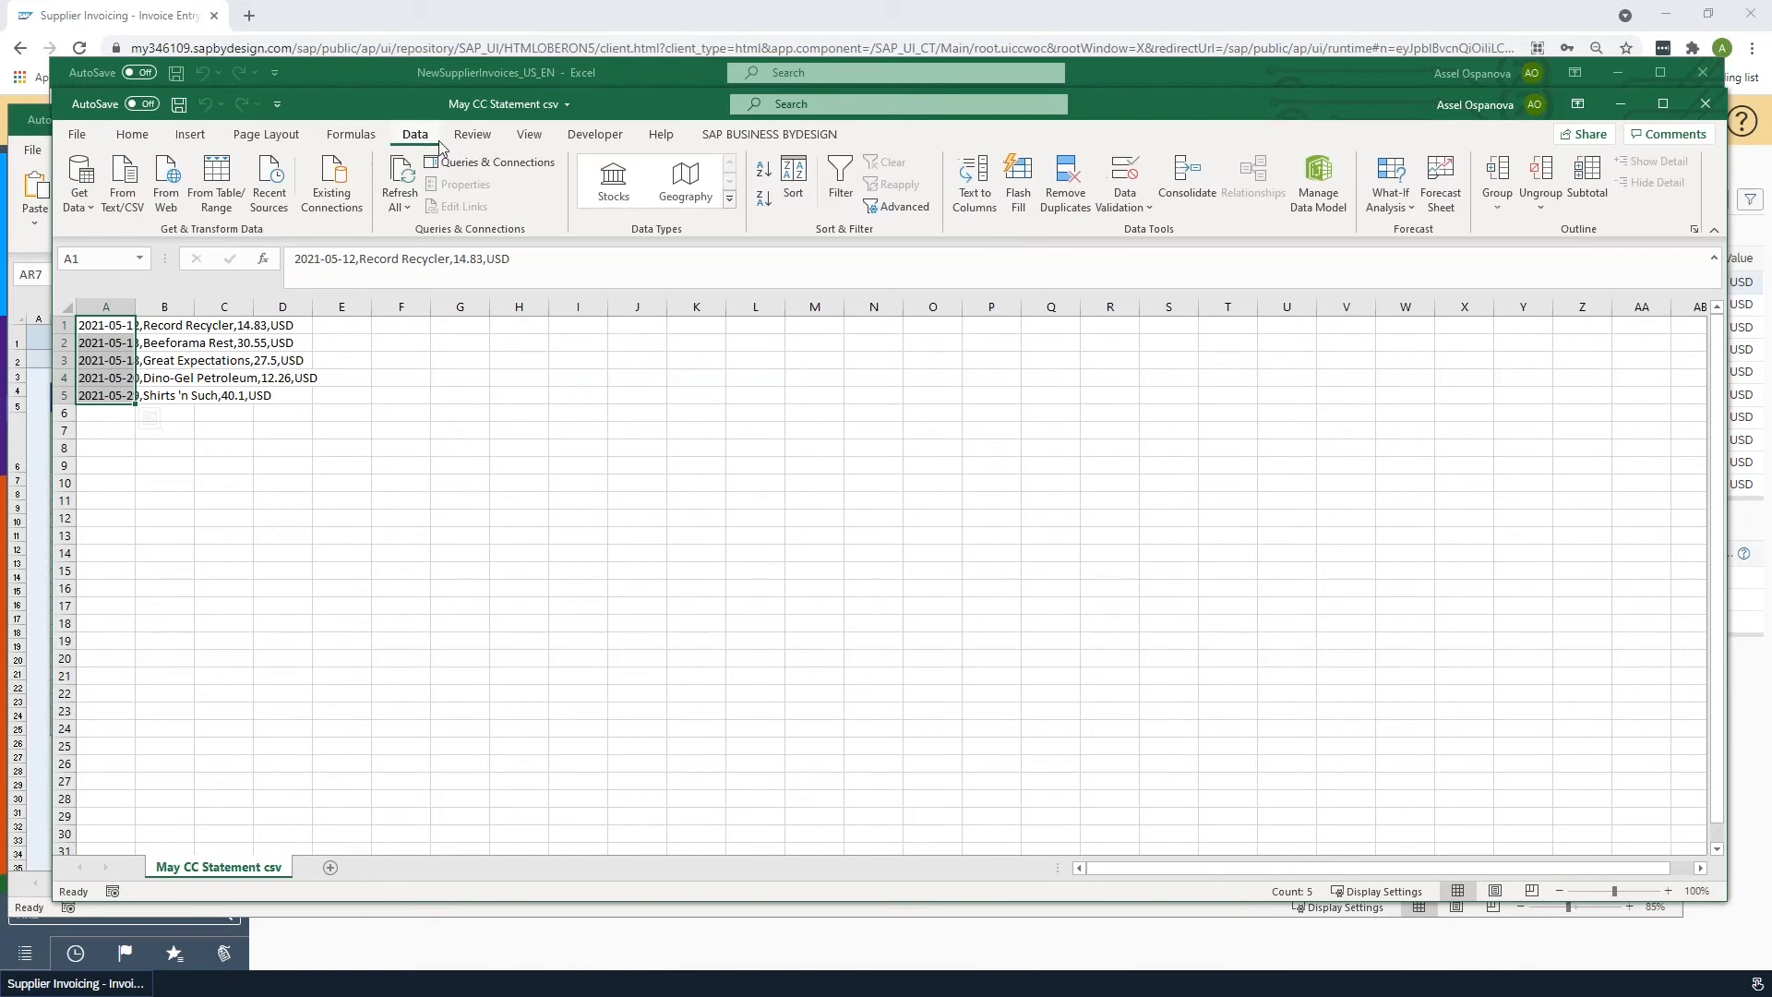
left_click(974, 186)
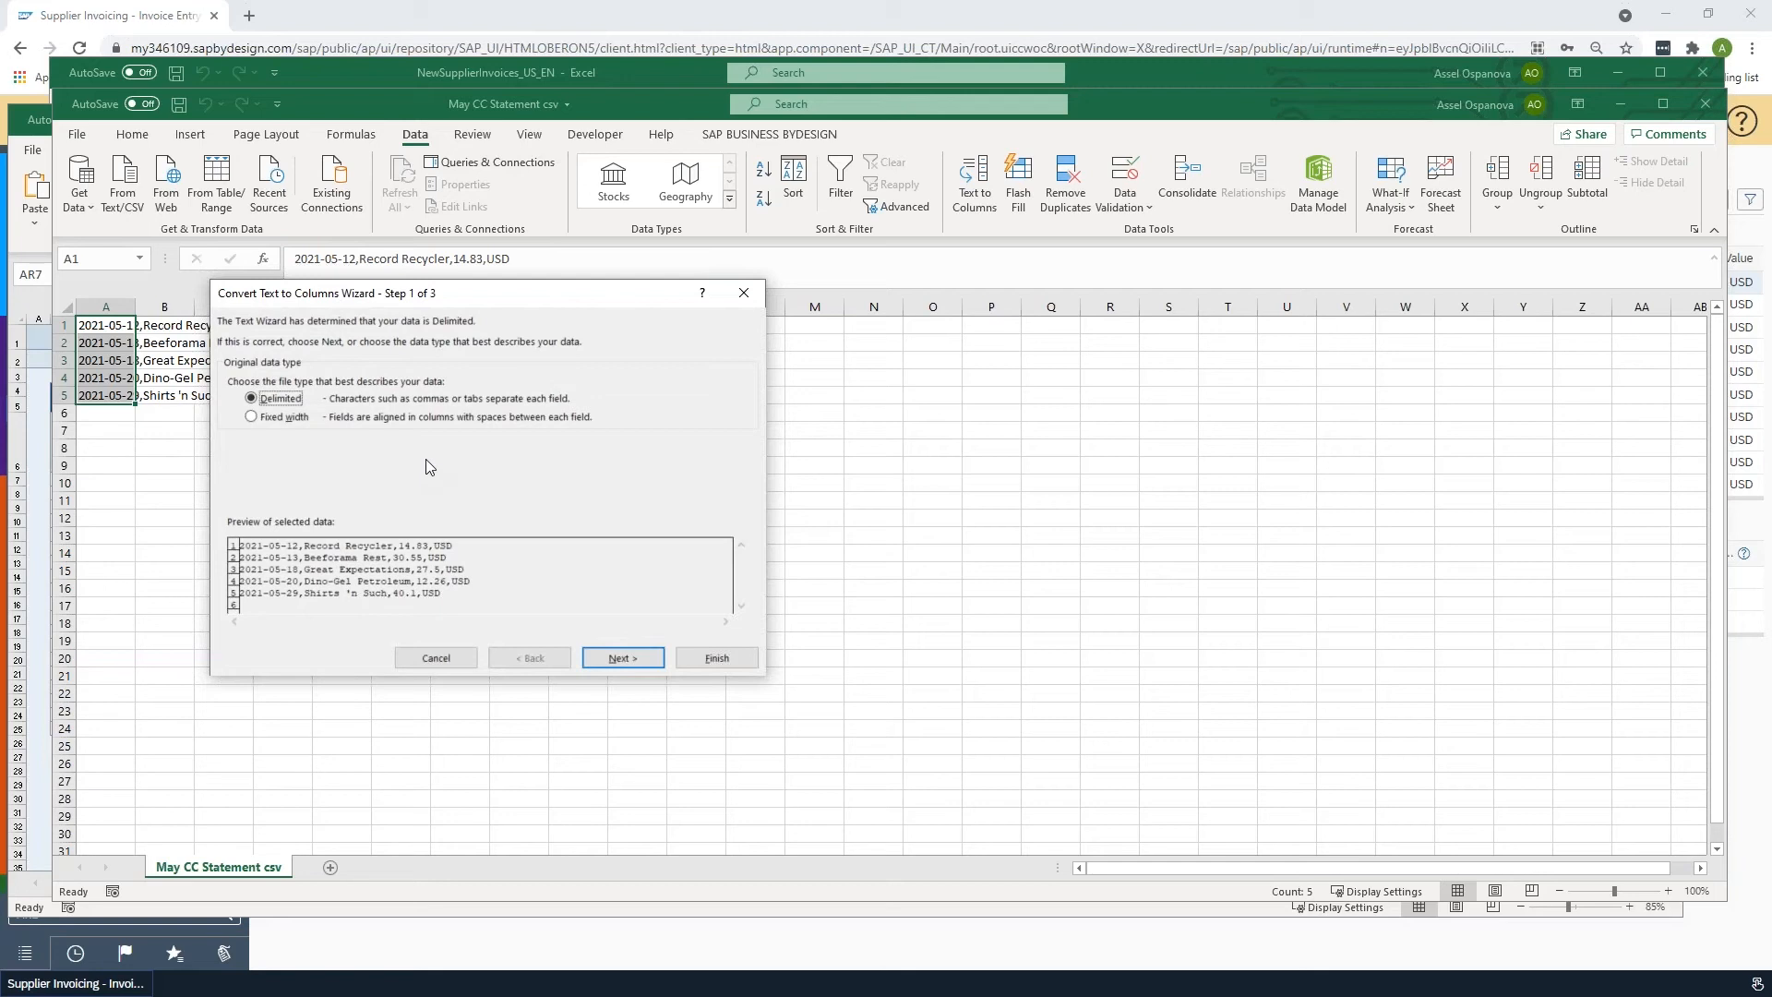
left_click(616, 661)
left_click(235, 403)
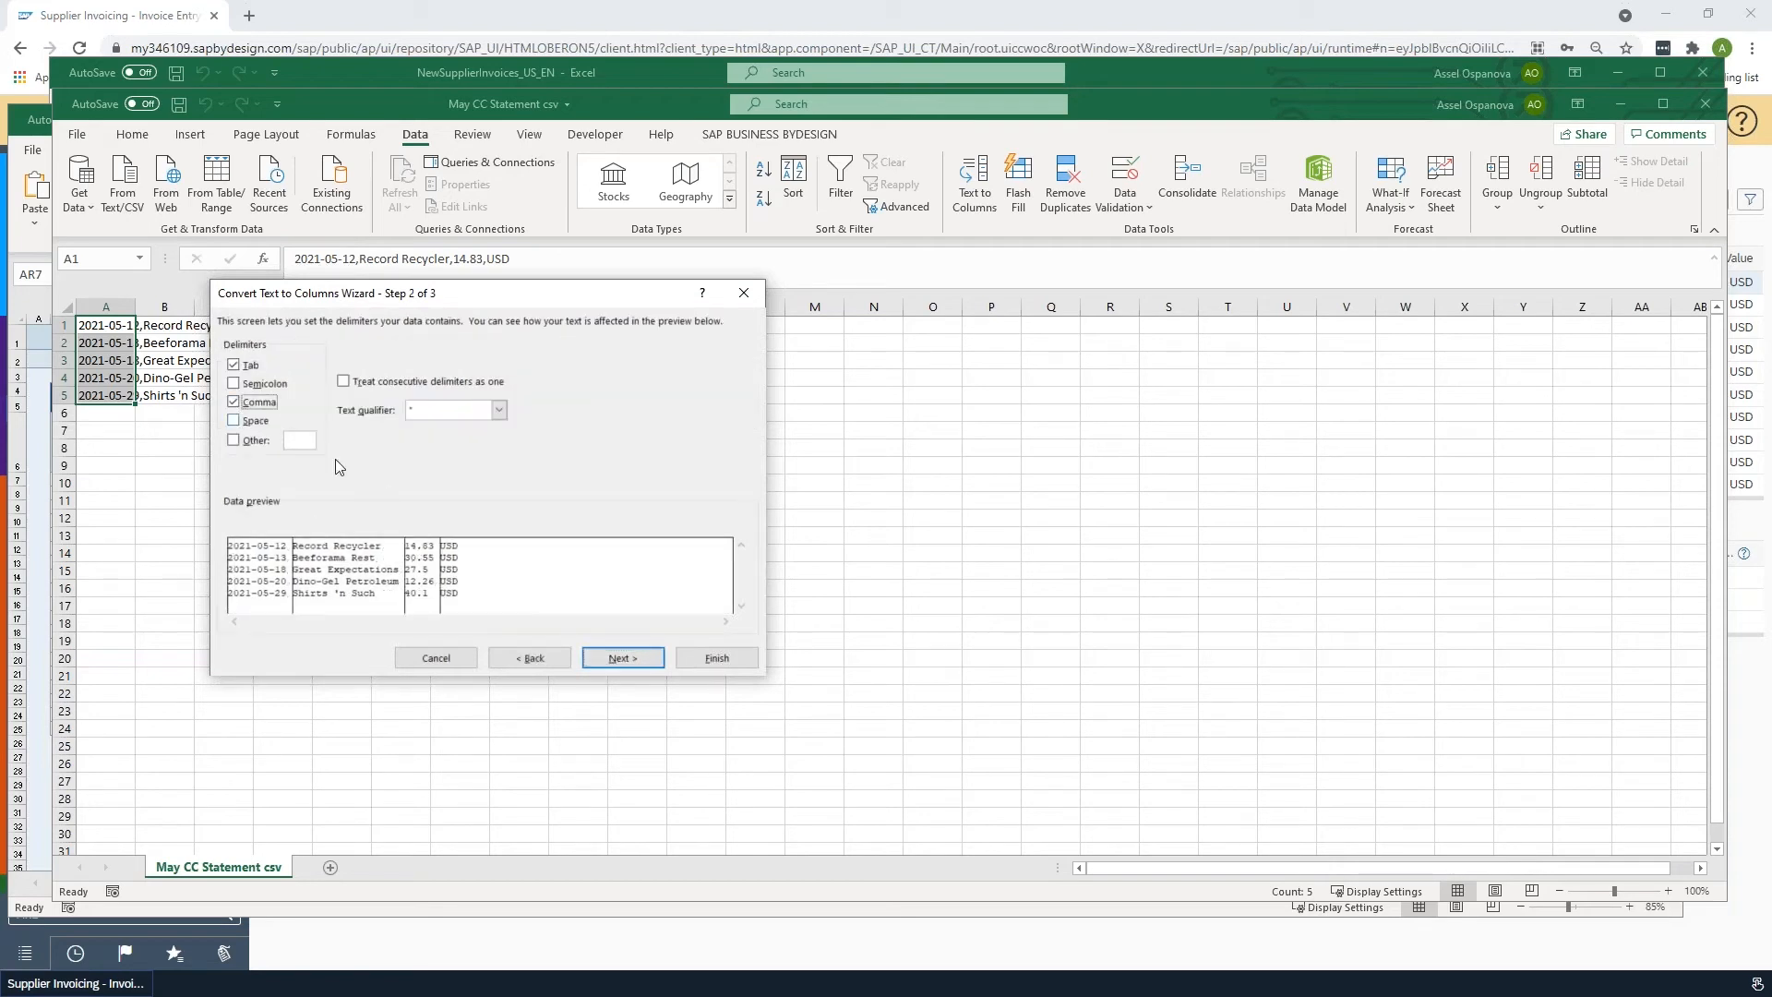
left_click(629, 659)
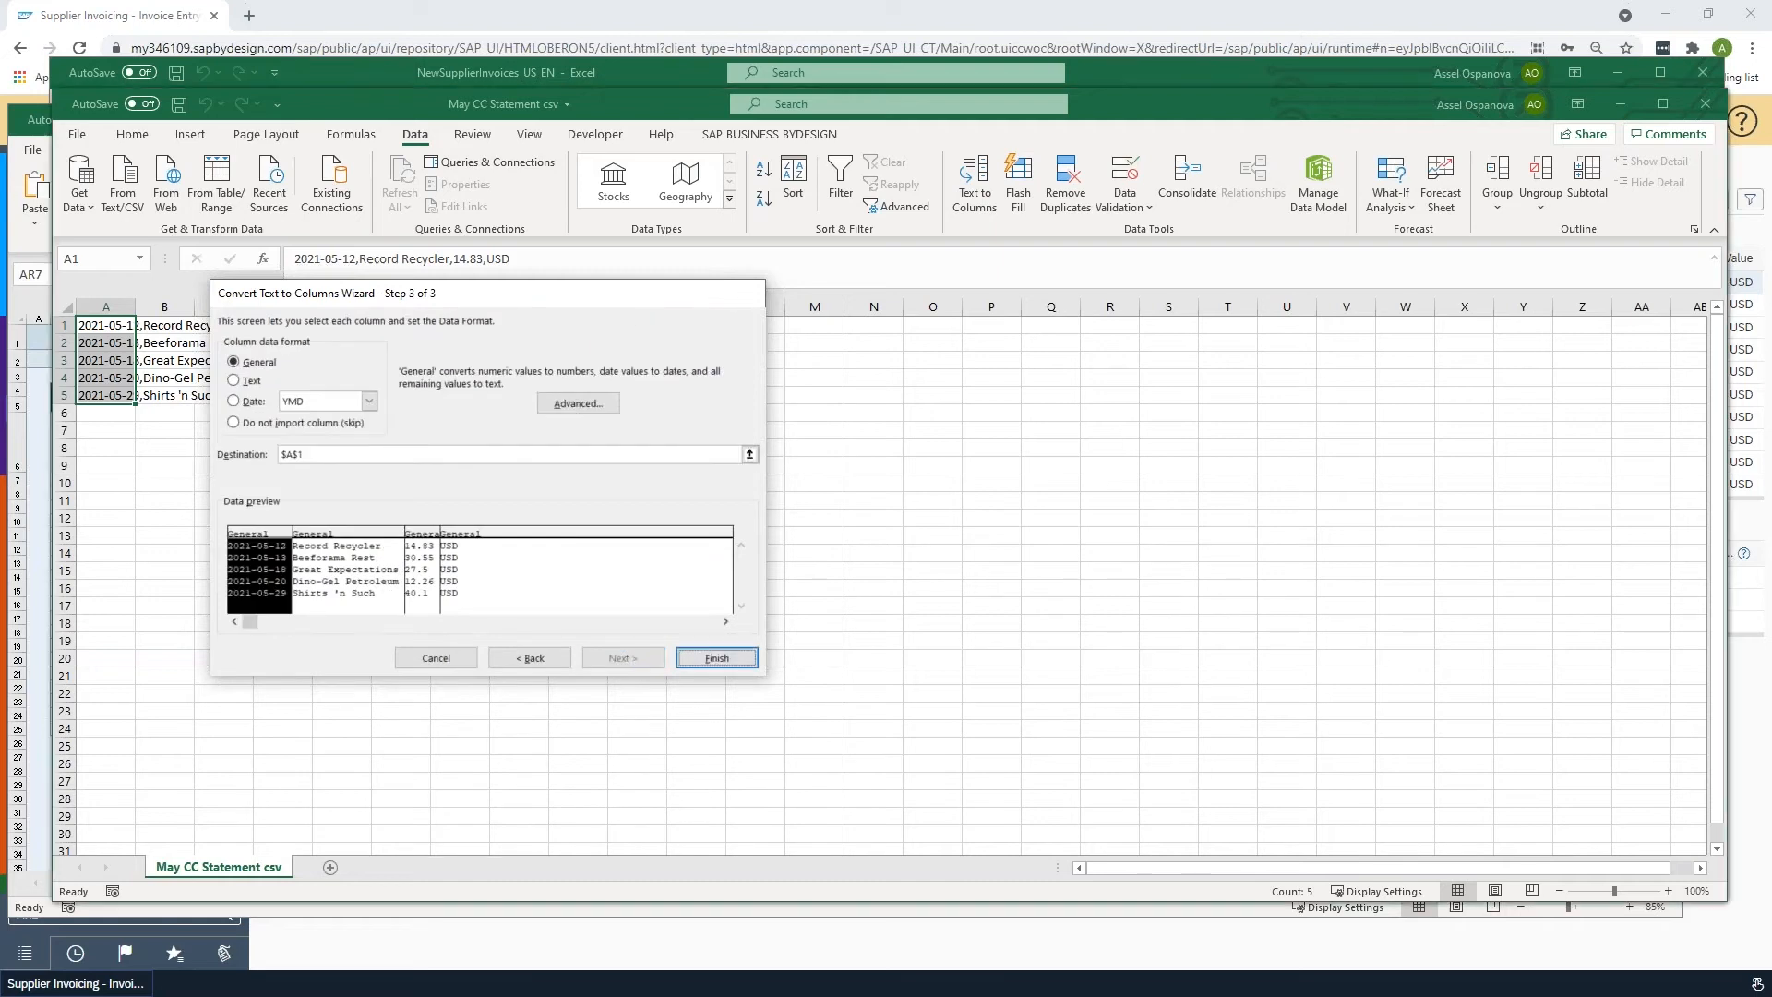
left_click(716, 657)
- Widen the date and supplier name columns of the statement to fit their contents
double_click(137, 308)
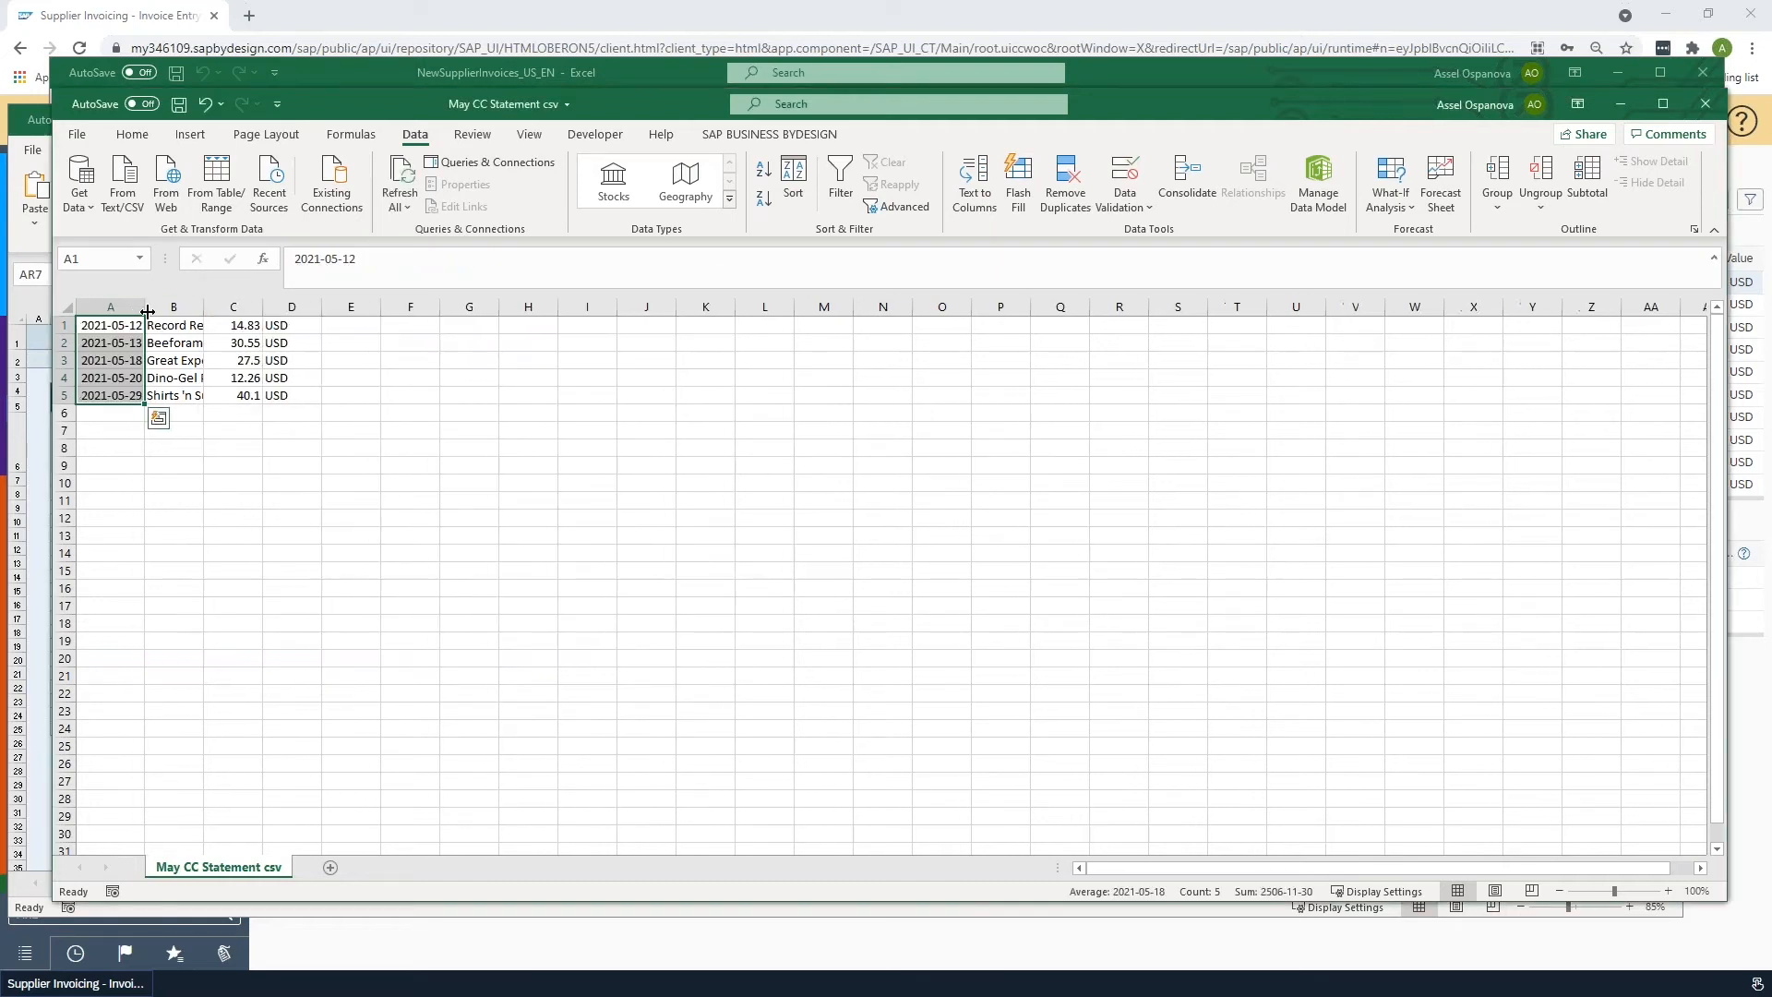
left_click_drag(204, 314, 269, 320)
left_click(213, 329)
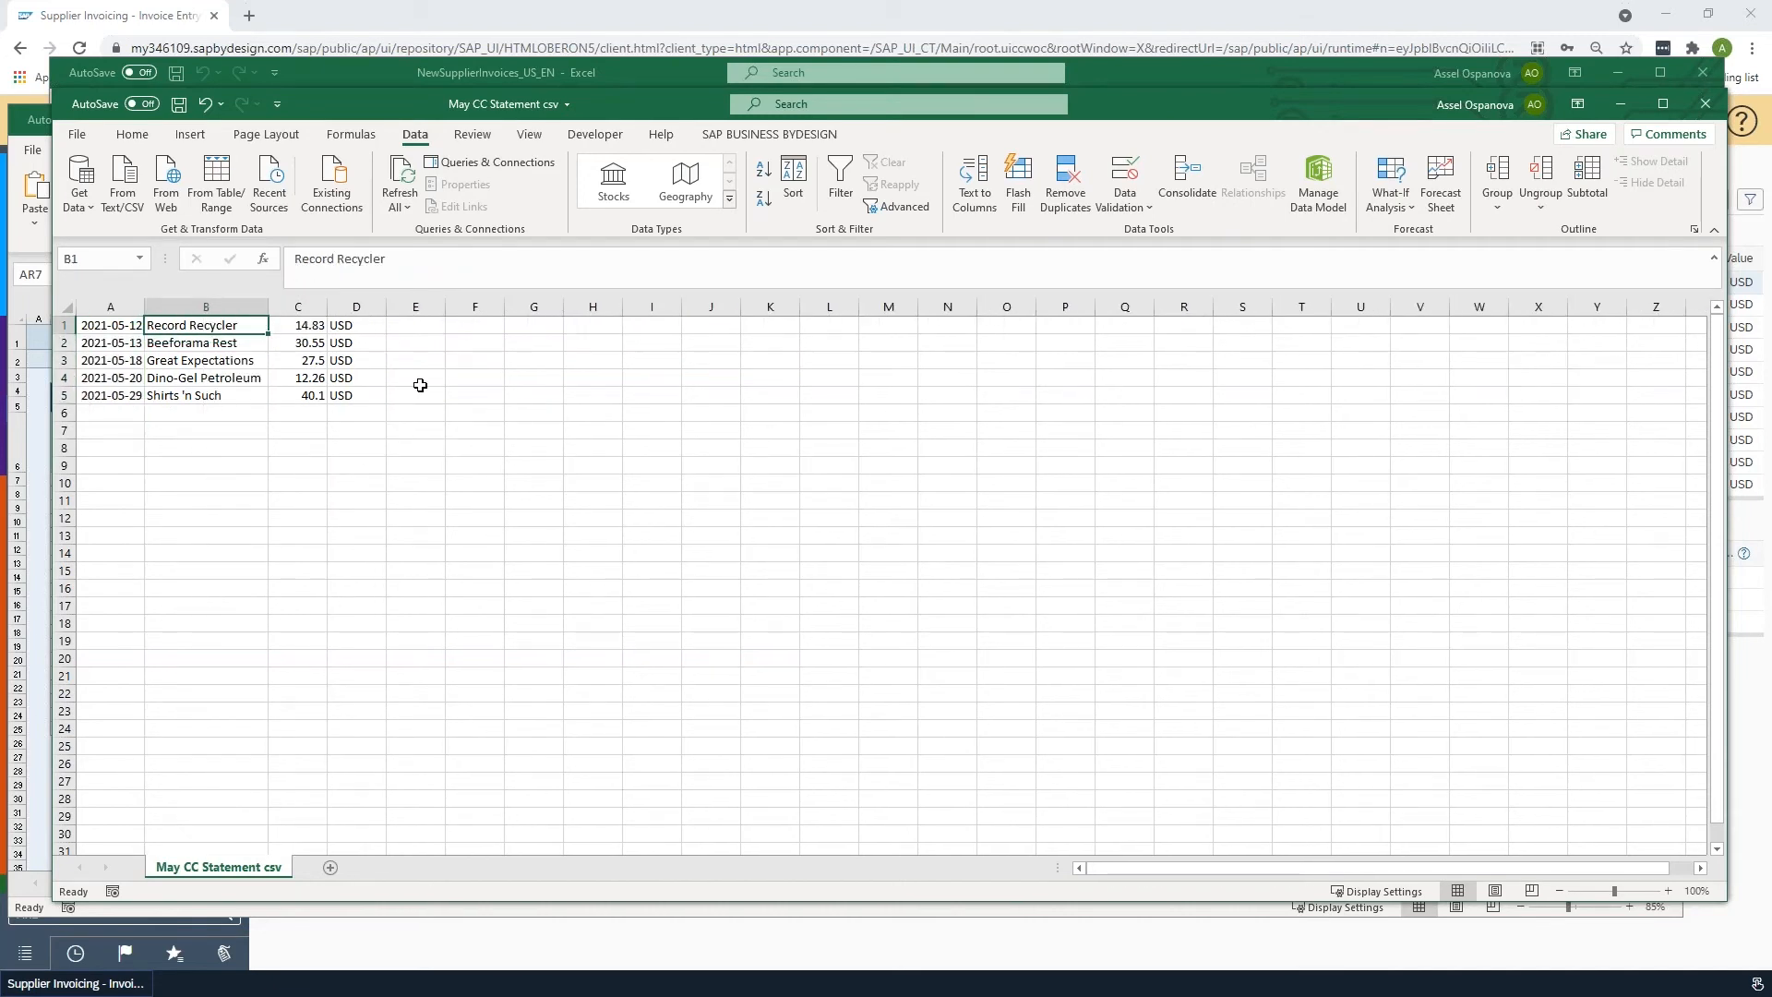
key("Left")
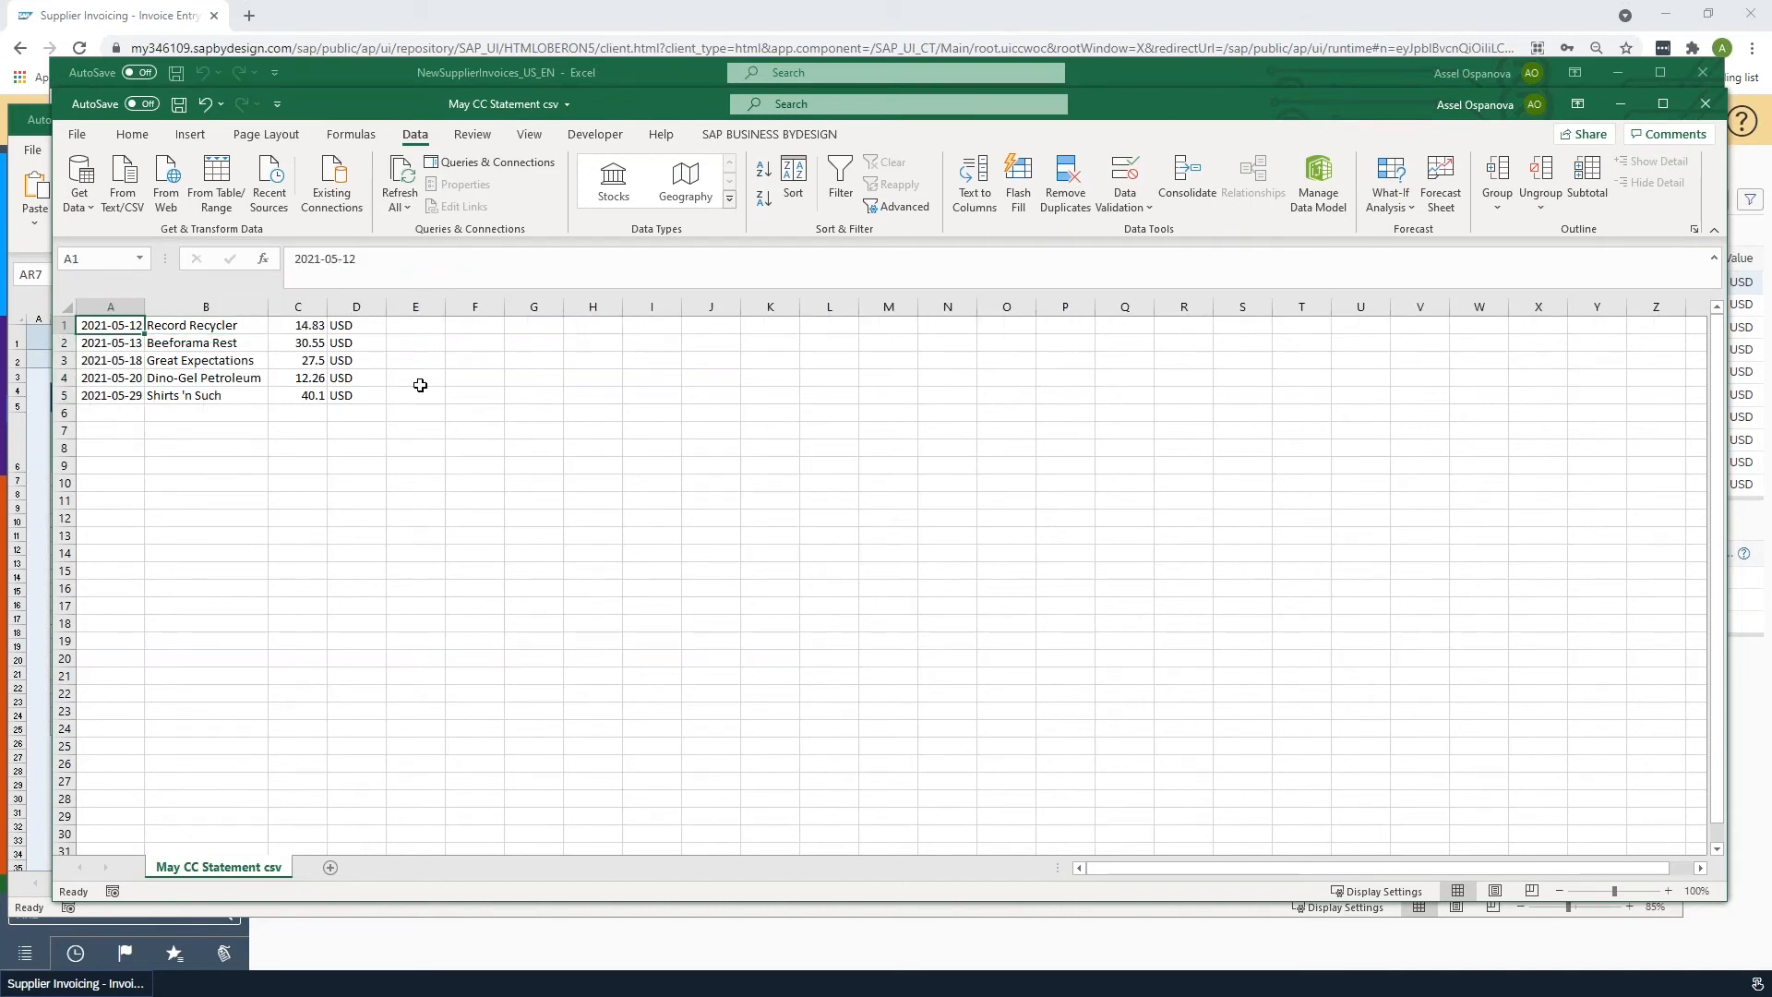
- Copy the five statement dates and paste them as values into the Document Date column of the Excel Ap upload q&a workbook
key("ctrl+shift+Down")
key("ctrl+c")
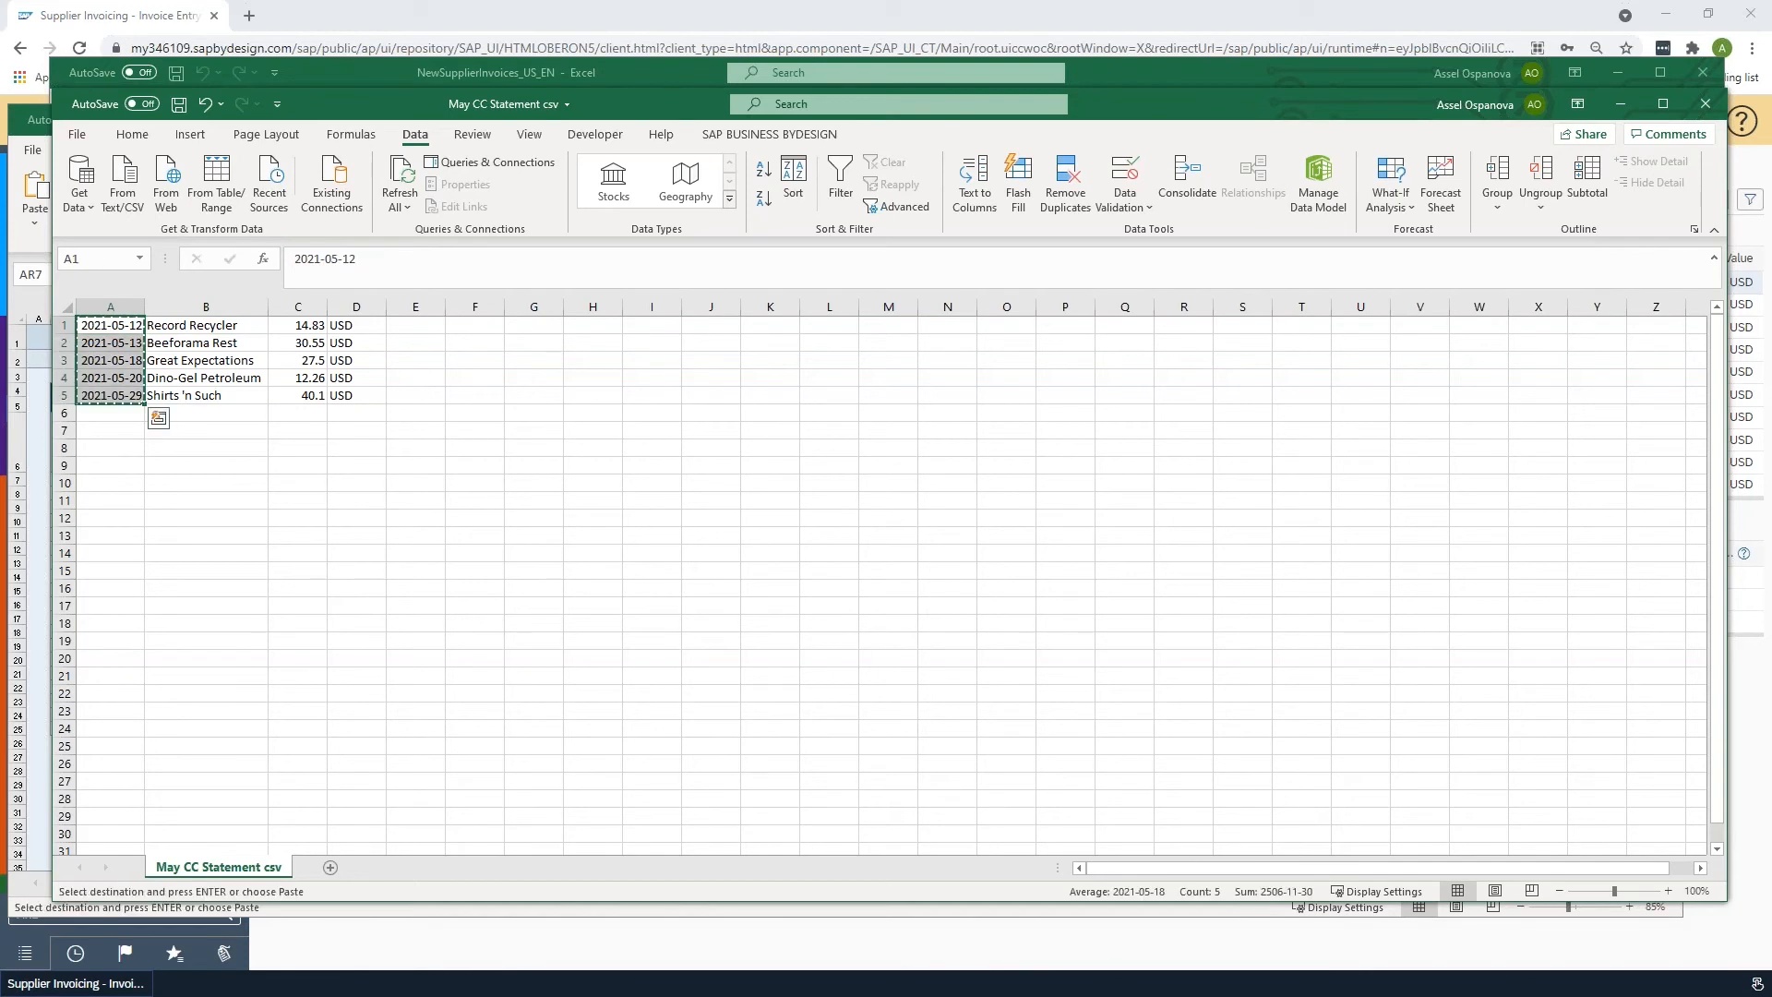
key("alt+Tab")
left_click(492, 478)
key("ctrl+v")
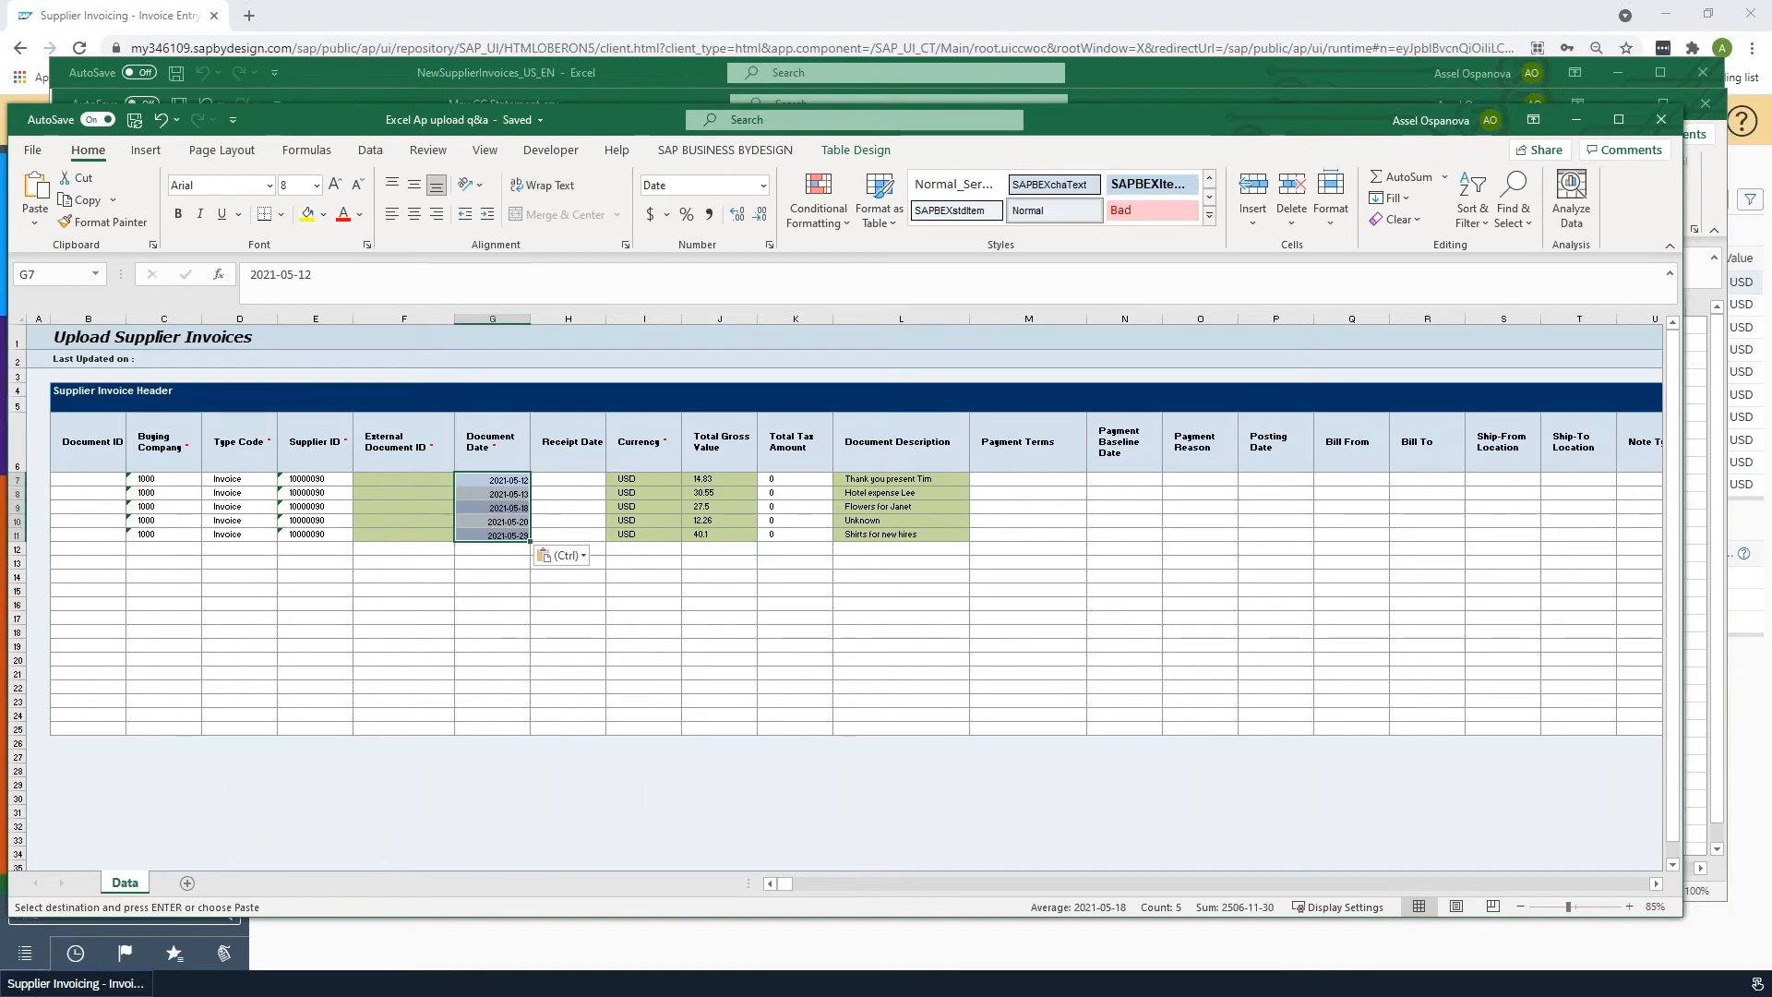
key("ctrl+z")
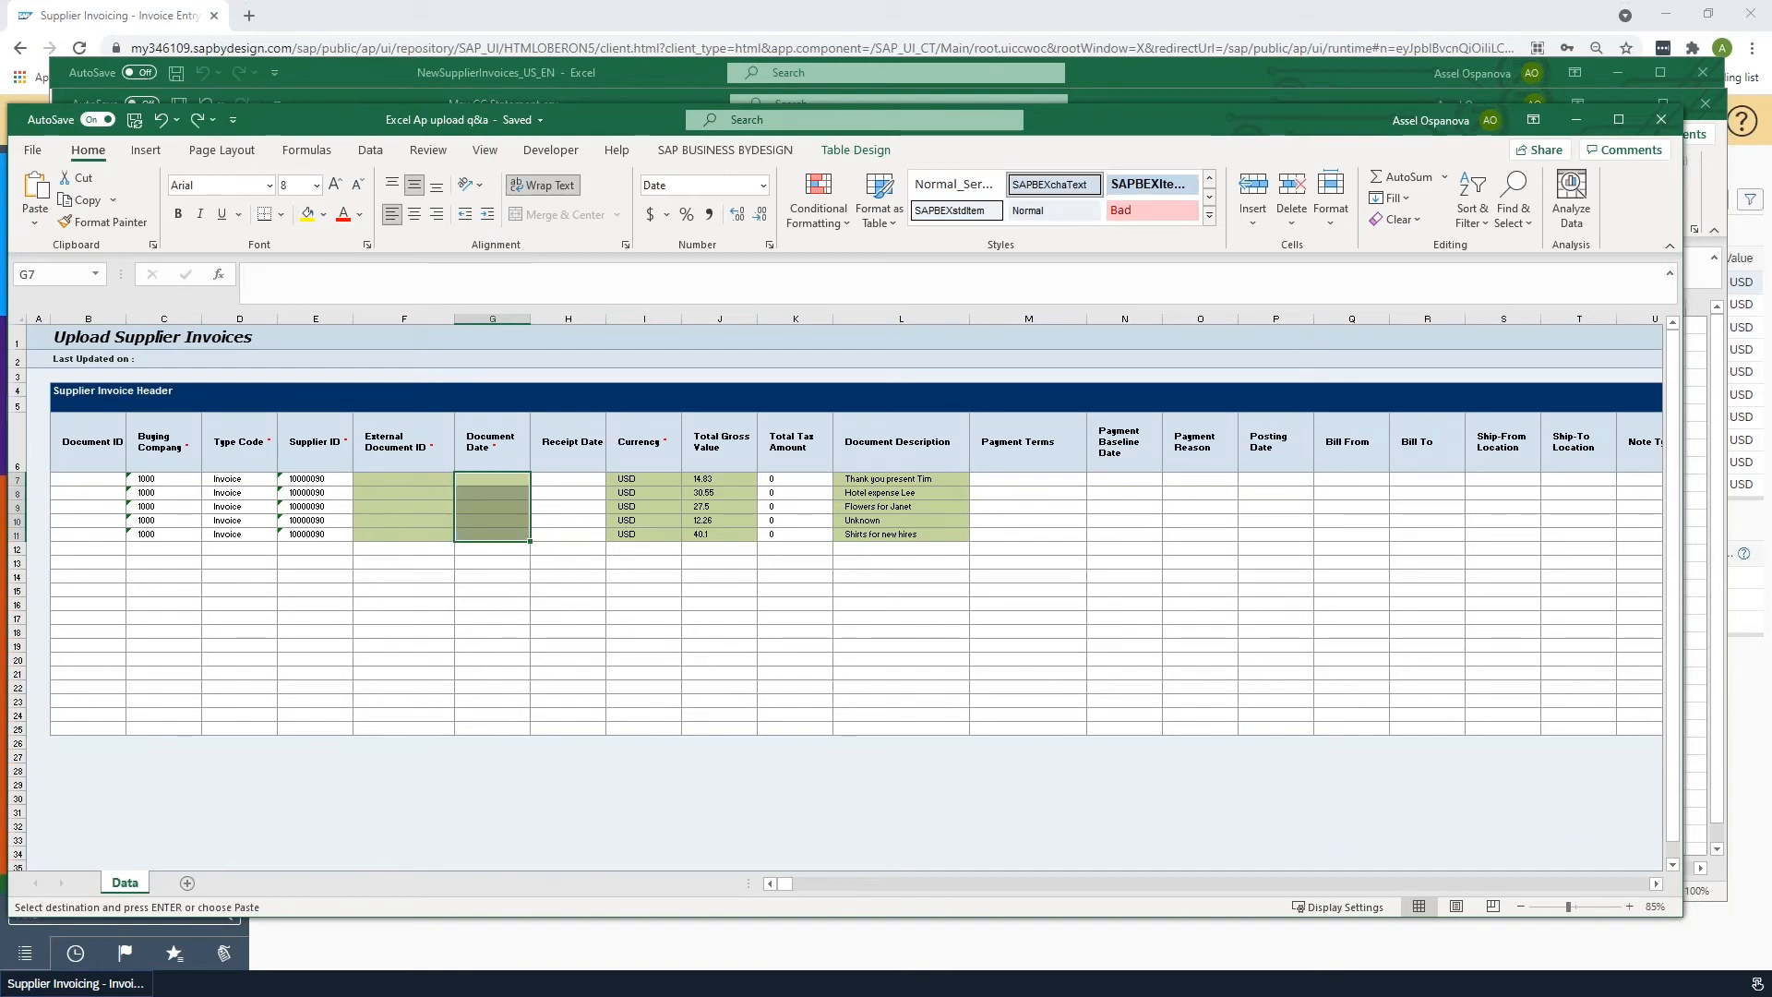
key("ctrl+alt+v")
key("Return")
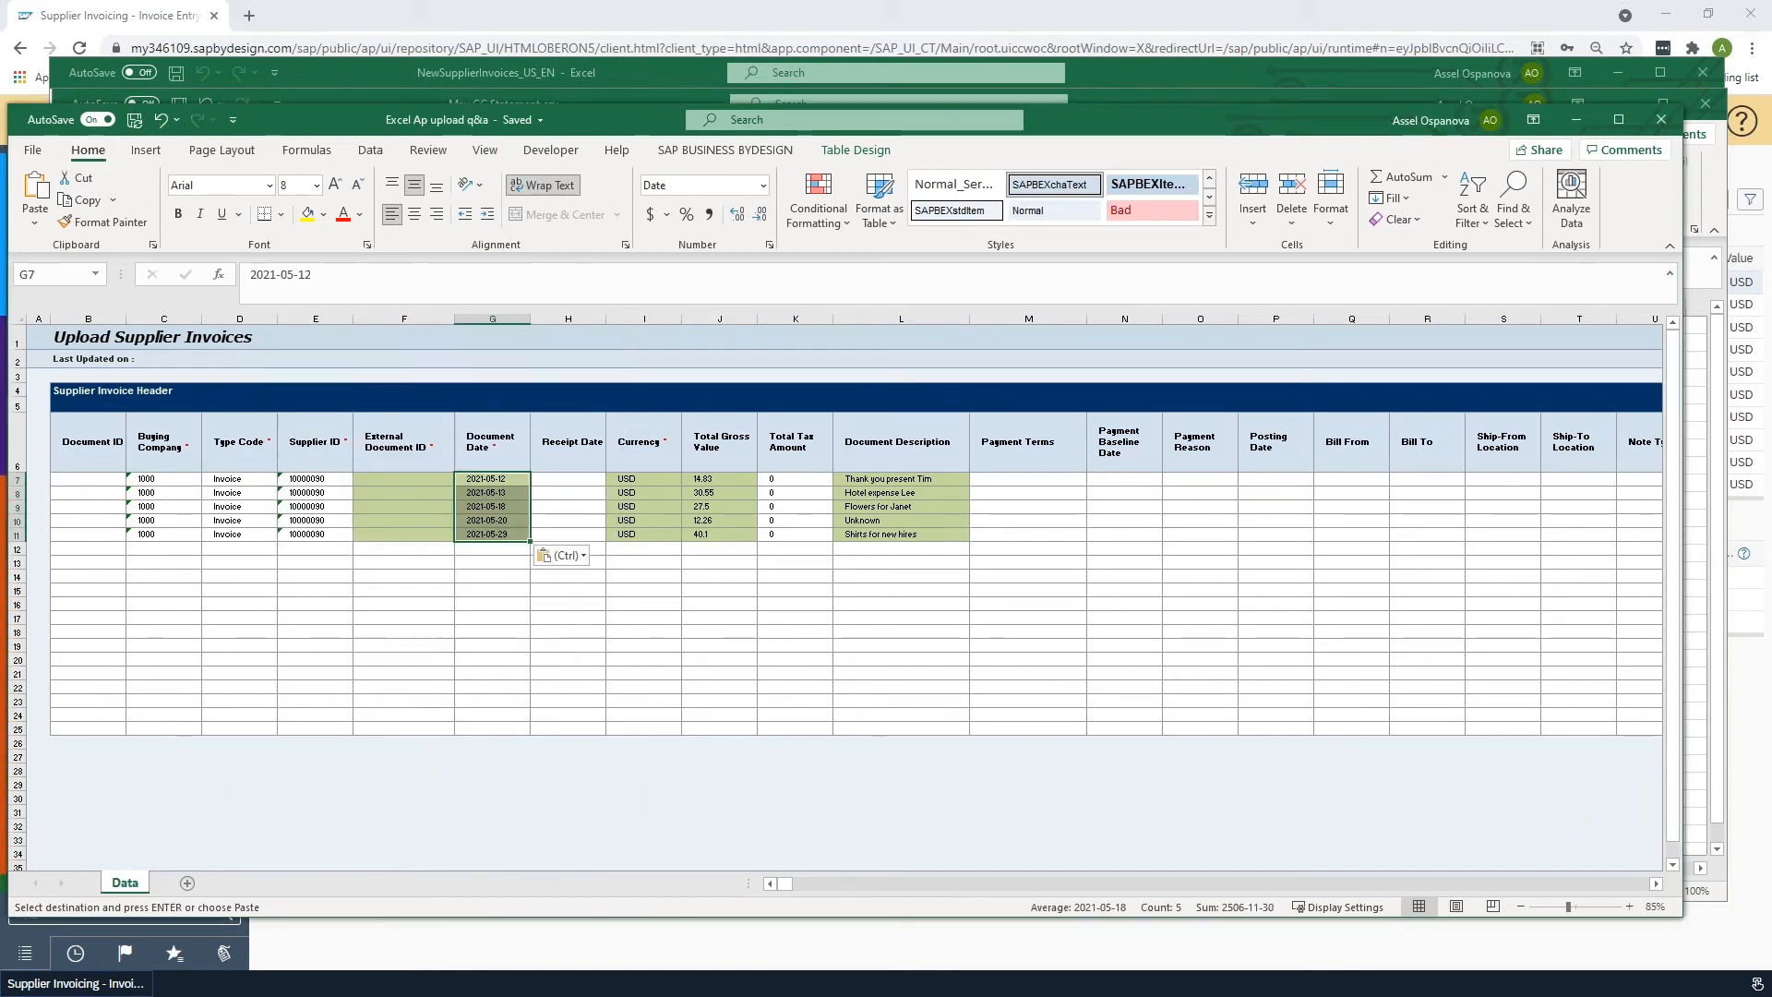
- Copy the statement's supplier names and paste them as values into the External Document ID column, rows 7 to 11
left_click(403, 479)
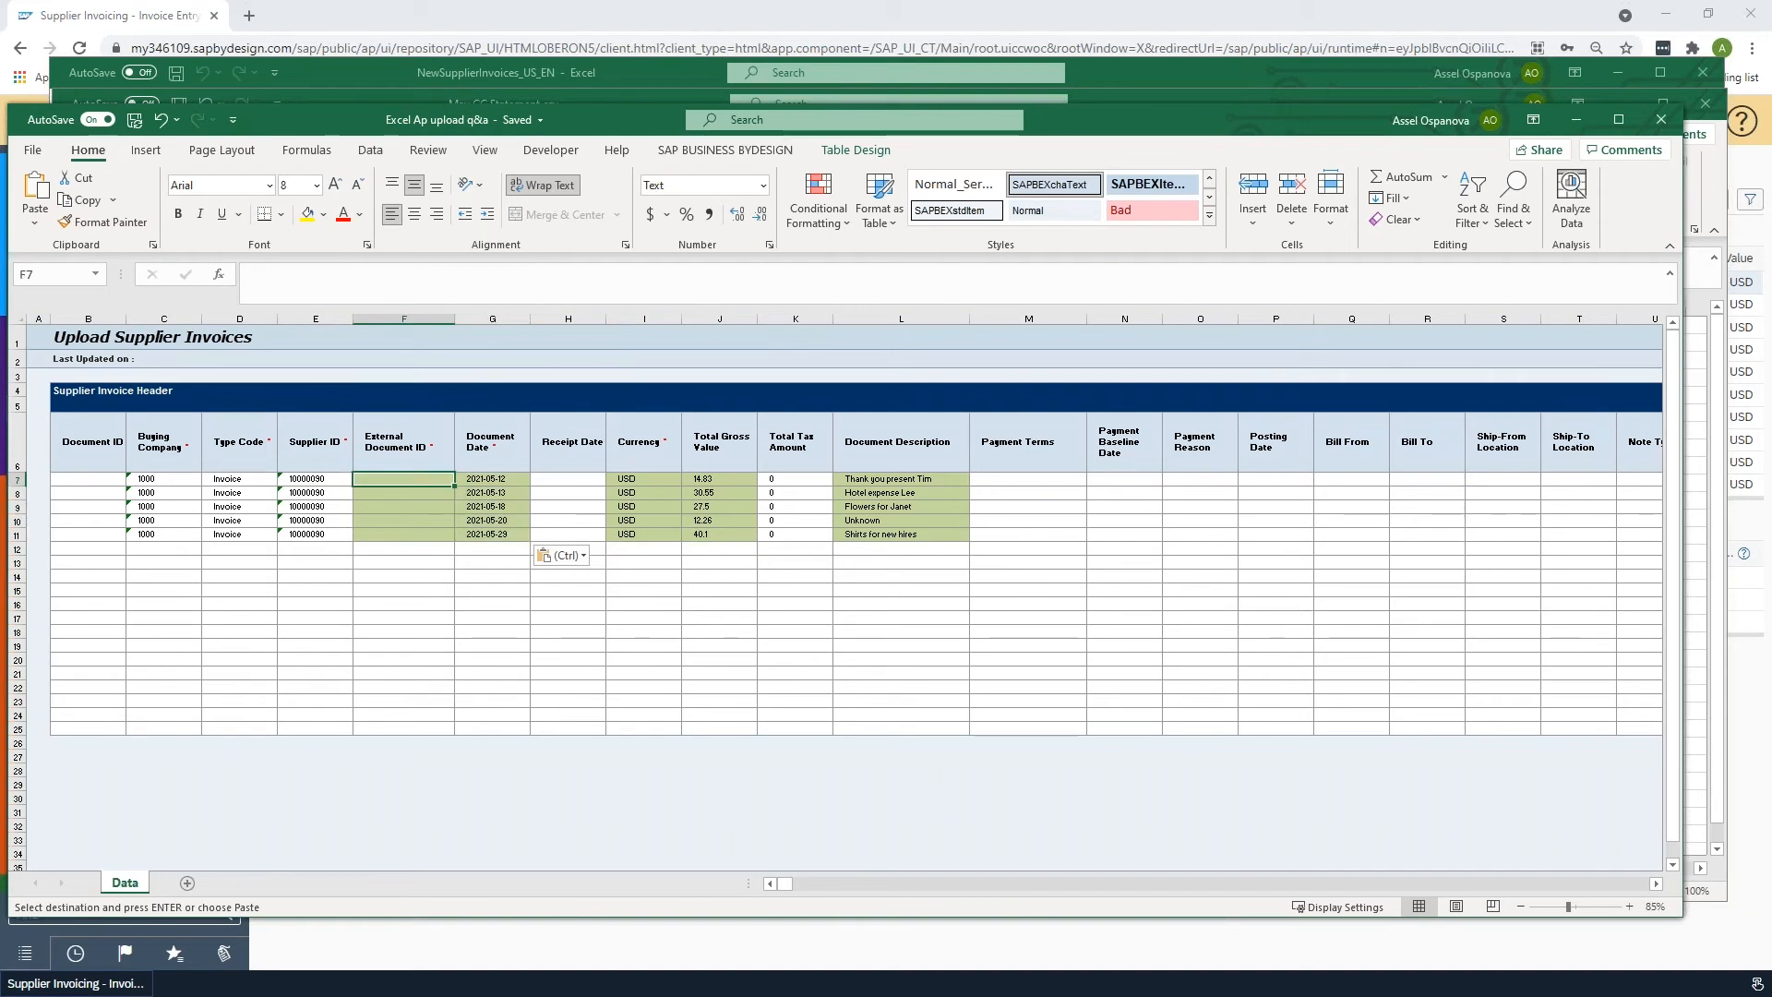
key("alt+Tab")
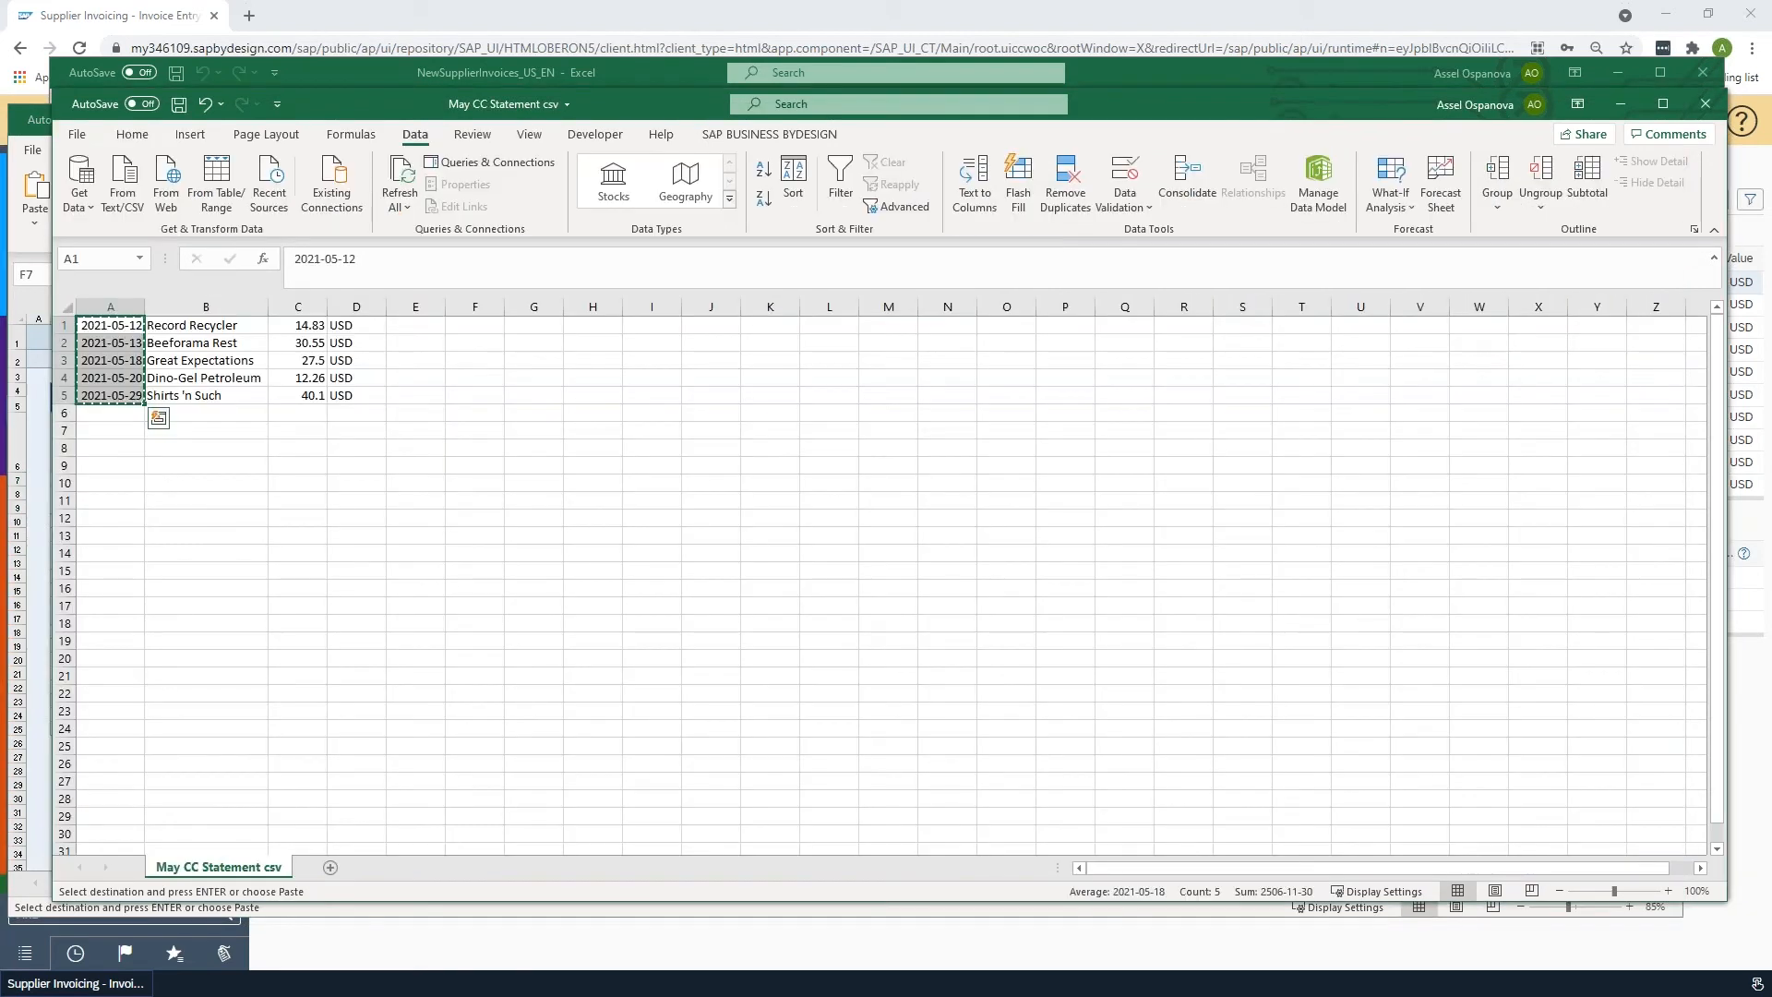
left_click(206, 326)
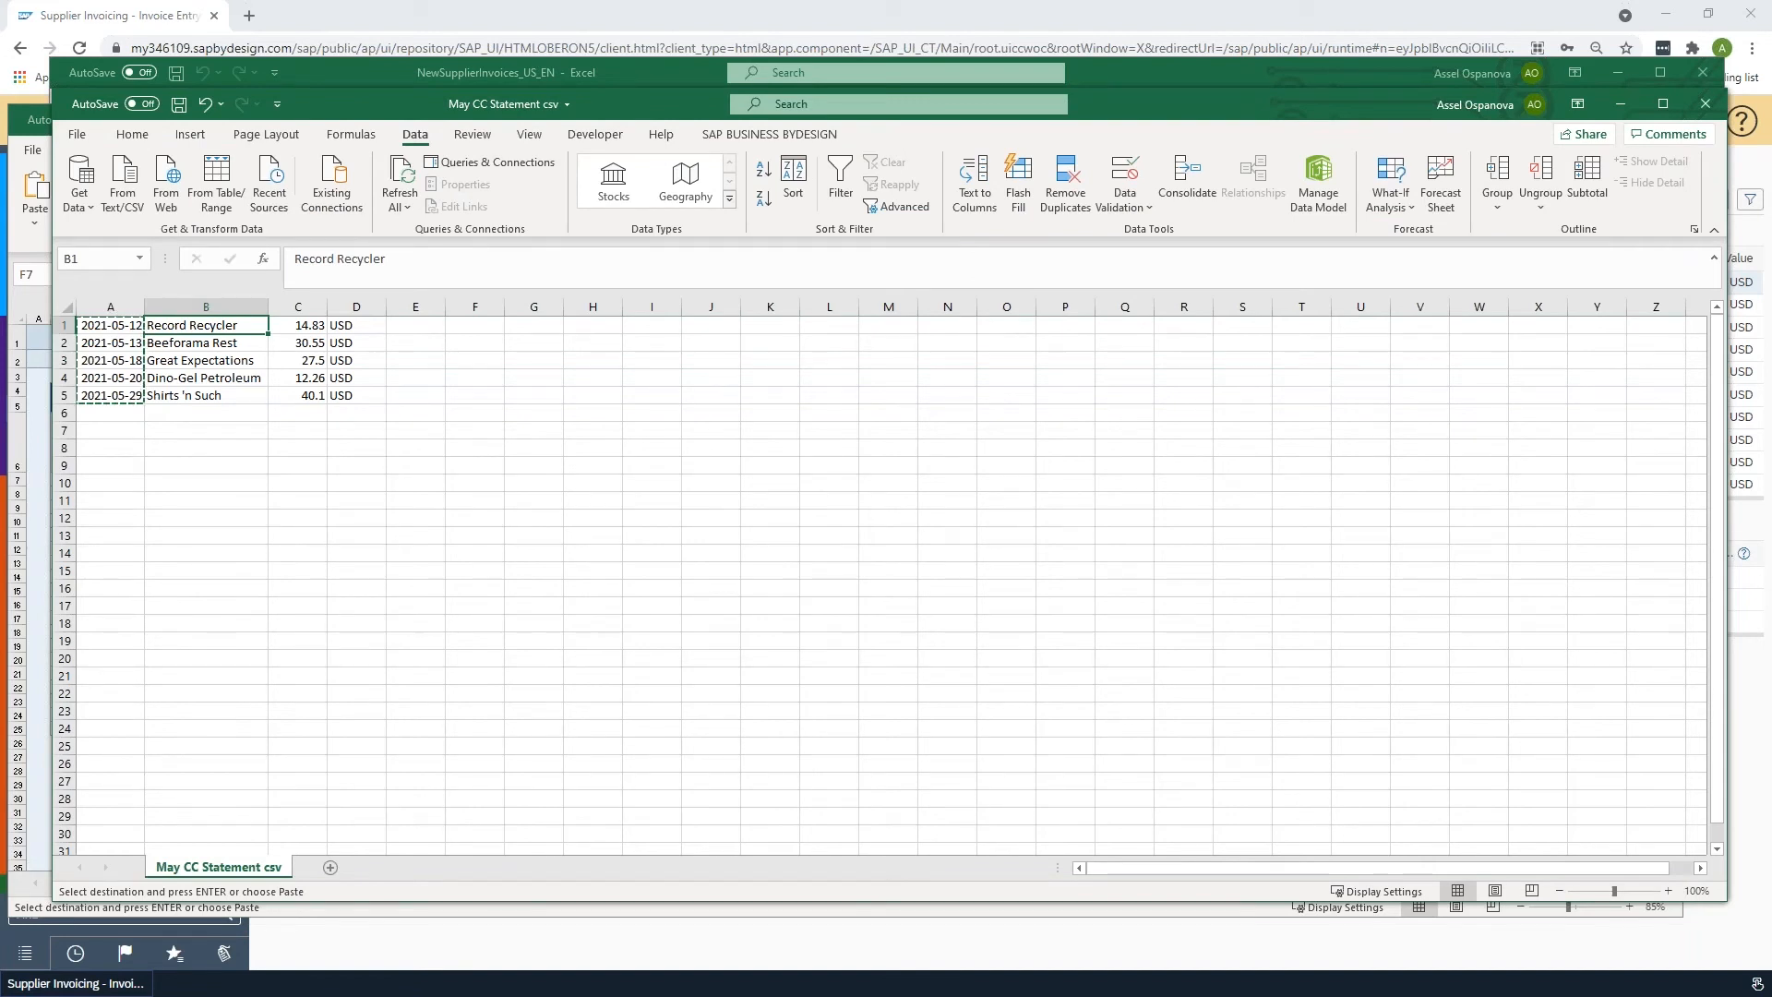
key("shift+Down")
key("shift+Down")
key("shift+Down")
key("shift+Down")
key("ctrl+c")
key("alt+Tab")
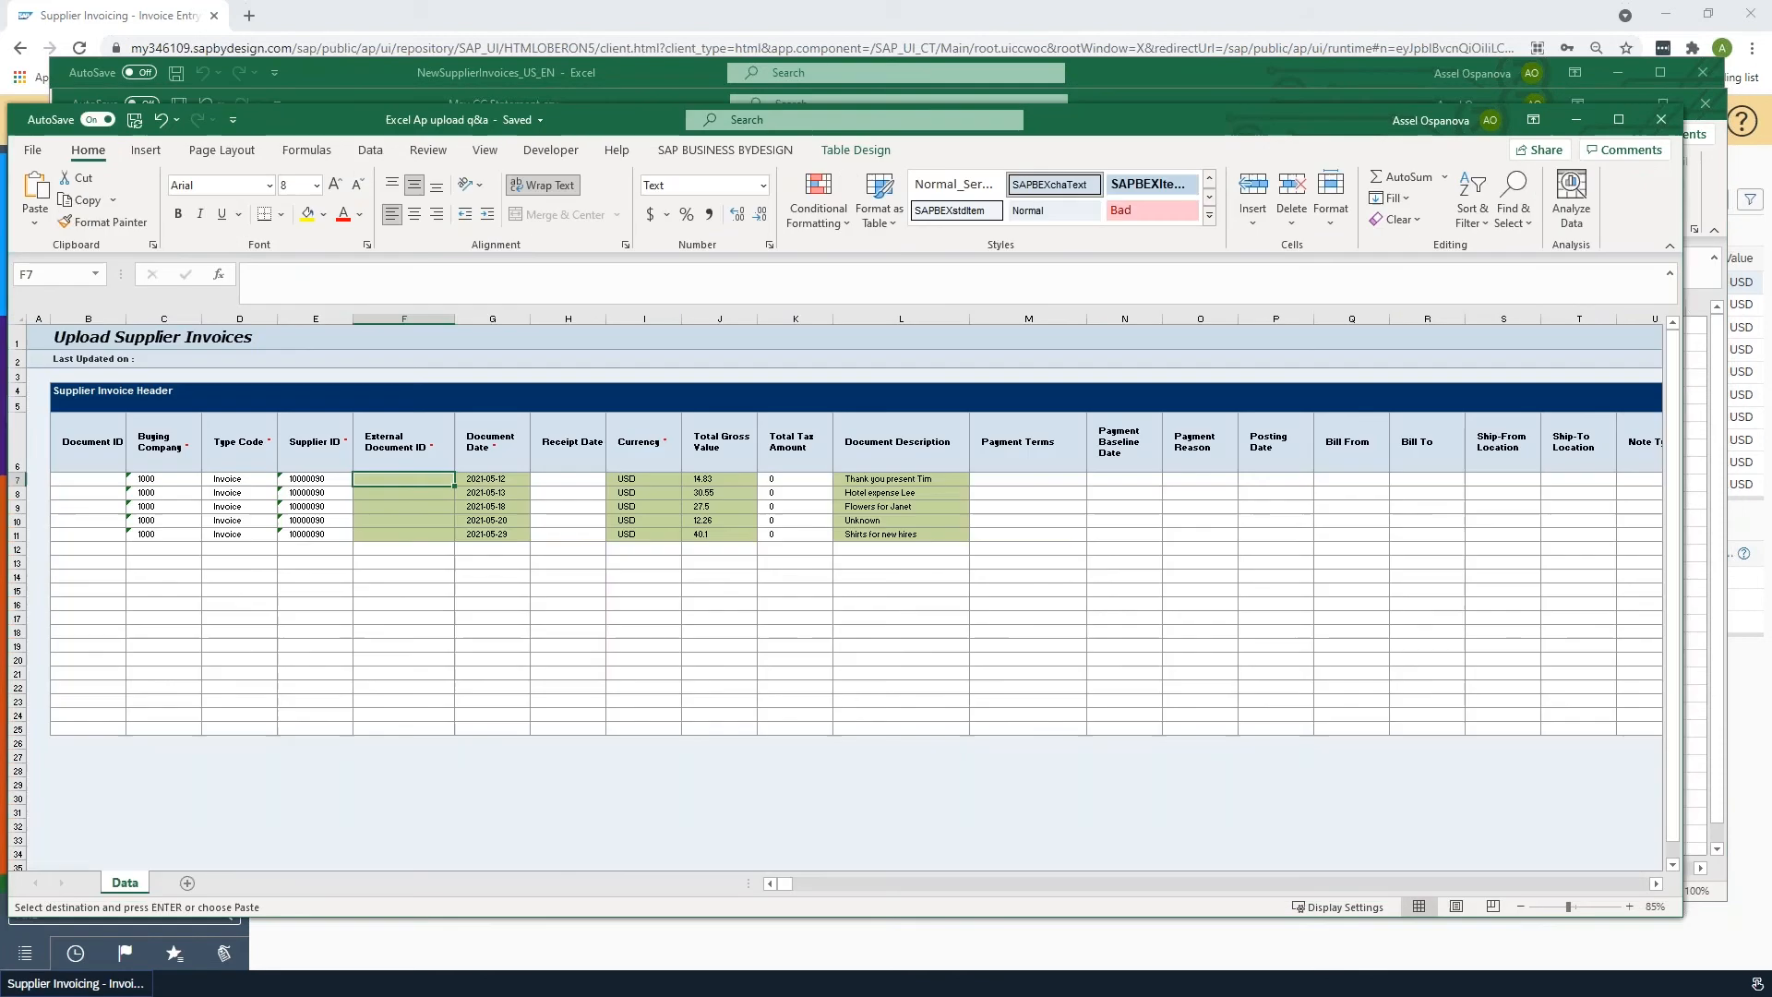
key("ctrl+alt+v")
key("v")
key("Return")
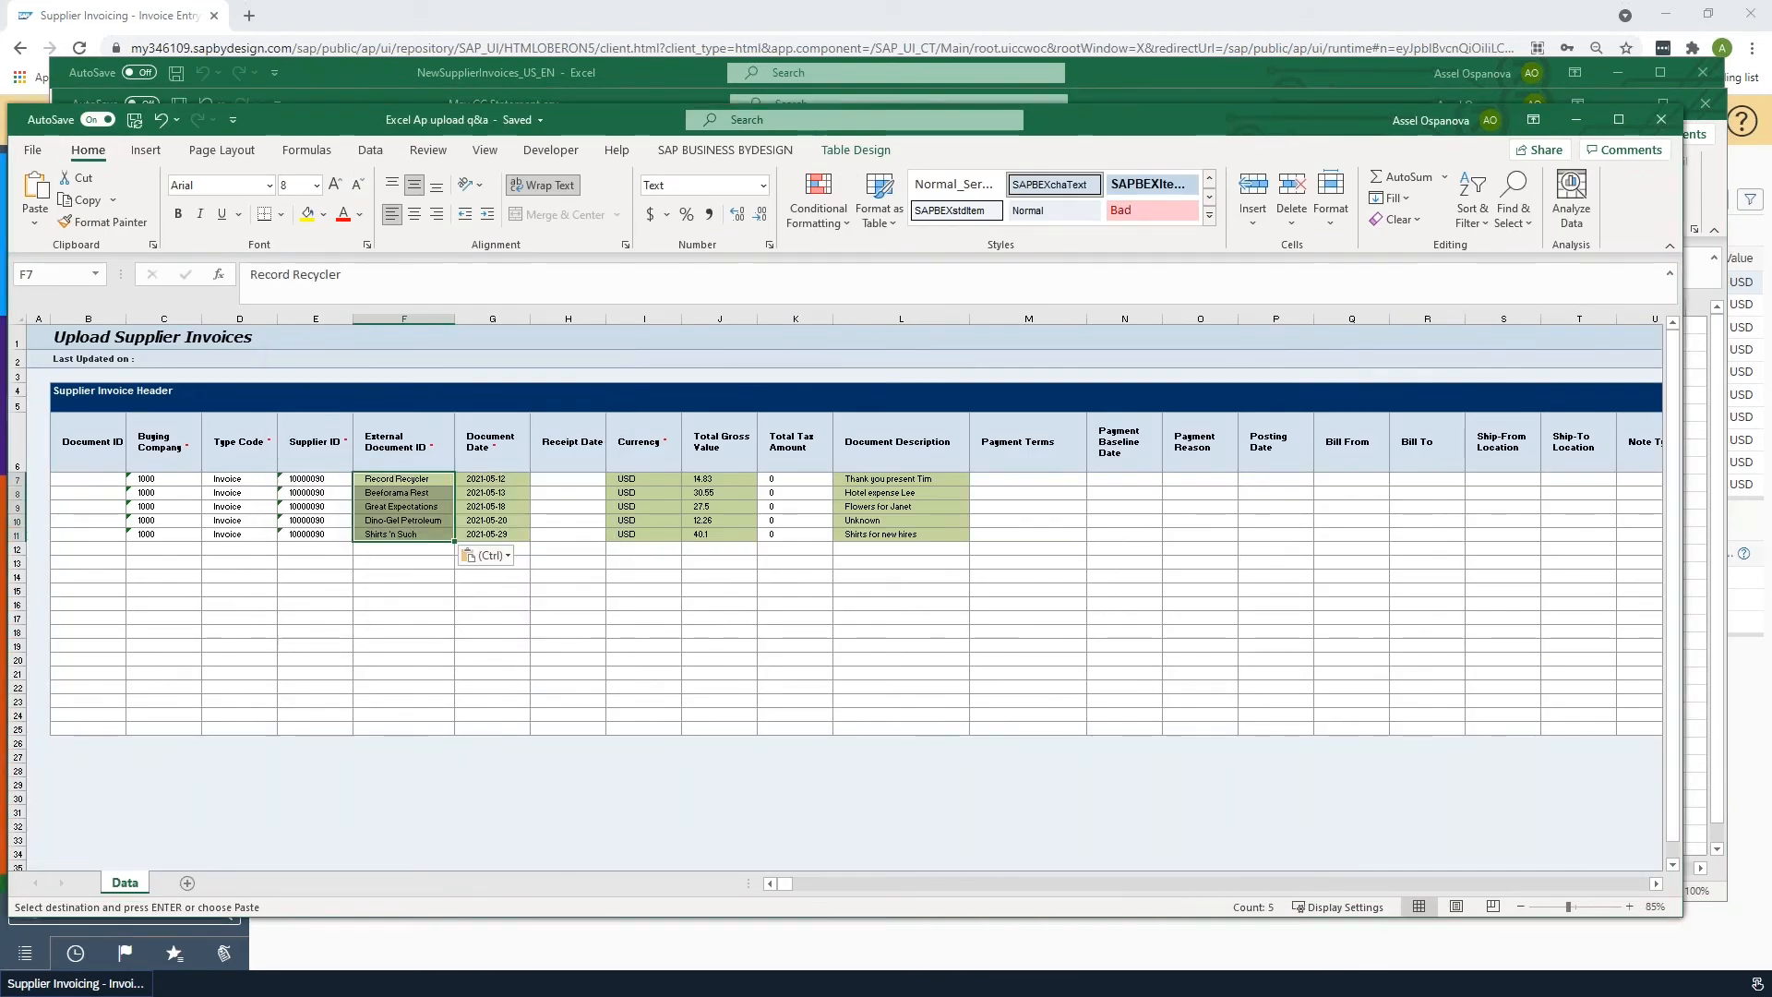
- Inspect the pasted External Document ID and Document Description cells
left_click(522, 517)
left_click(403, 507)
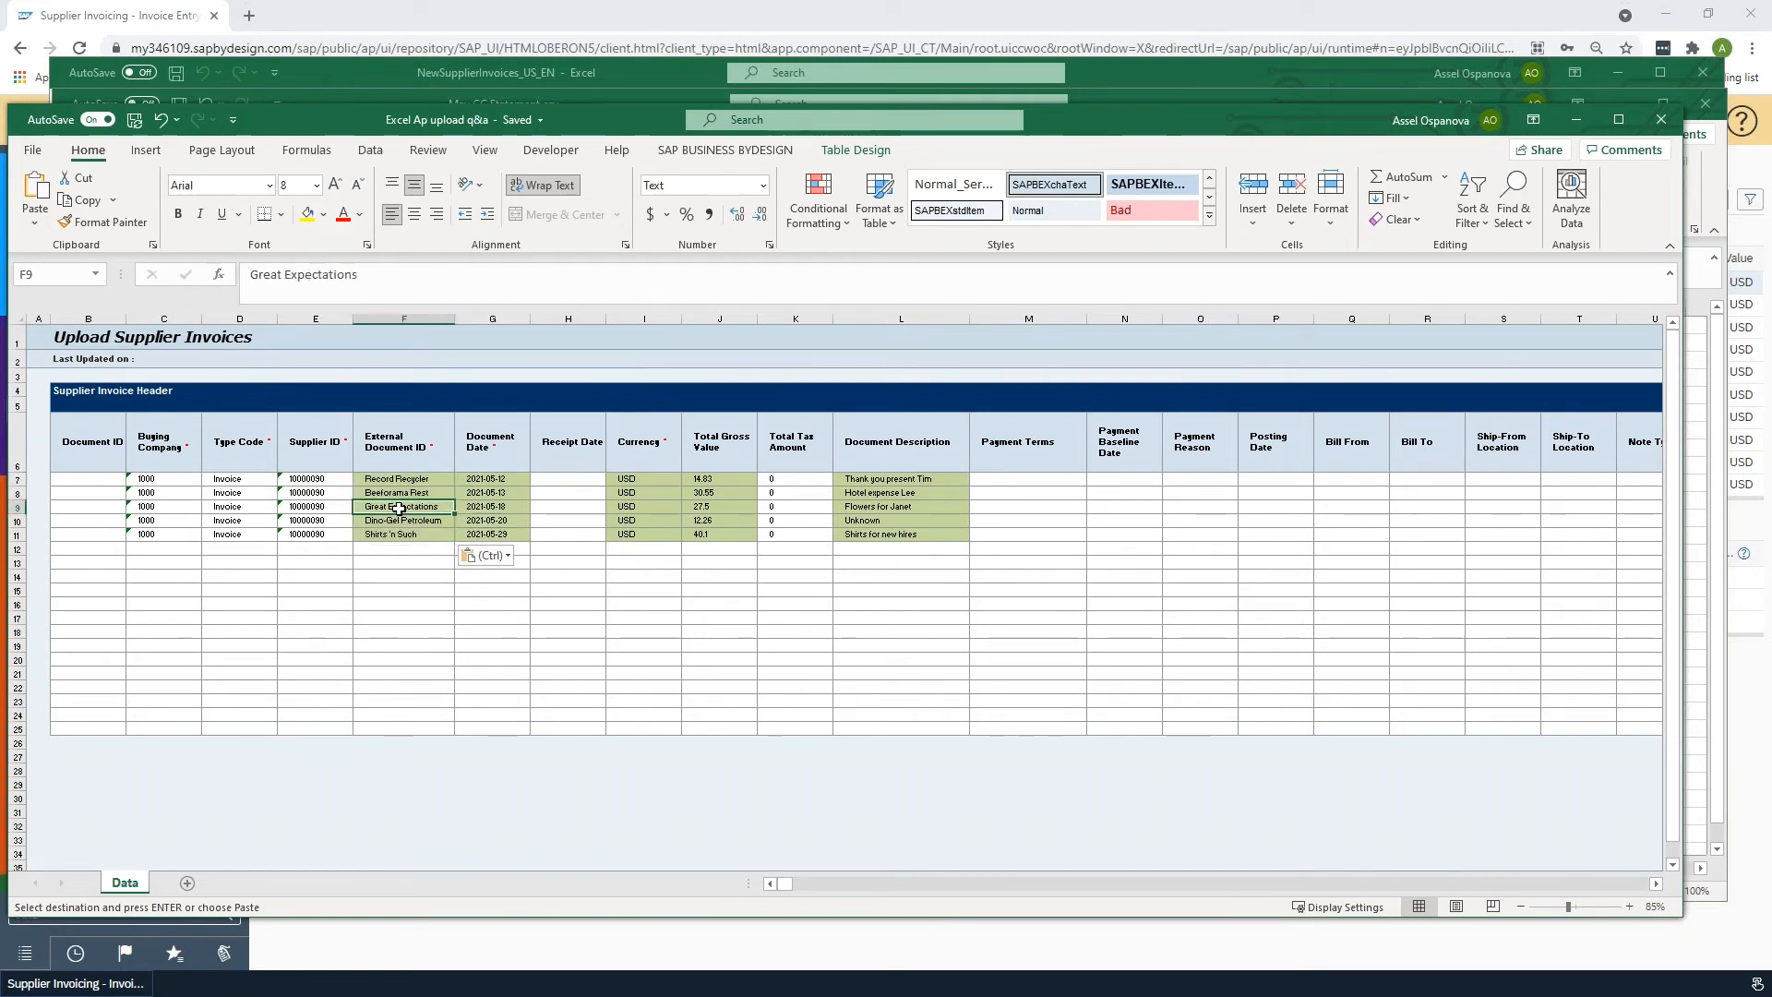
left_click(913, 479)
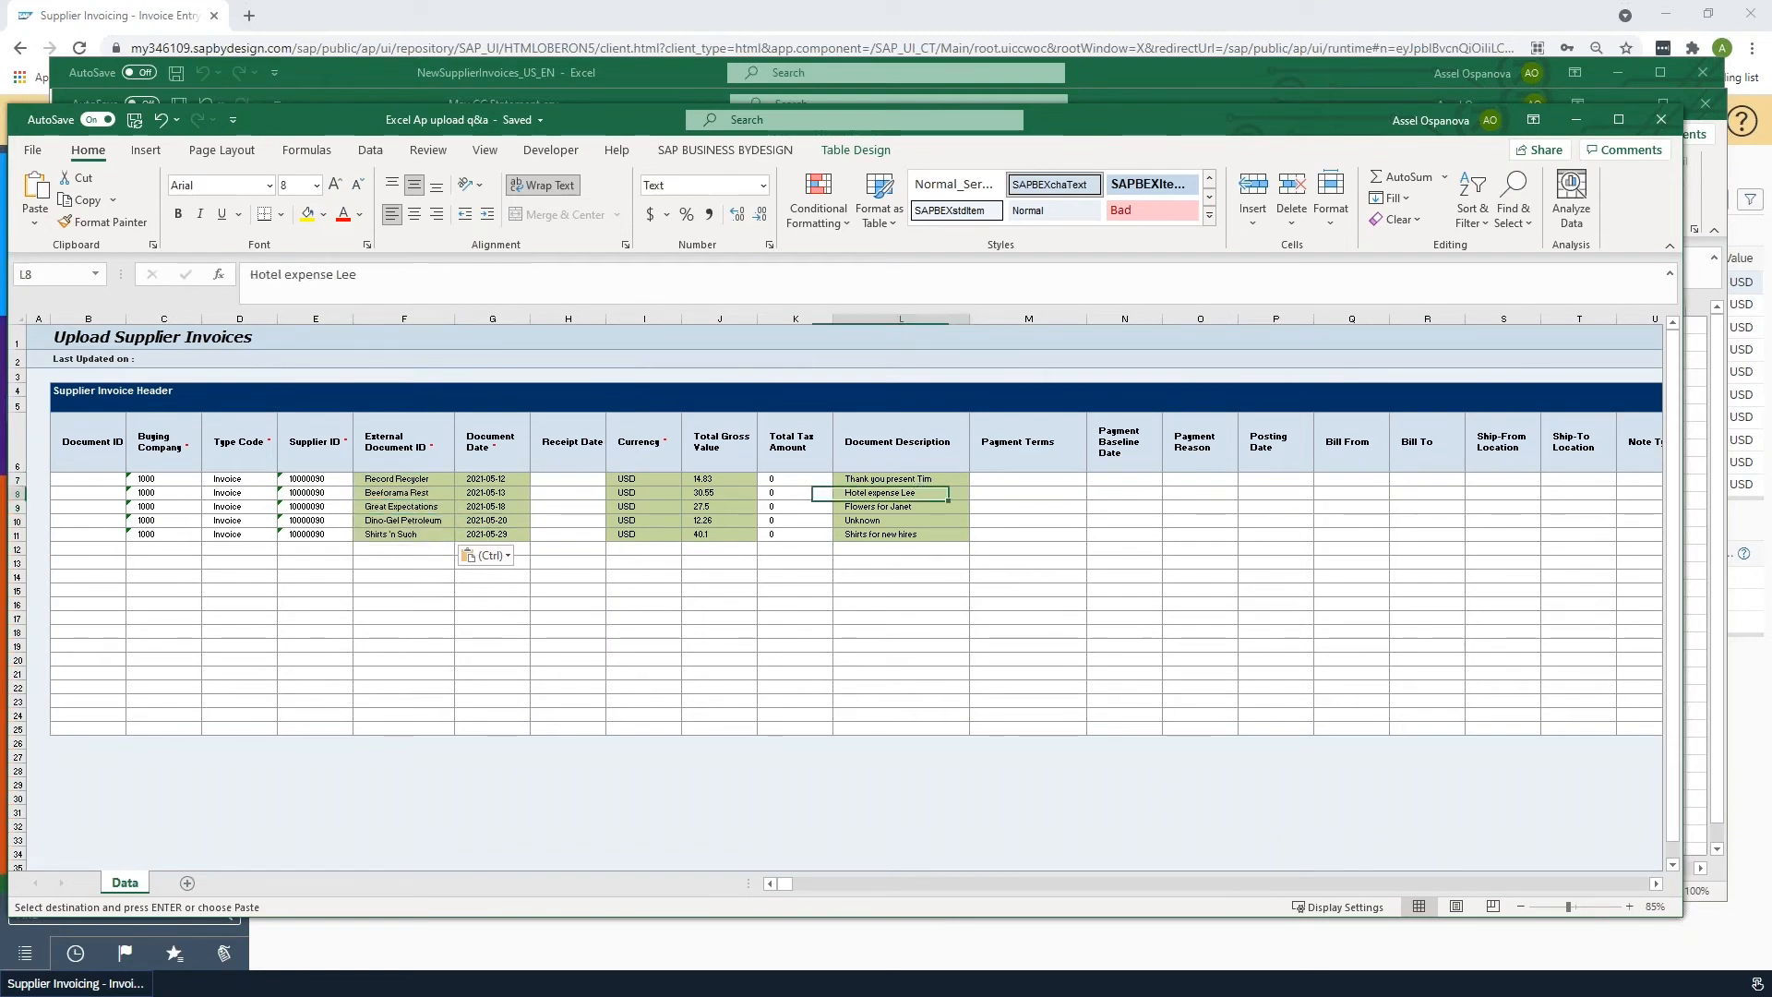
- Copy the five document dates into the Receipt Date column, rows 7 to 11
left_click(918, 507)
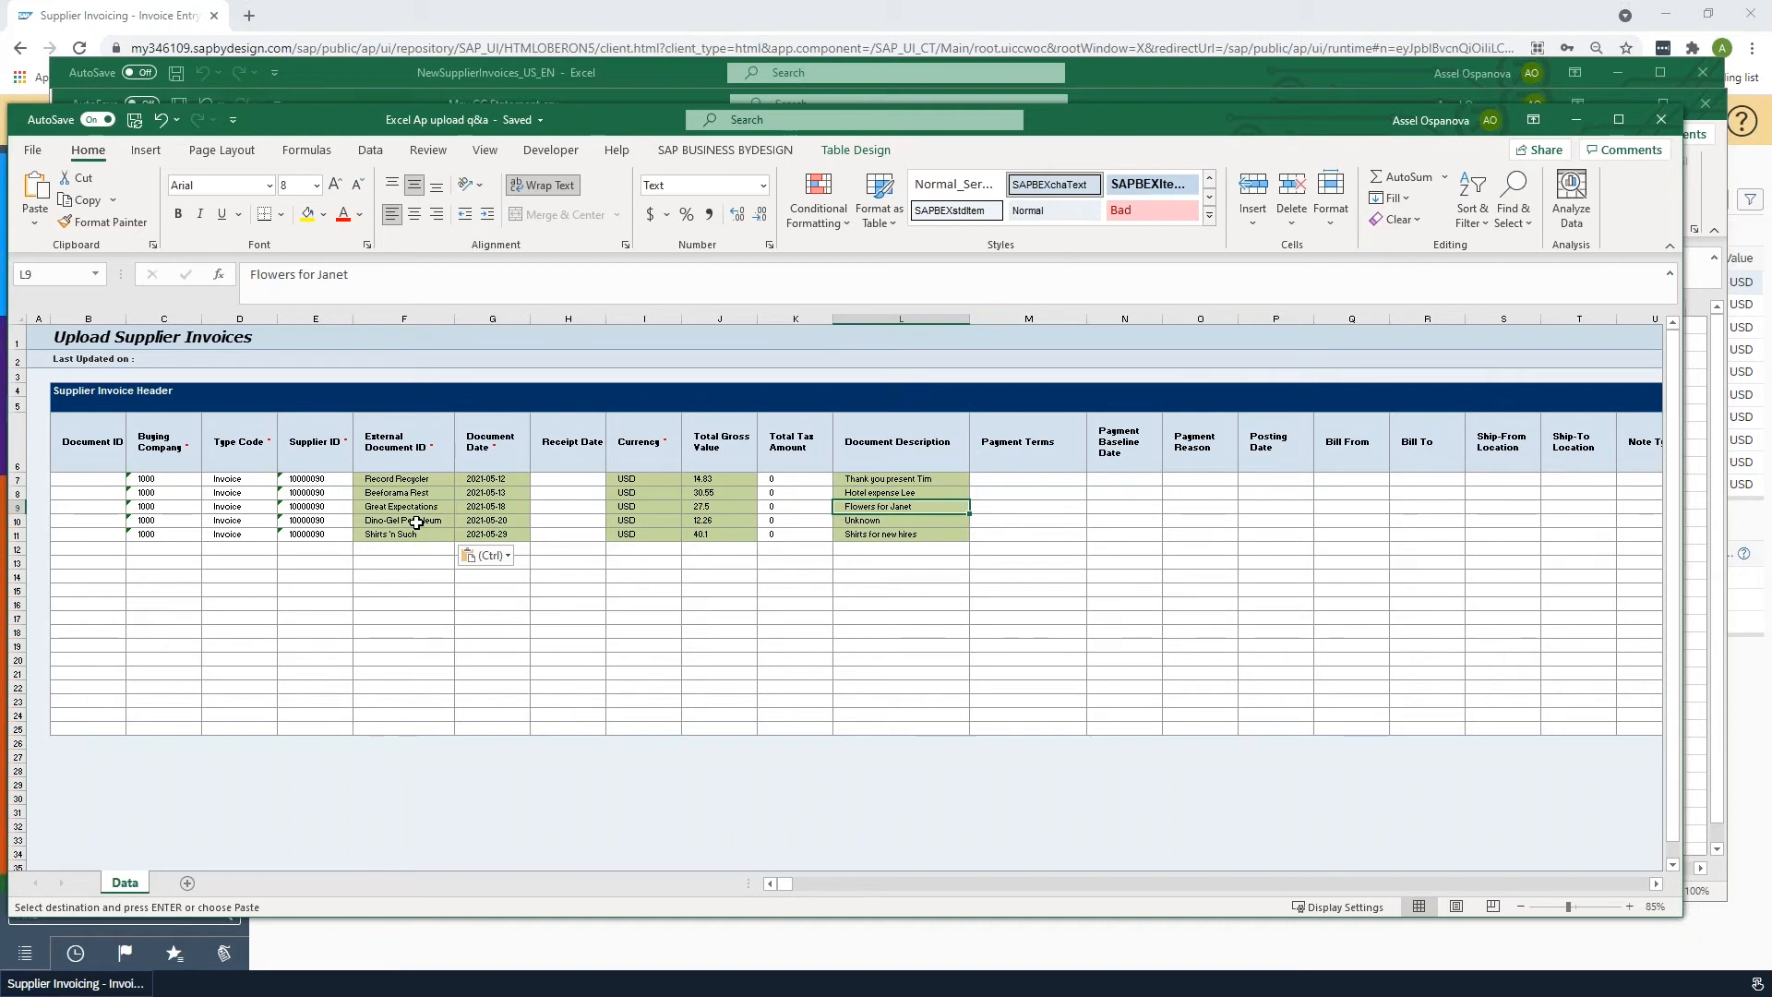
left_click(429, 480)
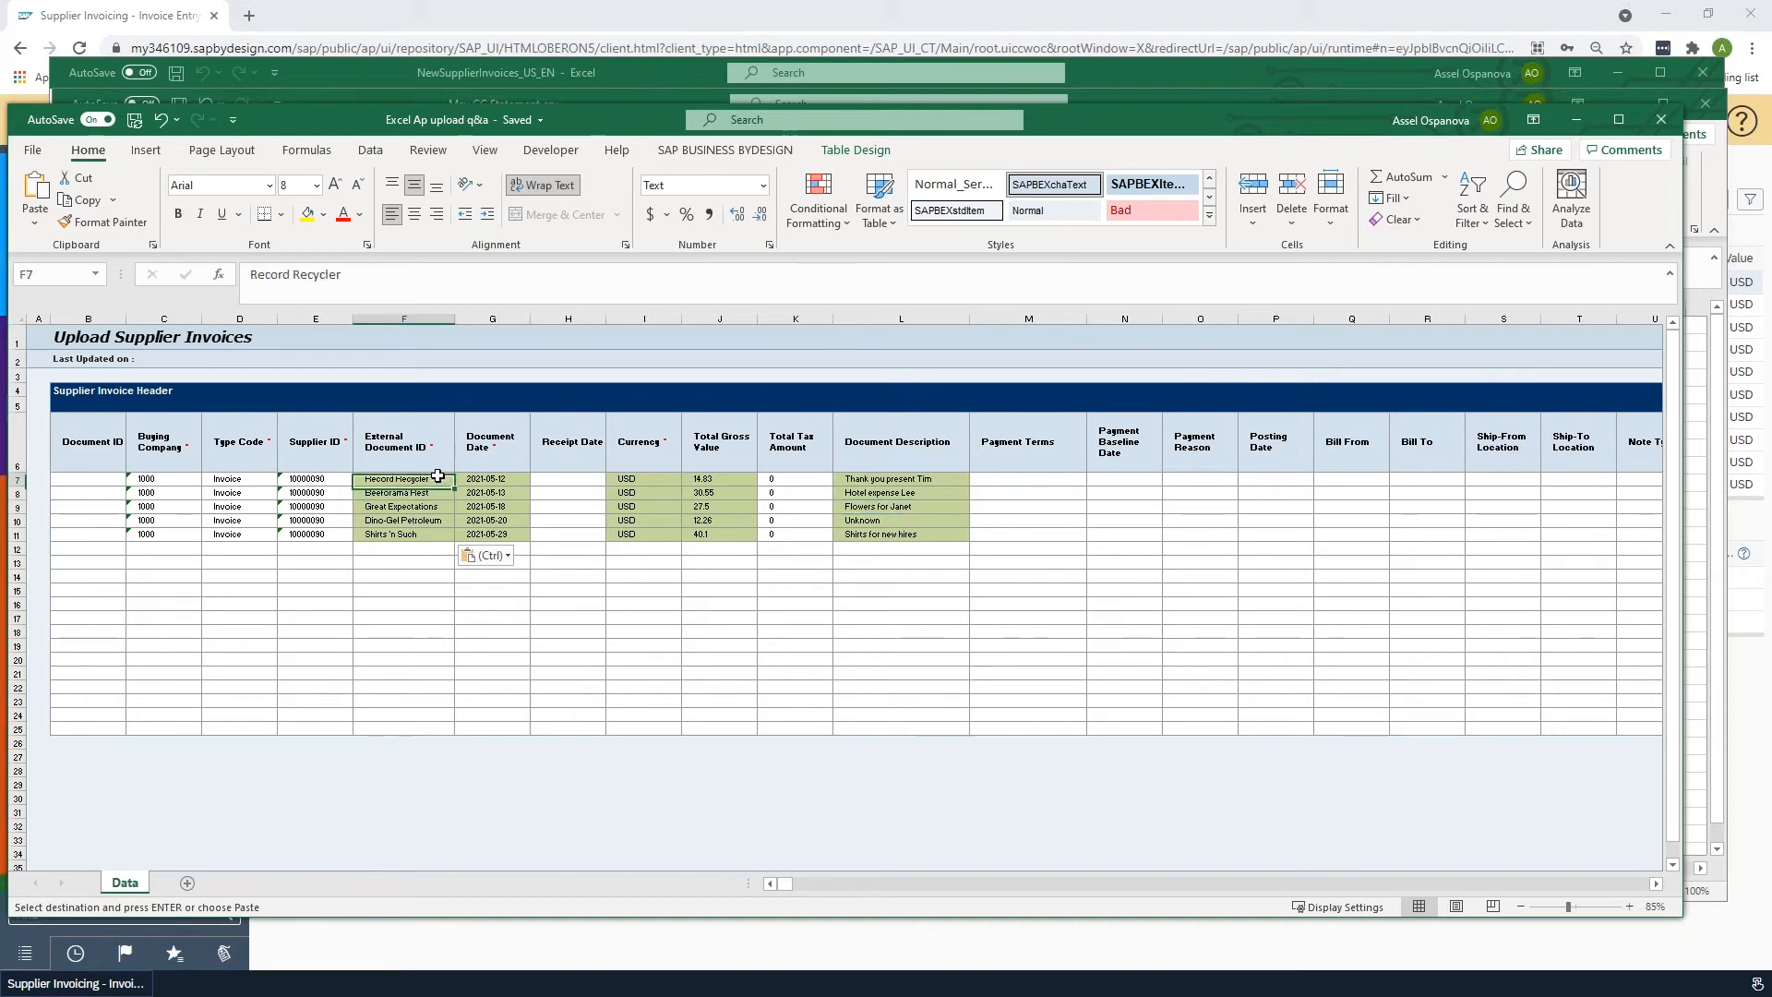
left_click(508, 477)
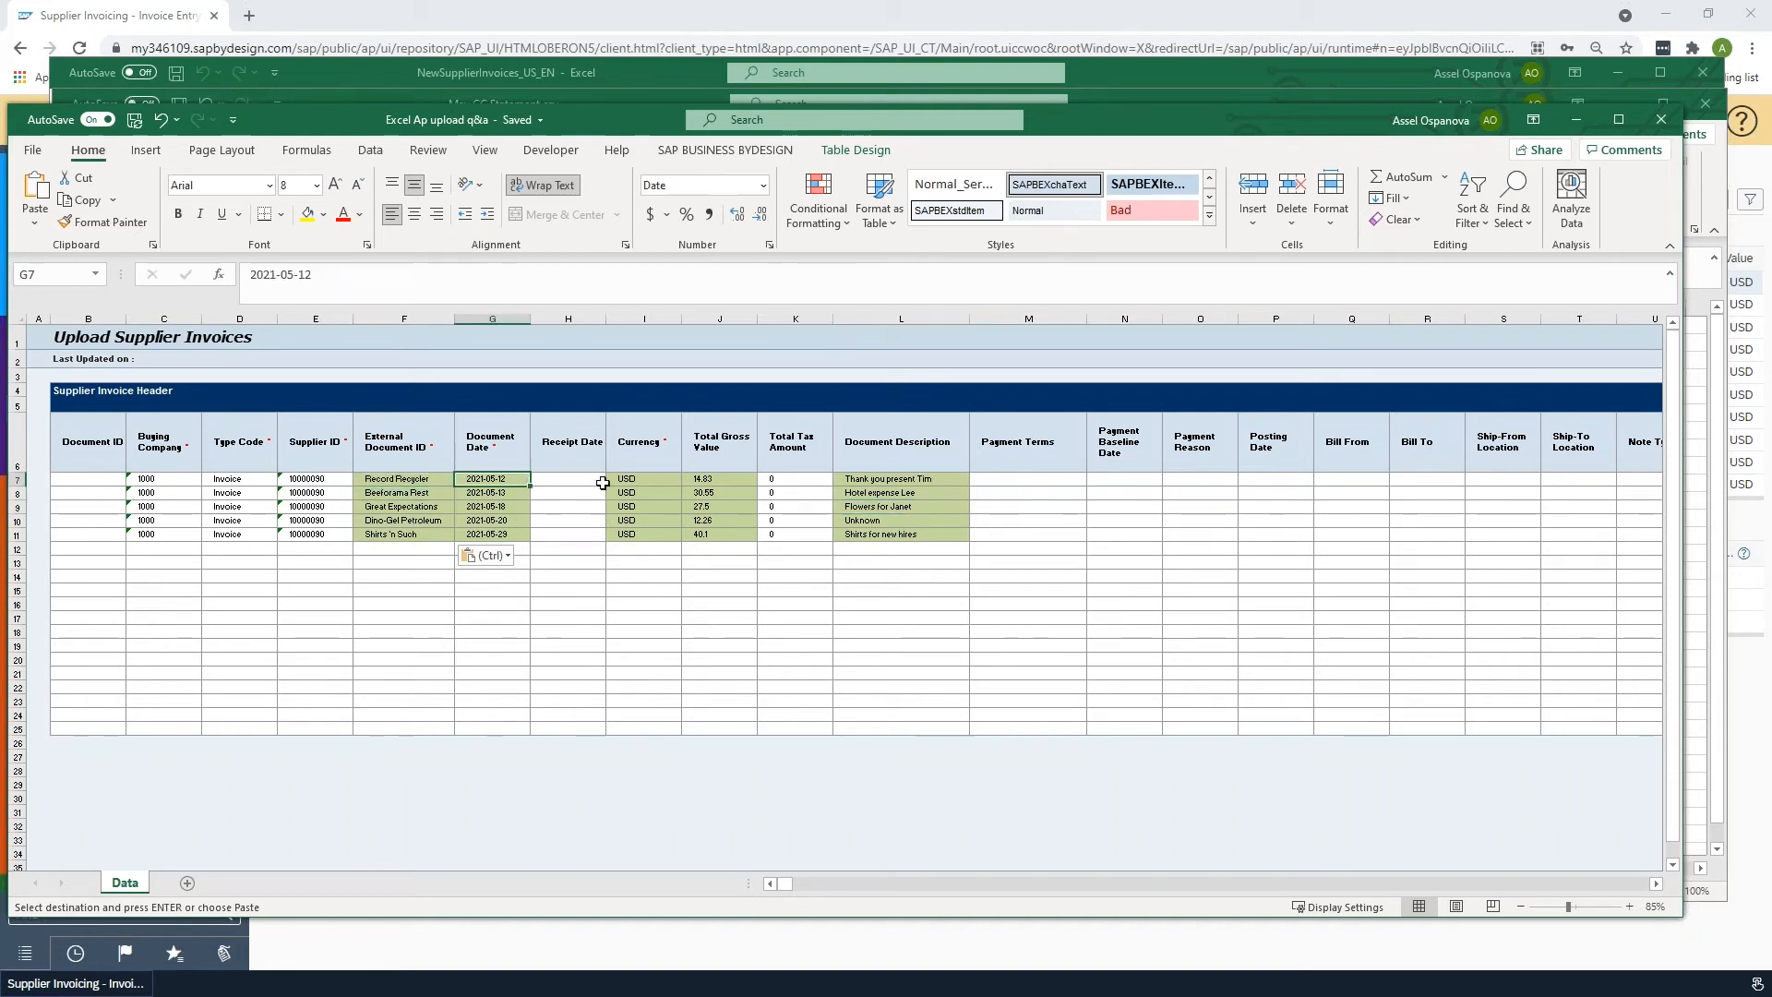
key("ctrl+shift+Down")
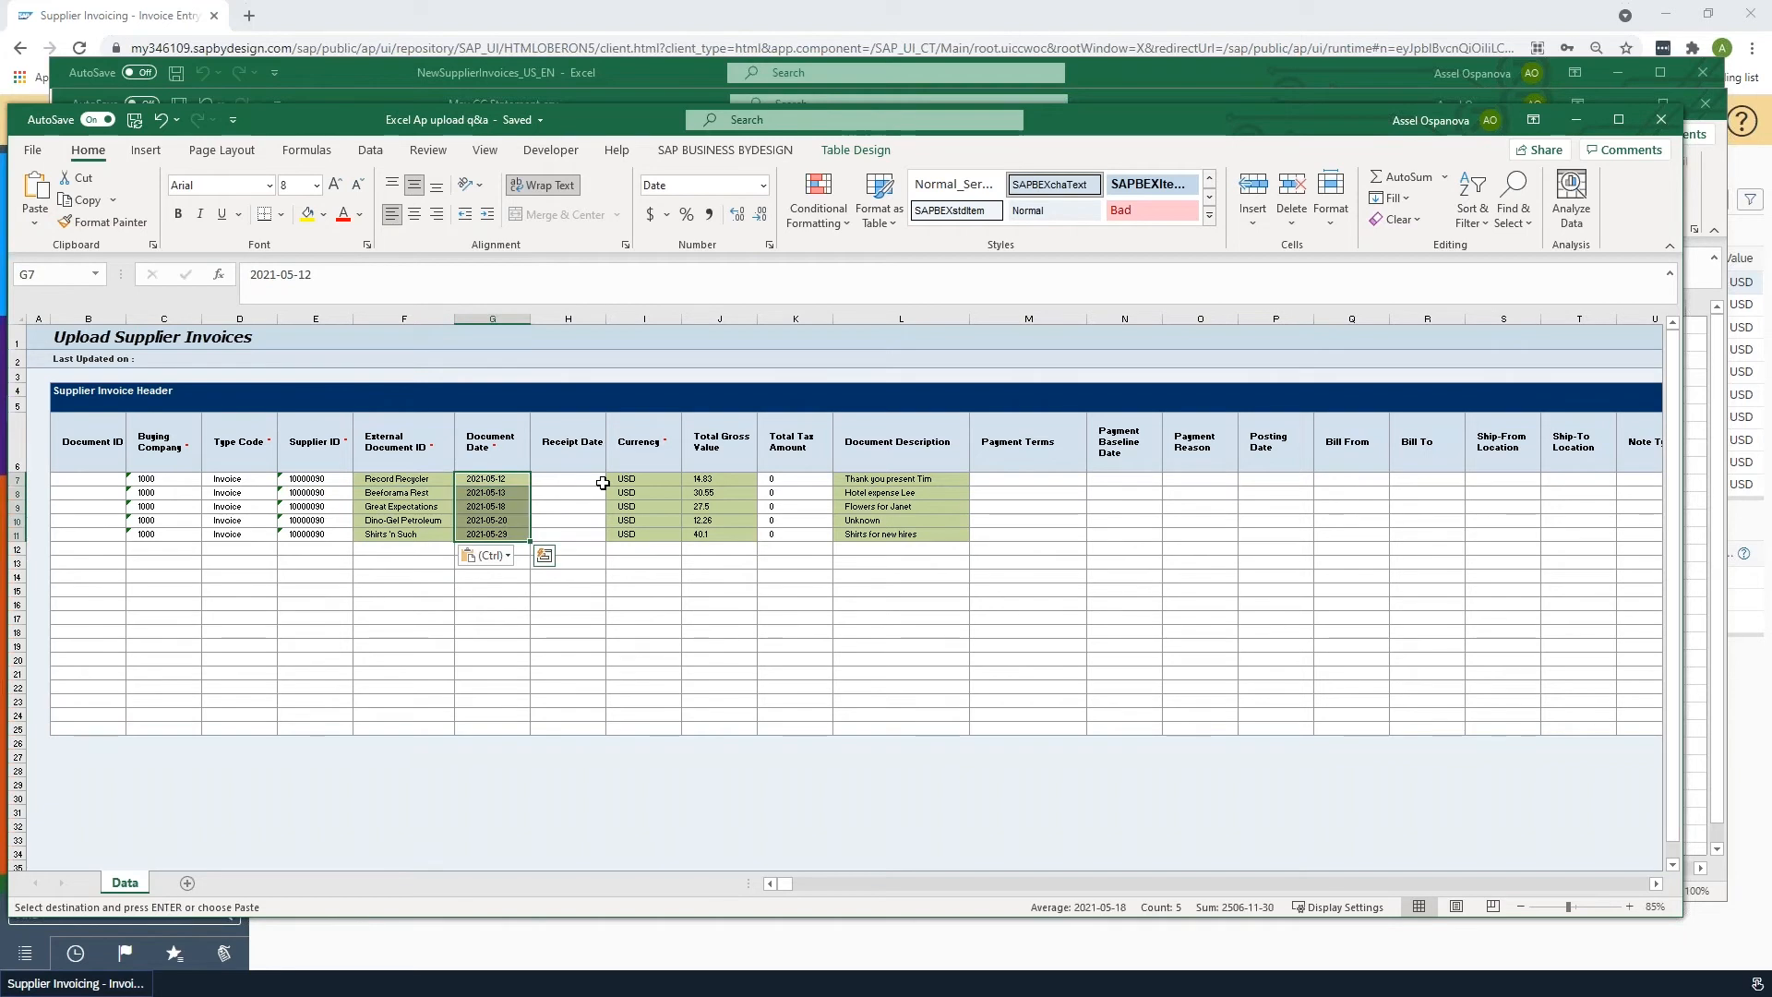
key("Right")
key("ctrl+v")
key("Down")
key("Down")
key("Left")
key("Left")
left_click(404, 477)
key("Escape")
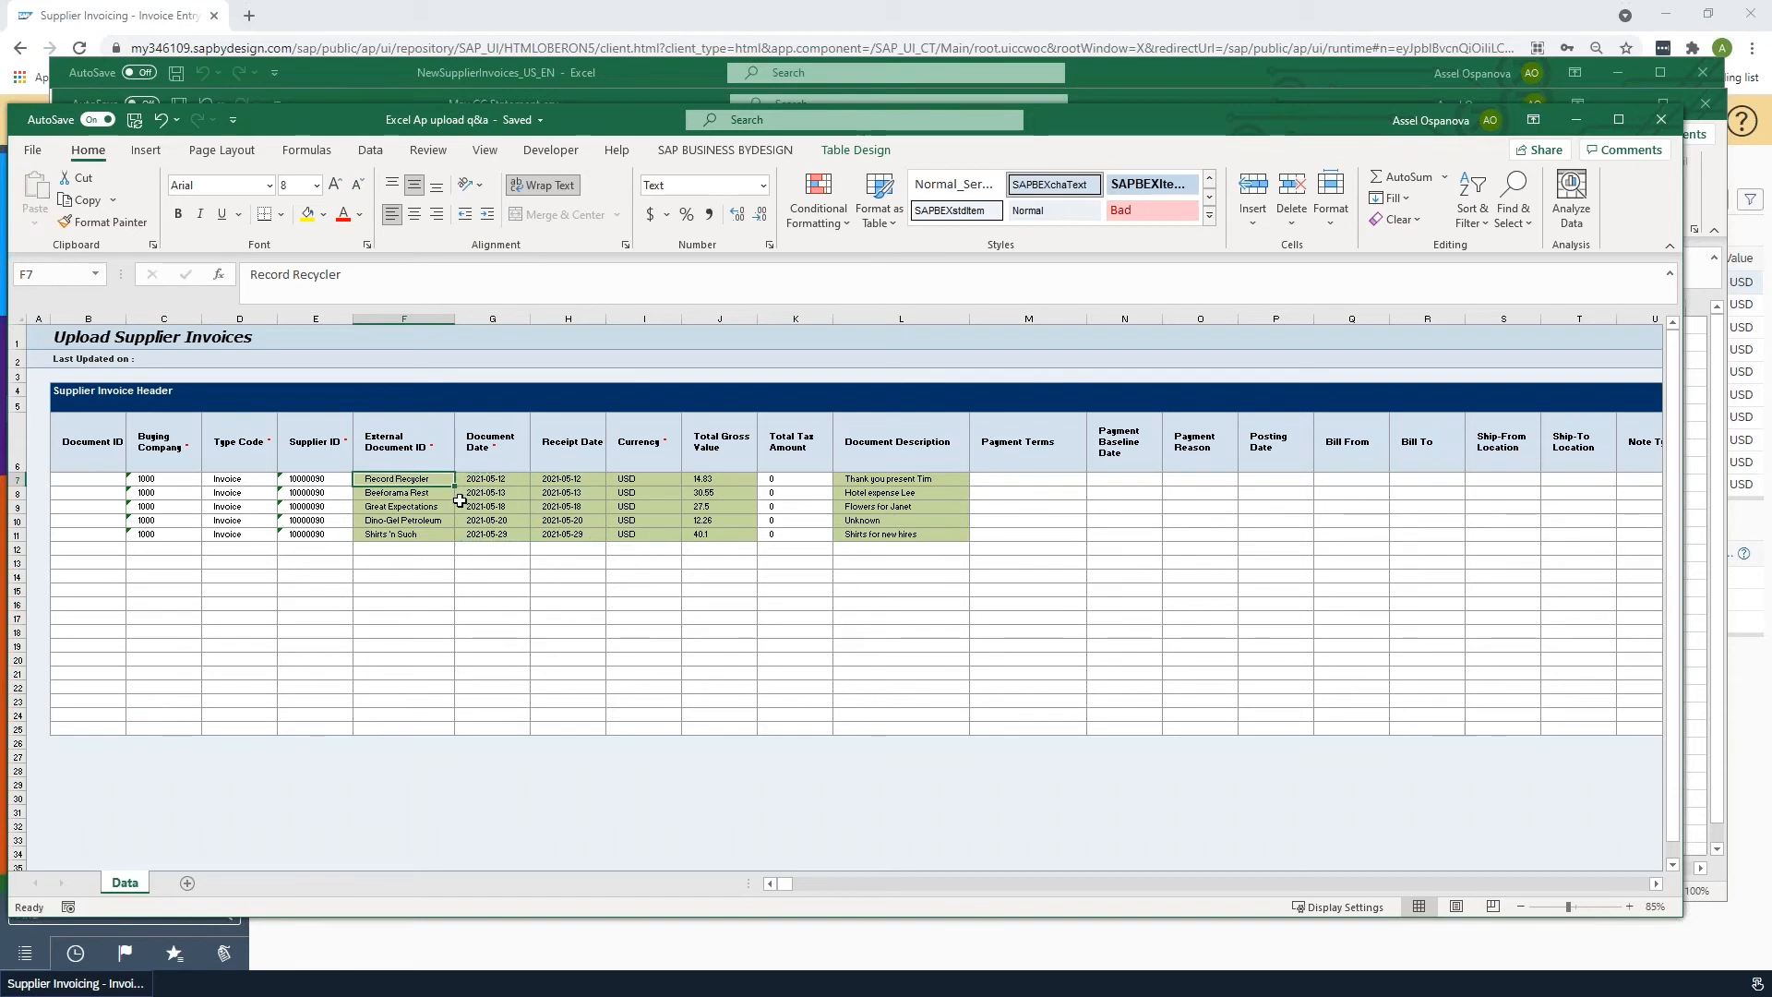
- Review the filled template columns across the header and item sections, from Total Gross Value through Cost Center
left_click(722, 479)
left_click(905, 481)
key("Left")
key("Left")
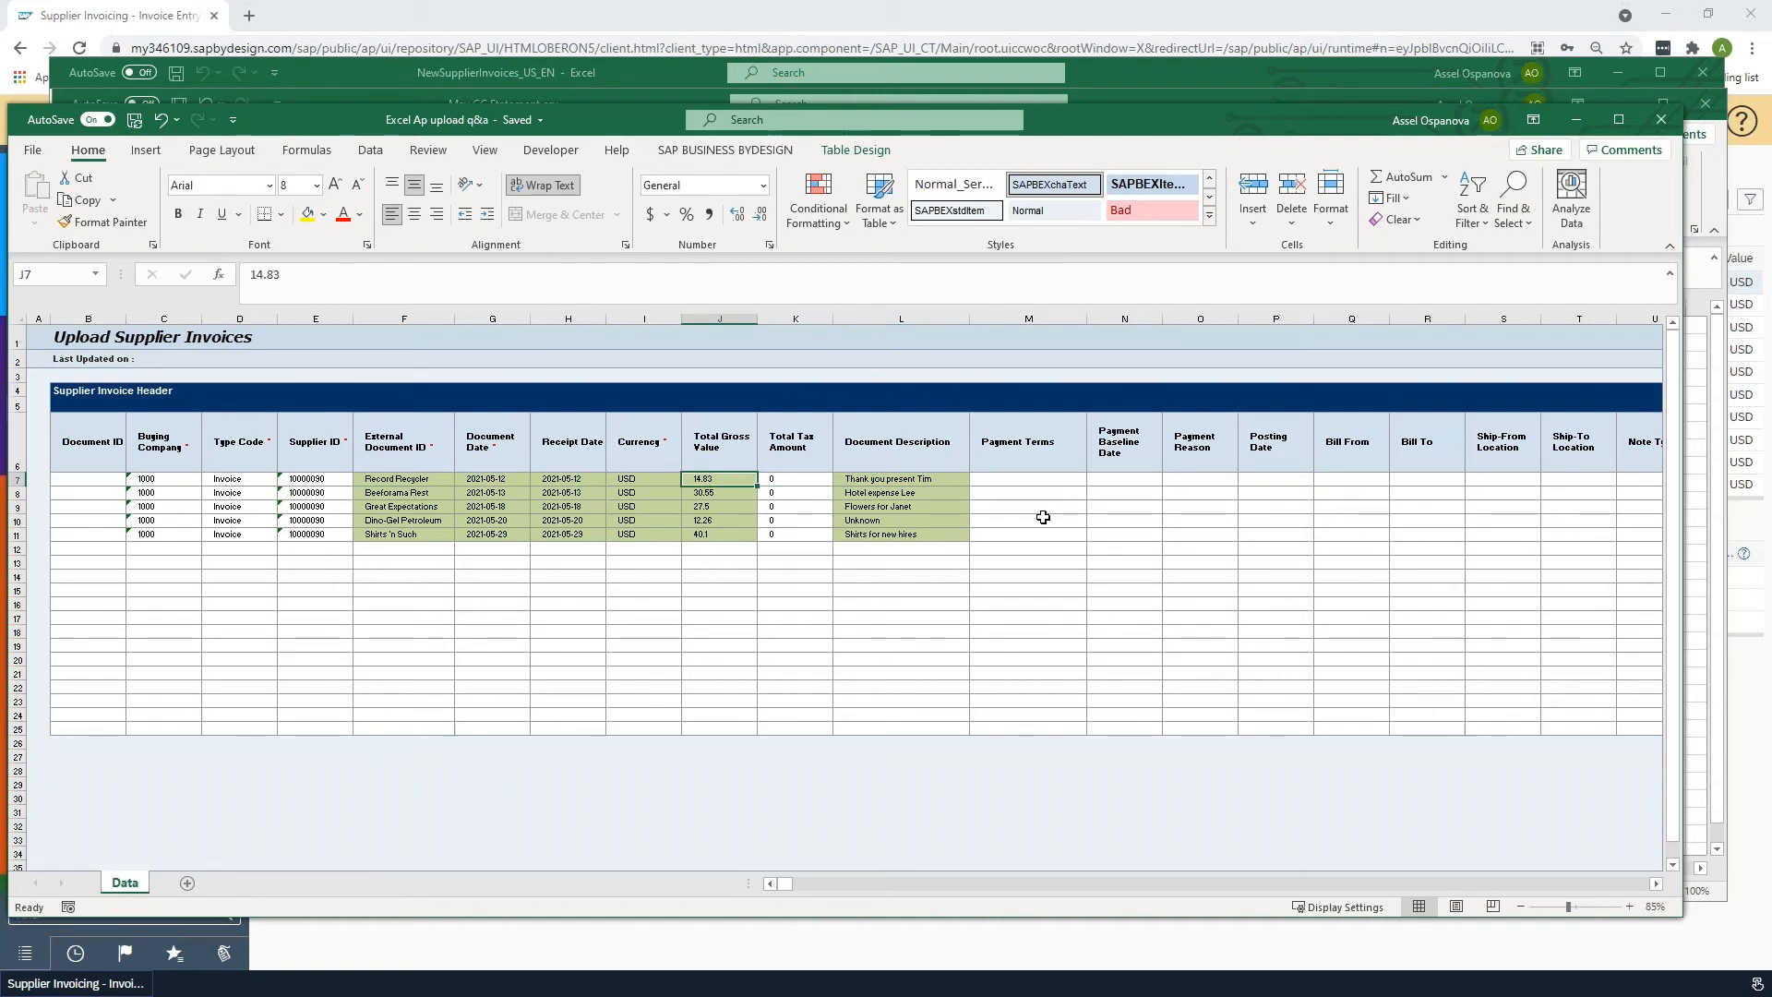
key("Right")
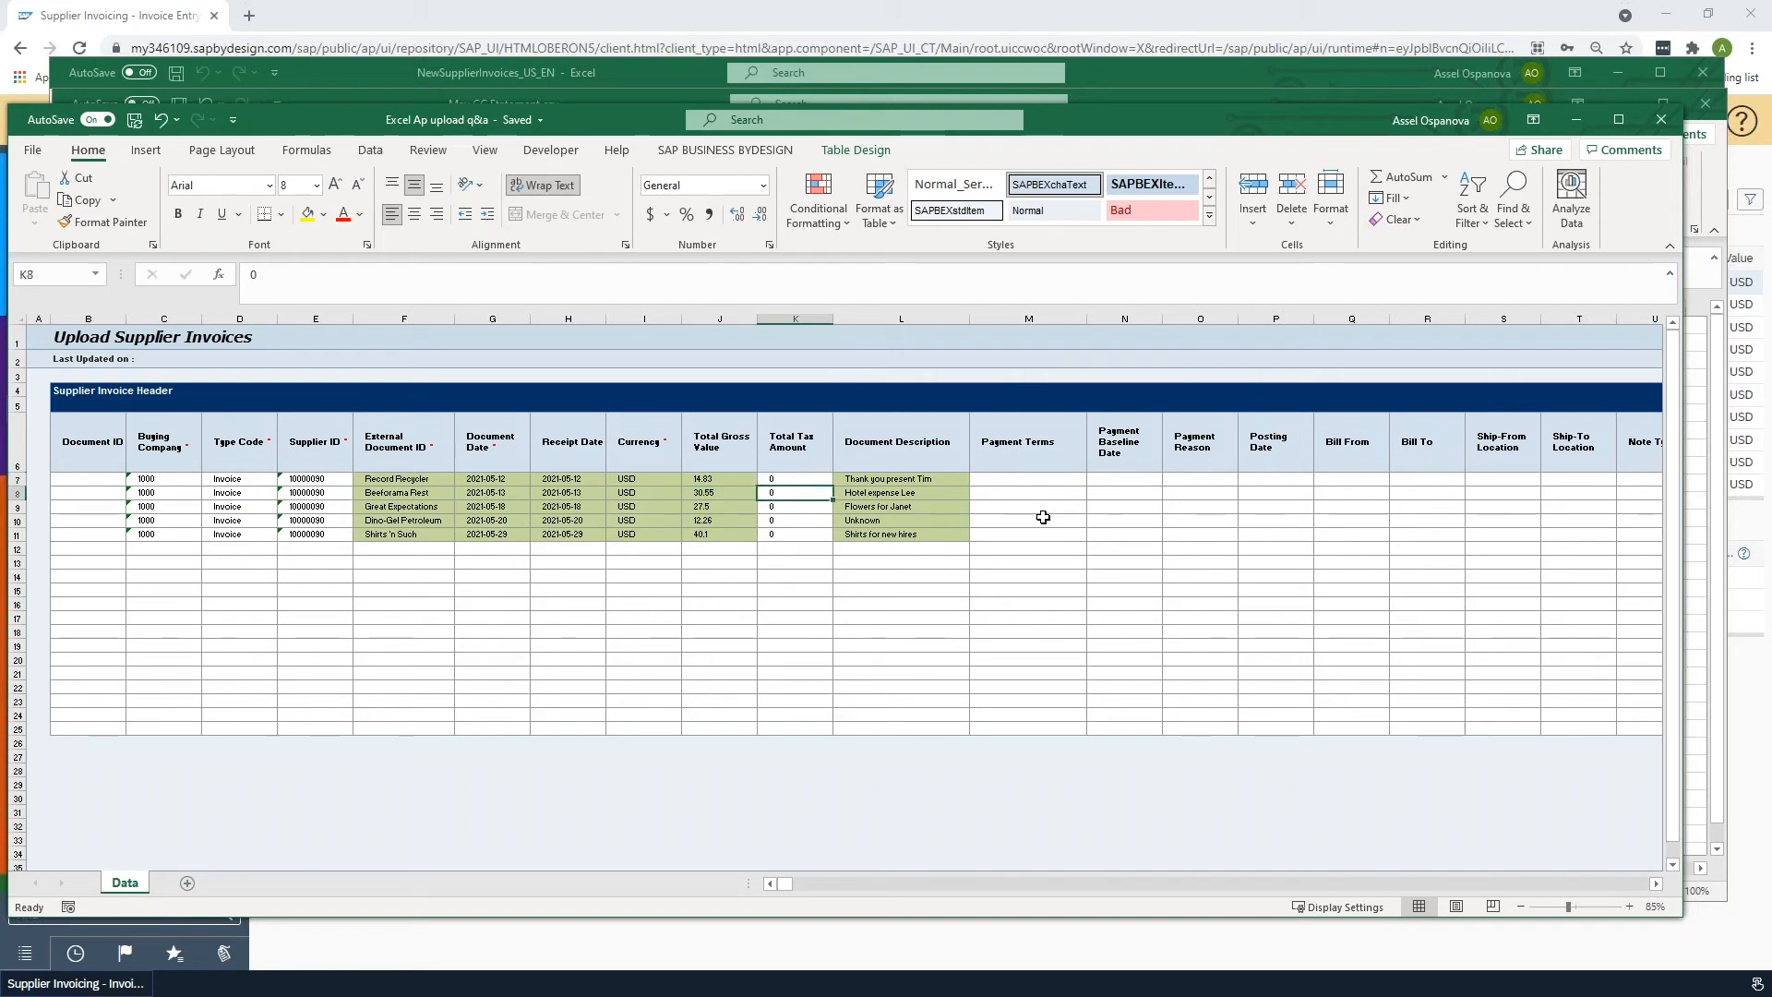
key("Right")
key("ctrl+Right")
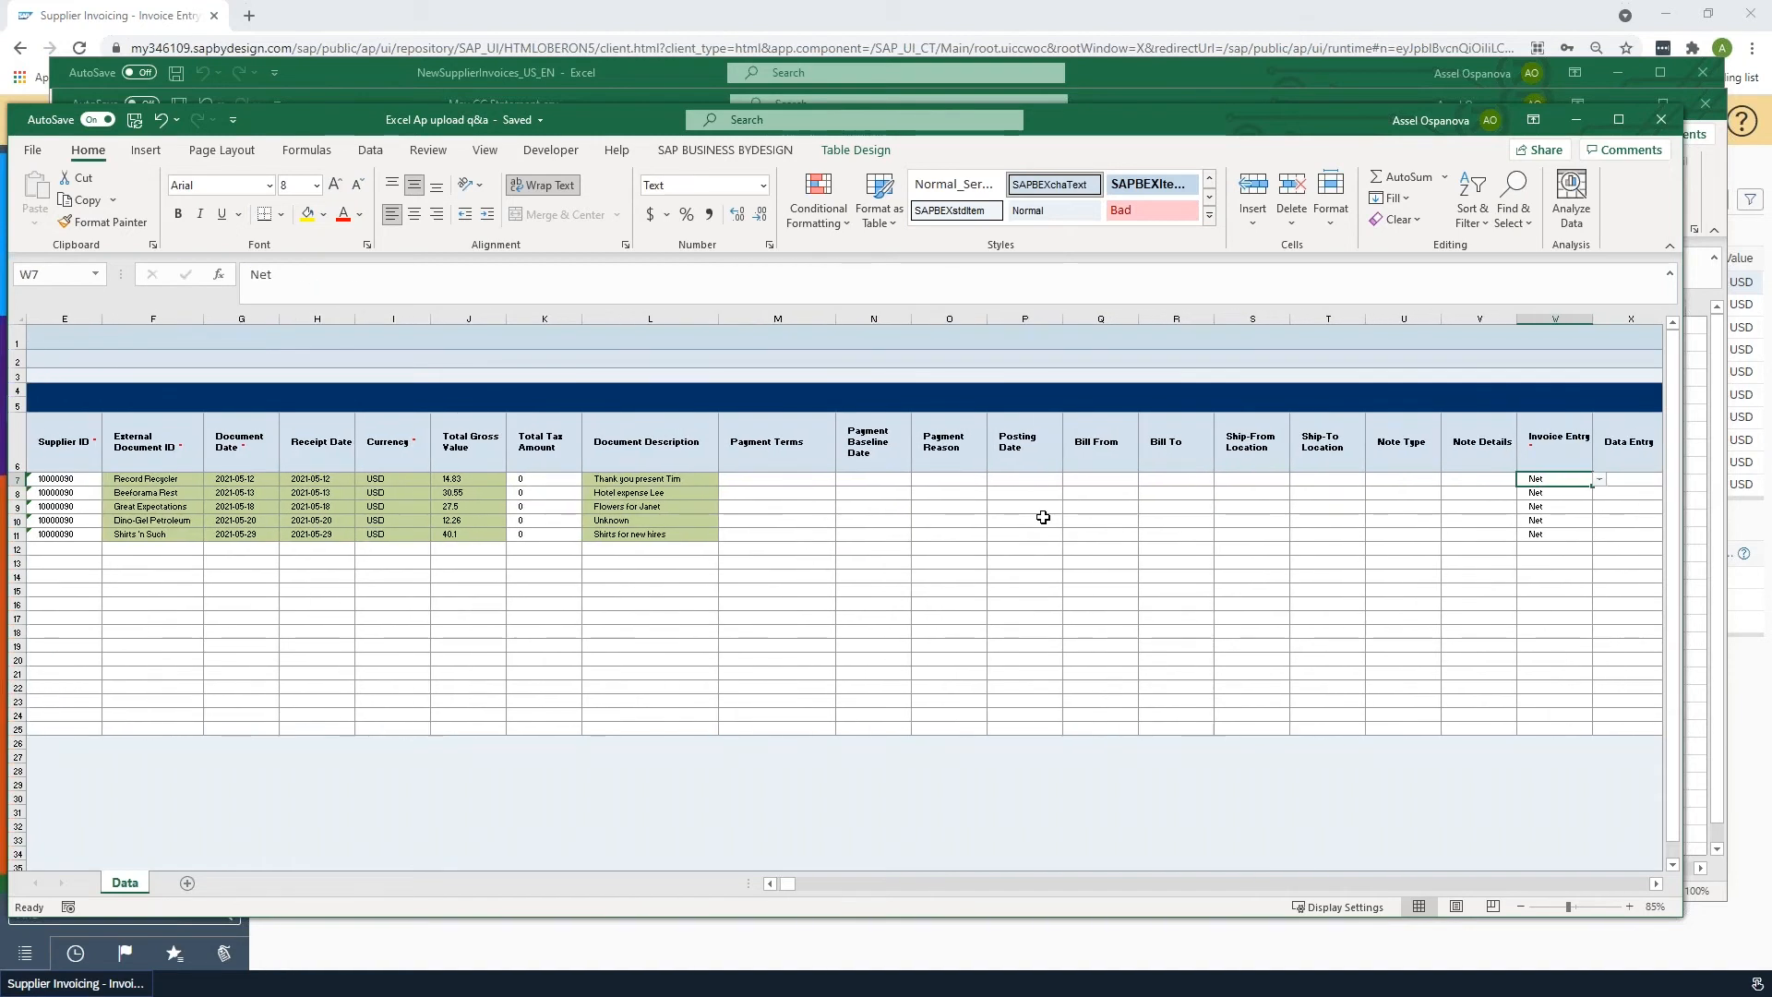
key("ctrl+Right")
key("Right")
key("Right")
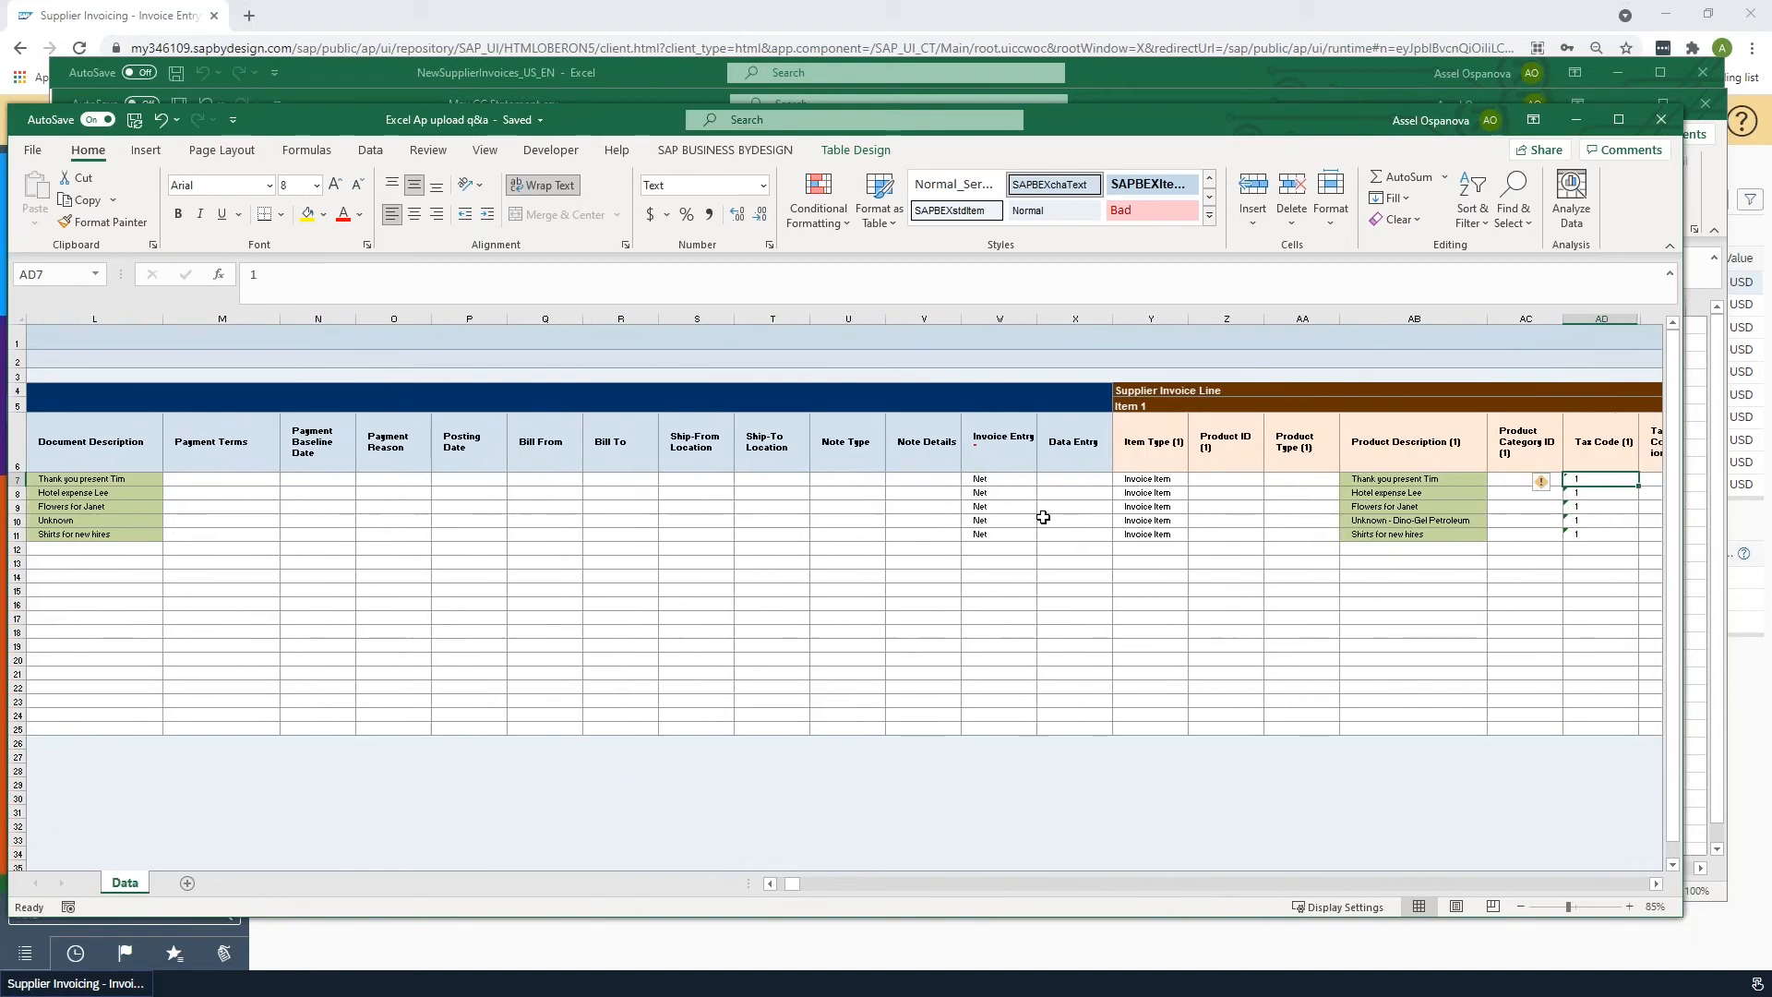
left_click(1035, 515)
left_click(1164, 479)
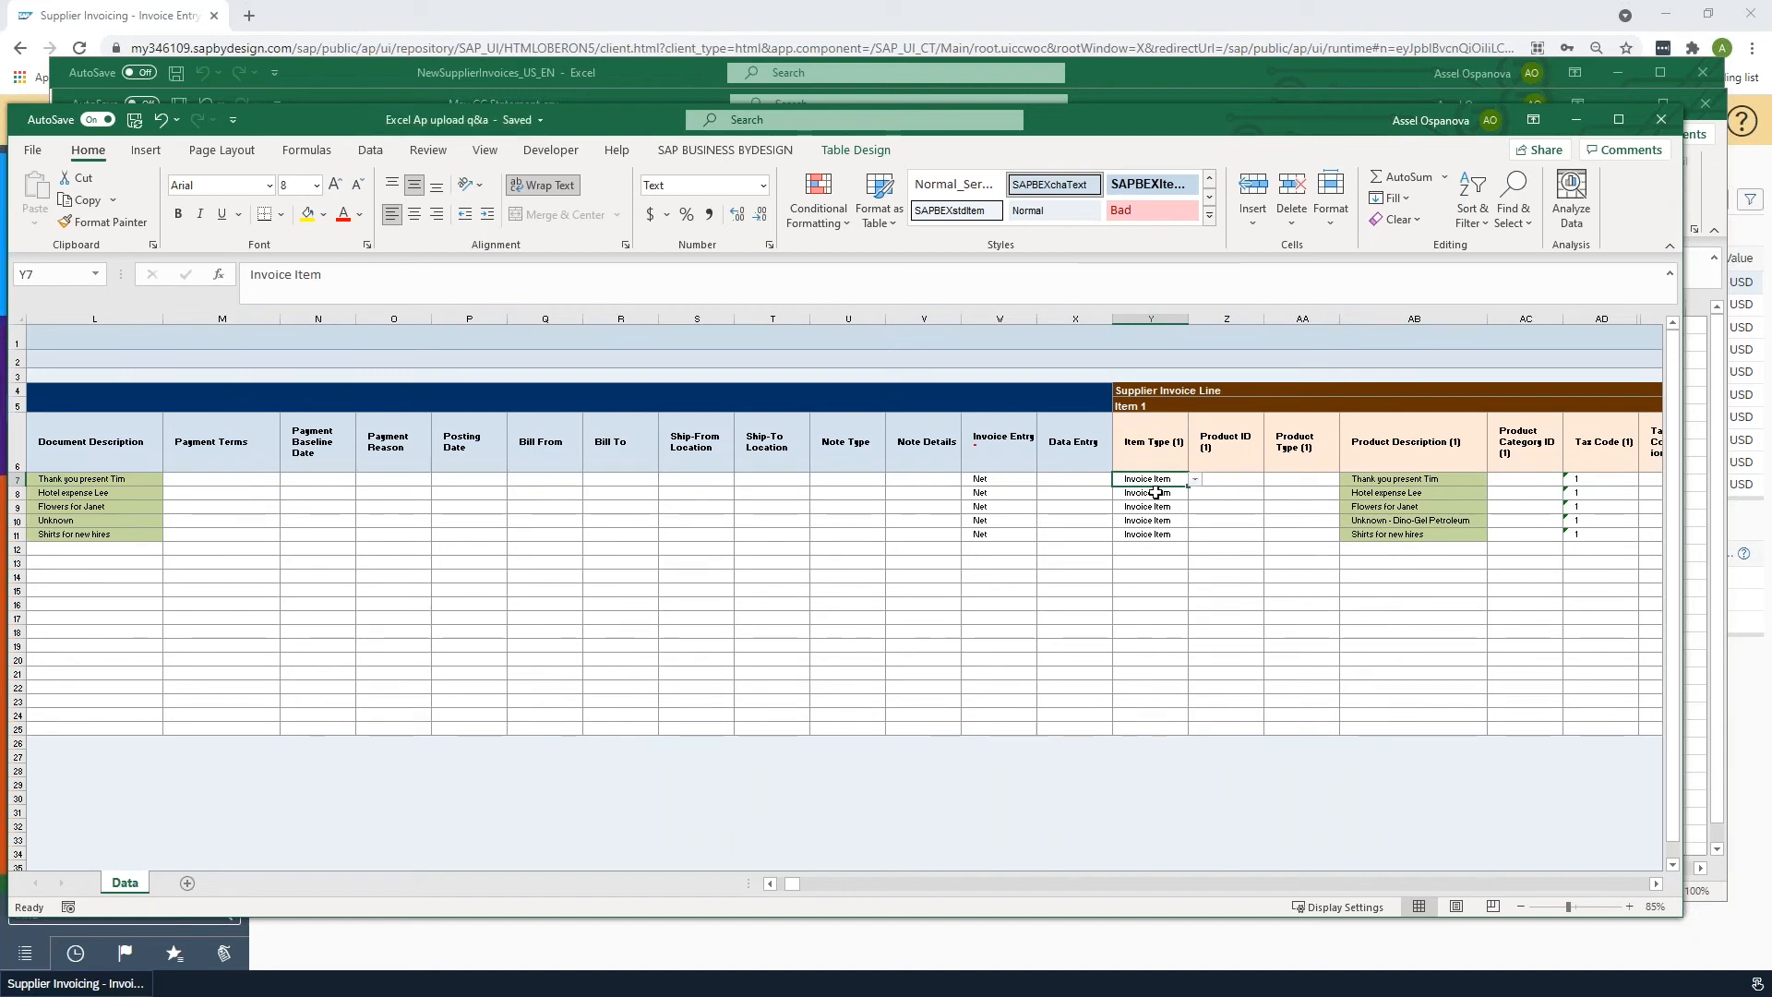
left_click(1387, 481)
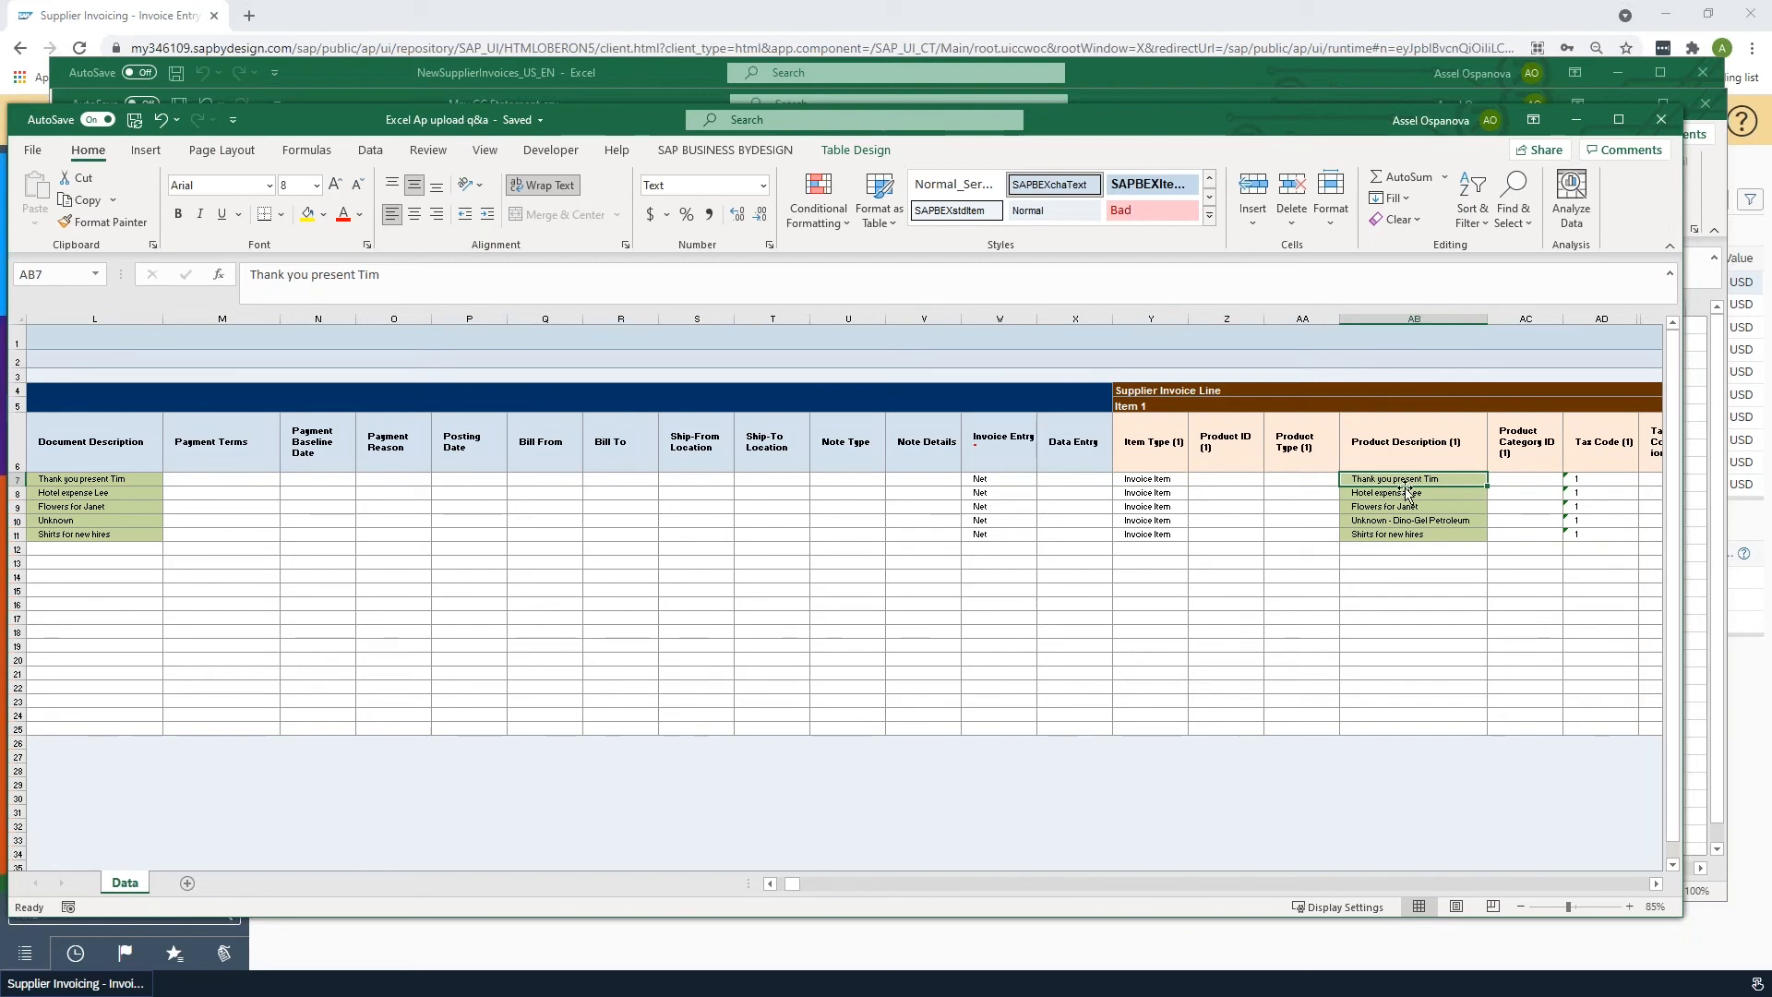
key("ctrl+Right")
key("ctrl+Right")
key("Left")
key("ctrl+Left")
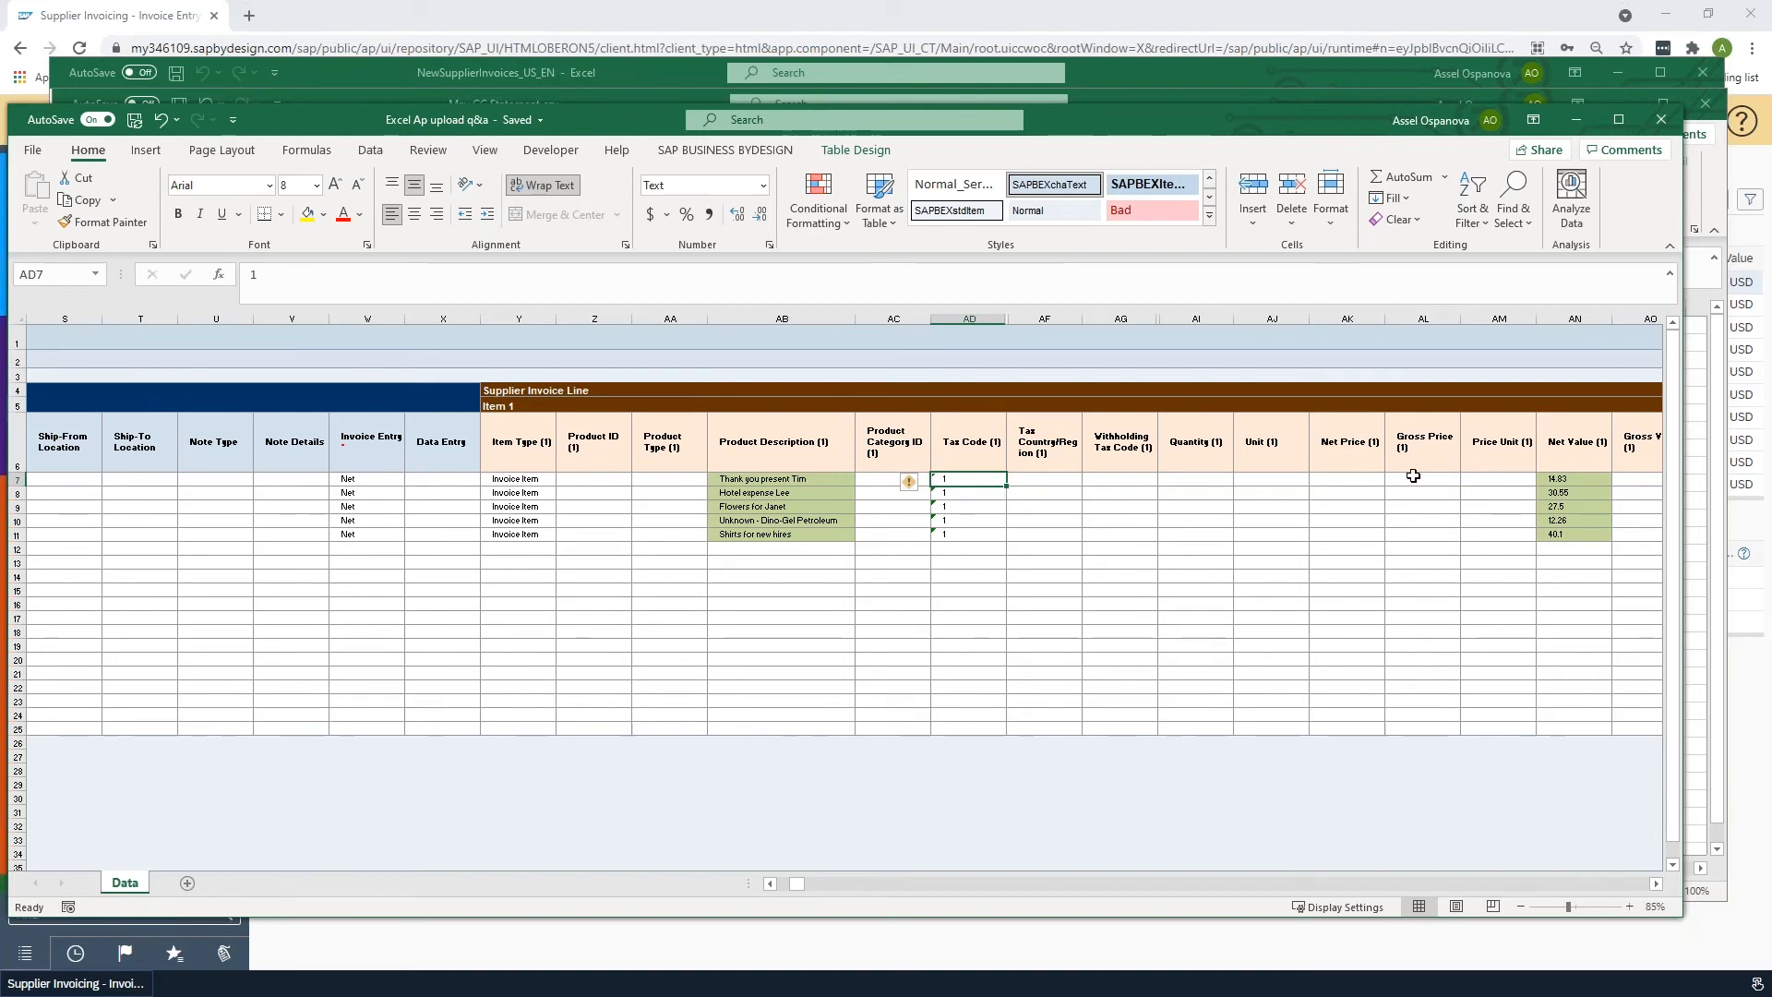
left_click(1558, 479)
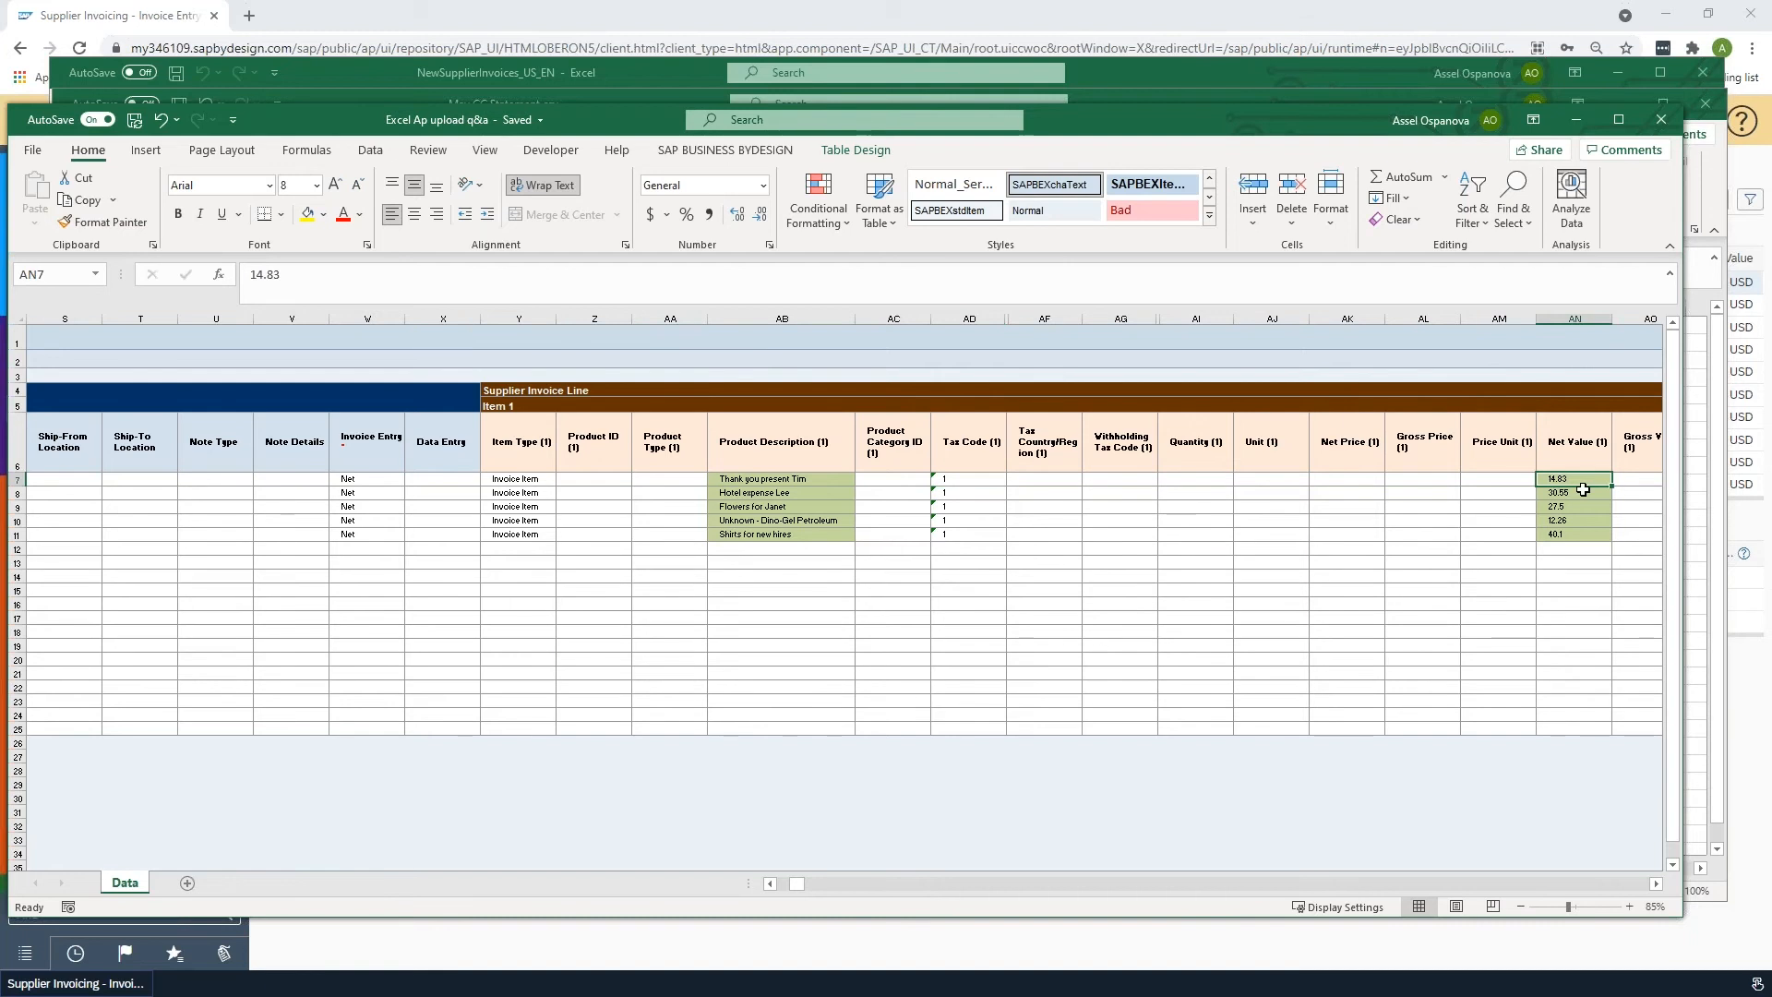
key("Right")
key("Right")
key("Right")
key("Right")
key("Right")
key("Right")
key("Right")
key("Right")
key("Right")
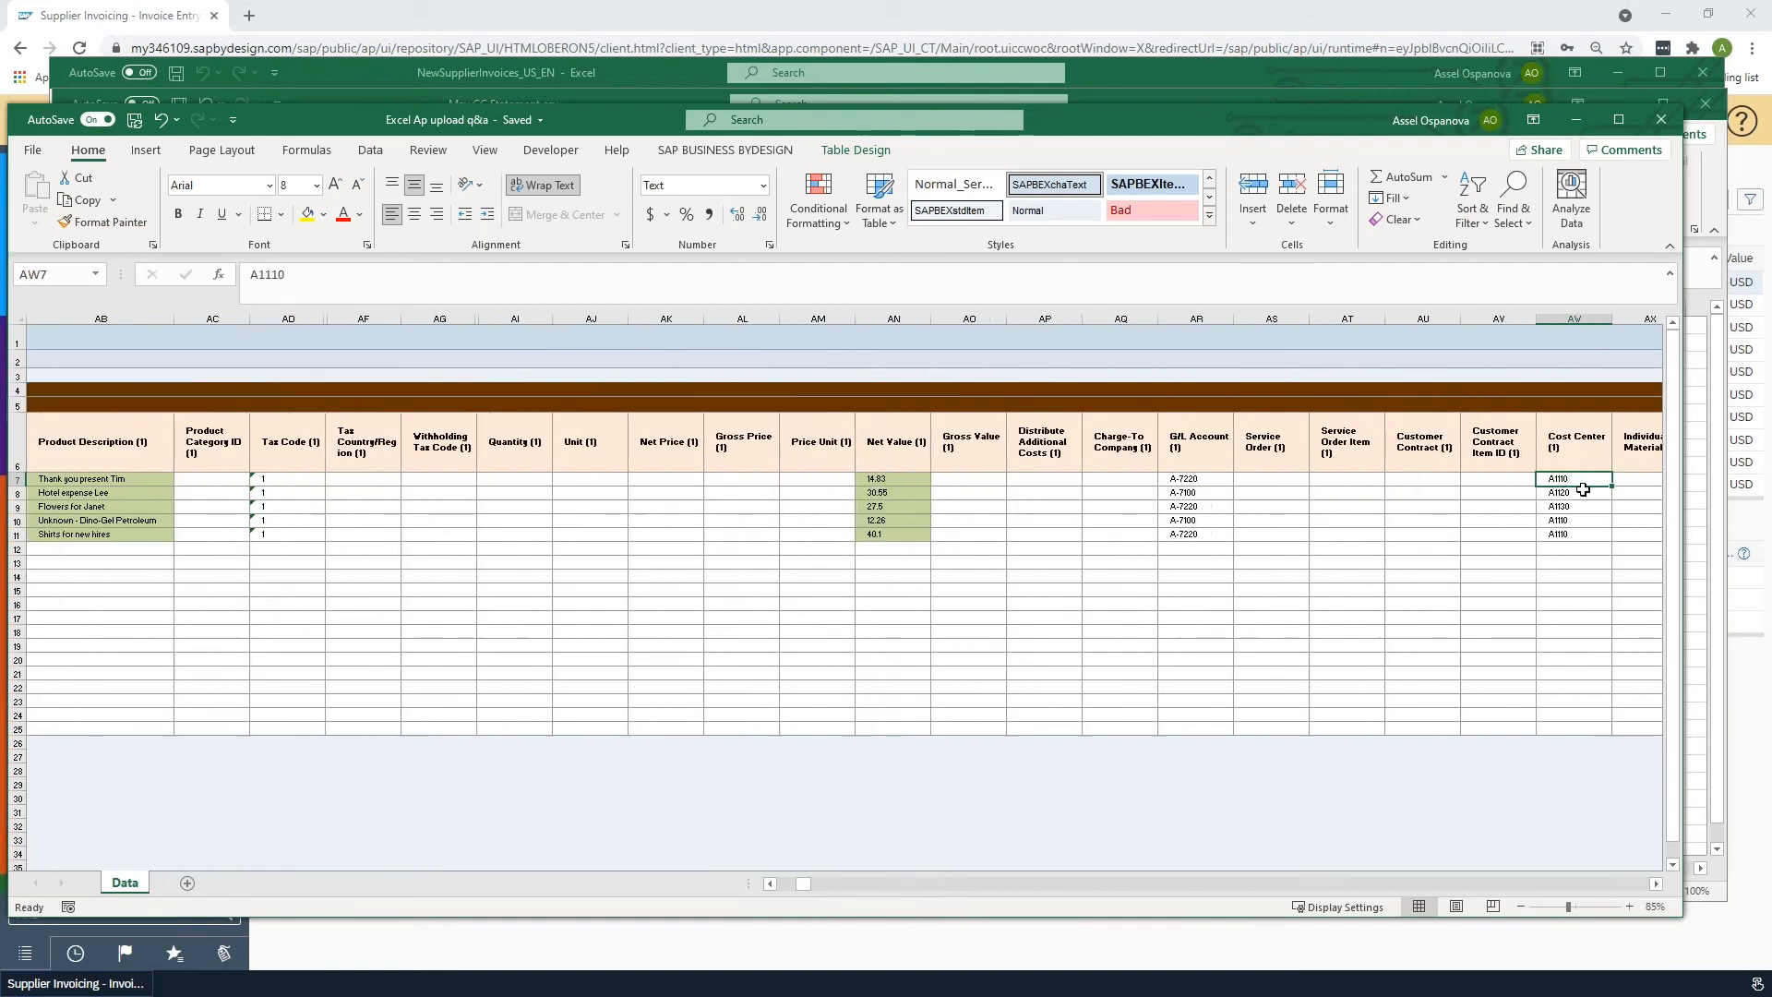
left_click(1215, 484)
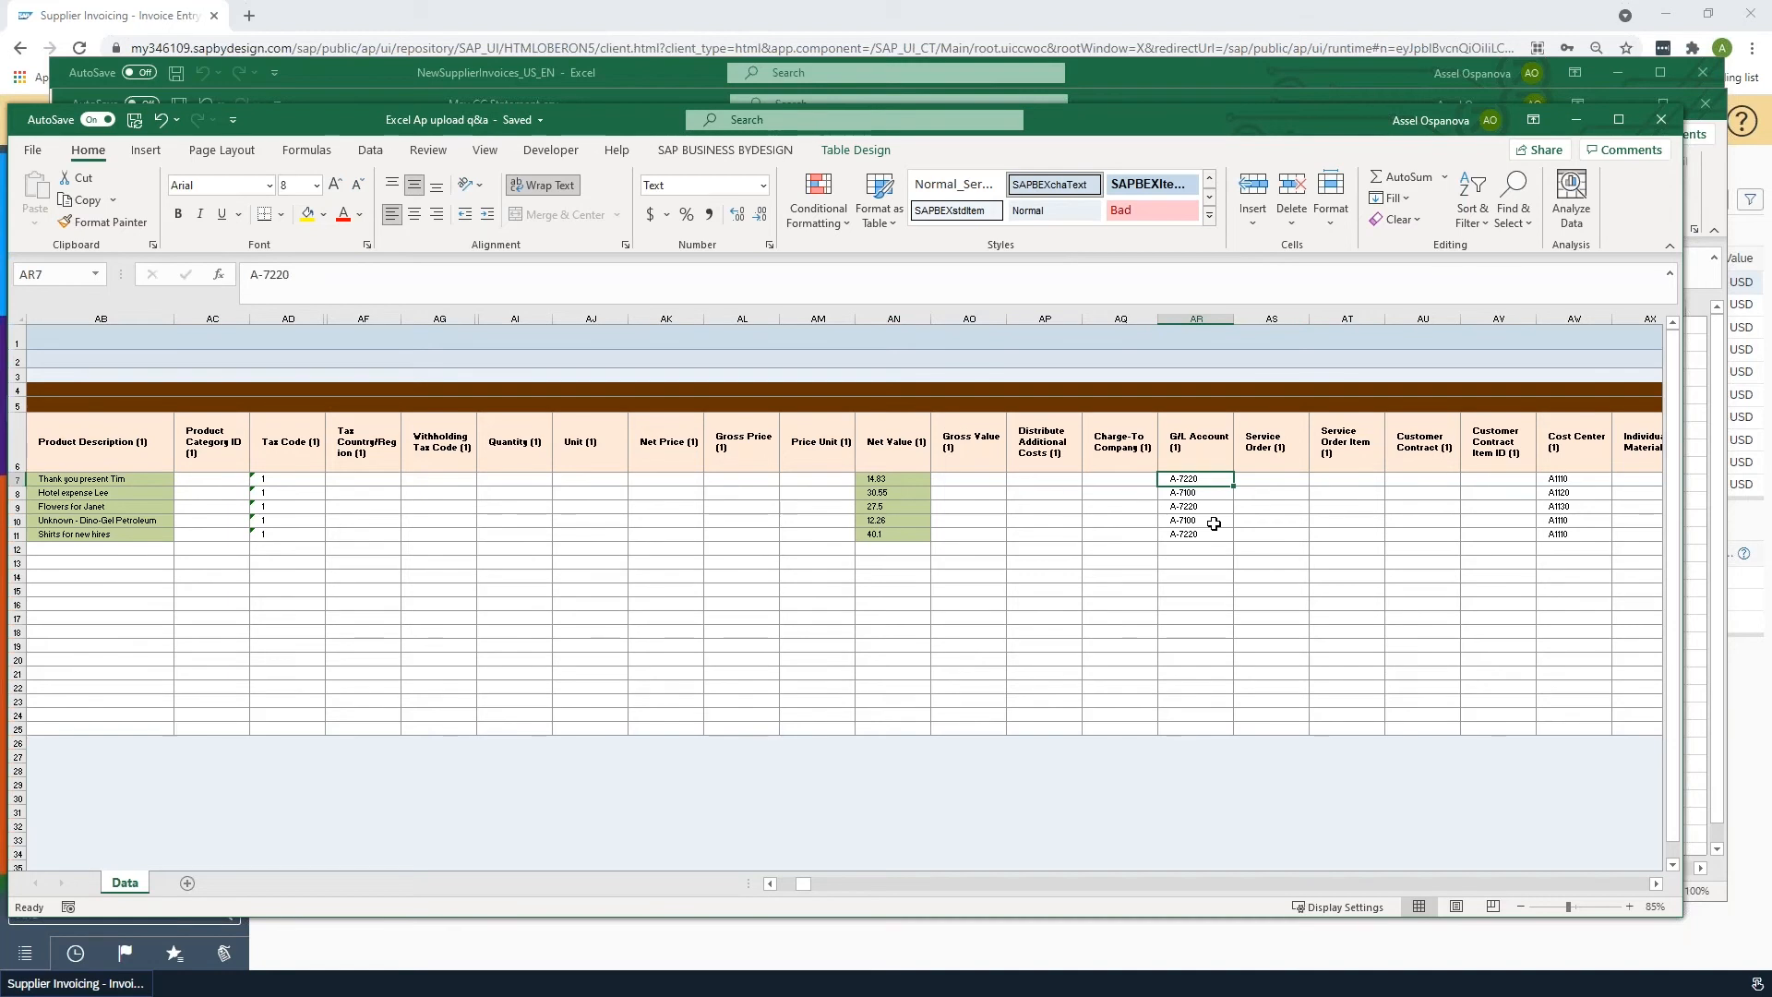
left_click(1581, 480)
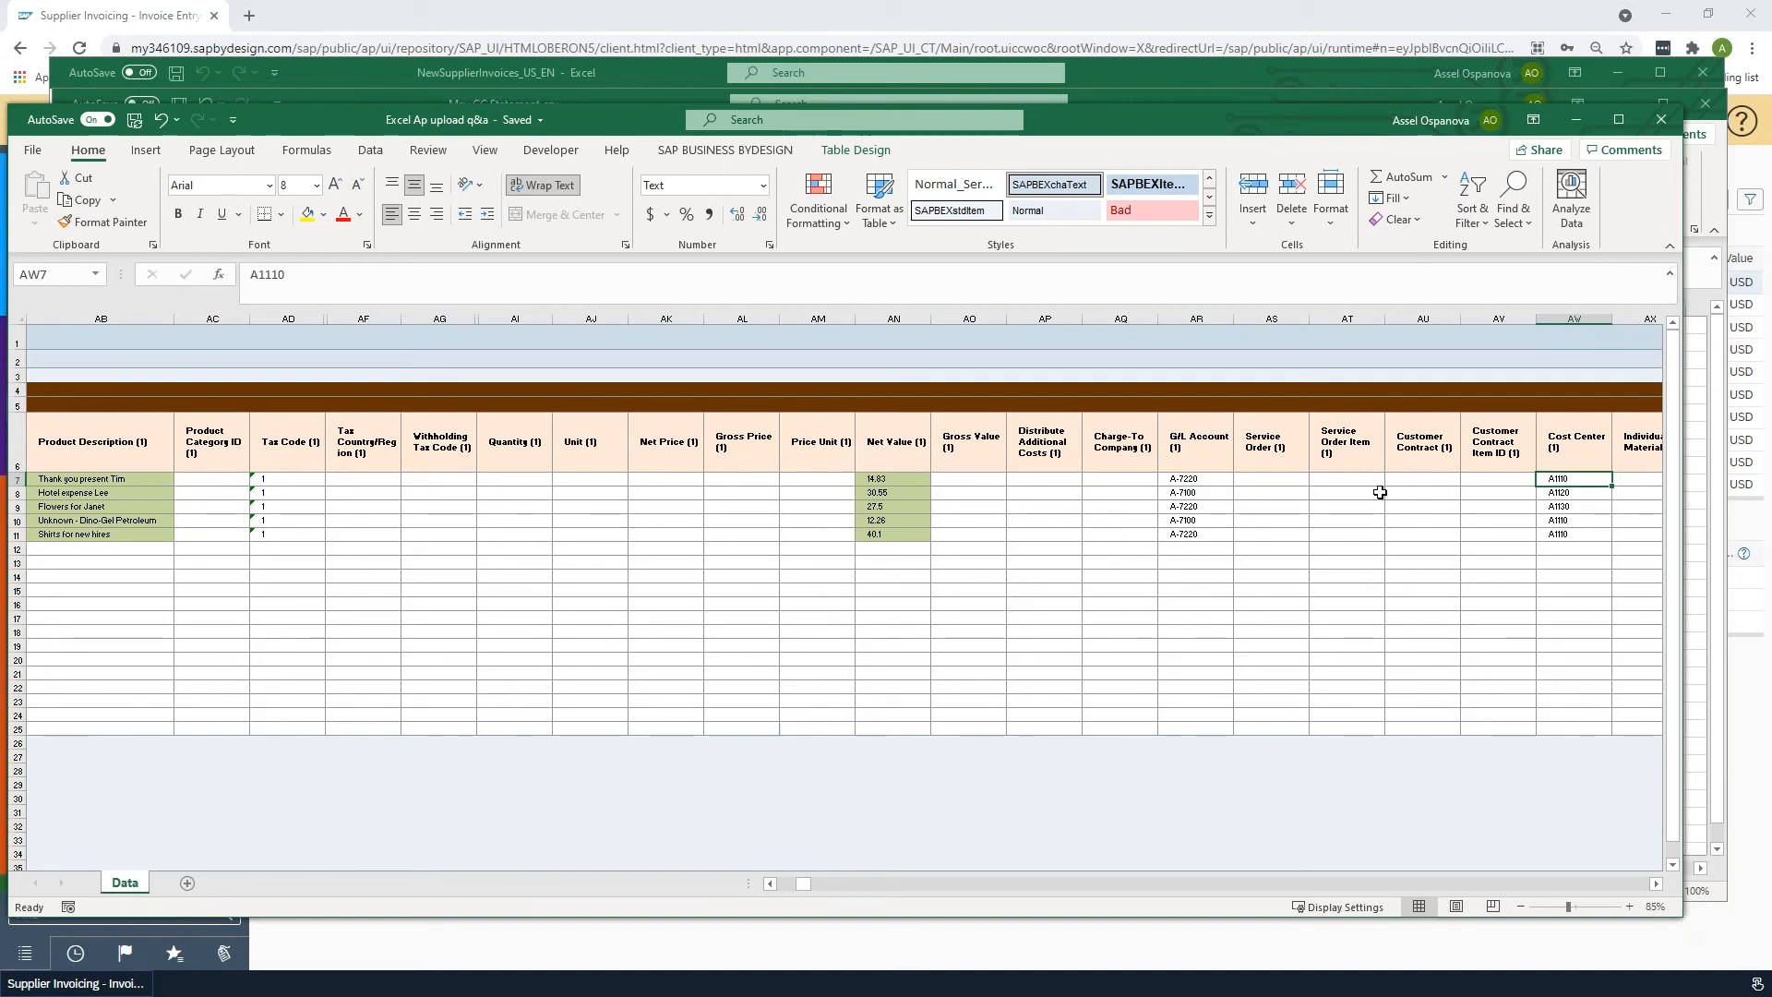
left_click(1200, 481)
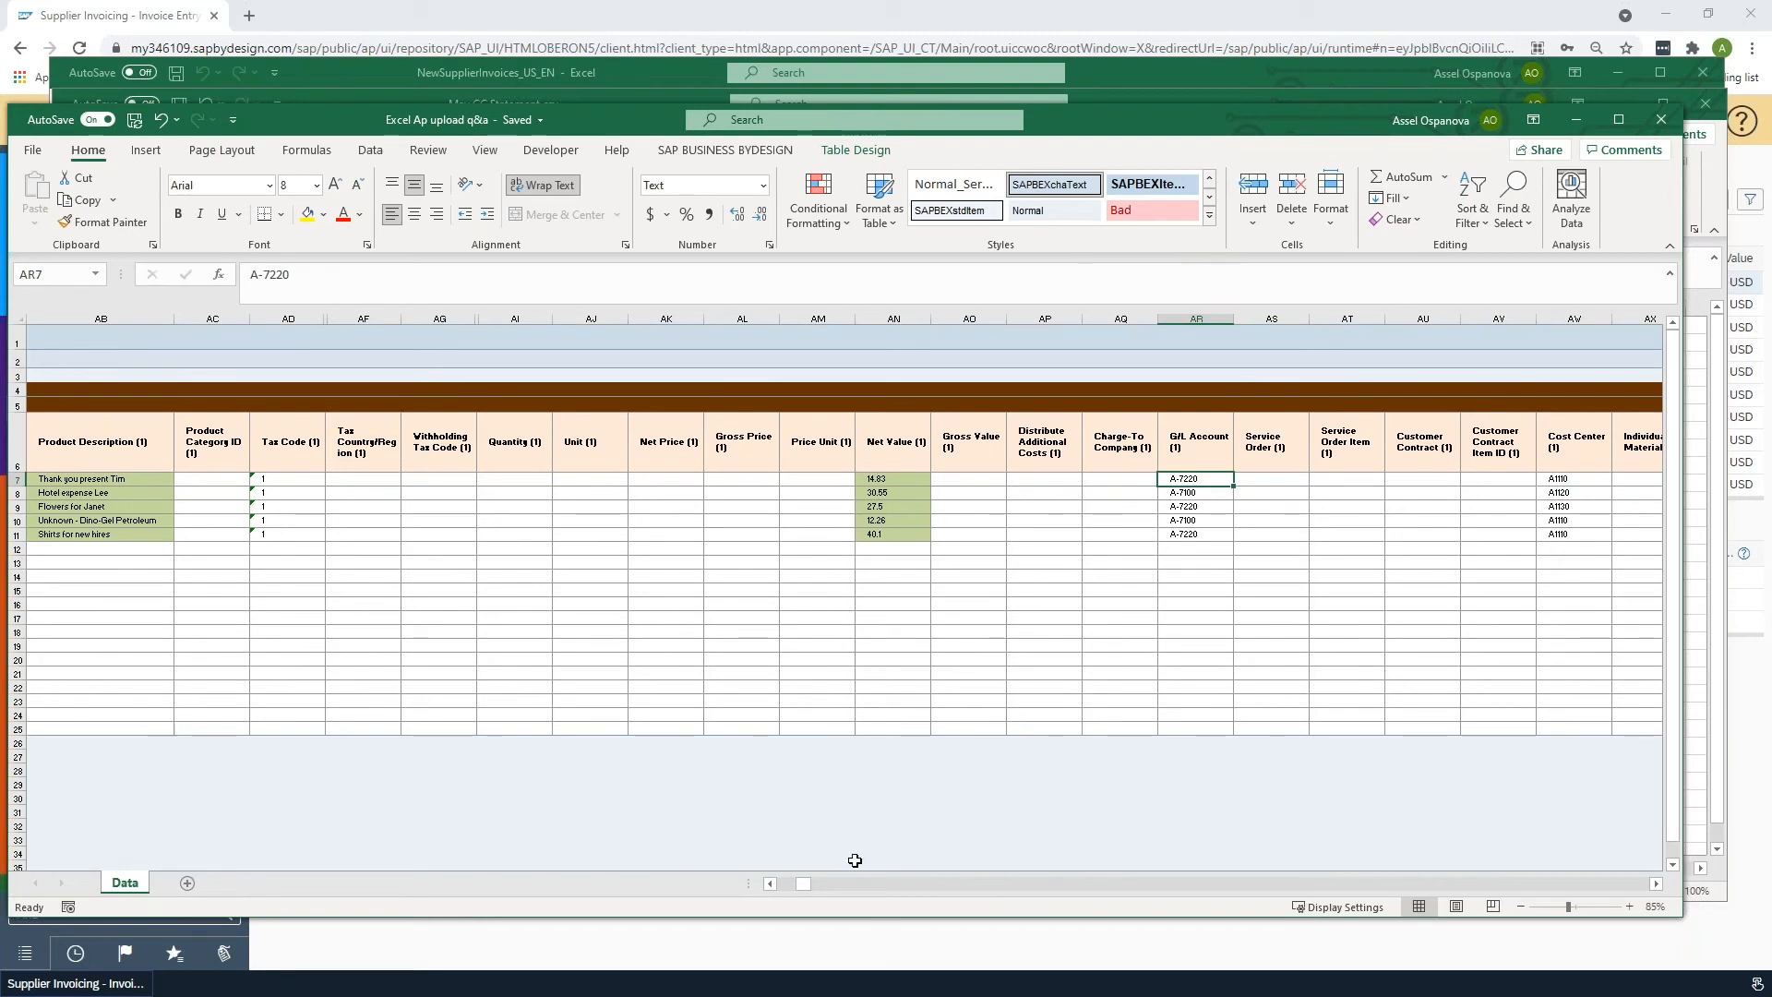
scroll(816, 883, "left", 9)
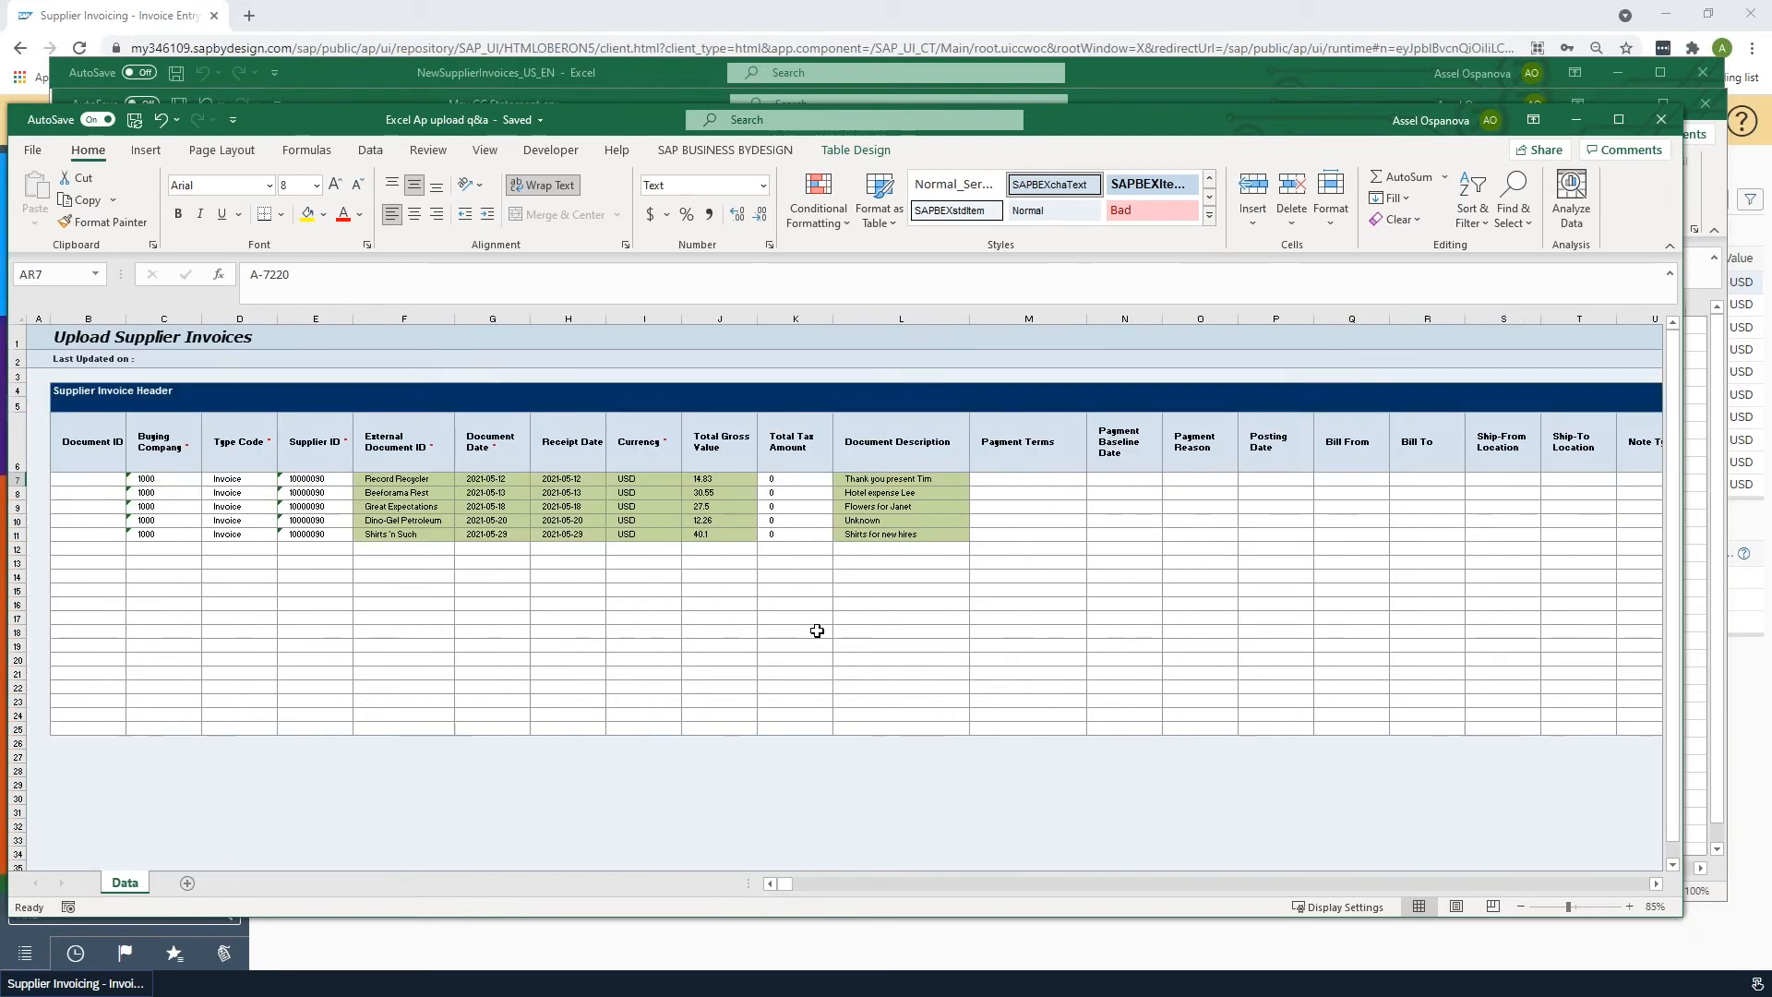
- Switch to SAP and start a new invoice without purchase order for supplier Credit Card Clearing VISA0044
key("alt+Tab")
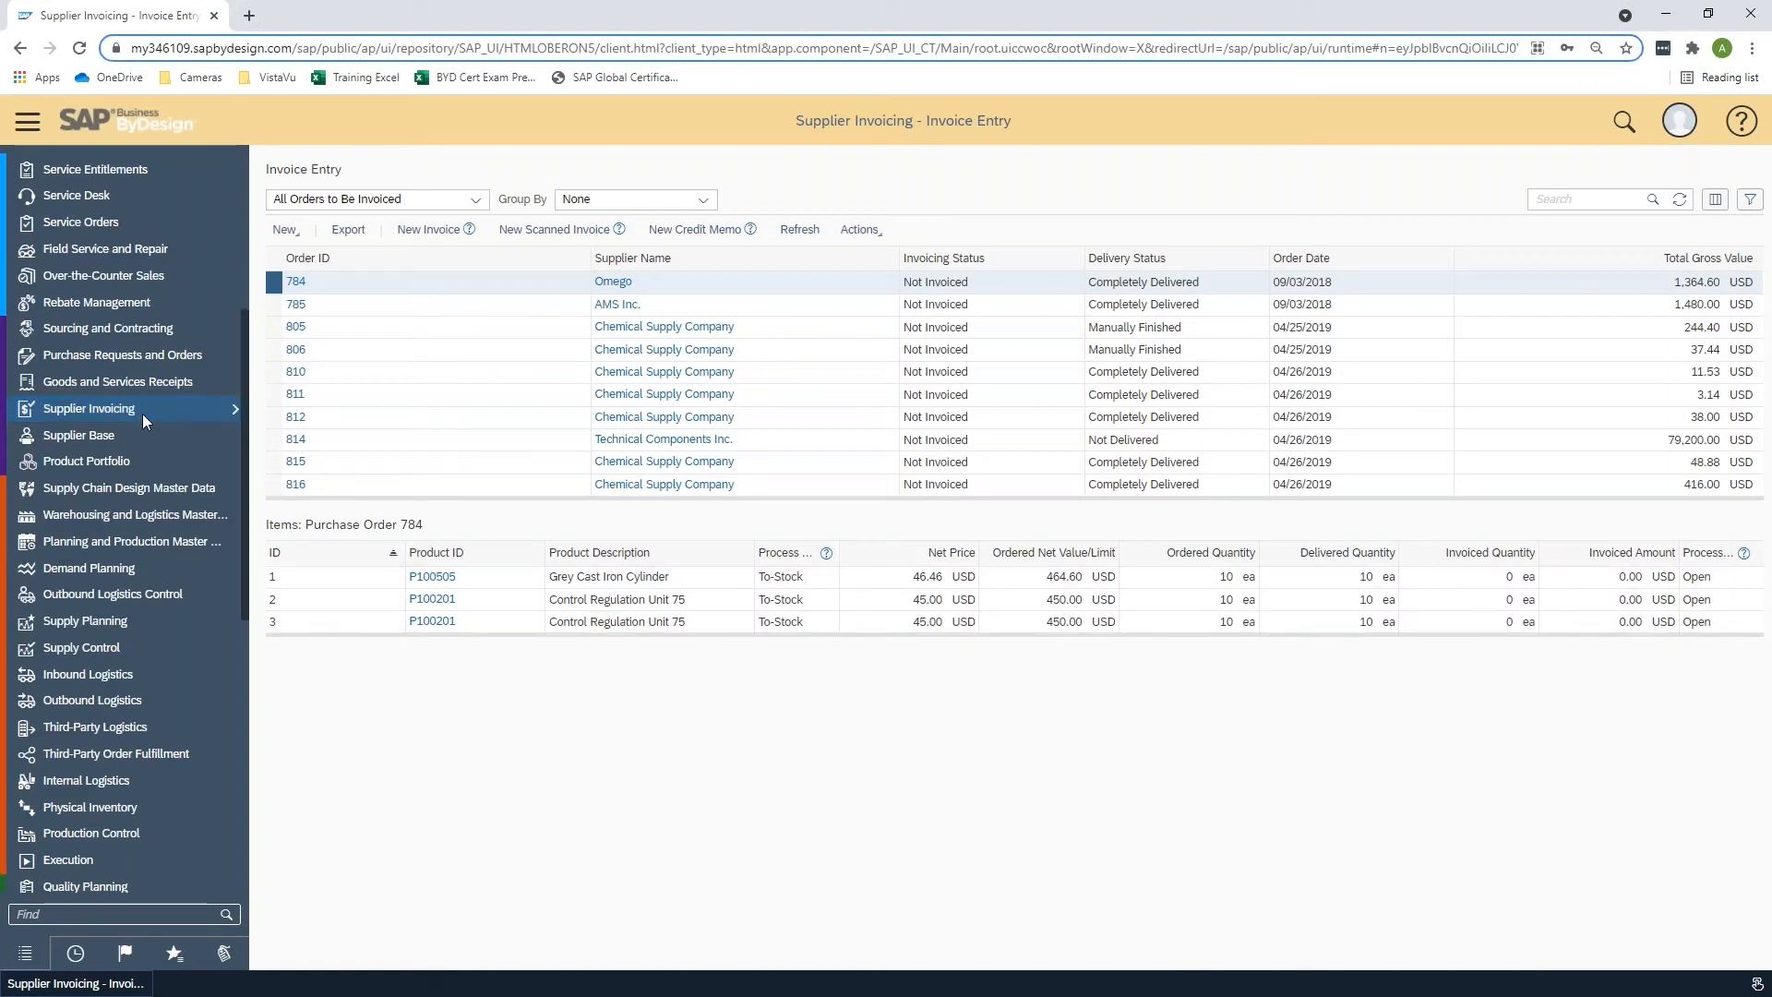
mouse_move(142, 413)
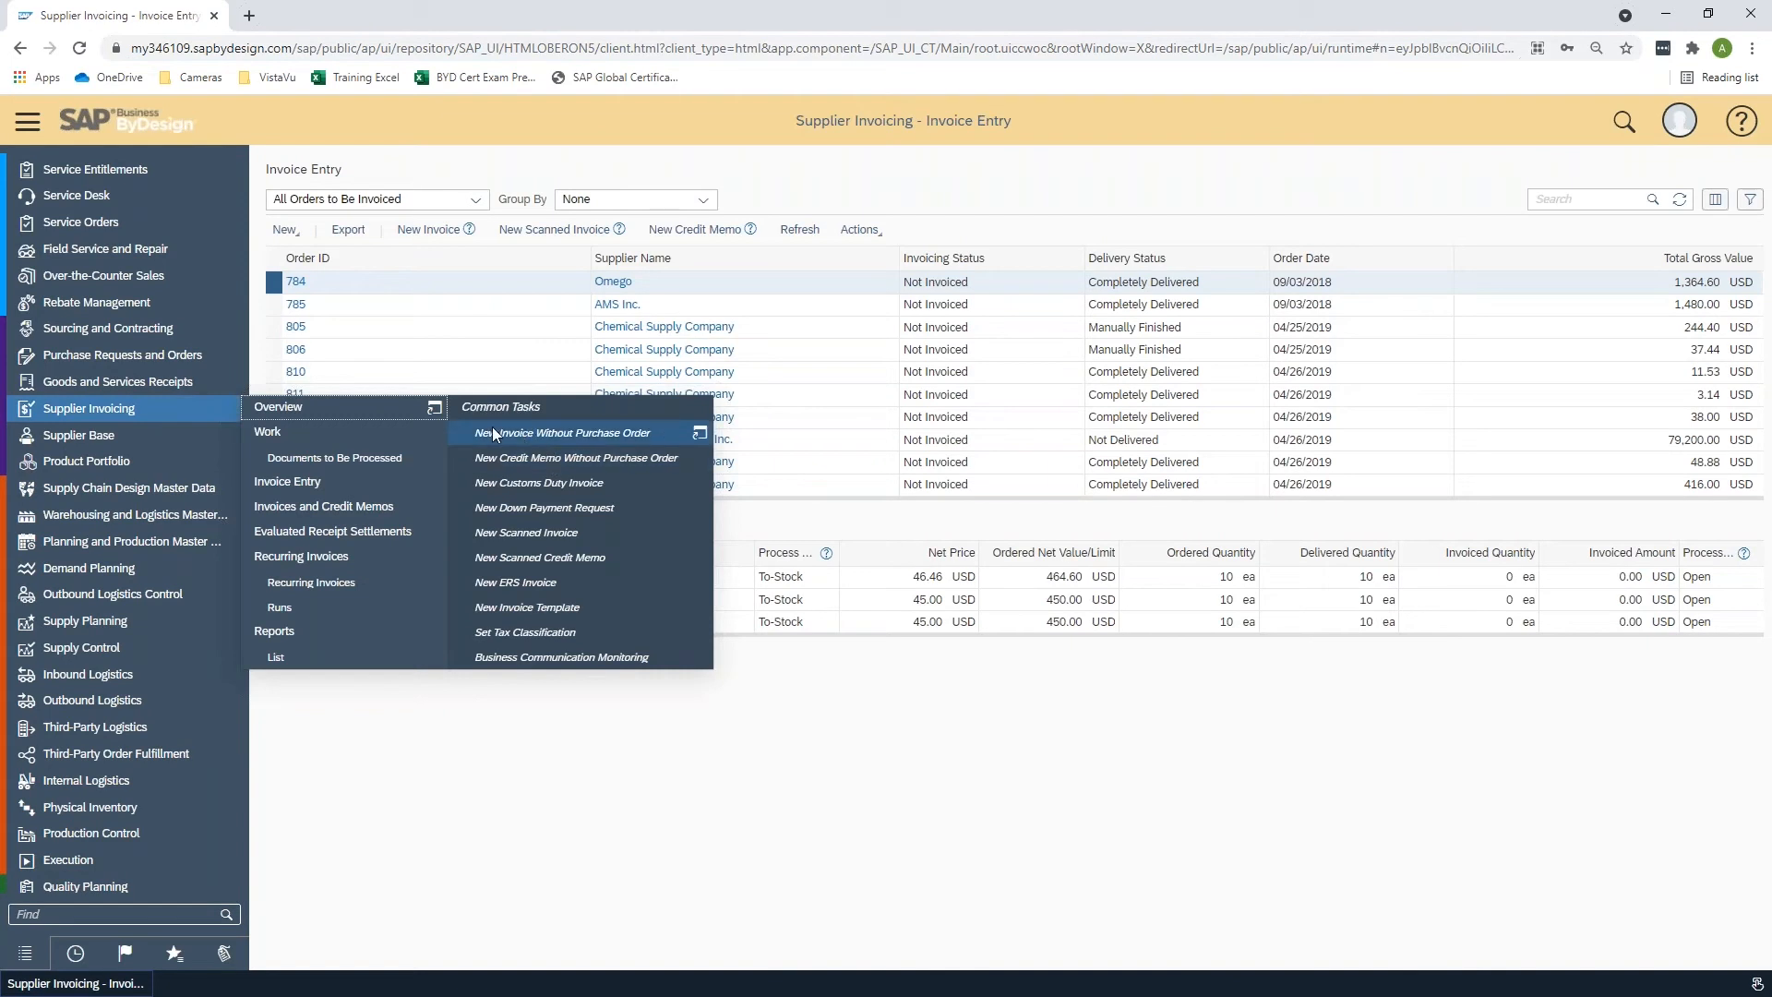
left_click(536, 434)
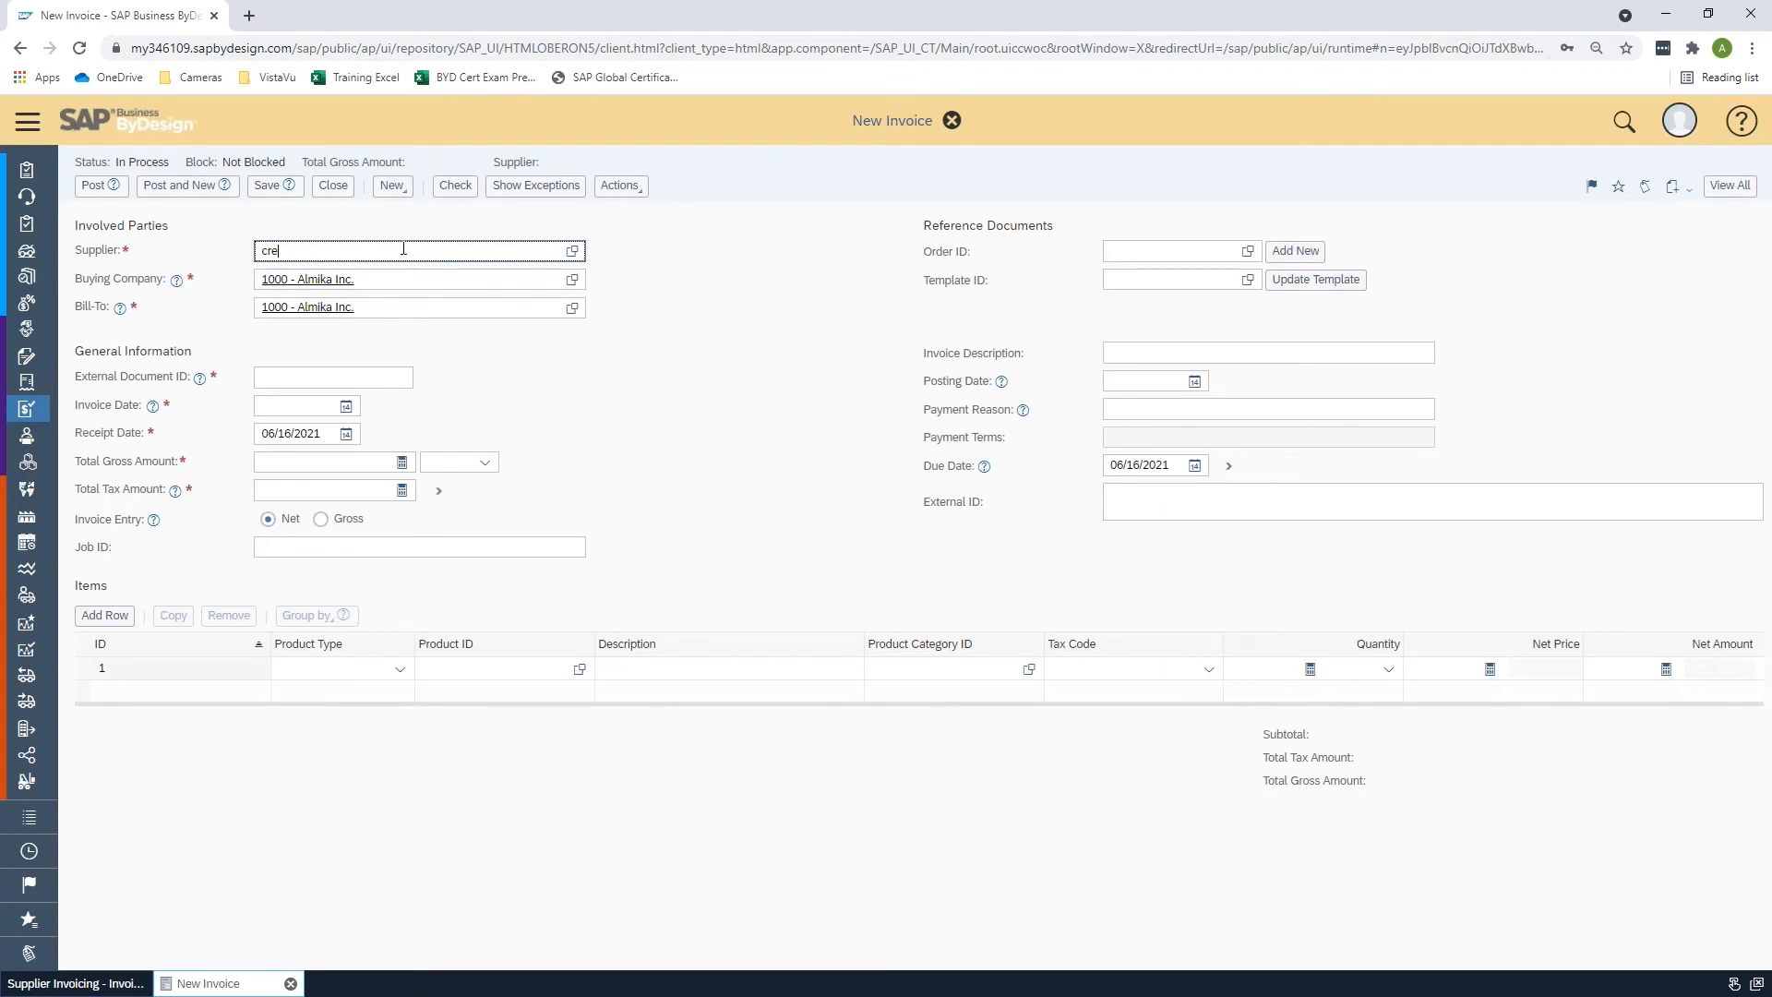
type("credit")
key("Return")
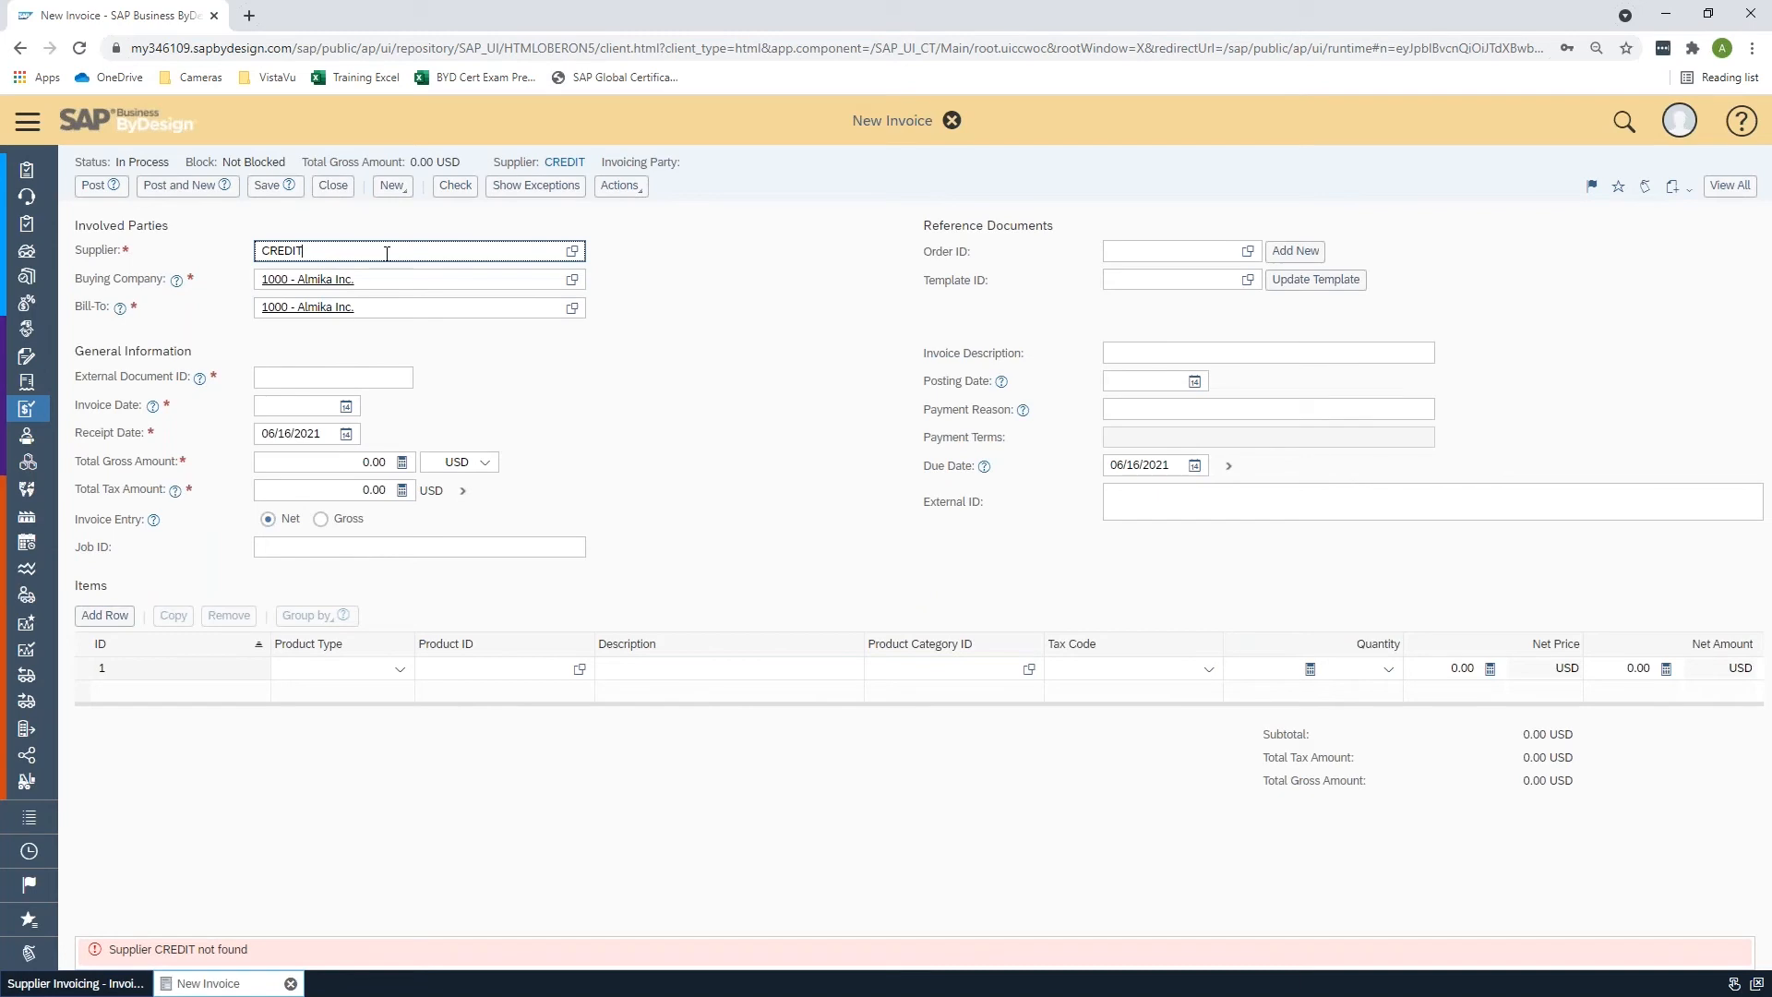
left_click(572, 250)
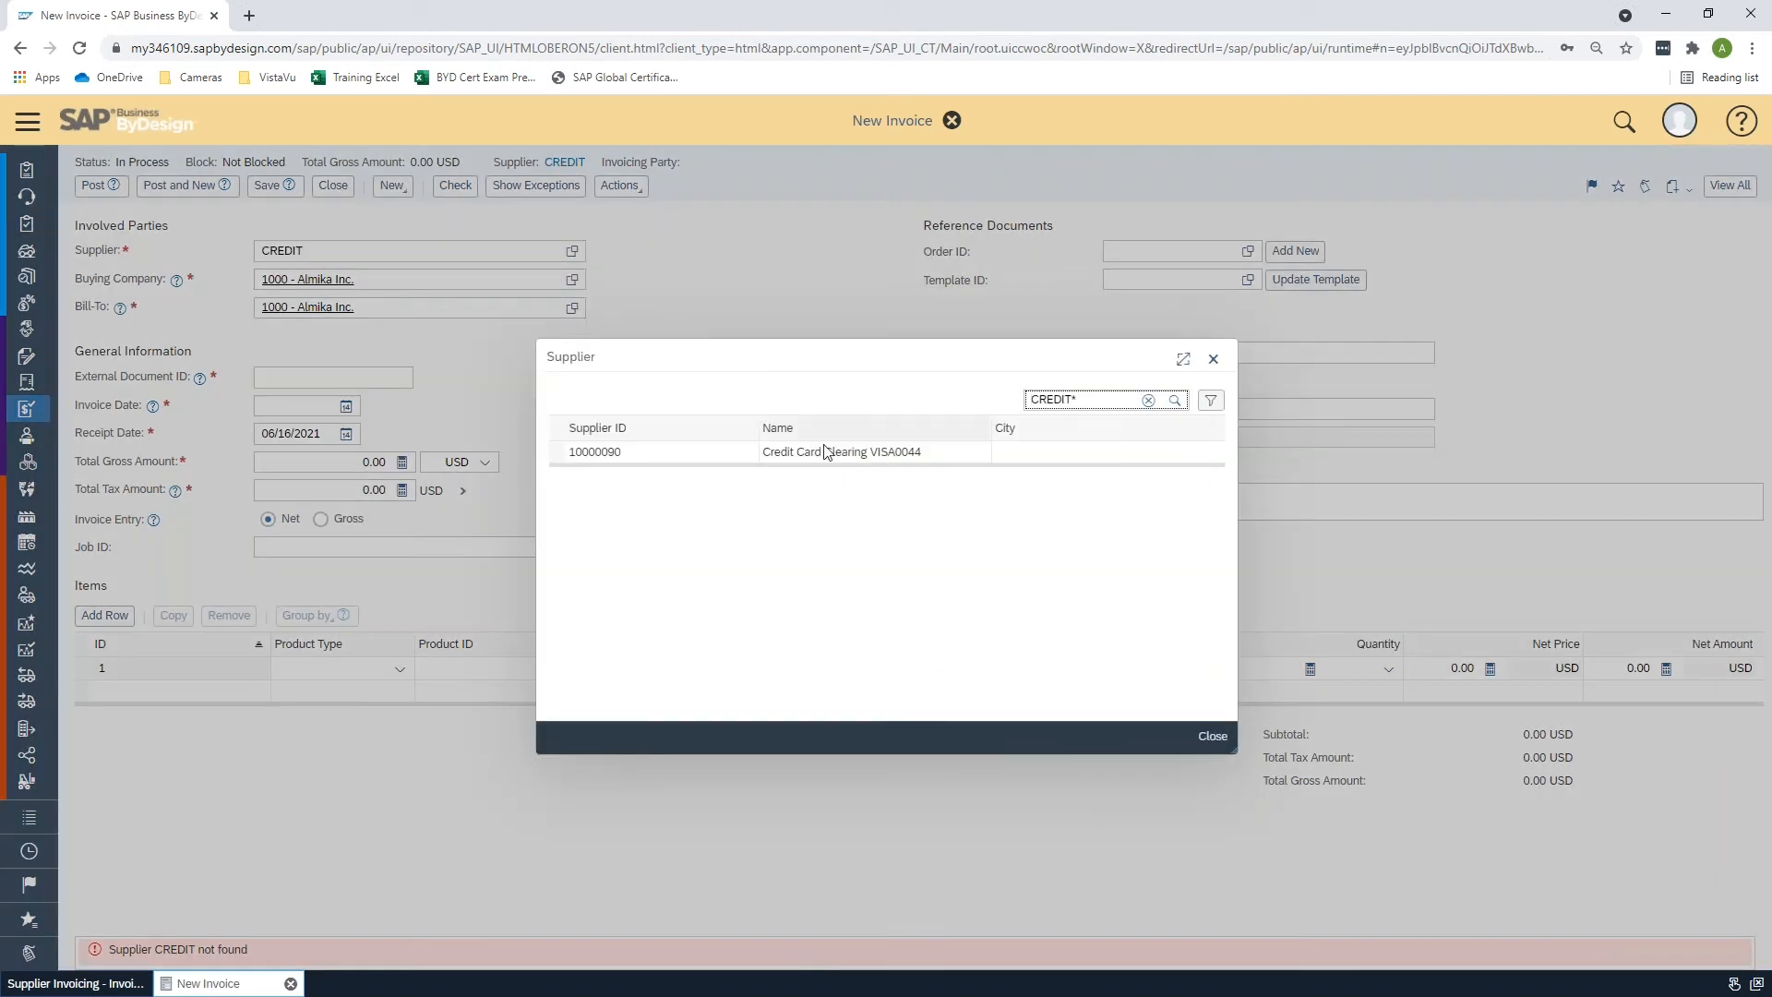
left_click(609, 451)
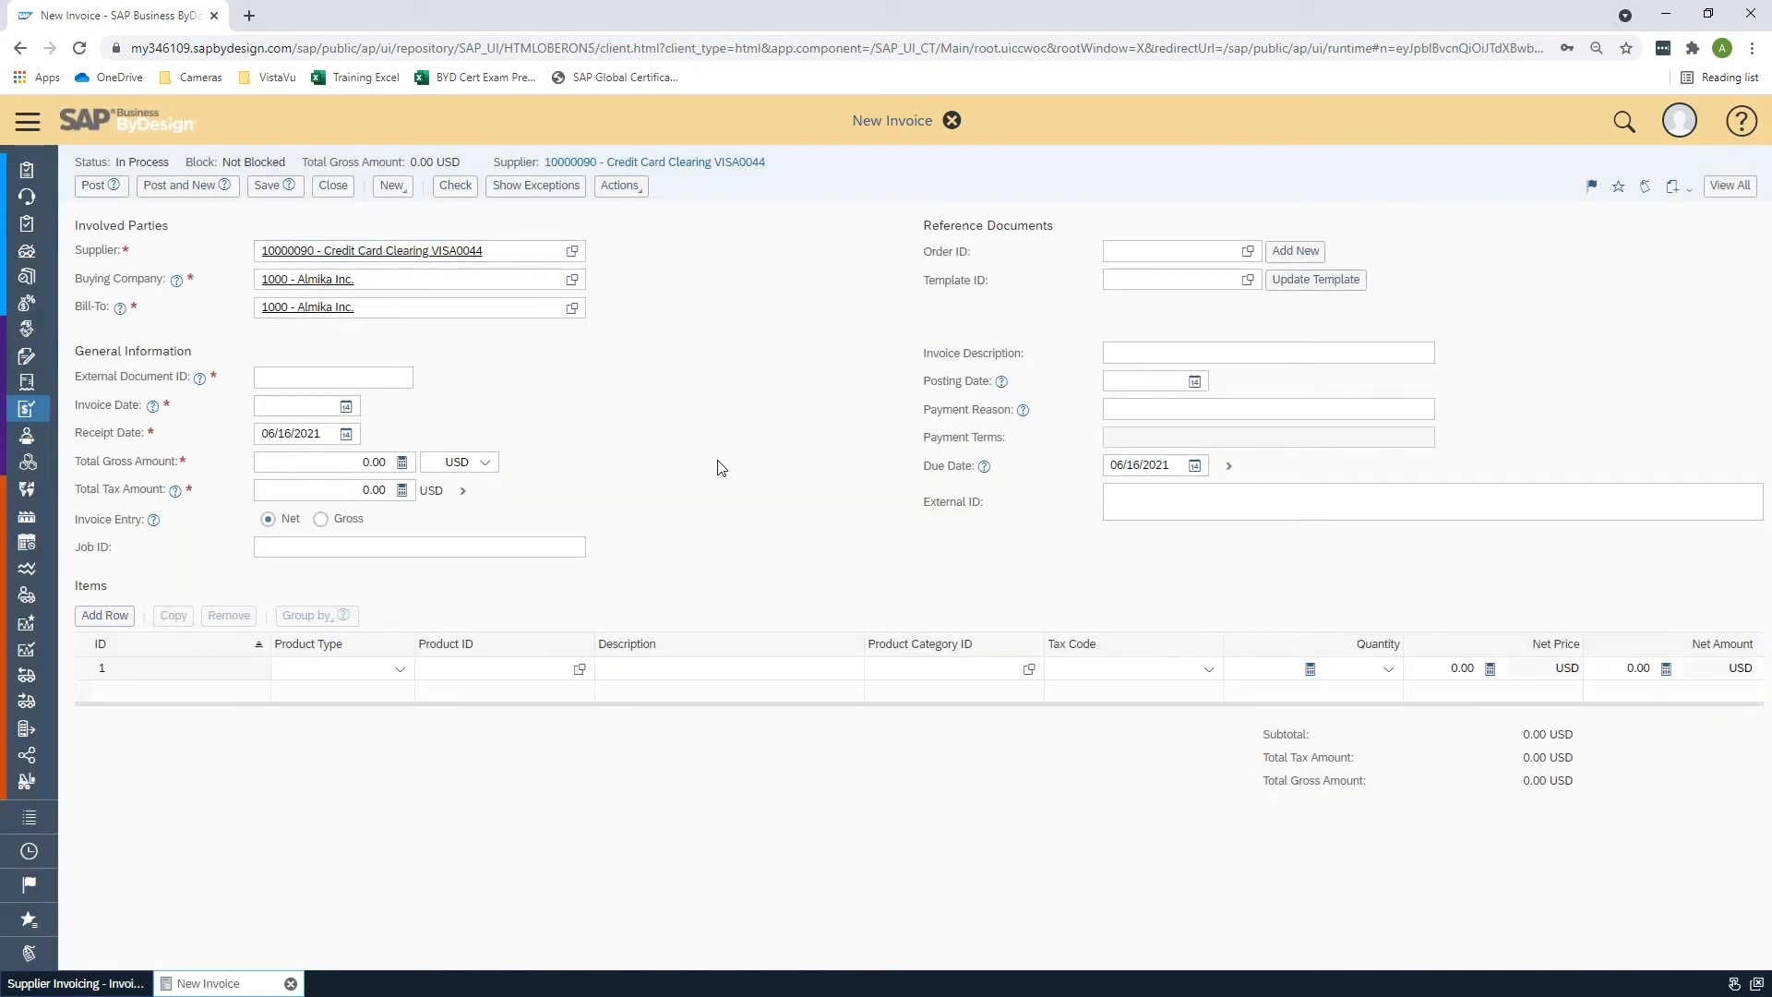
- Browse the available tax codes, G/L accounts and account assignment types, then close the invoice without saving
left_click(280, 374)
left_click(804, 675)
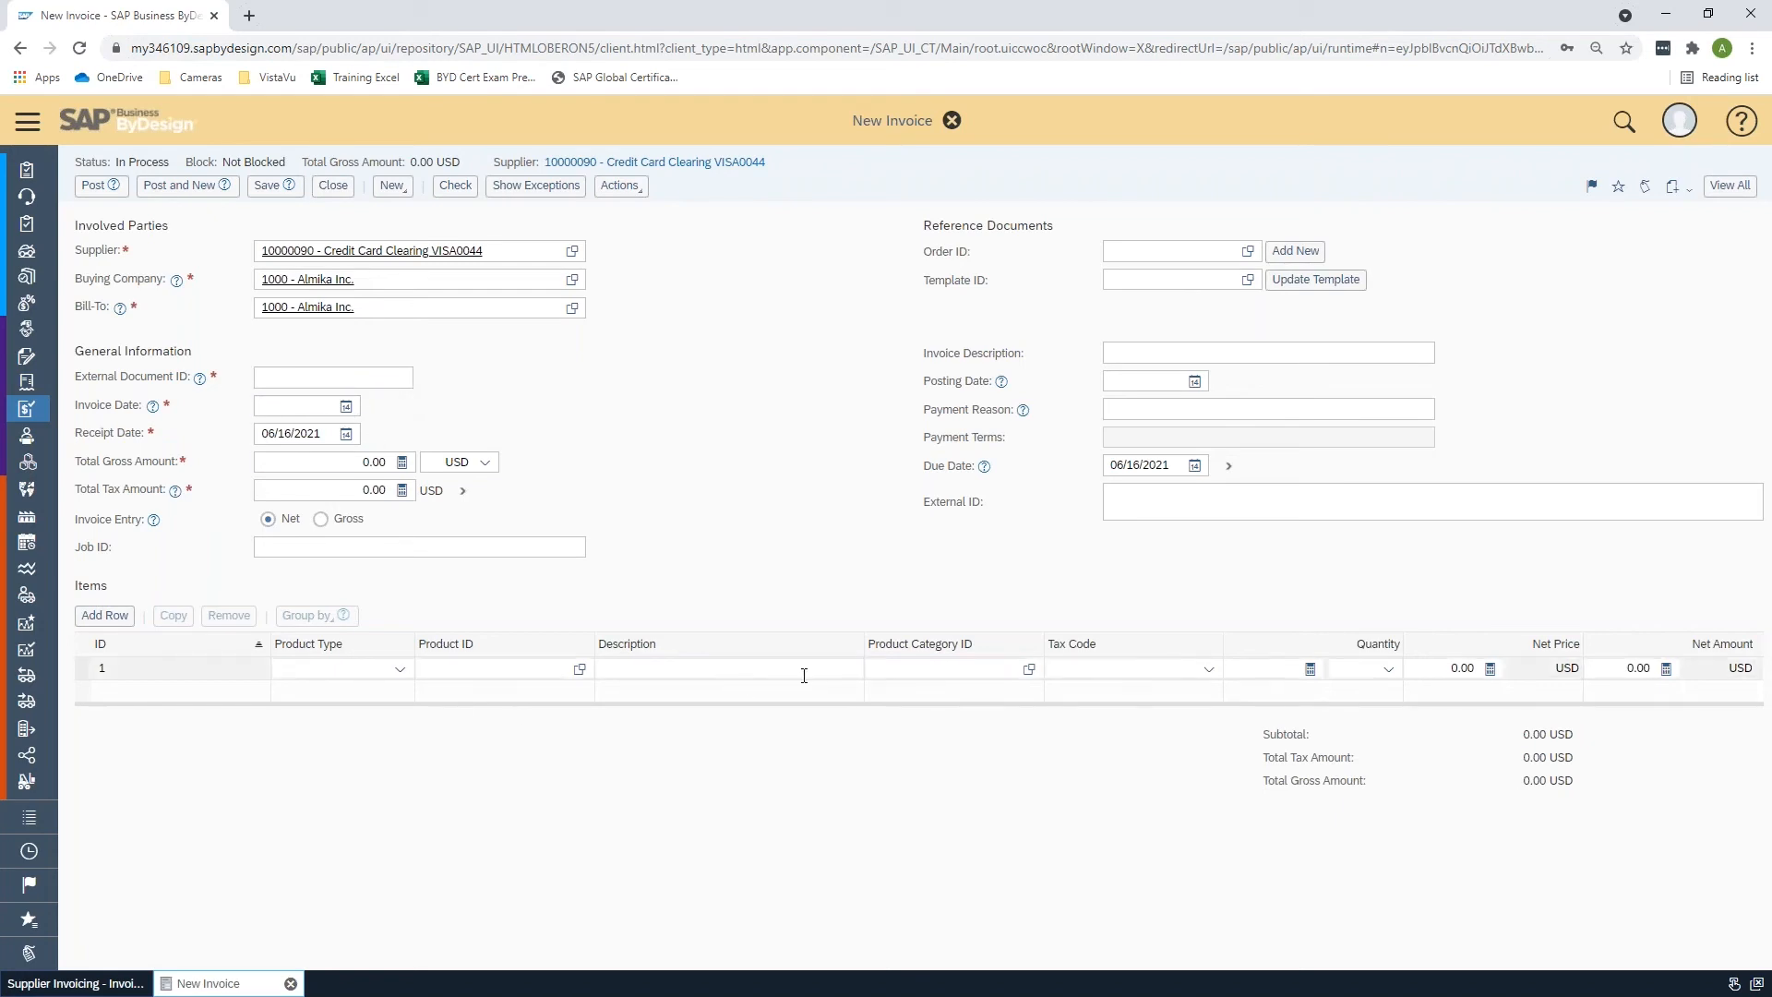
left_click(1202, 676)
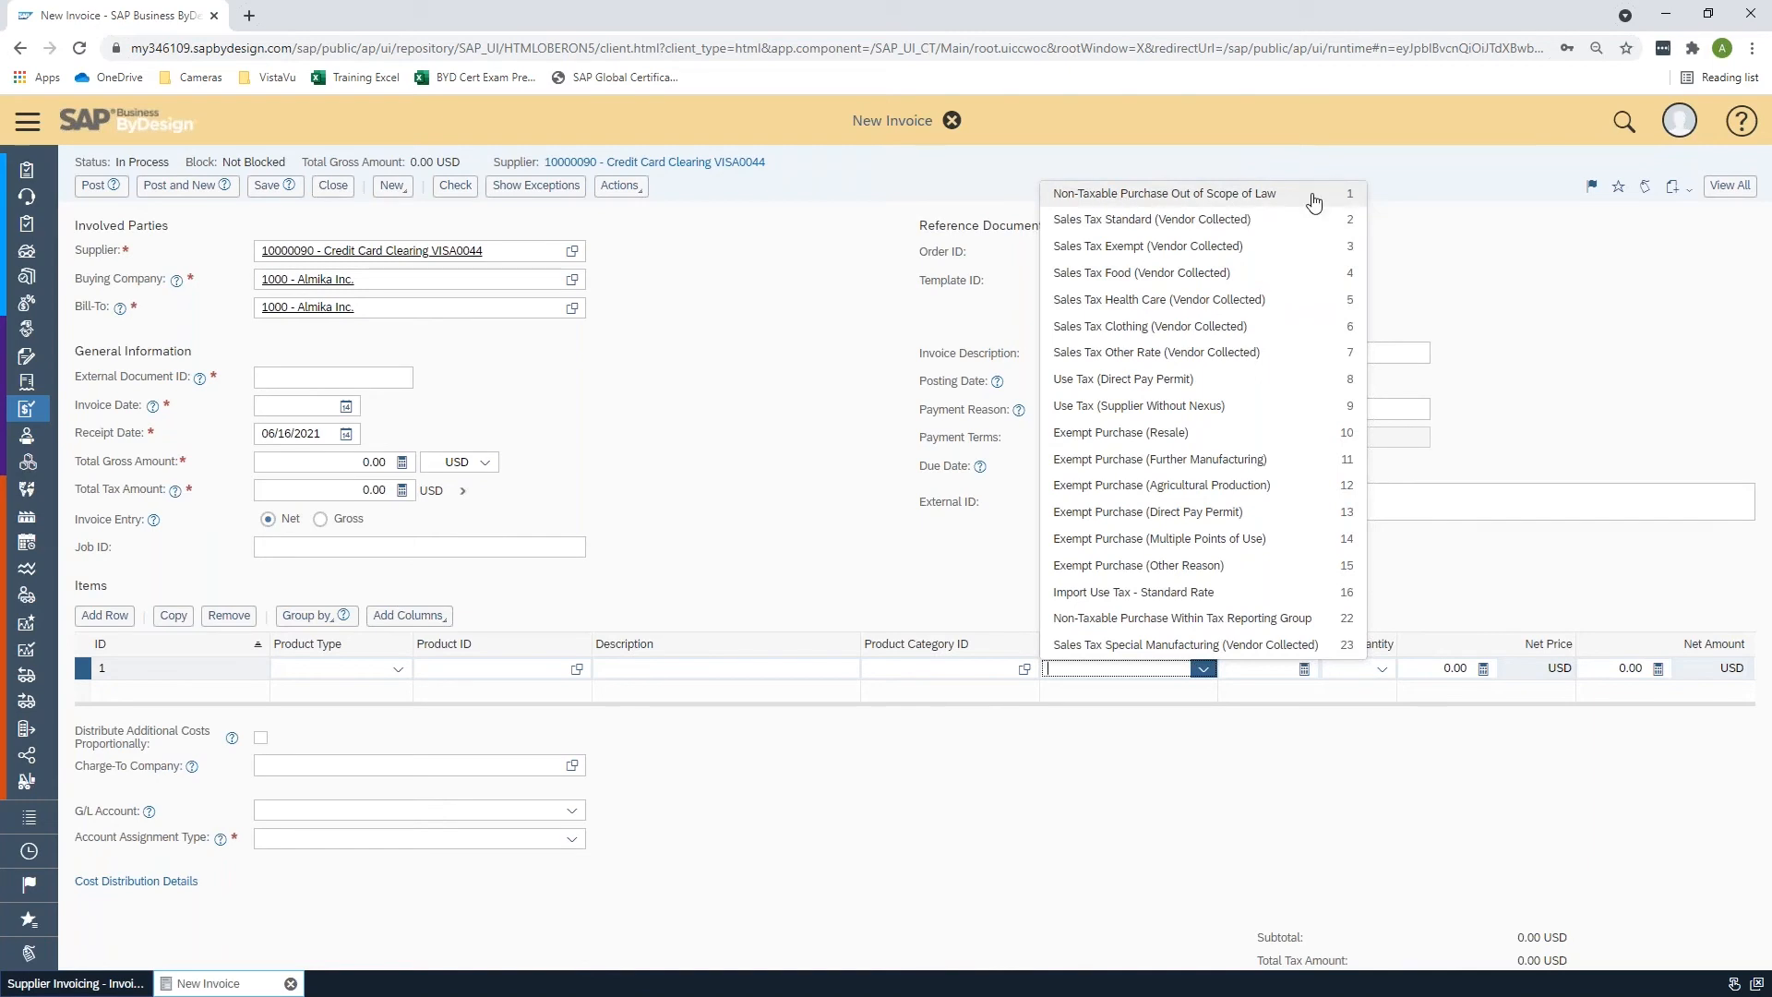
left_click(1513, 325)
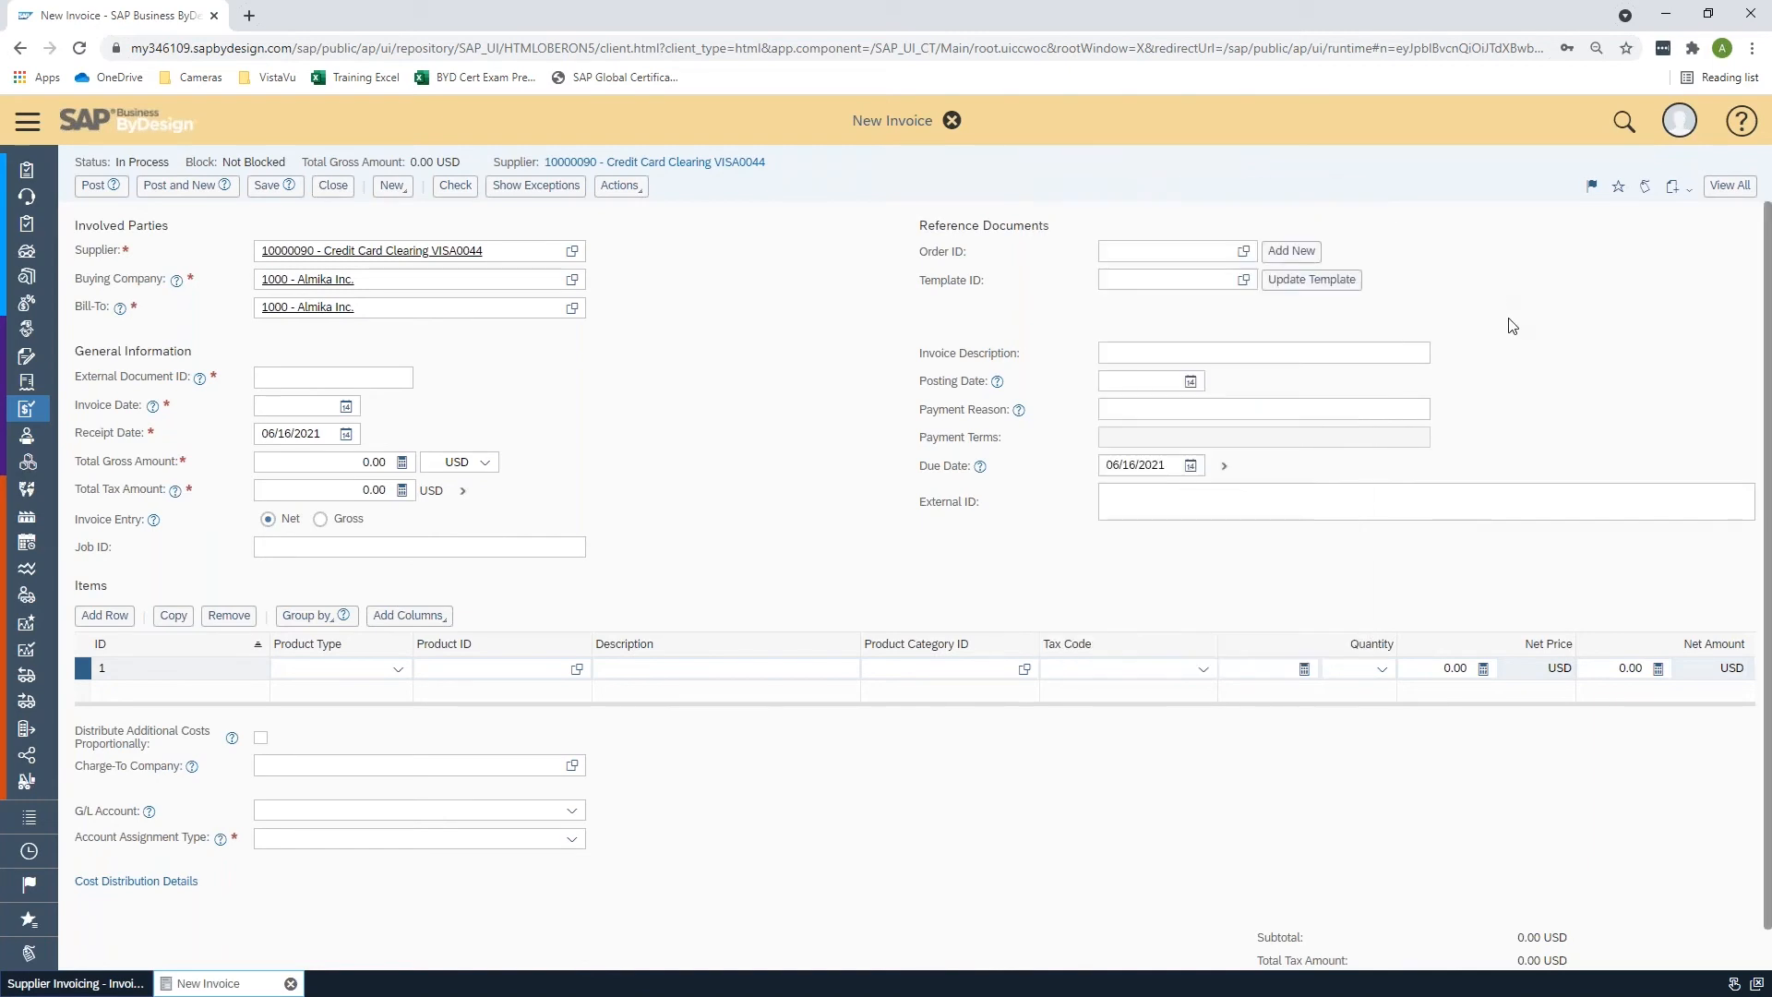
left_click(572, 812)
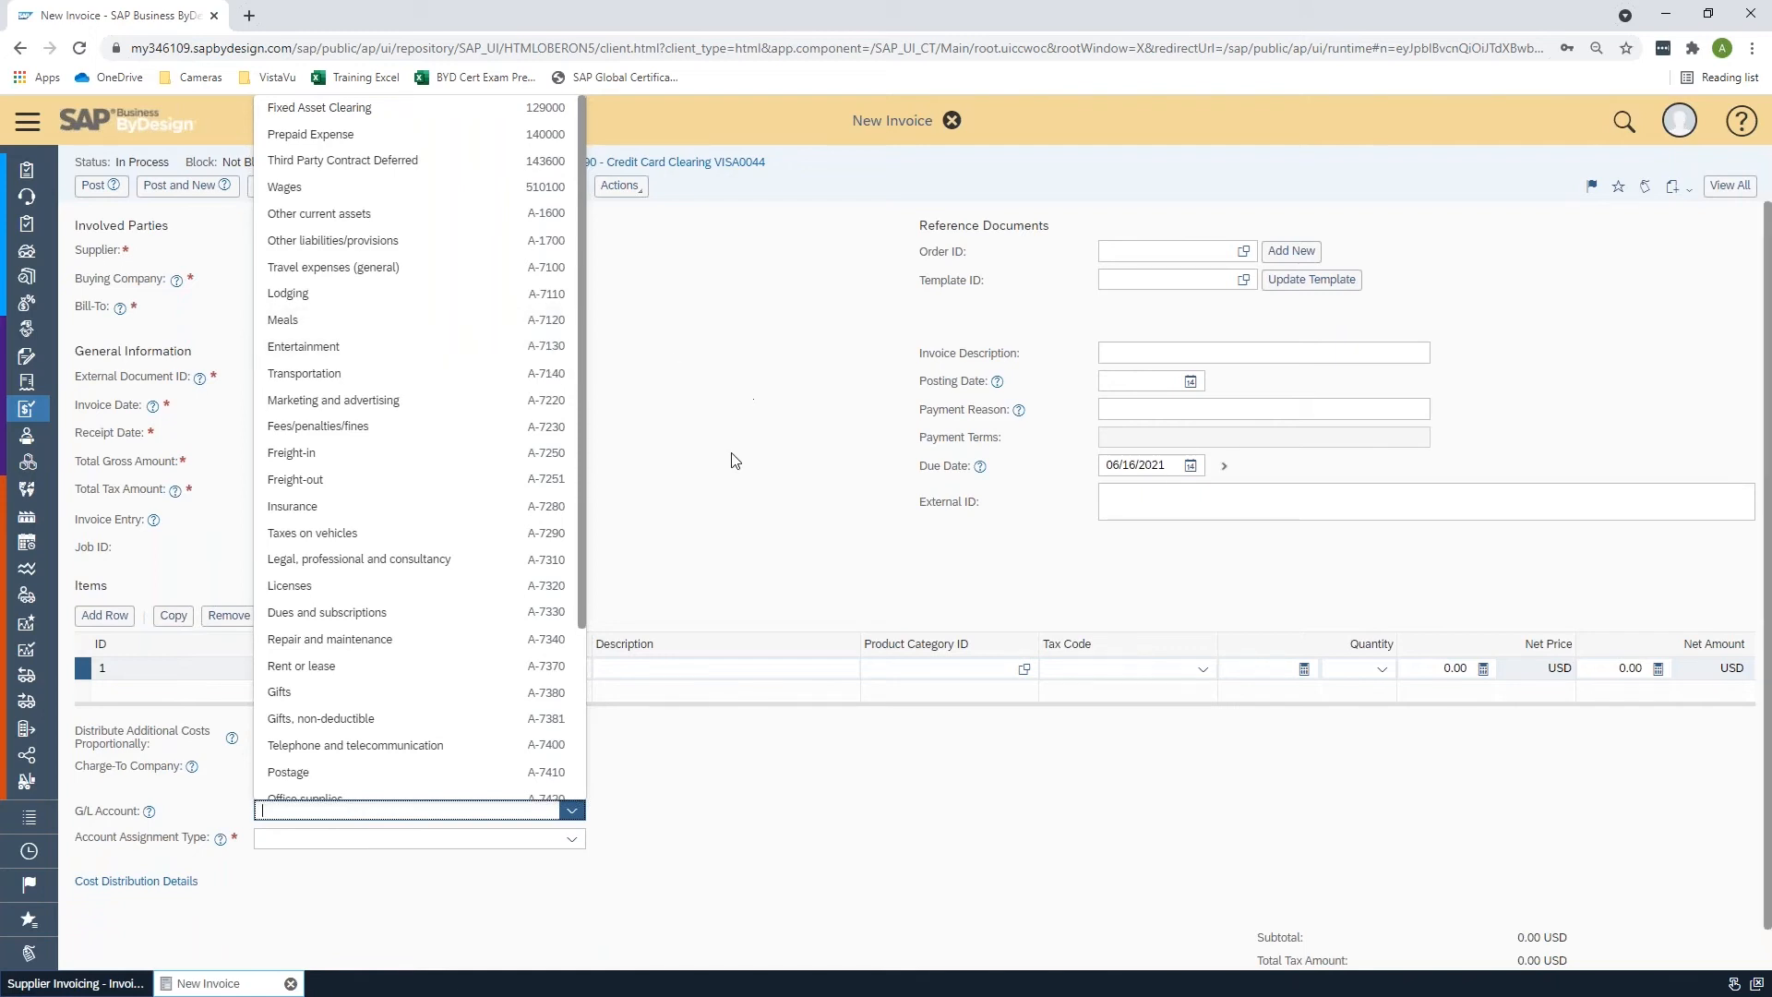
left_click(751, 485)
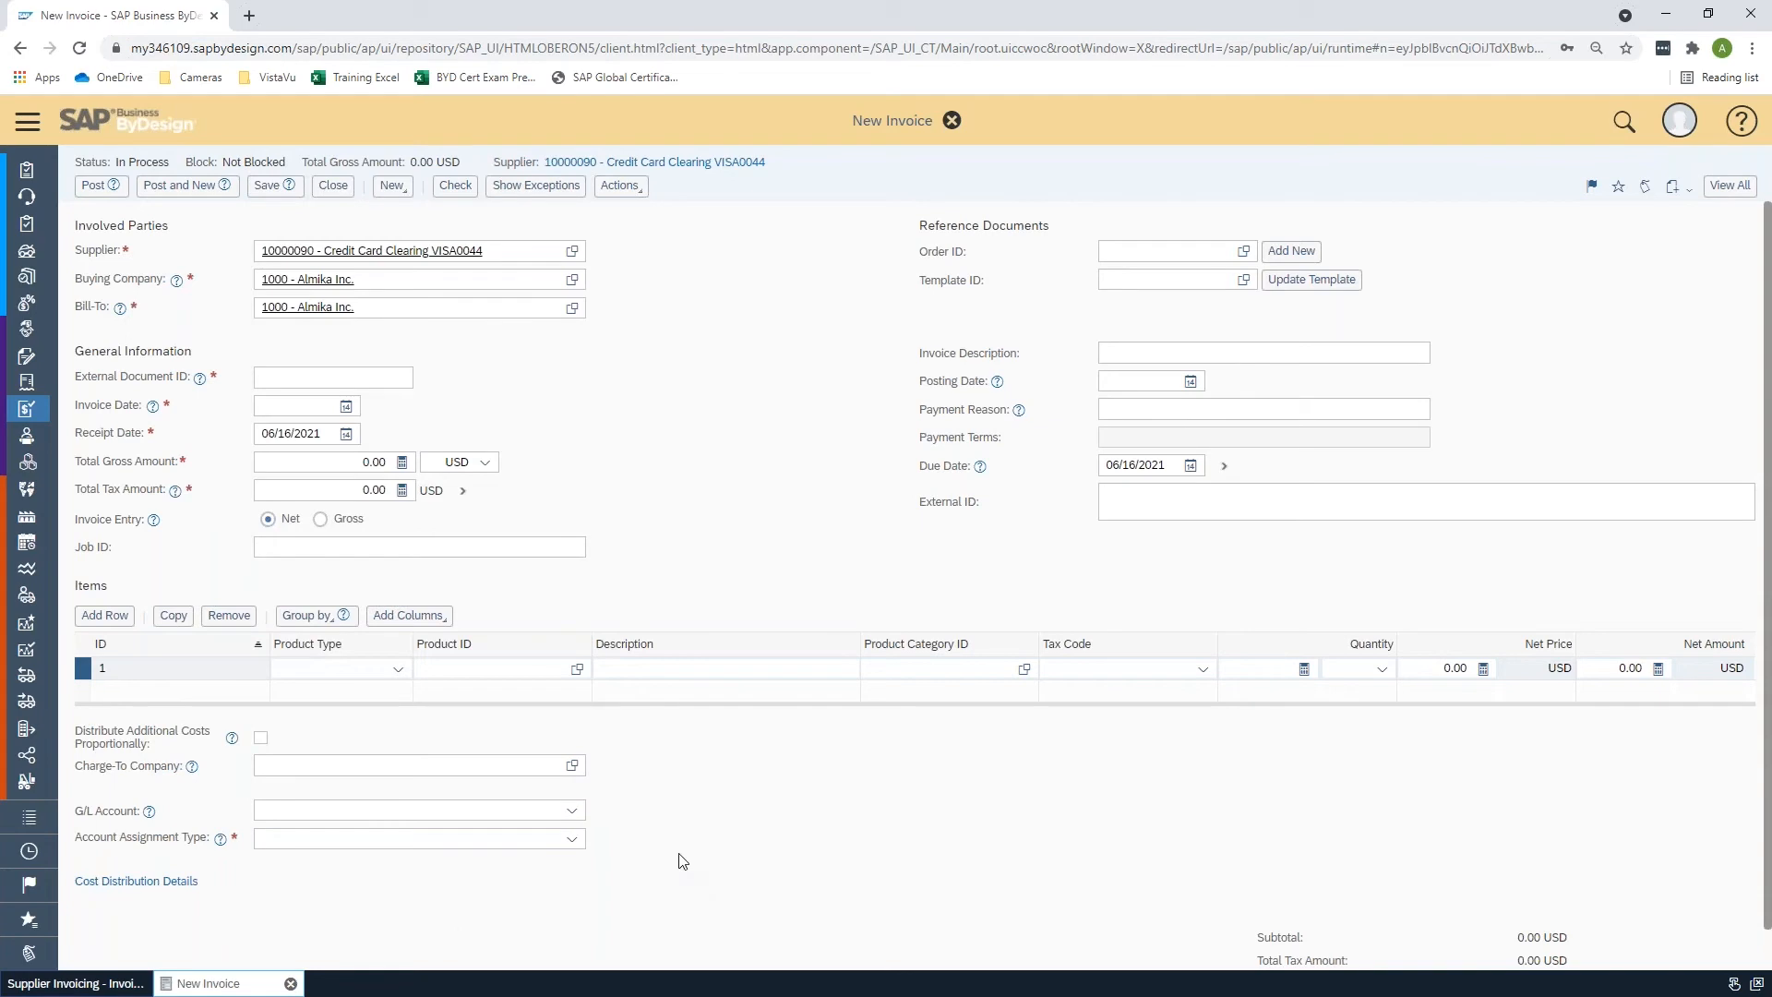
left_click(570, 840)
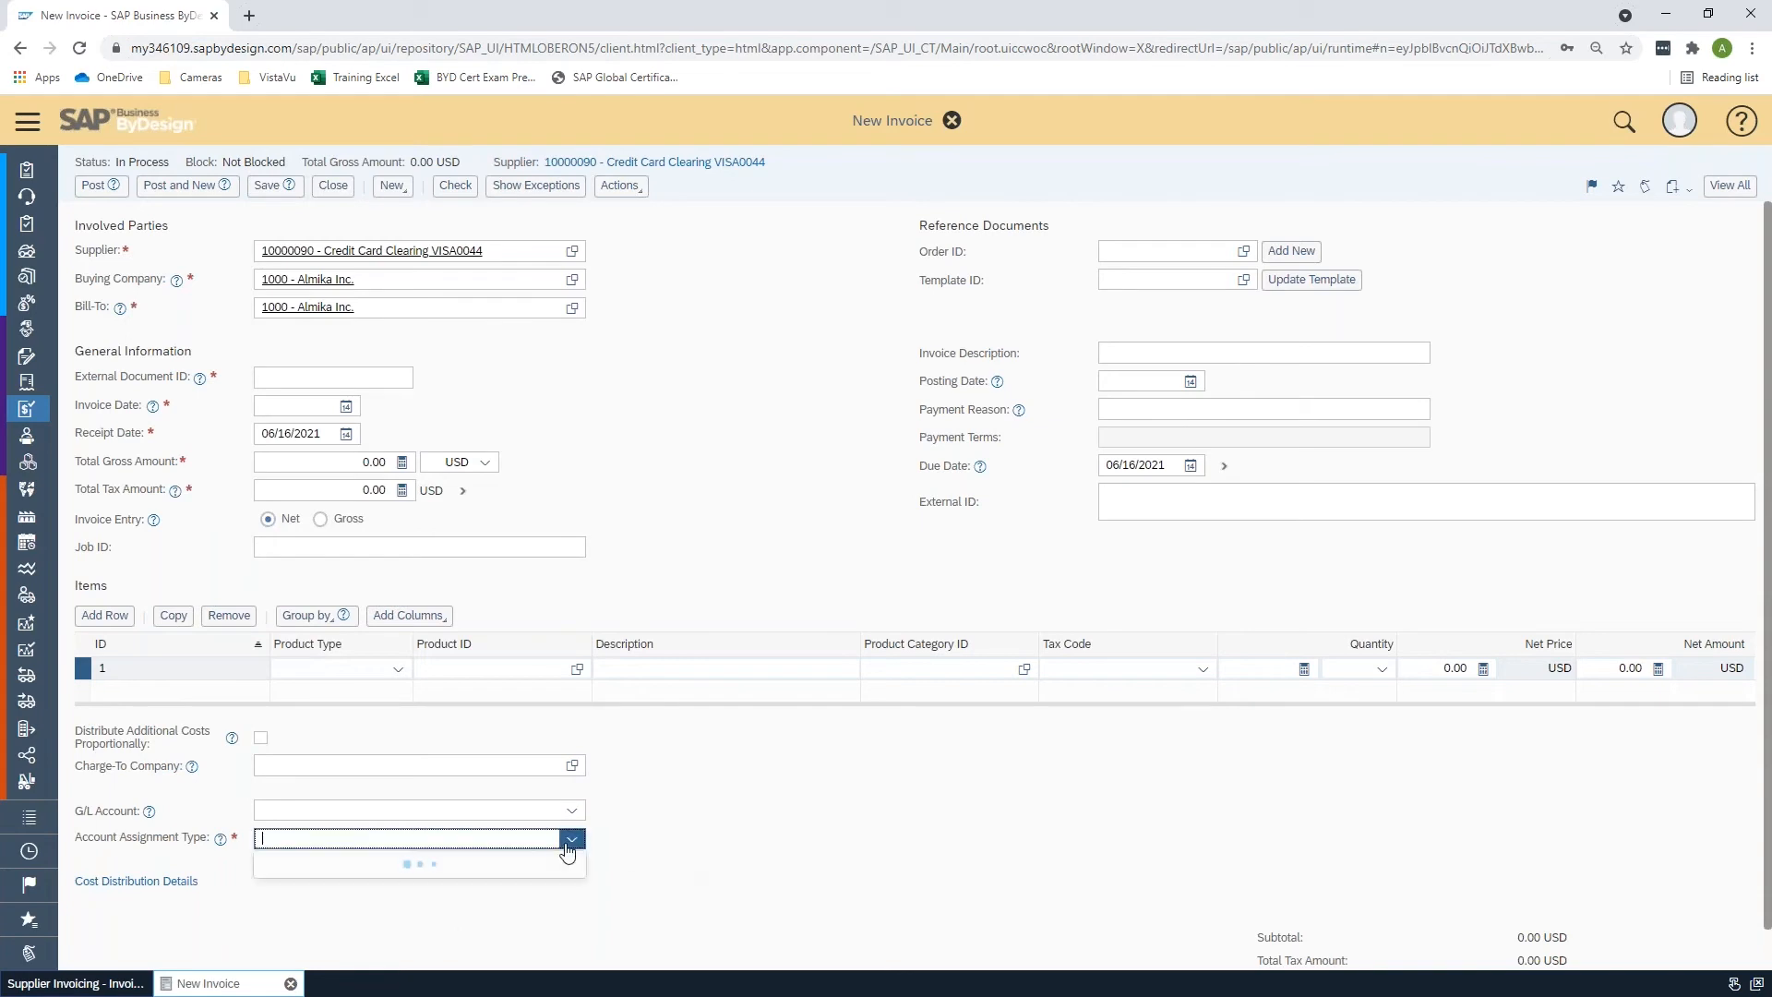
left_click(728, 838)
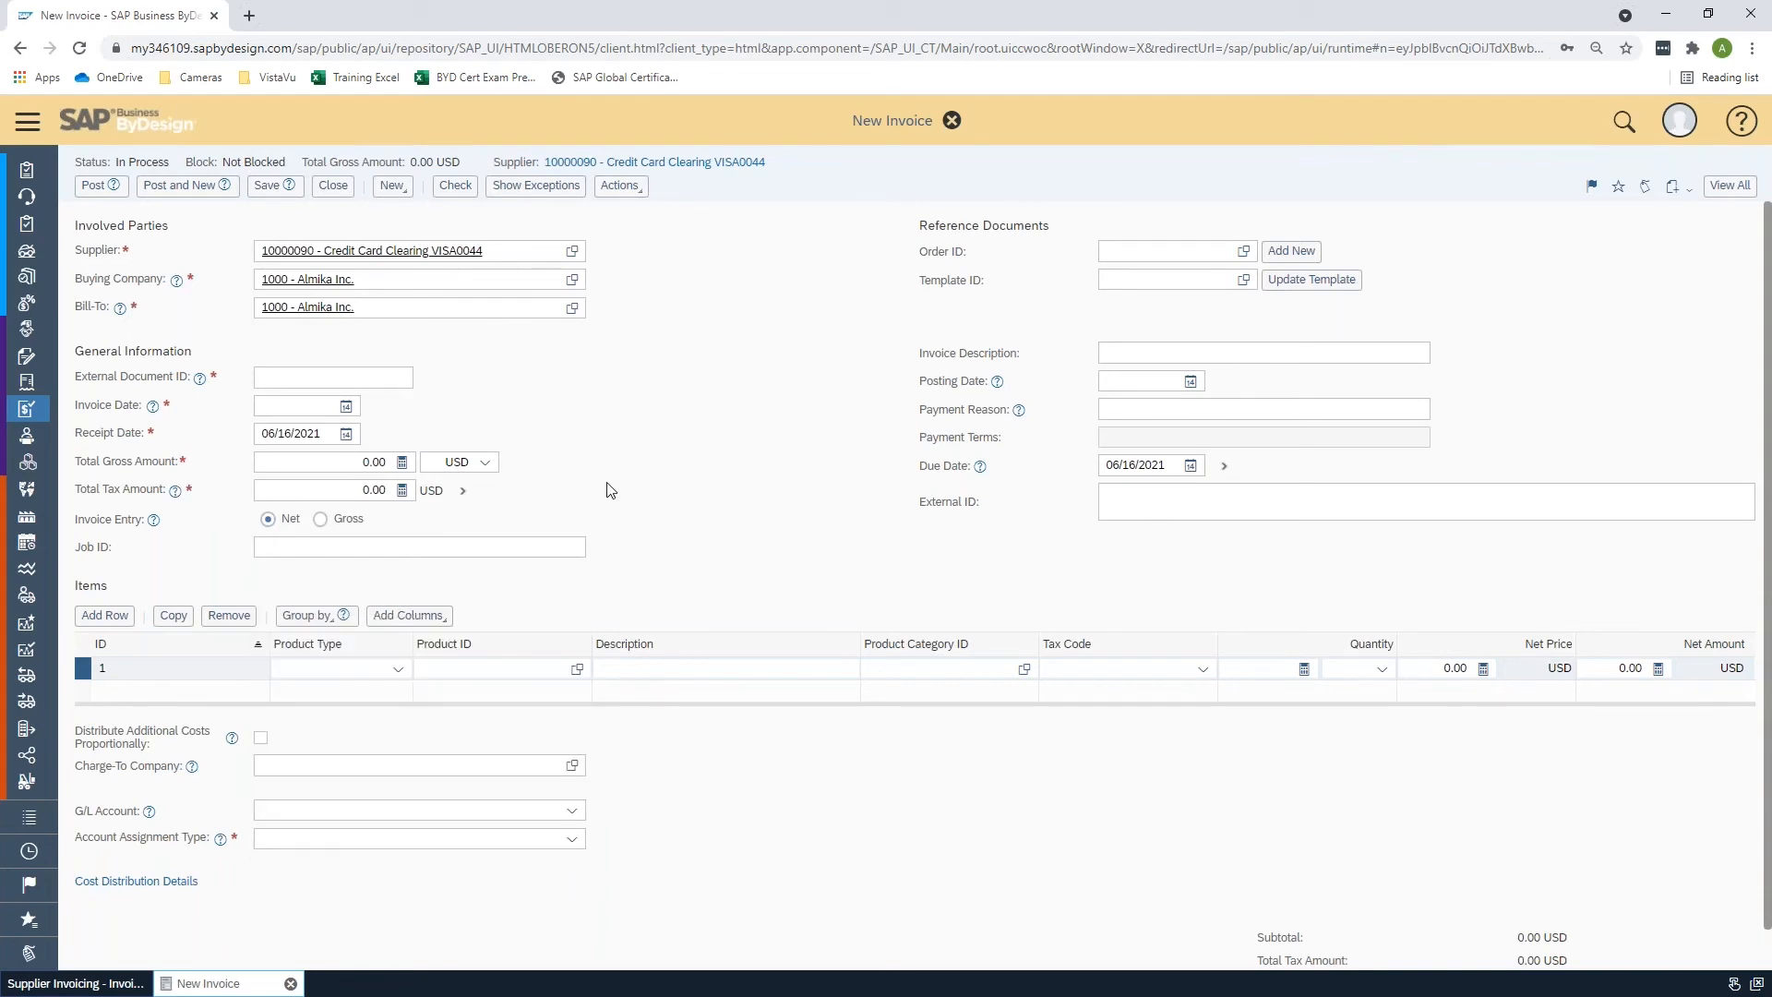
left_click(951, 120)
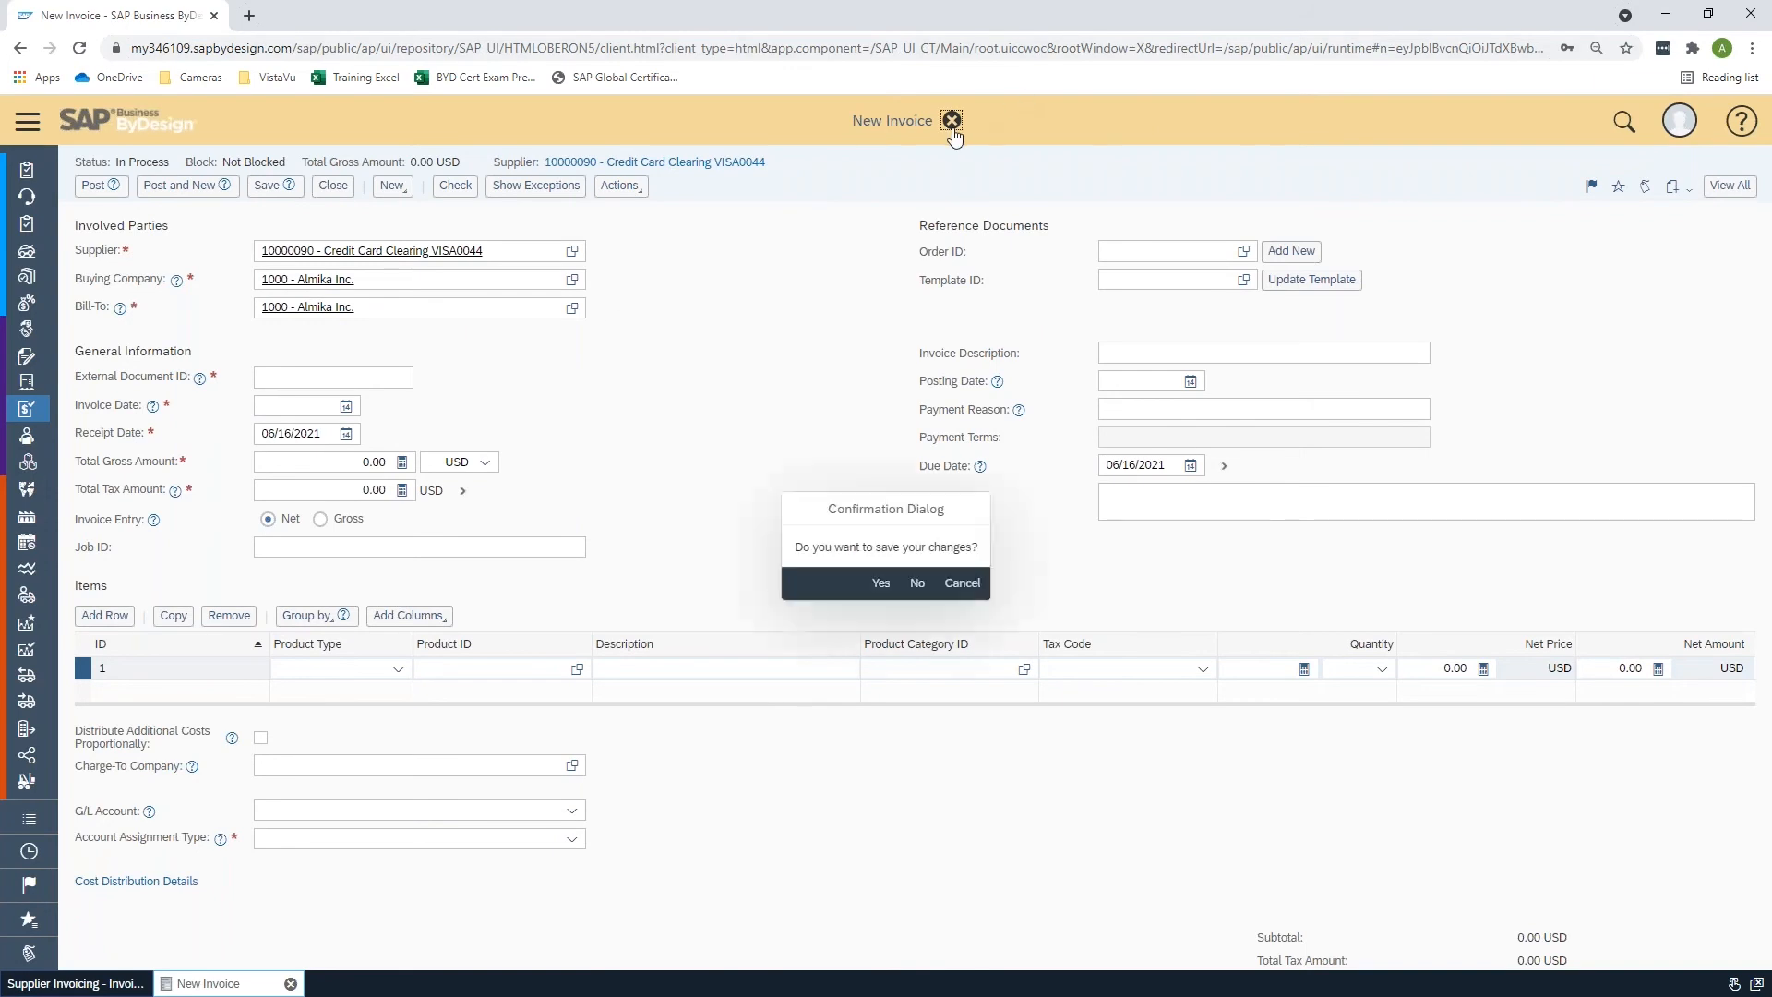
left_click(917, 582)
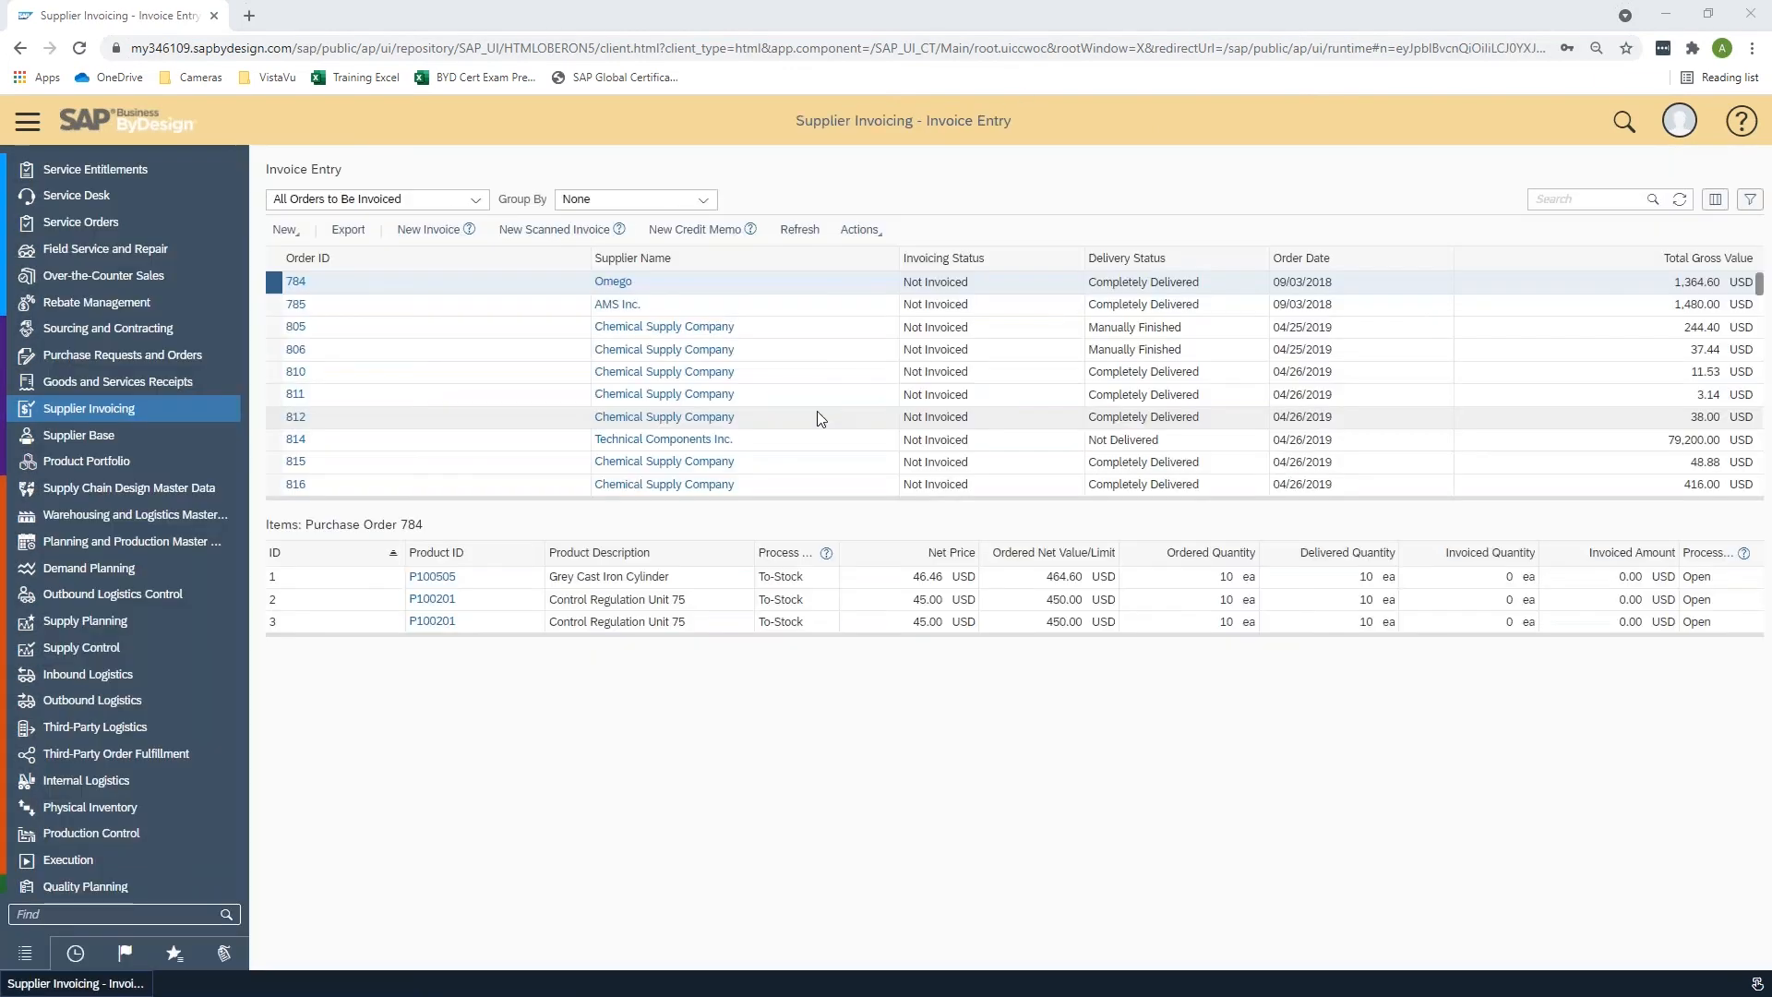
- Save the five filled template rows from Excel to SAP Business ByDesign and acknowledge the result
key("alt+Tab")
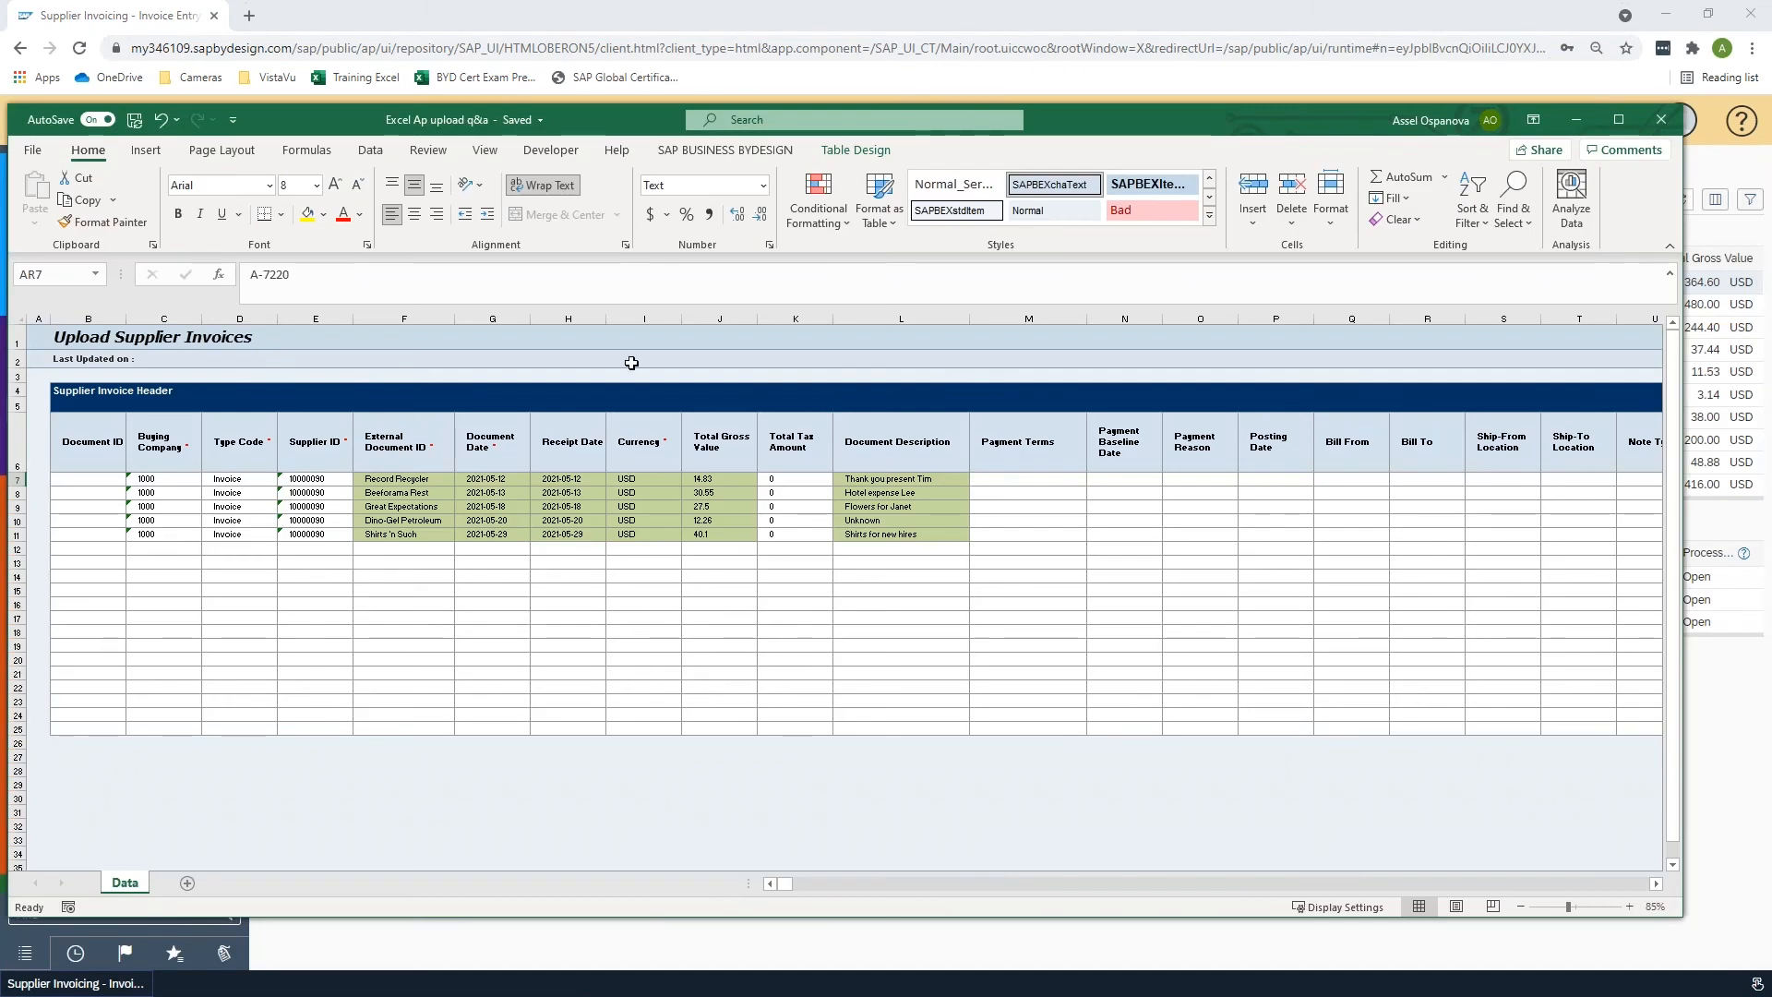
left_click(725, 150)
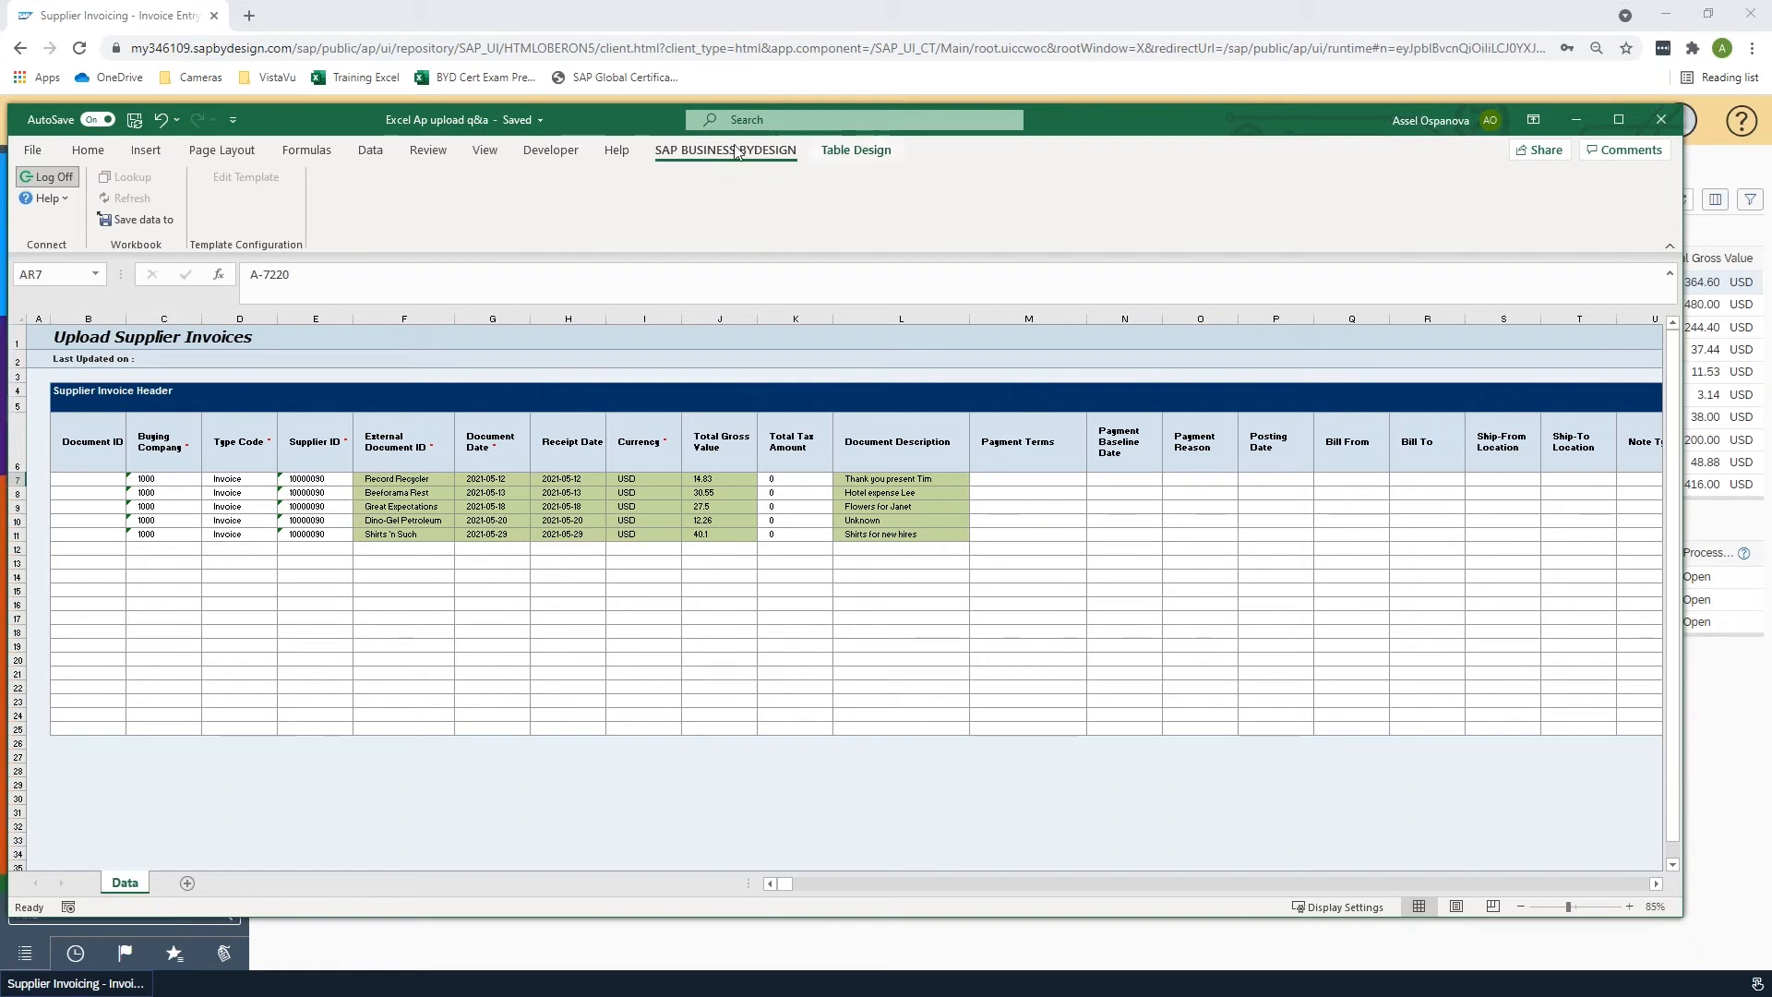
left_click(118, 222)
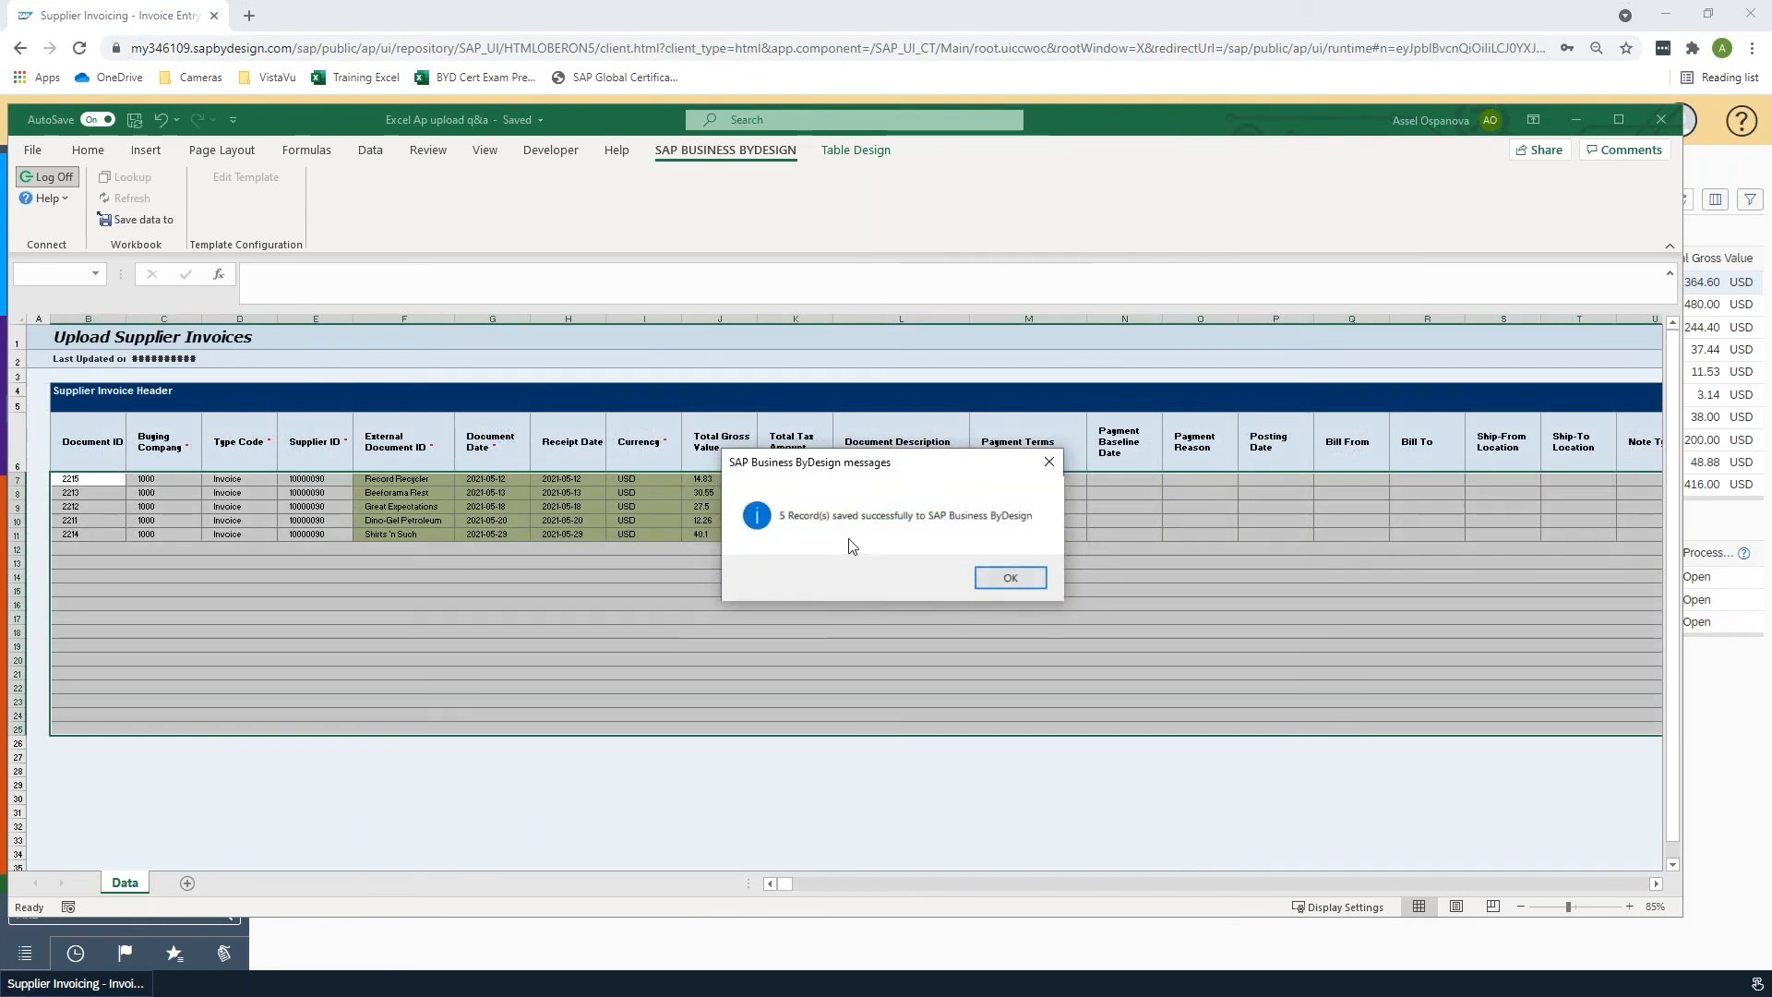
left_click(1010, 579)
- Open uploaded invoice 2215 from the Invoices and Credit Memos list, review its item account assignment, and post it
left_click(412, 18)
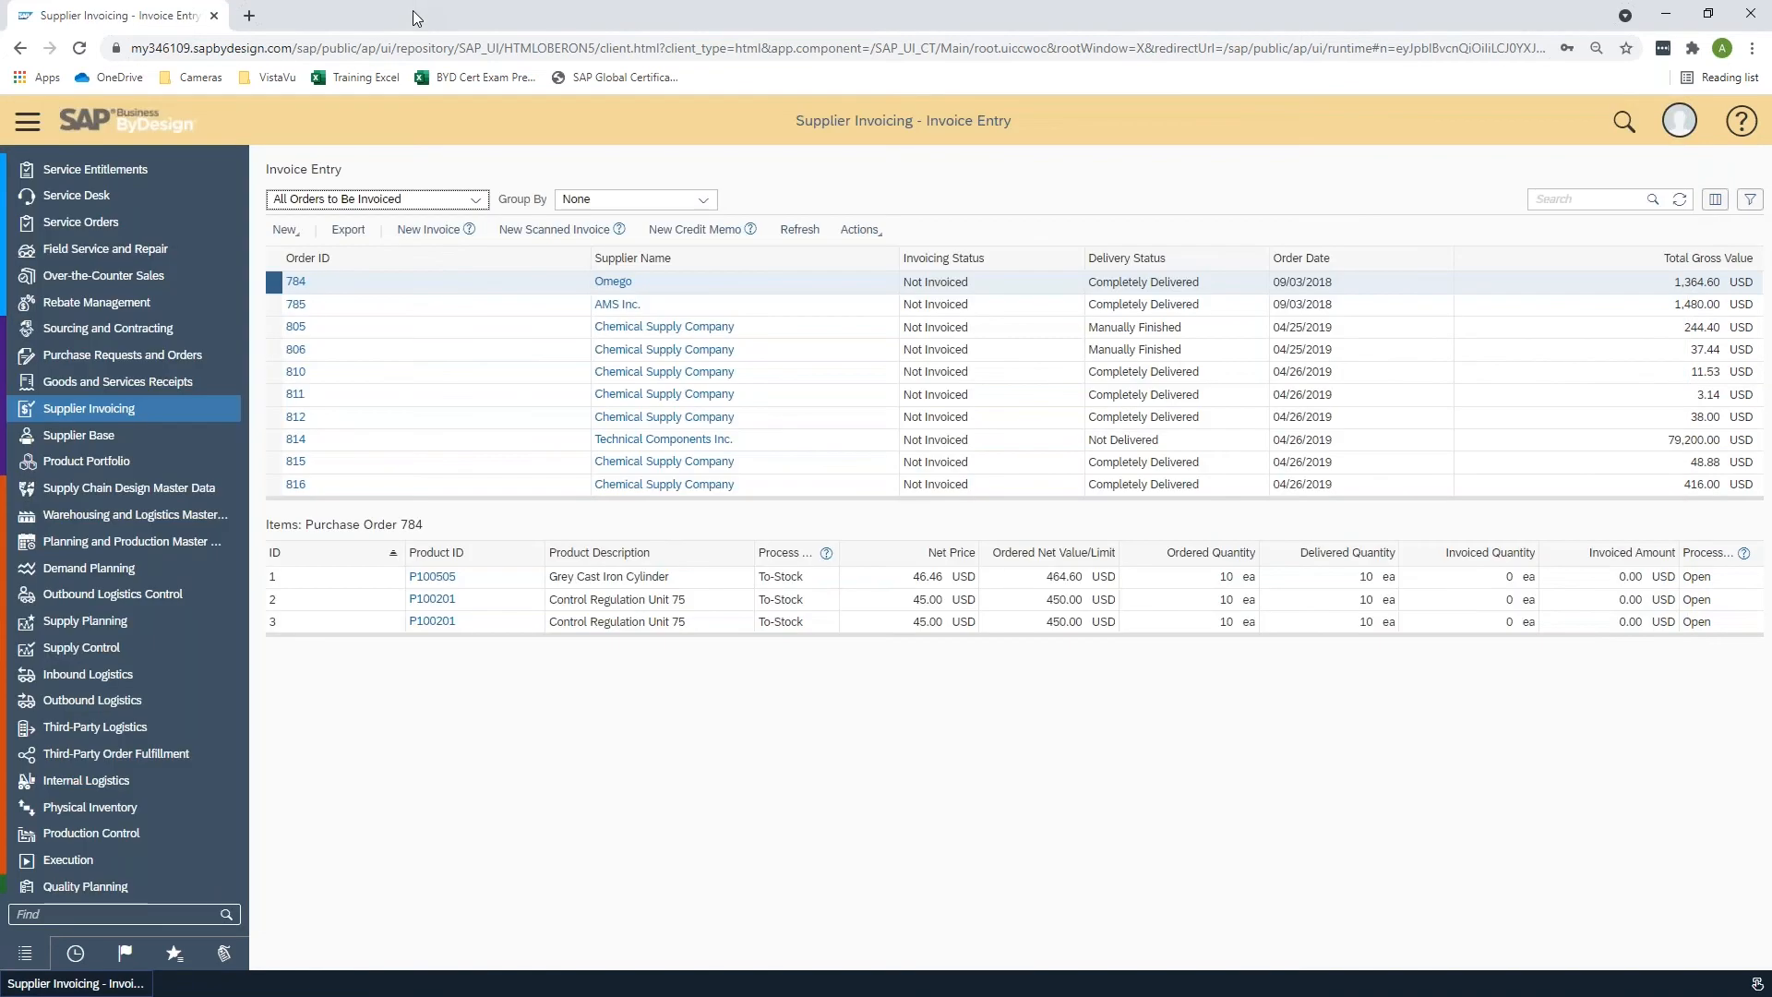
mouse_move(183, 417)
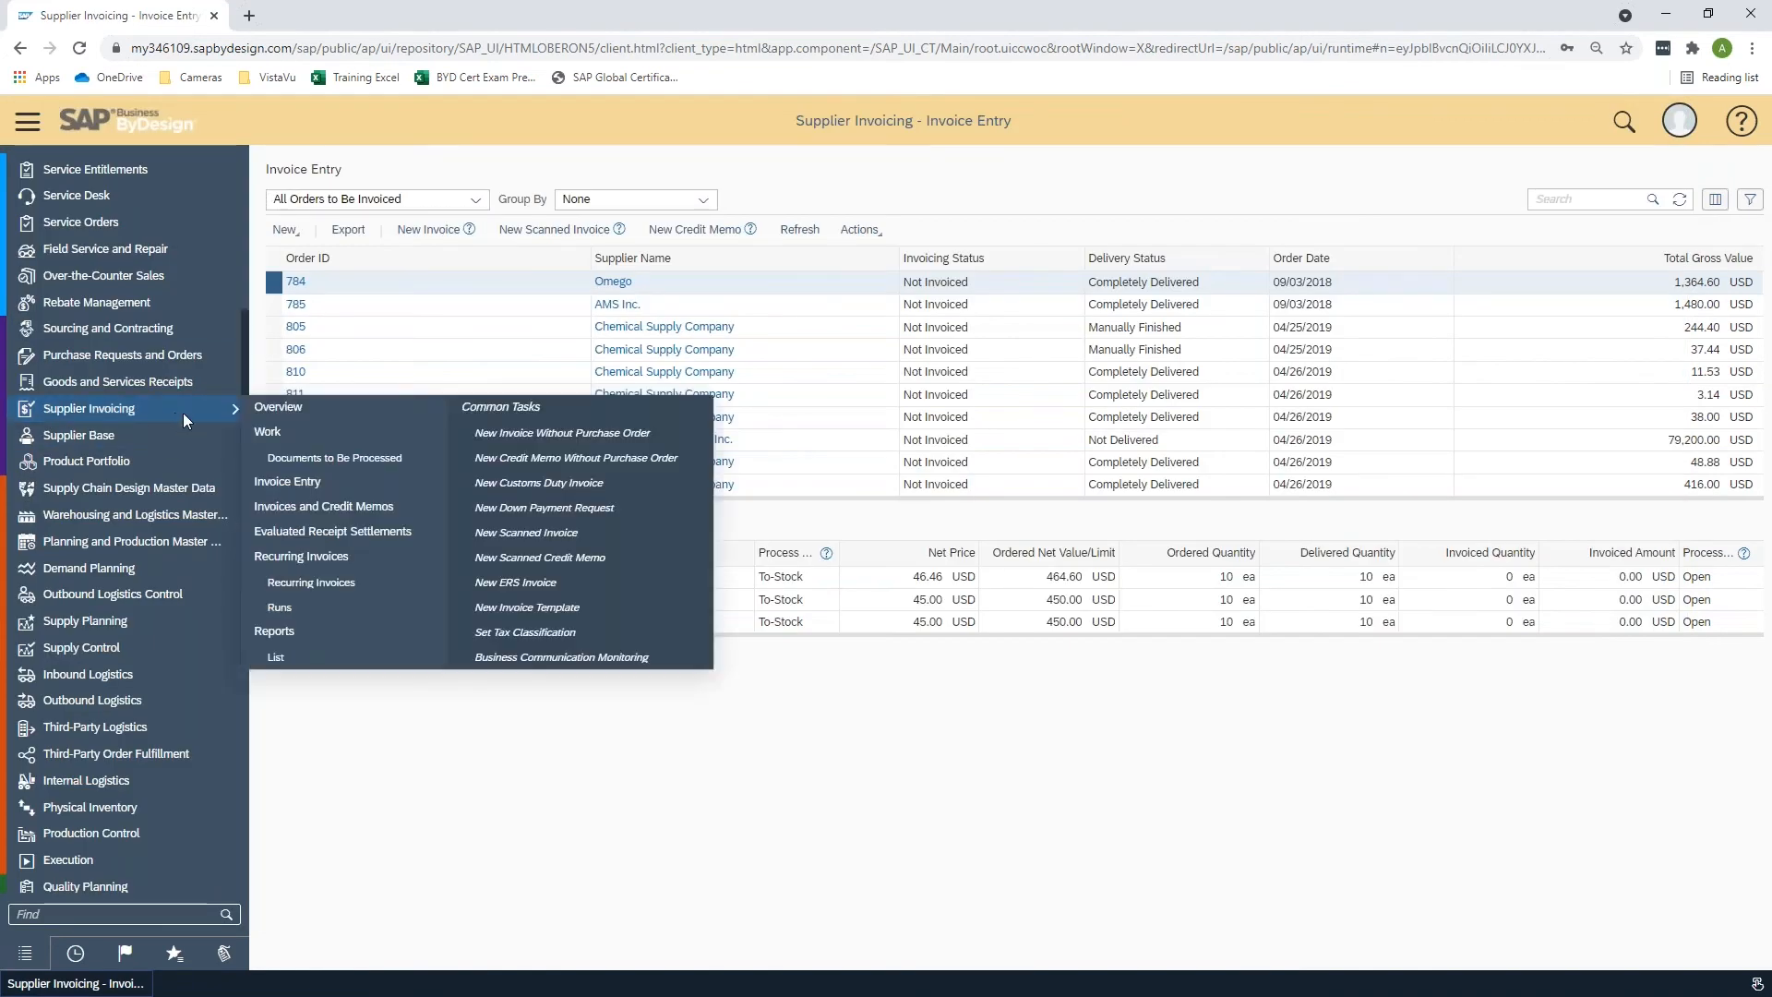
left_click(327, 508)
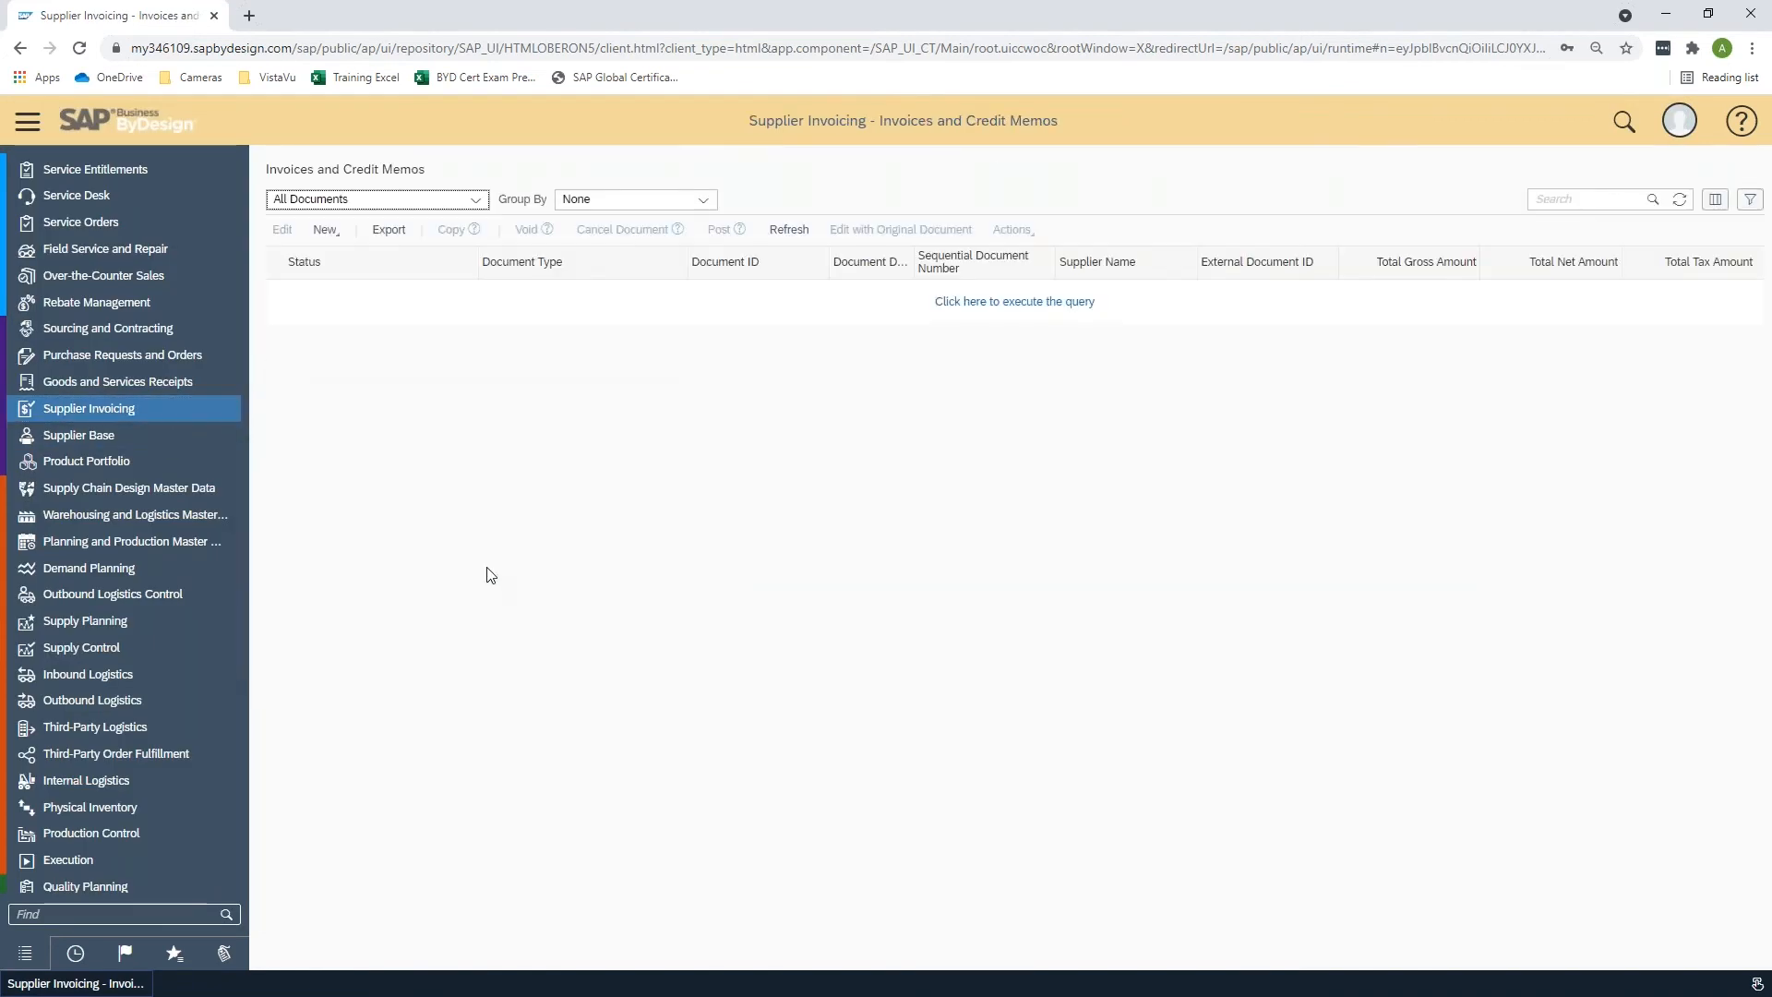
left_click(976, 305)
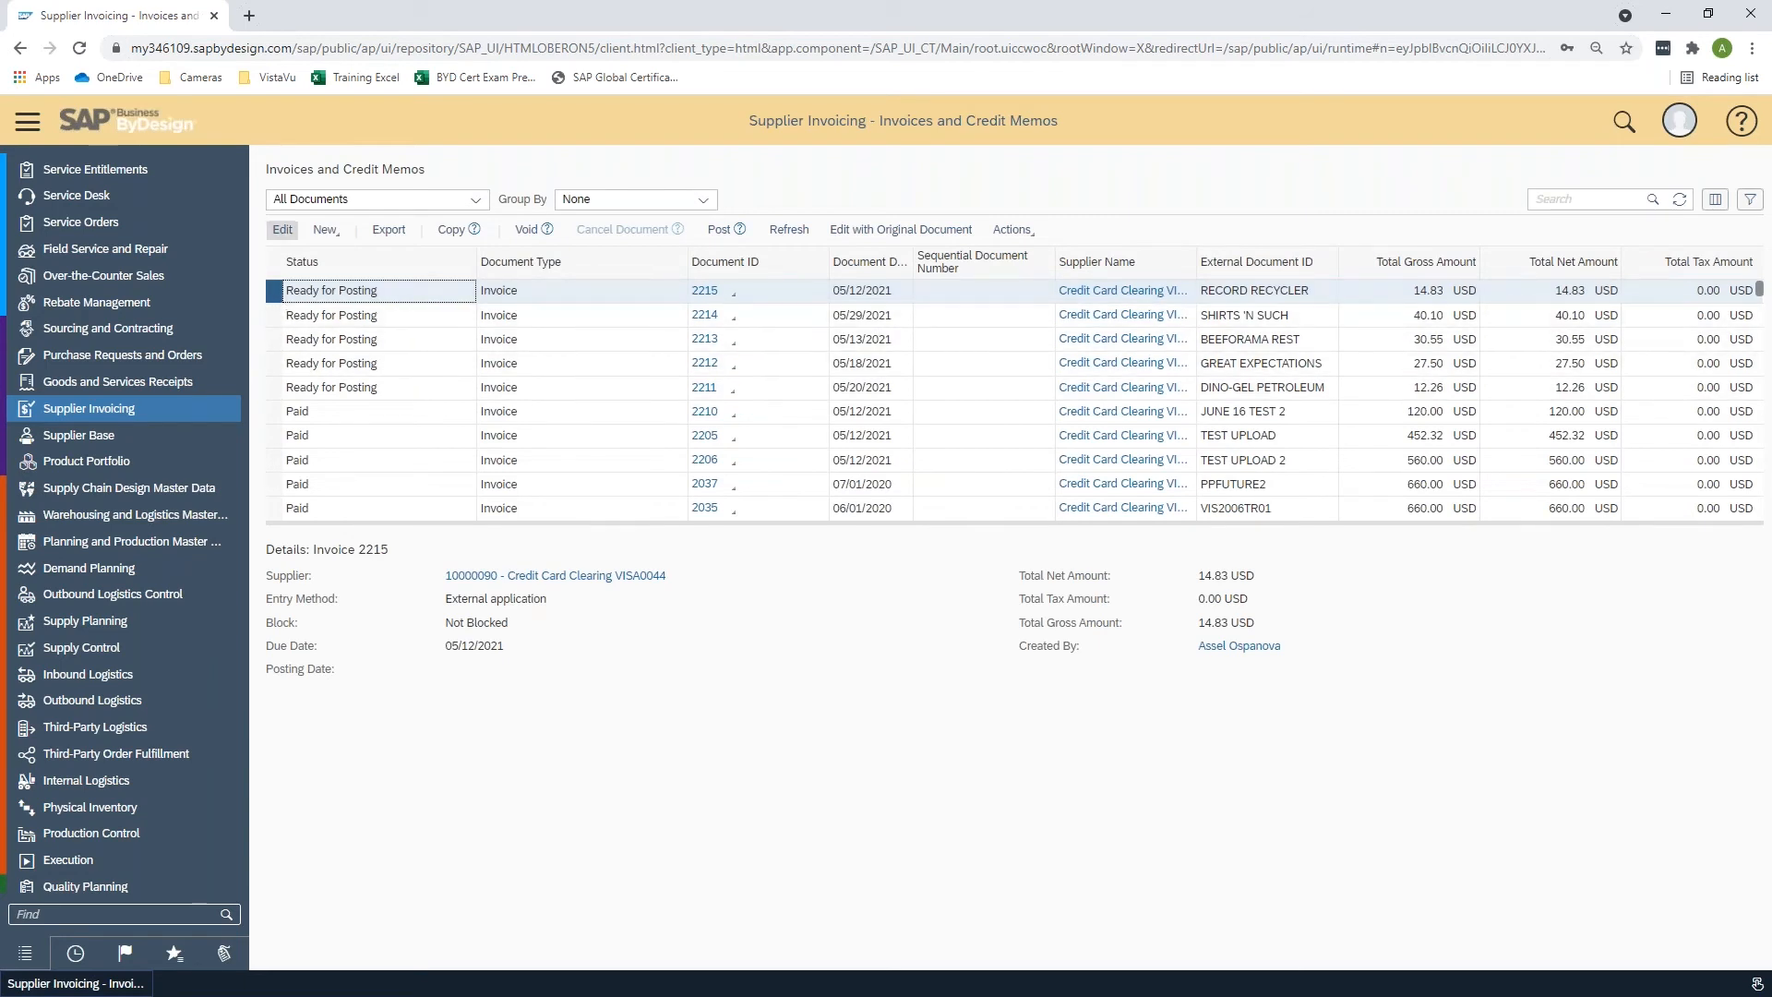
left_click(282, 230)
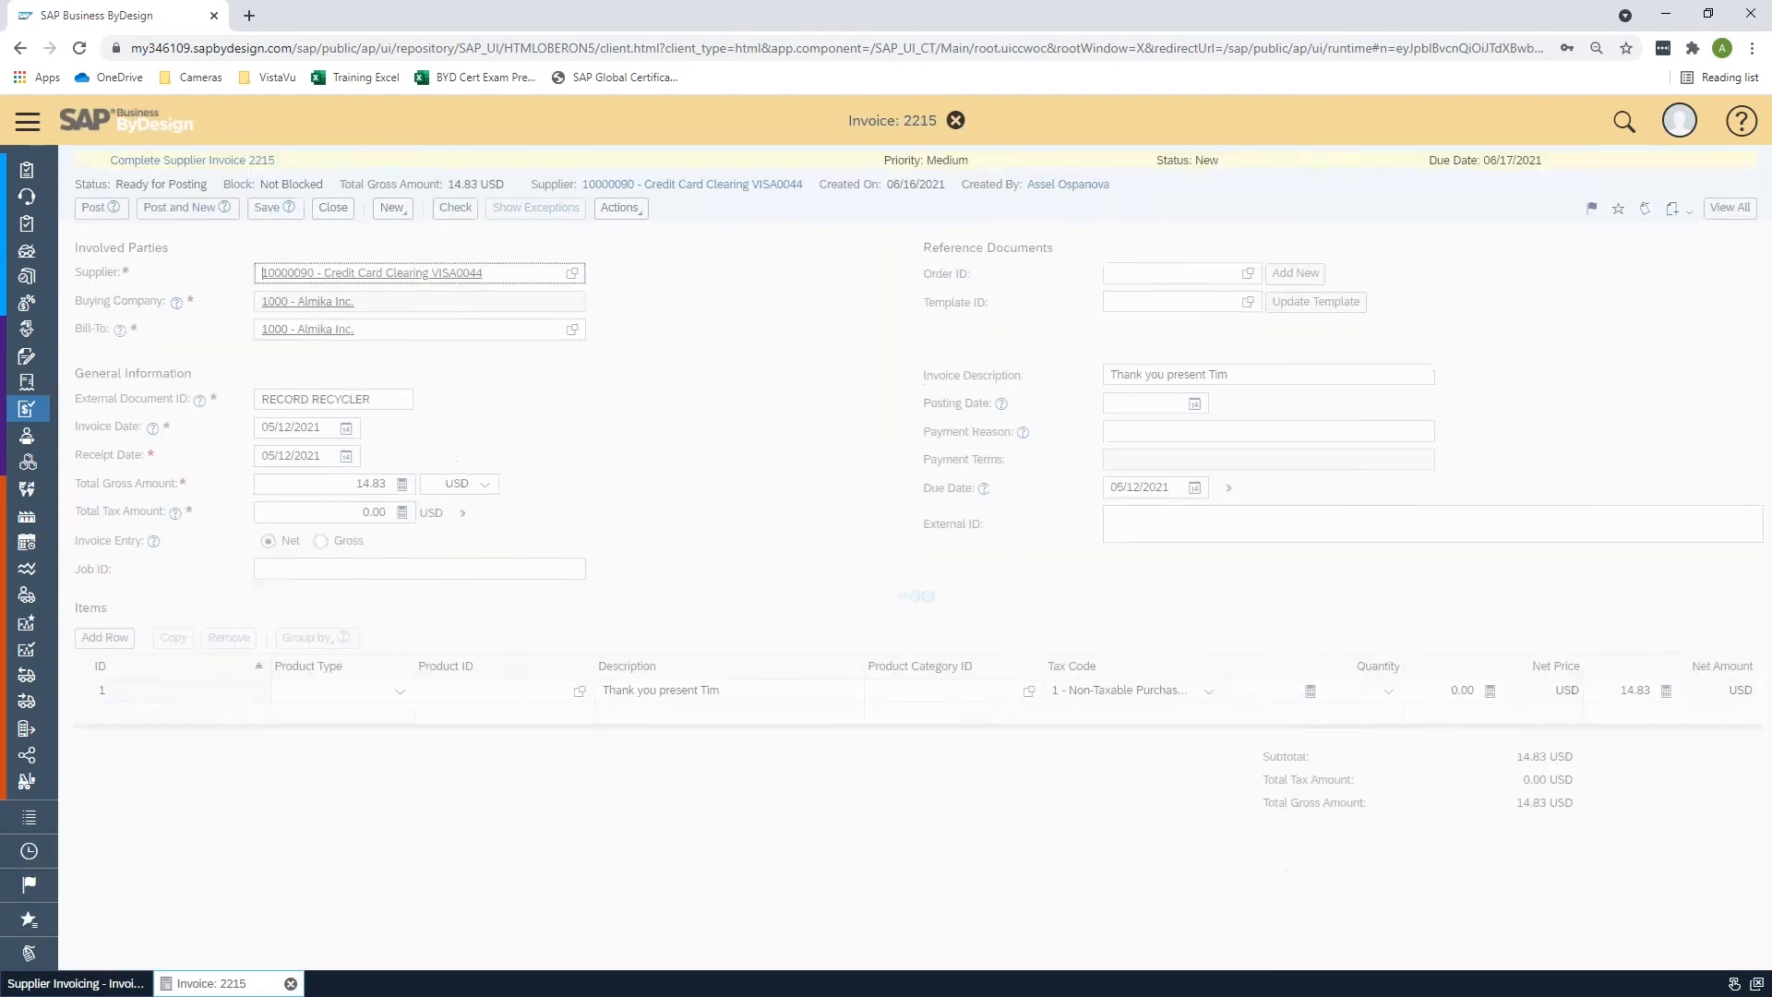
left_click(821, 693)
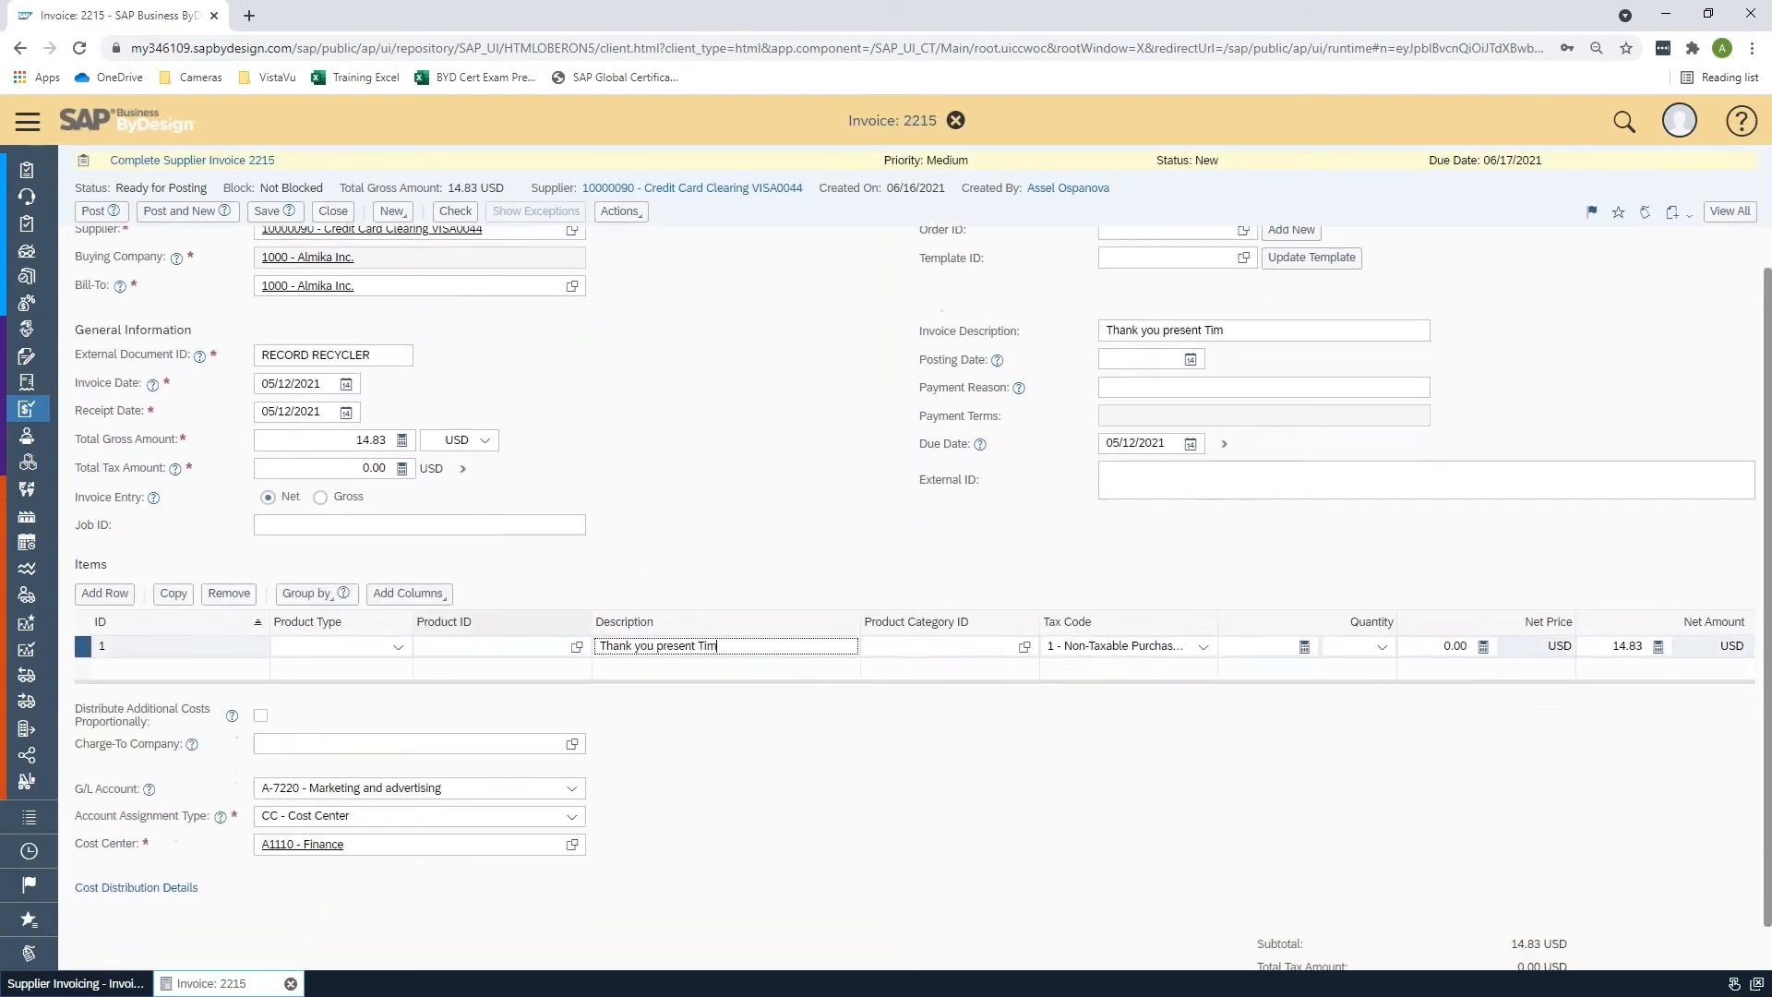
scroll(633, 767, "down", 1)
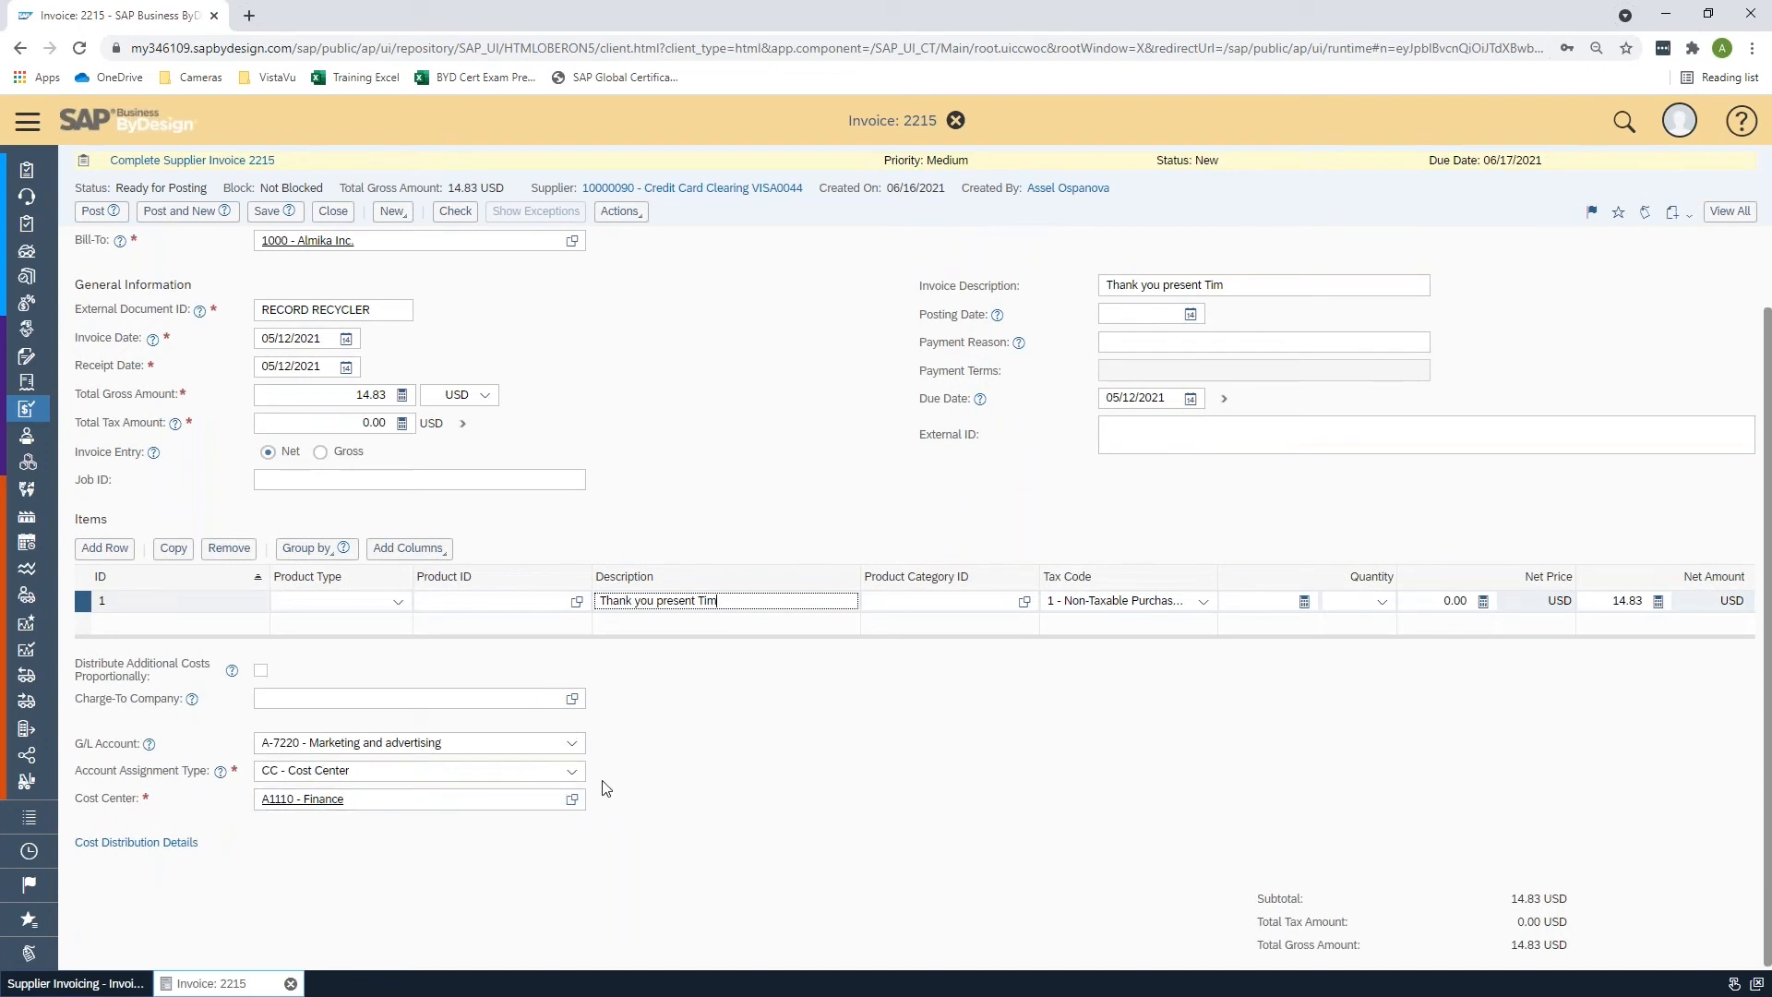
left_click(706, 738)
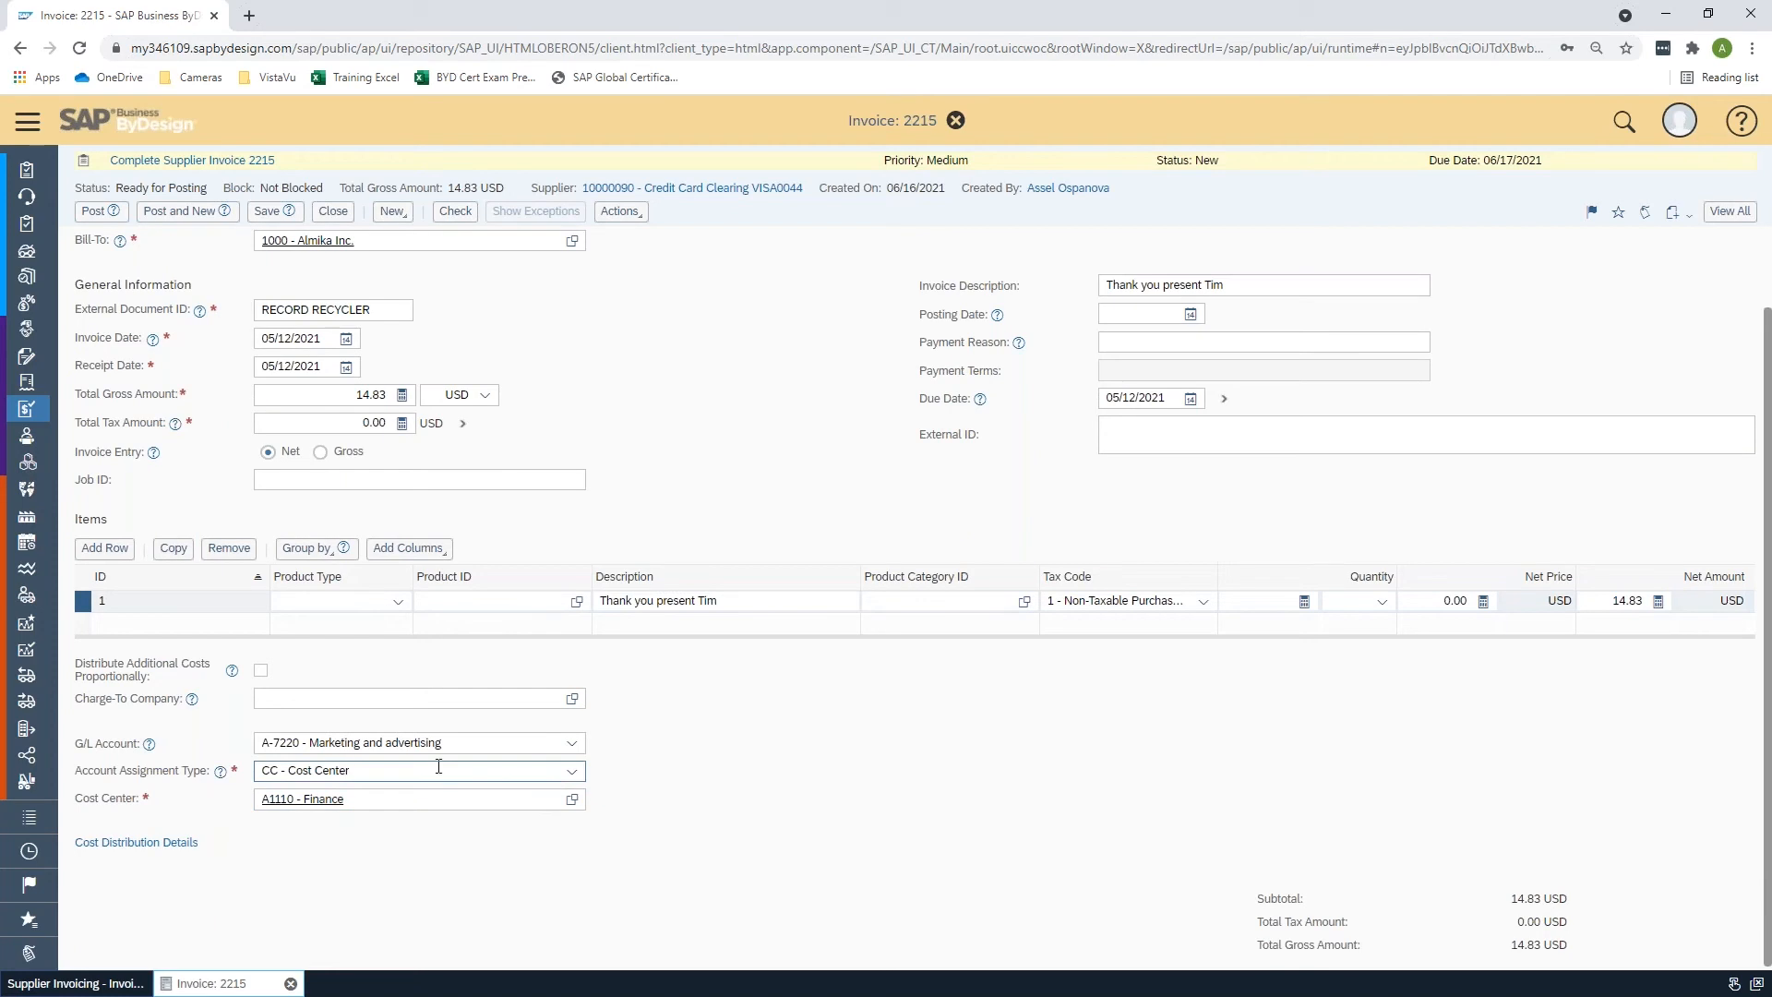
scroll(692, 766, "up", 1)
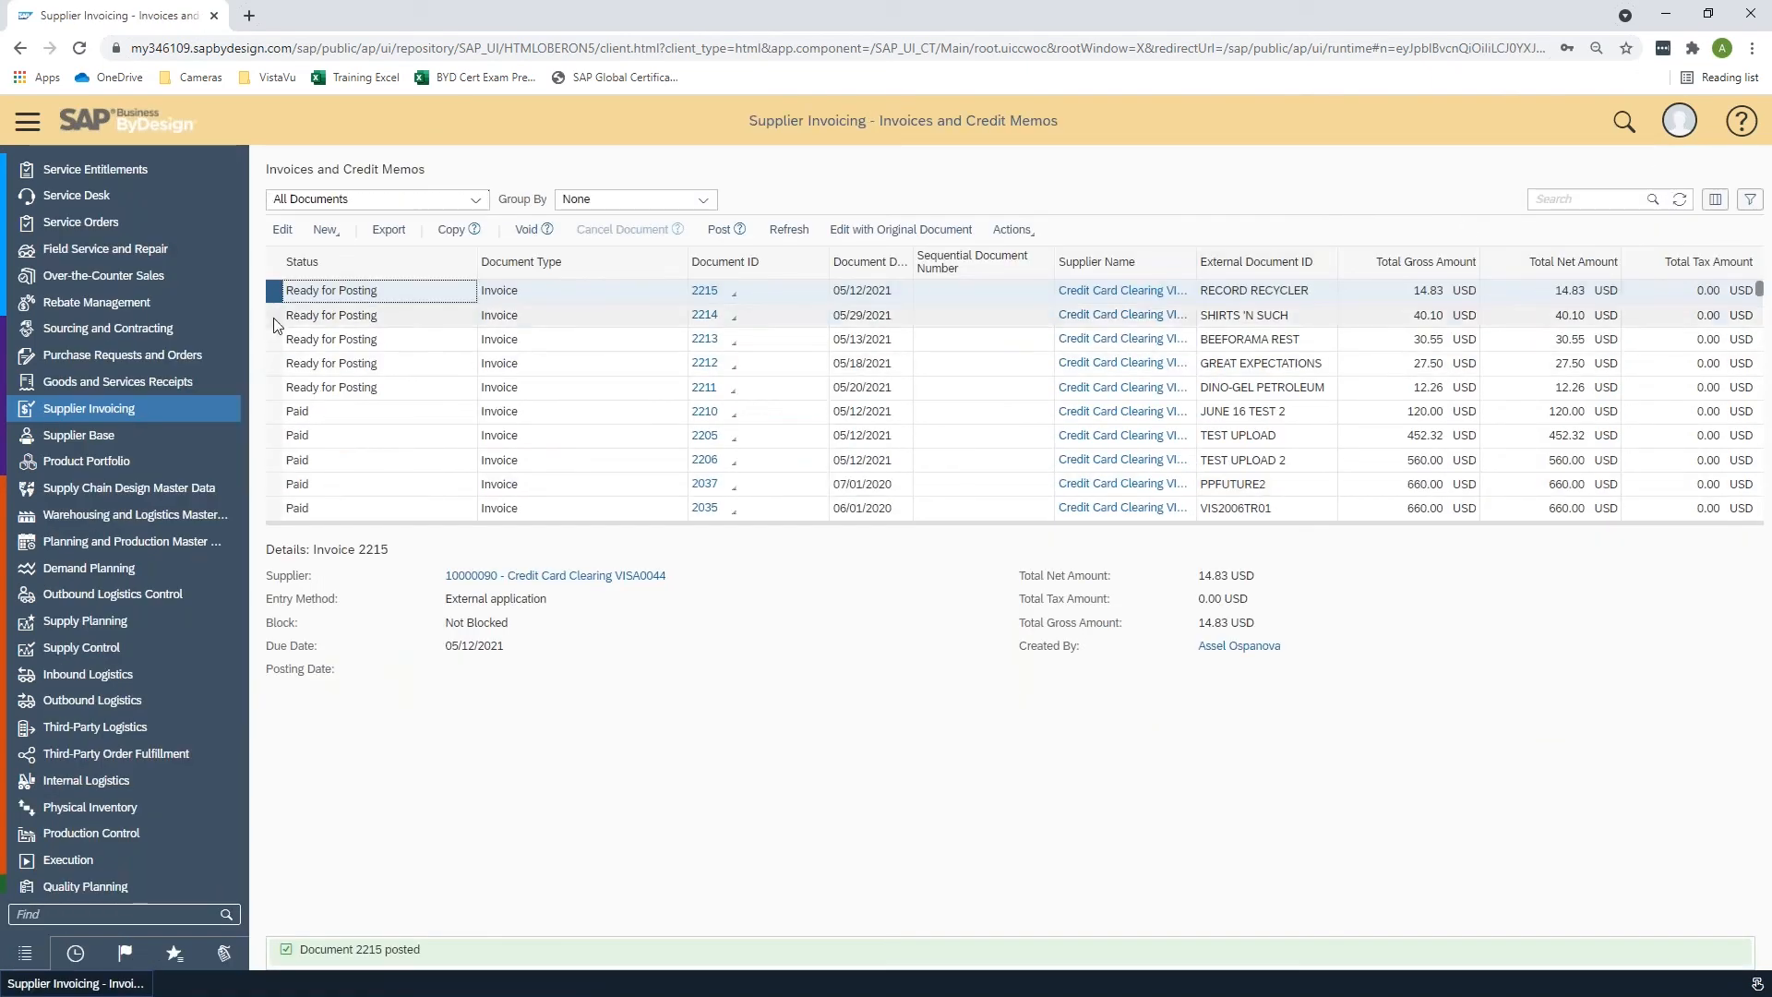
- Select the four remaining Ready for Posting invoices, 2211 to 2214, and post them together
left_click_drag(275, 323, 276, 387)
left_click(275, 388, "shift")
left_click(719, 228)
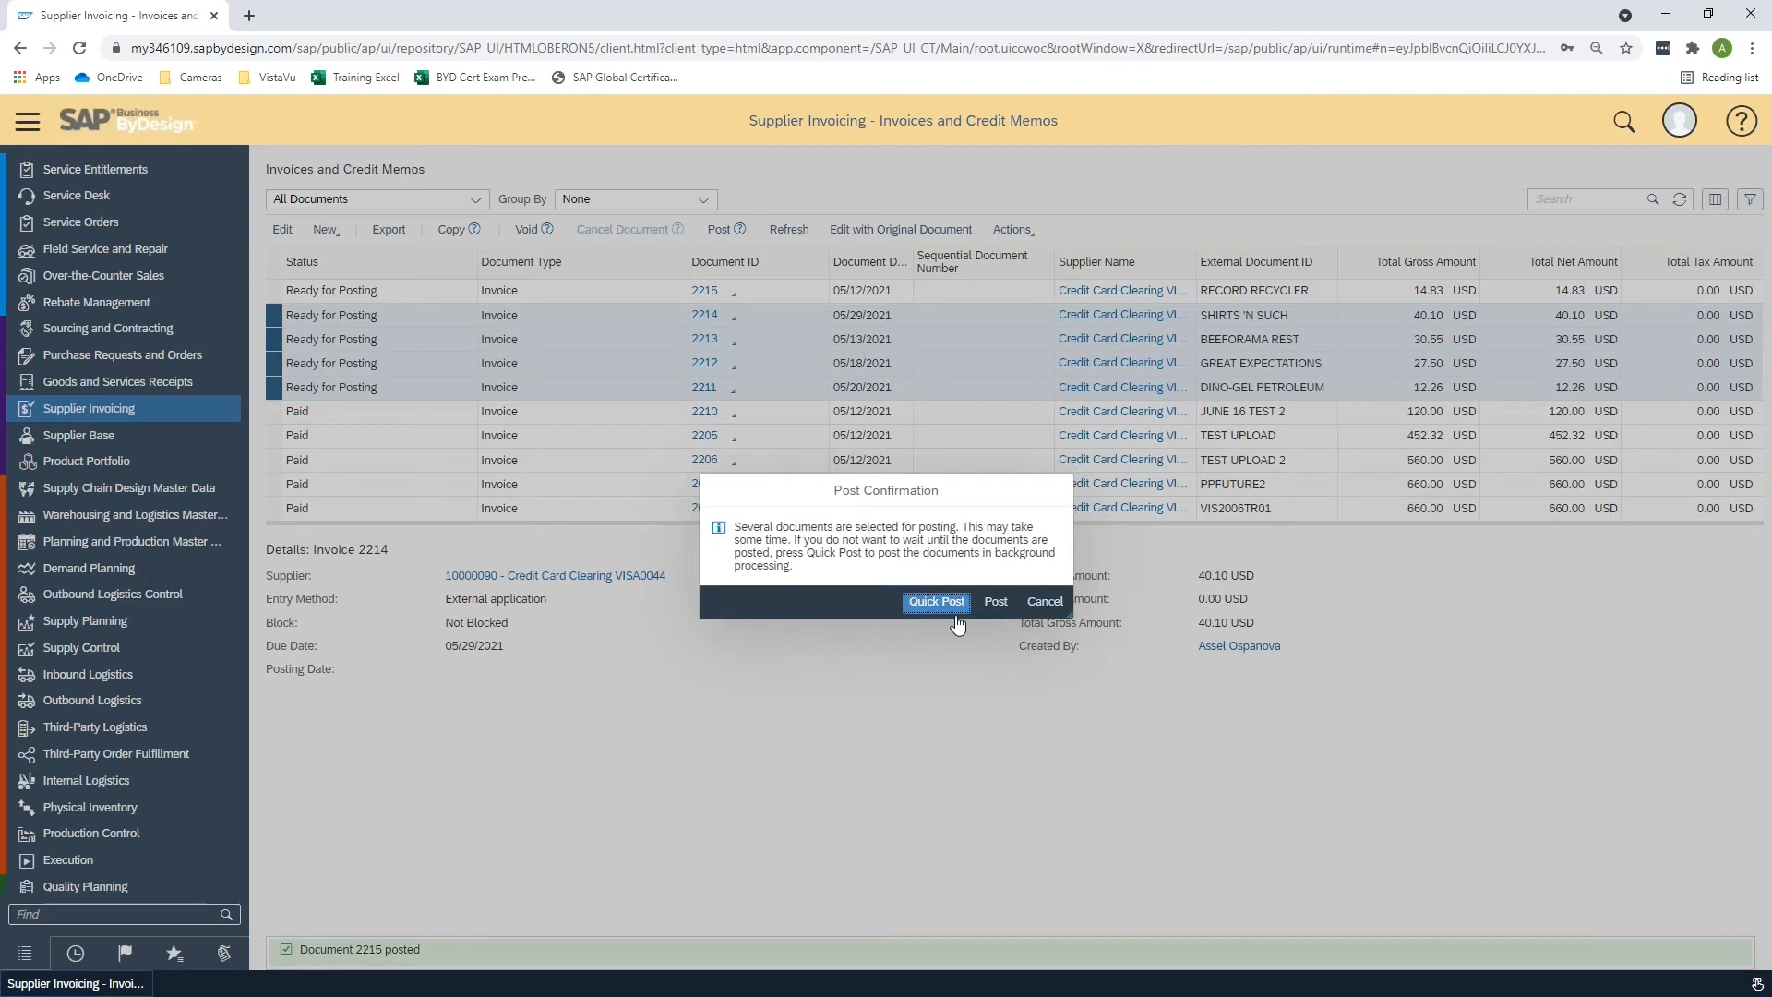
left_click(996, 600)
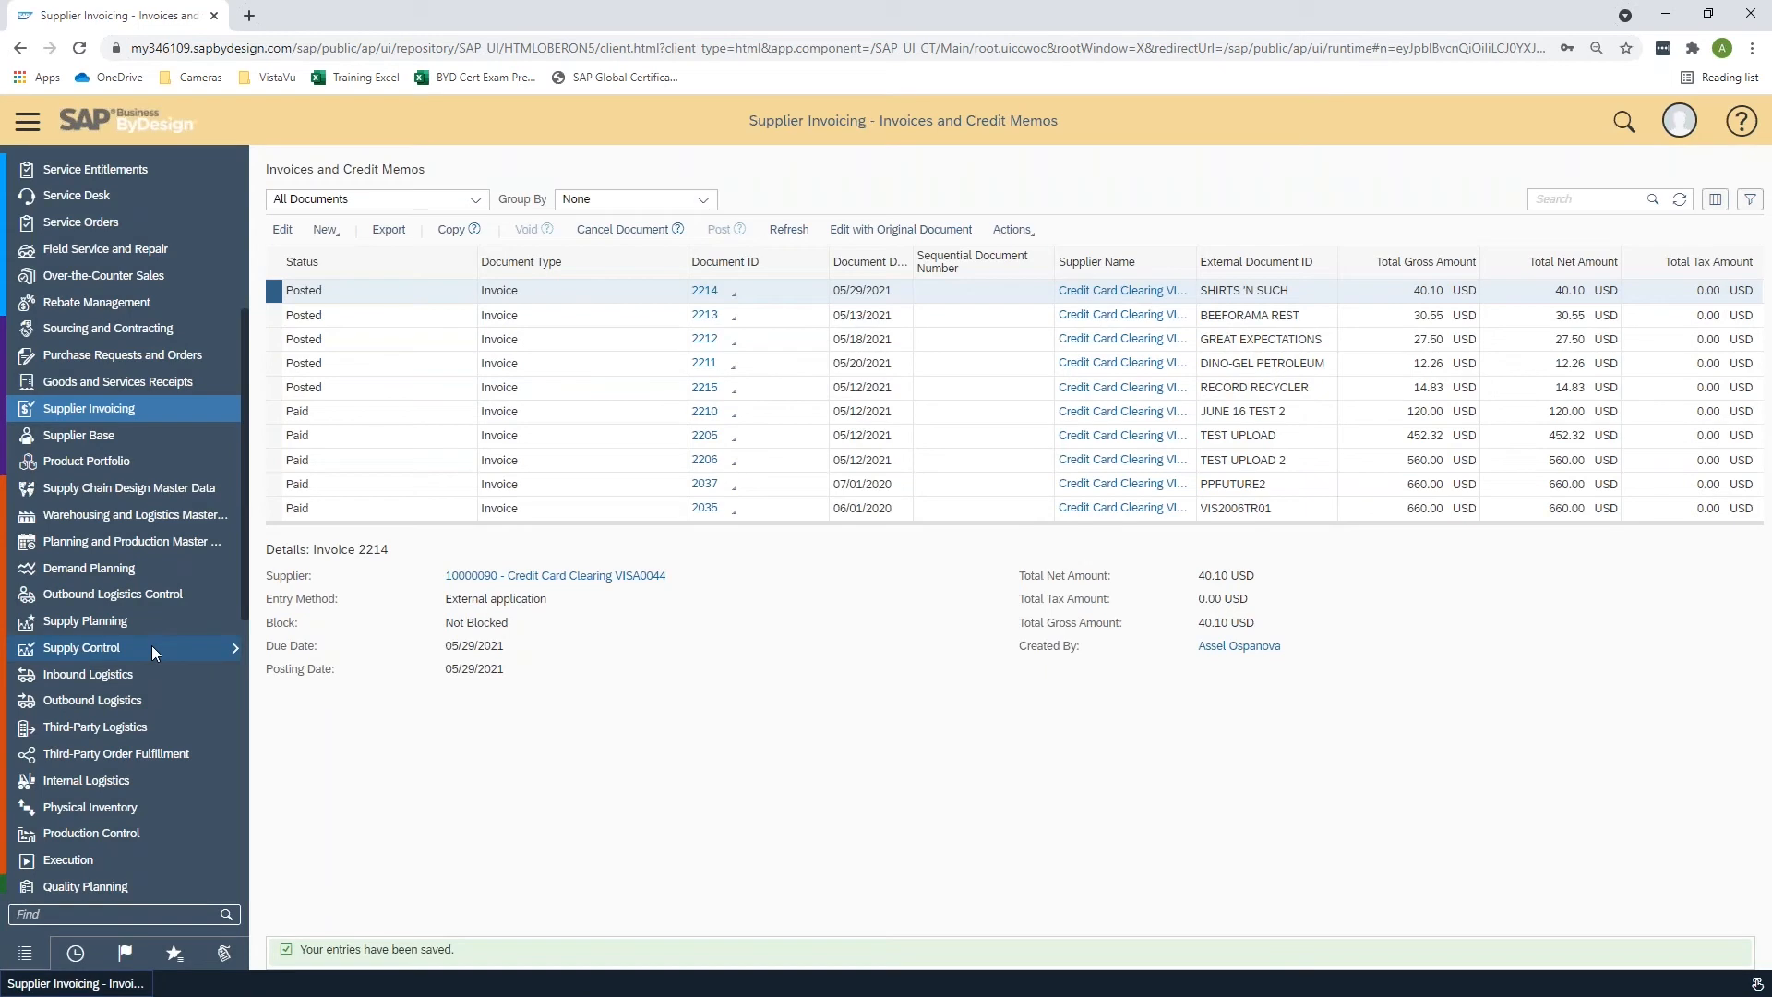
- Open bank statement 1 under Liquidity Management Bank Statements, view its items in transit, and close it
scroll(151, 645, "down", 2)
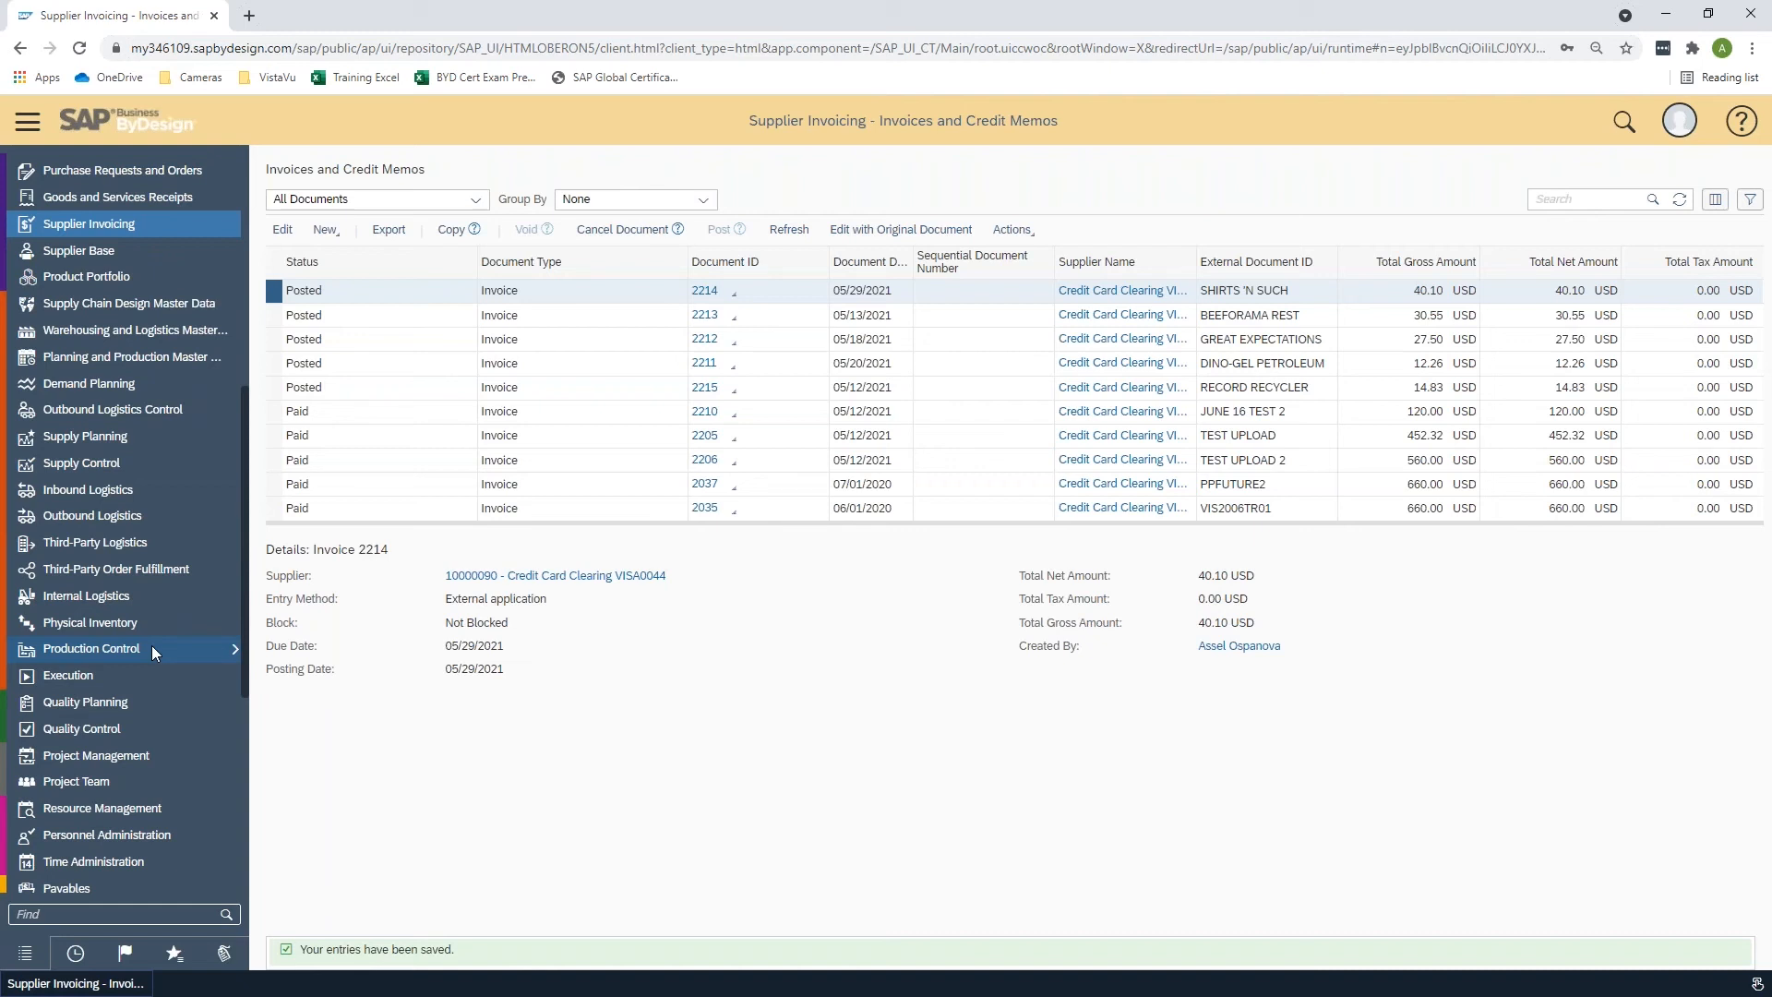
scroll(152, 645, "down", 5)
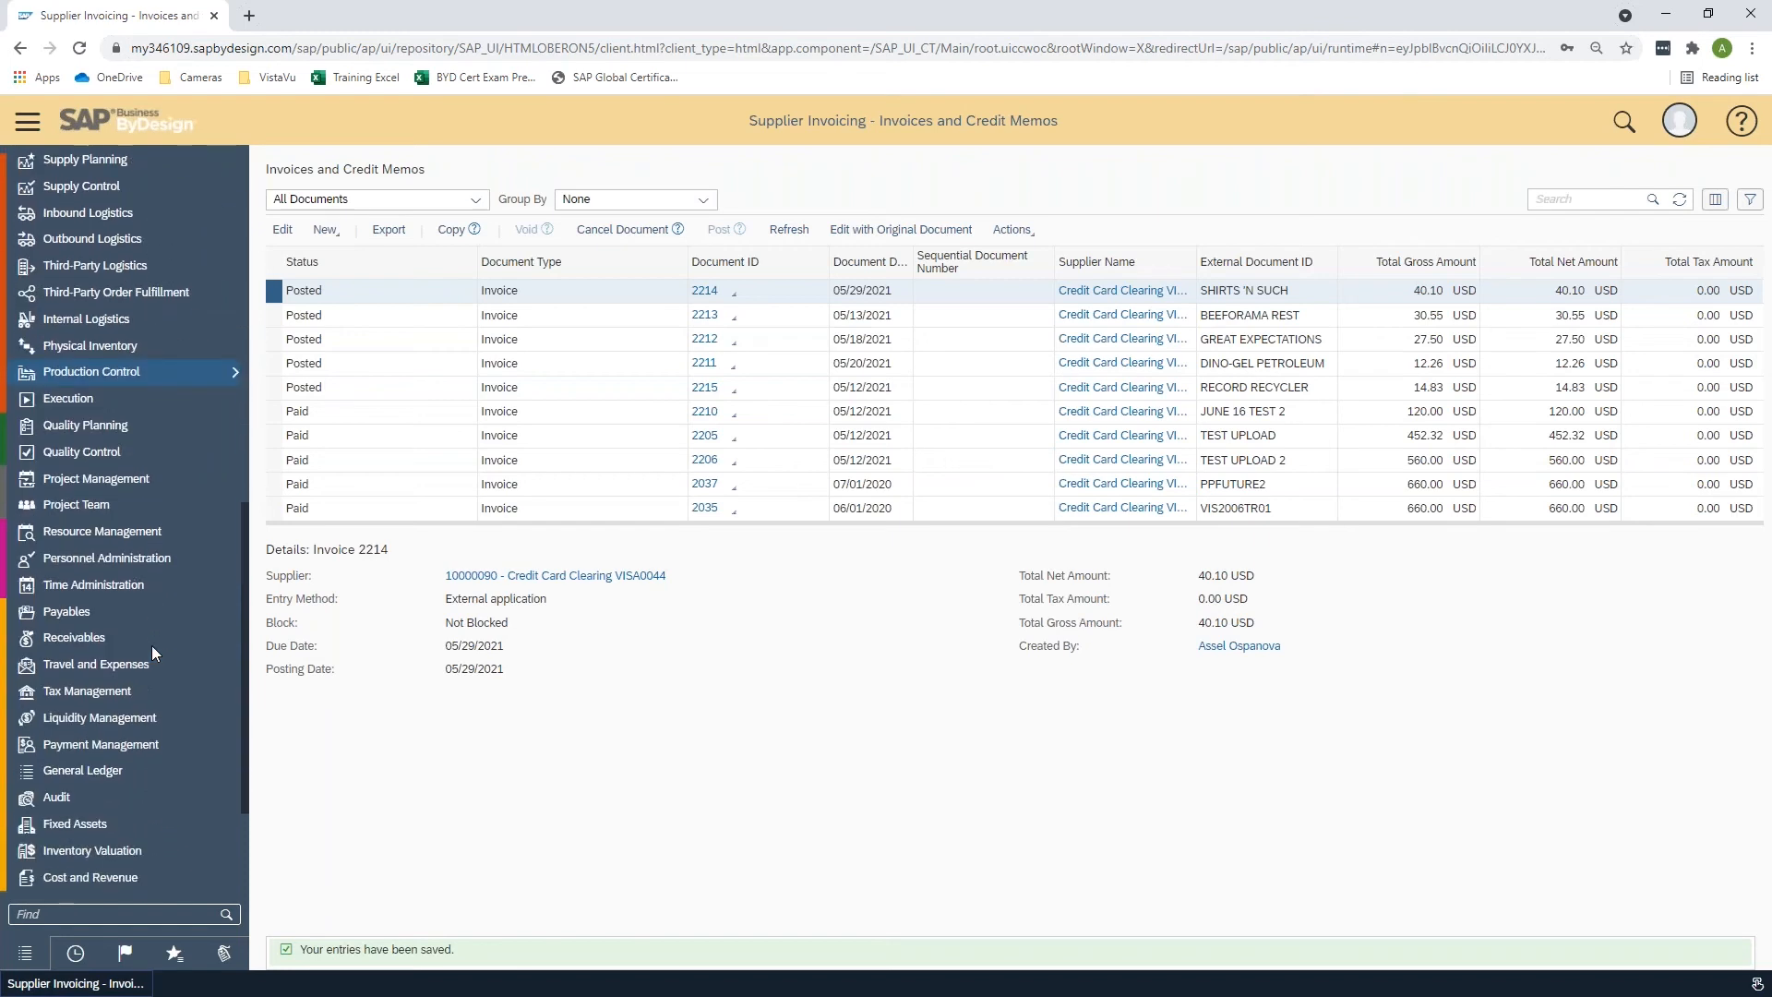
left_click(173, 711)
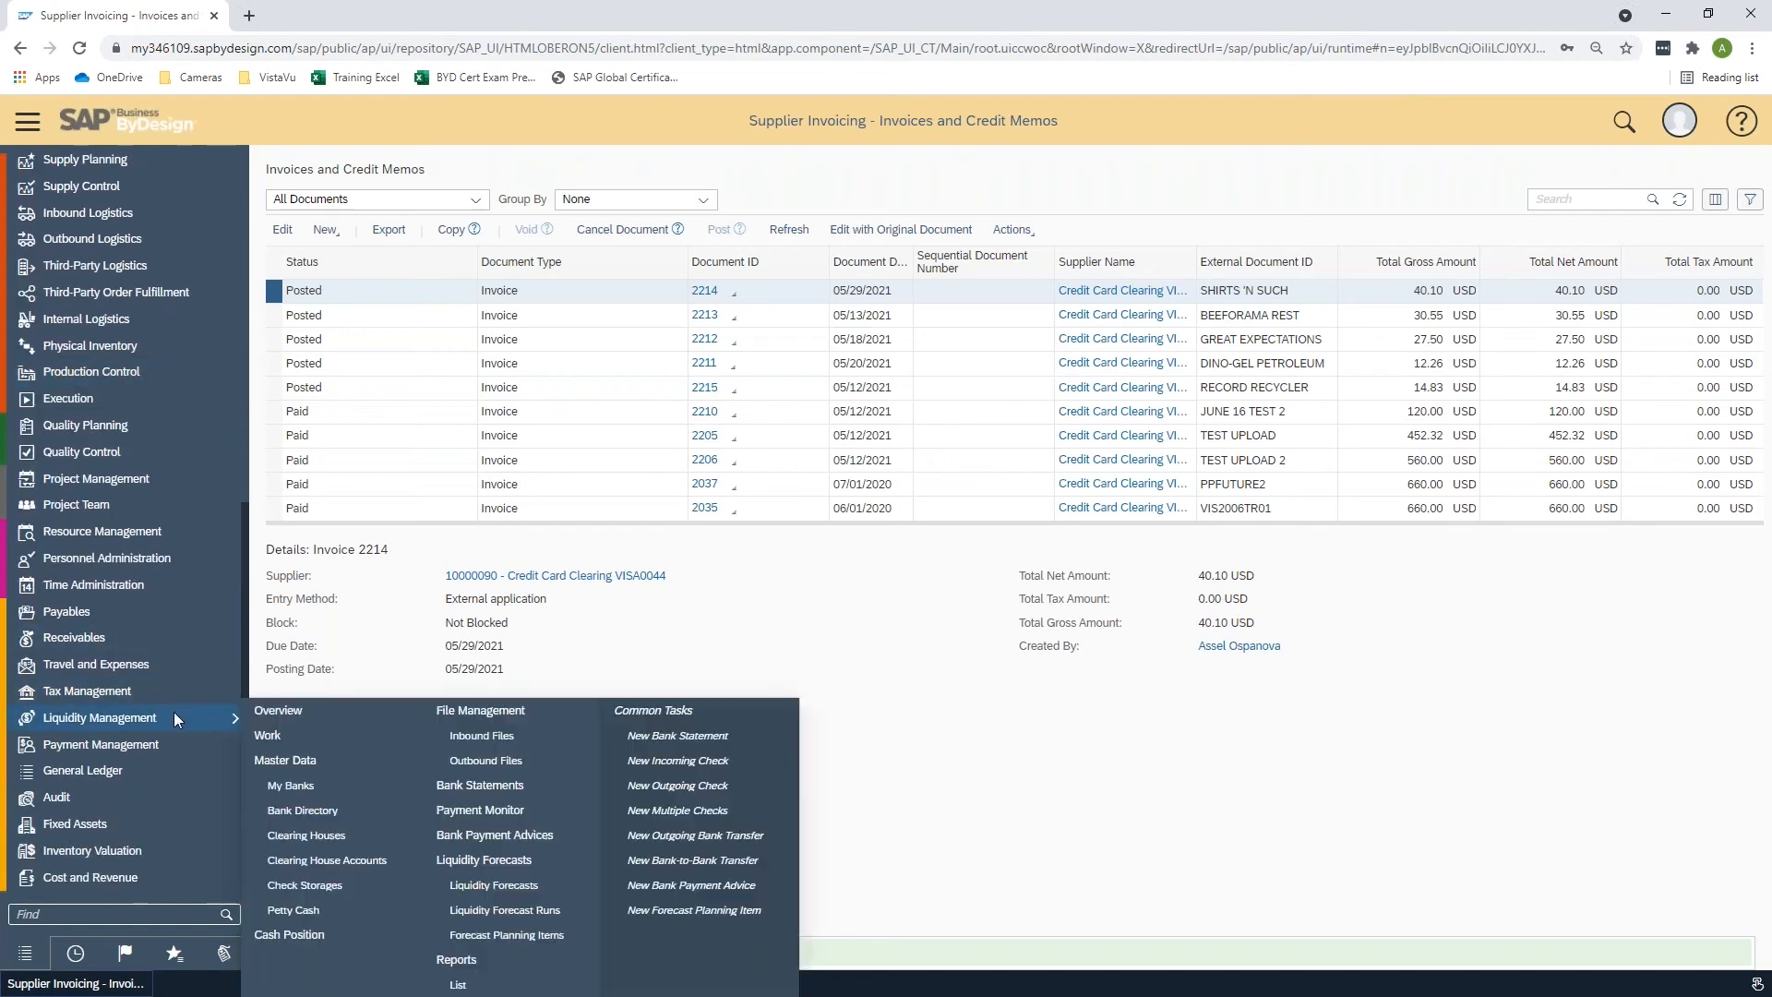
left_click(504, 788)
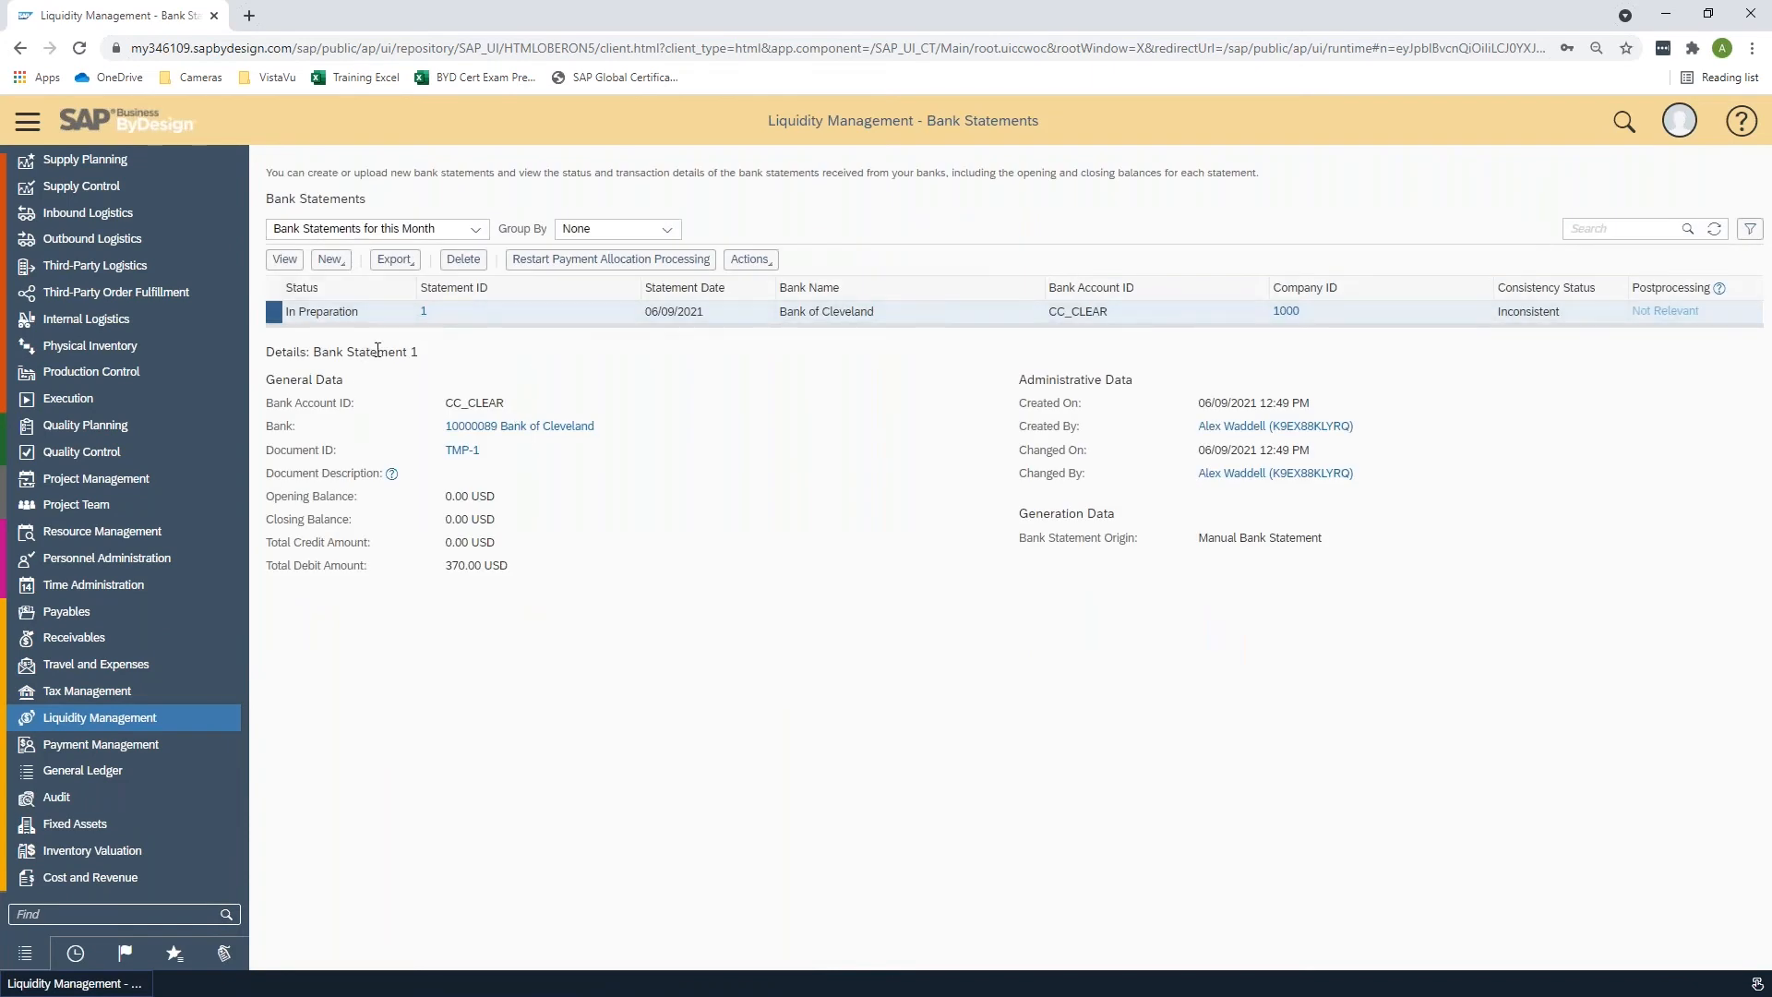
left_click(284, 259)
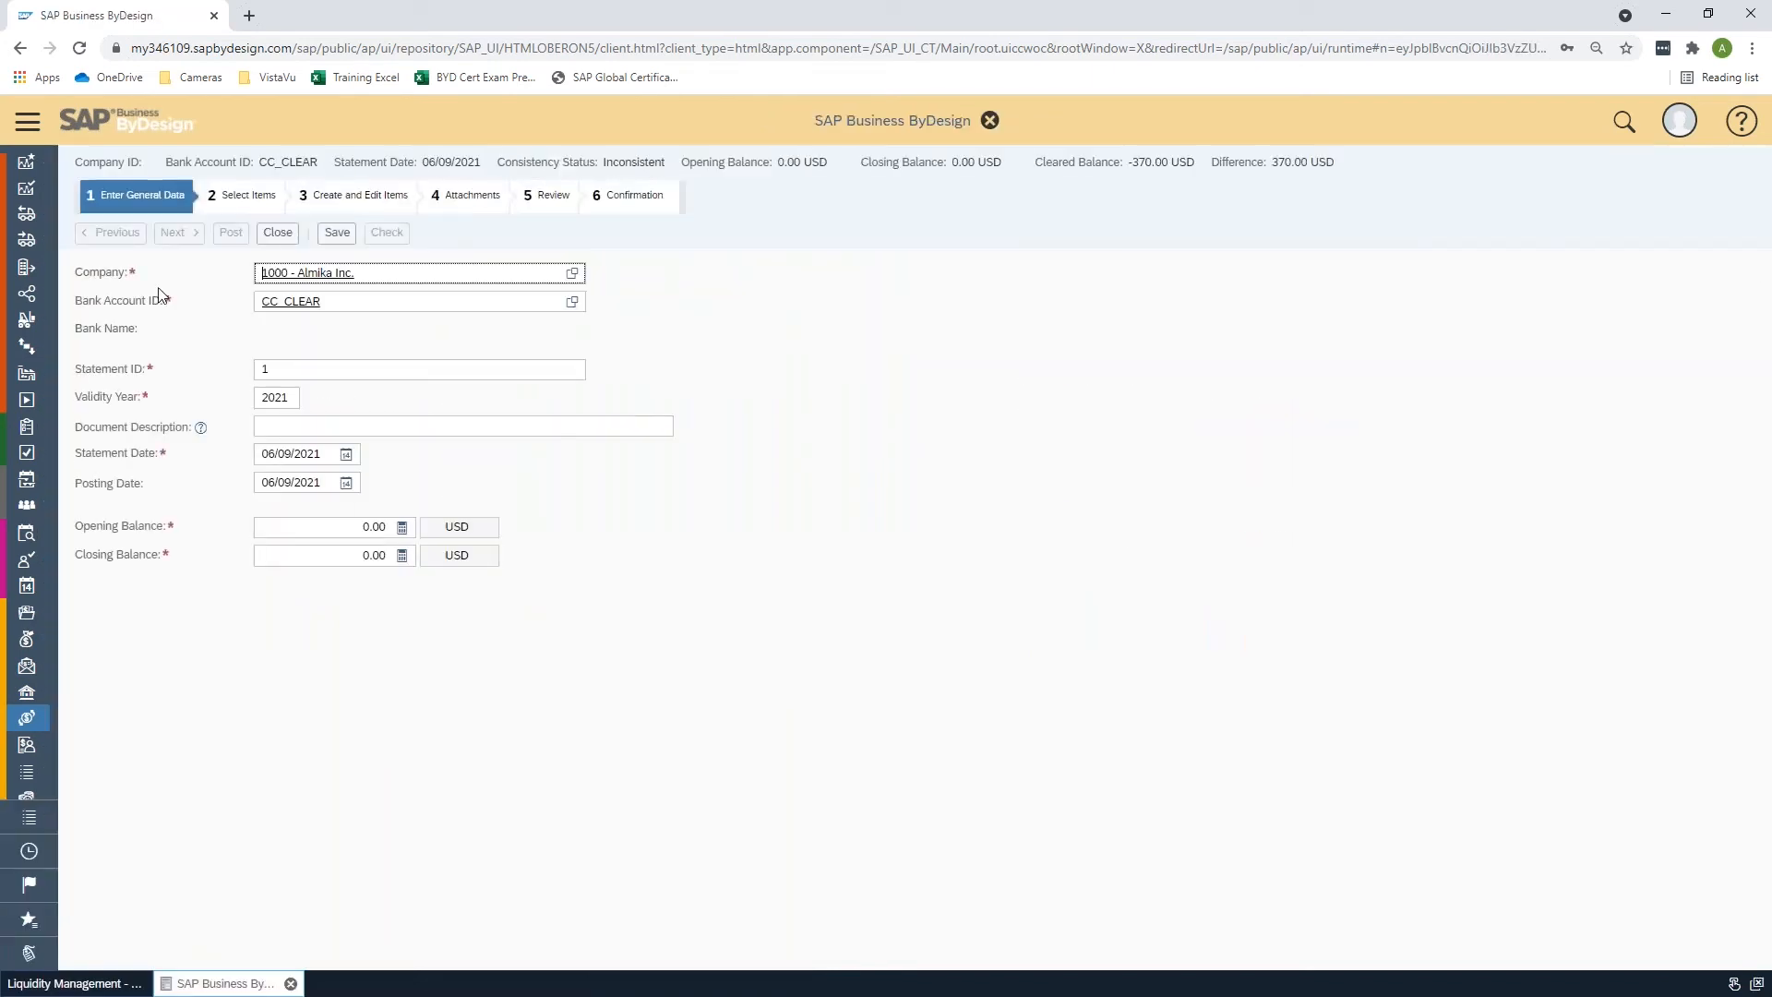
left_click(175, 232)
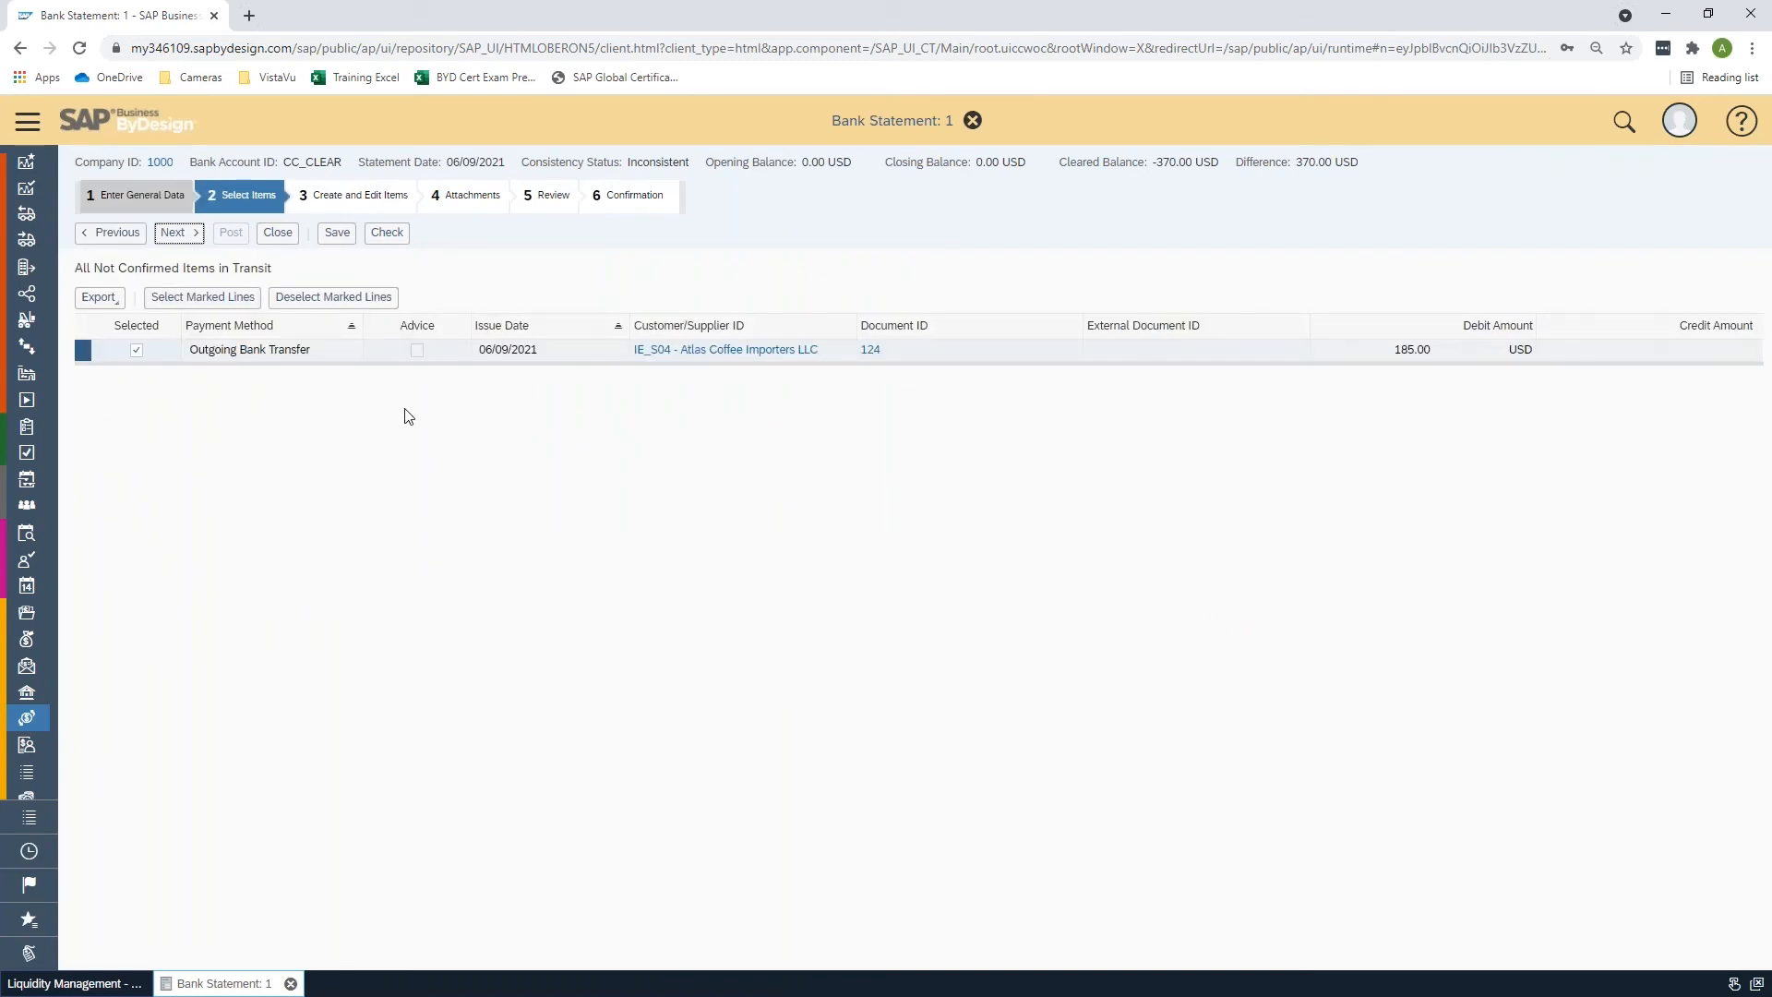
left_click(276, 234)
left_click(930, 585)
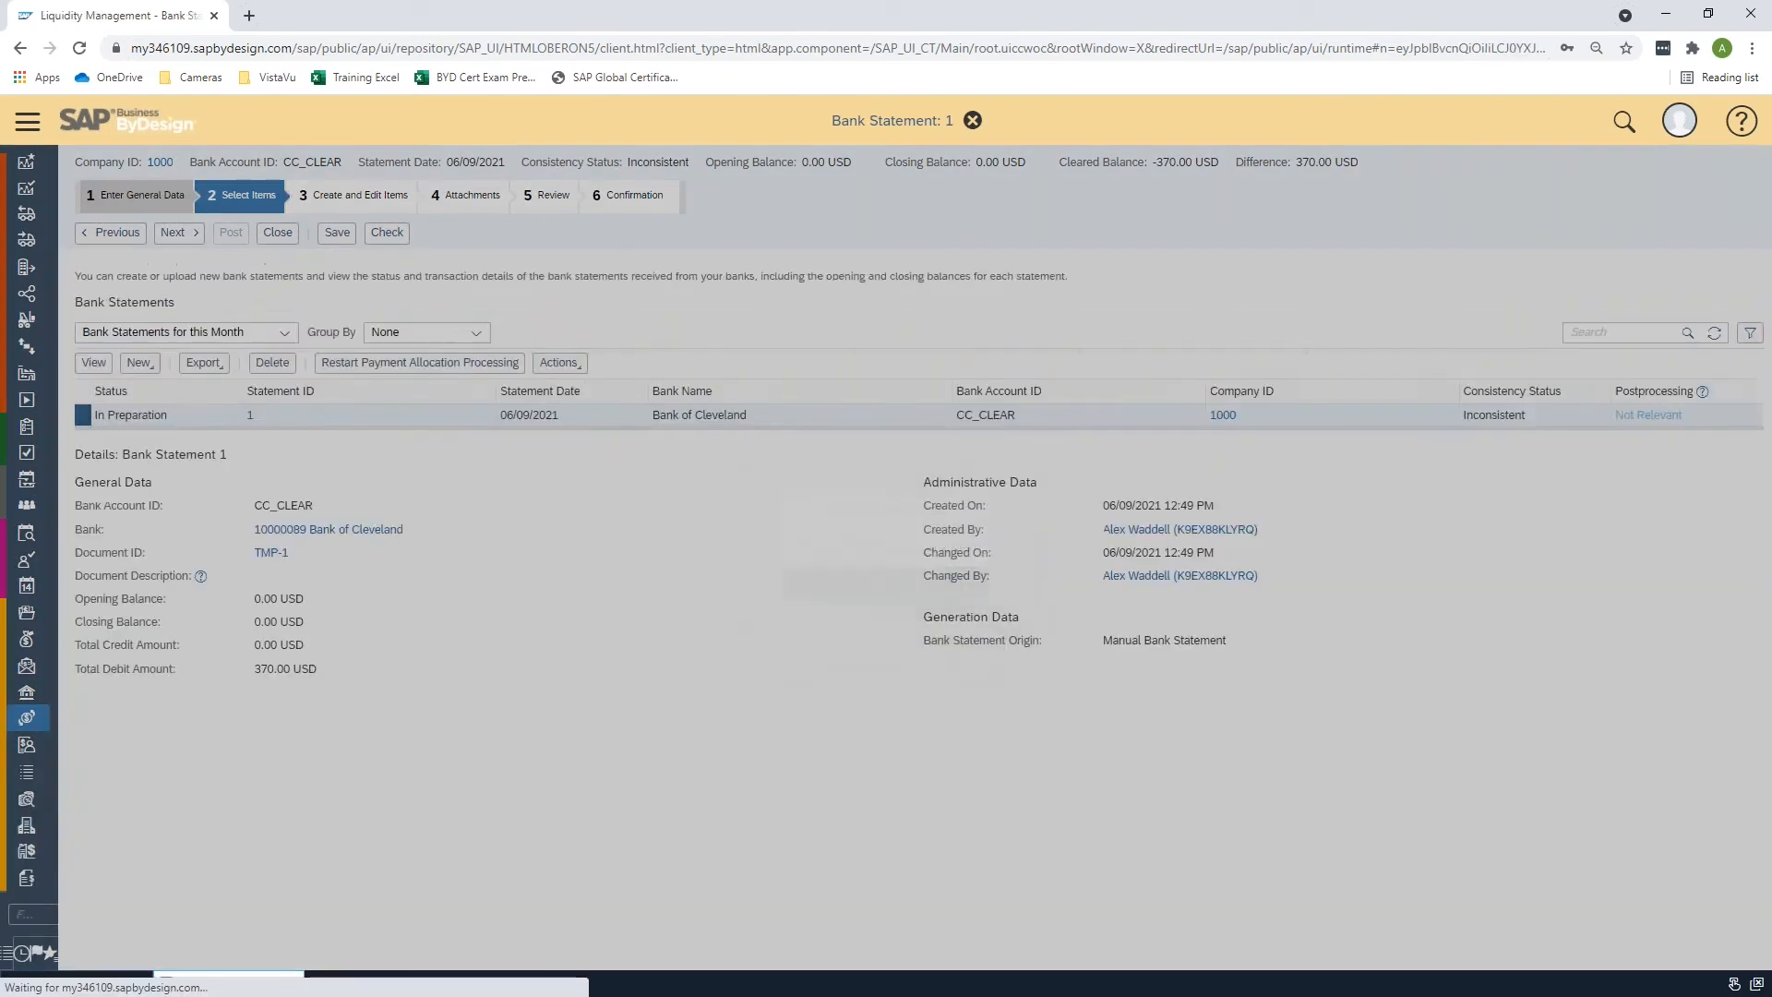
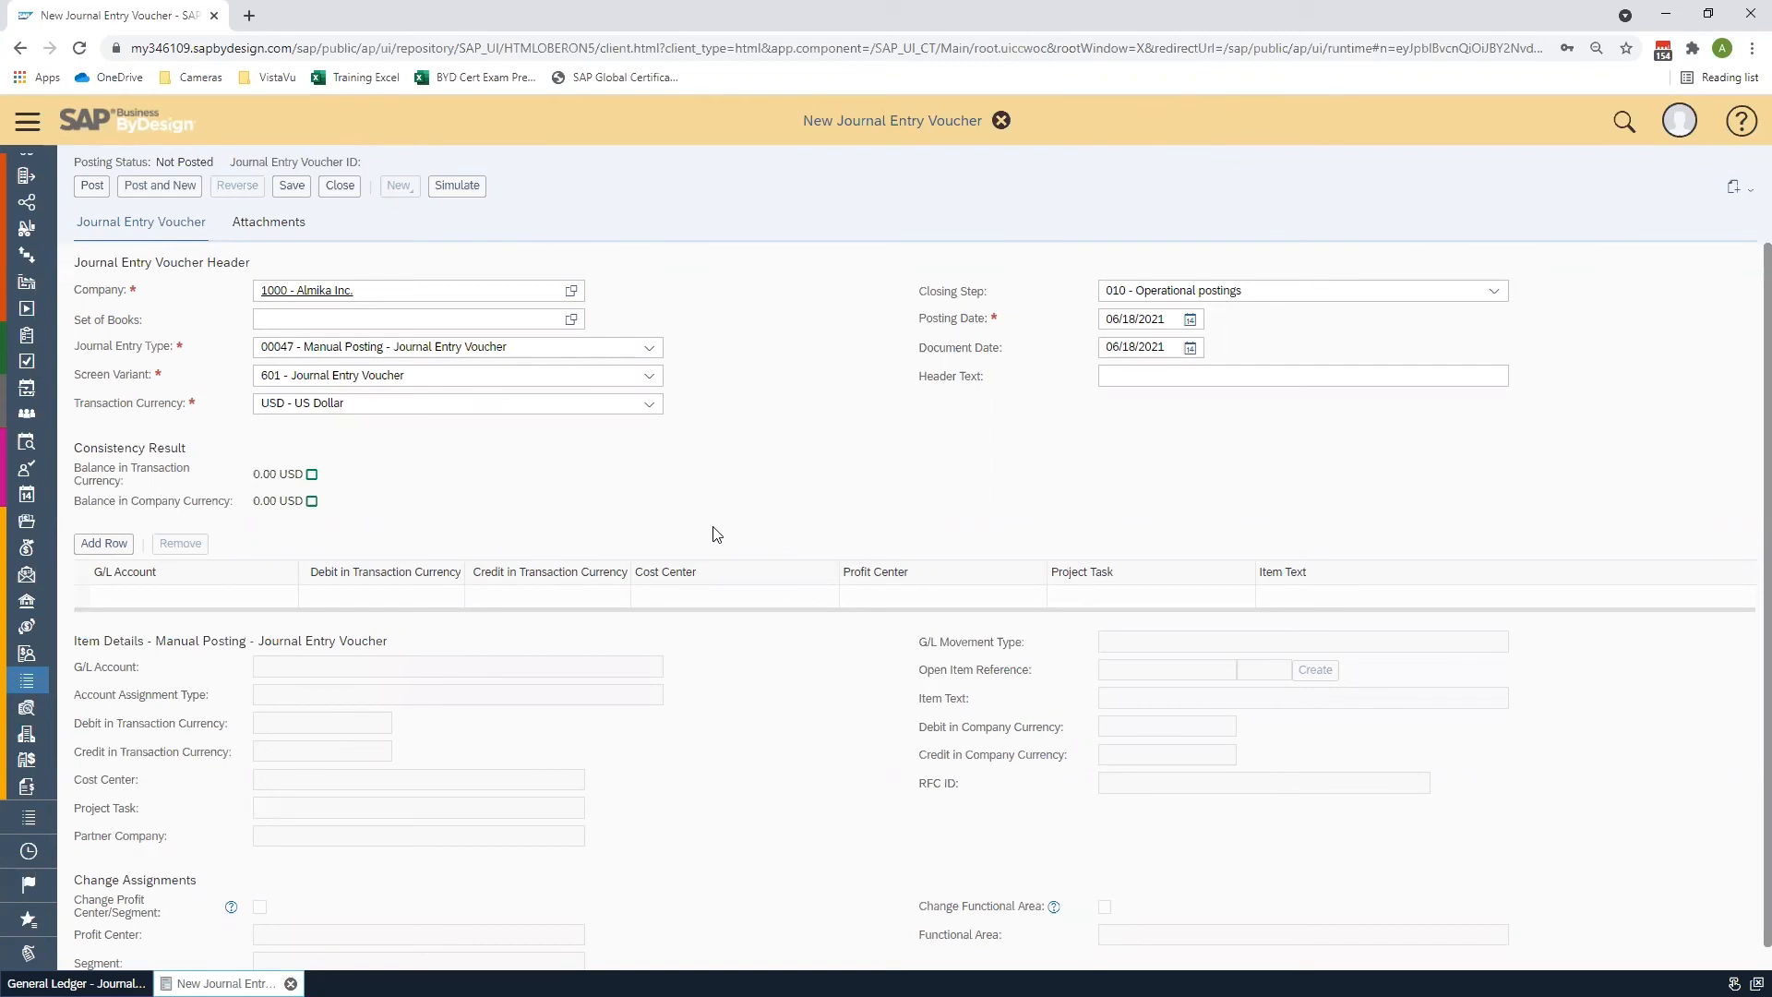
left_click(105, 544)
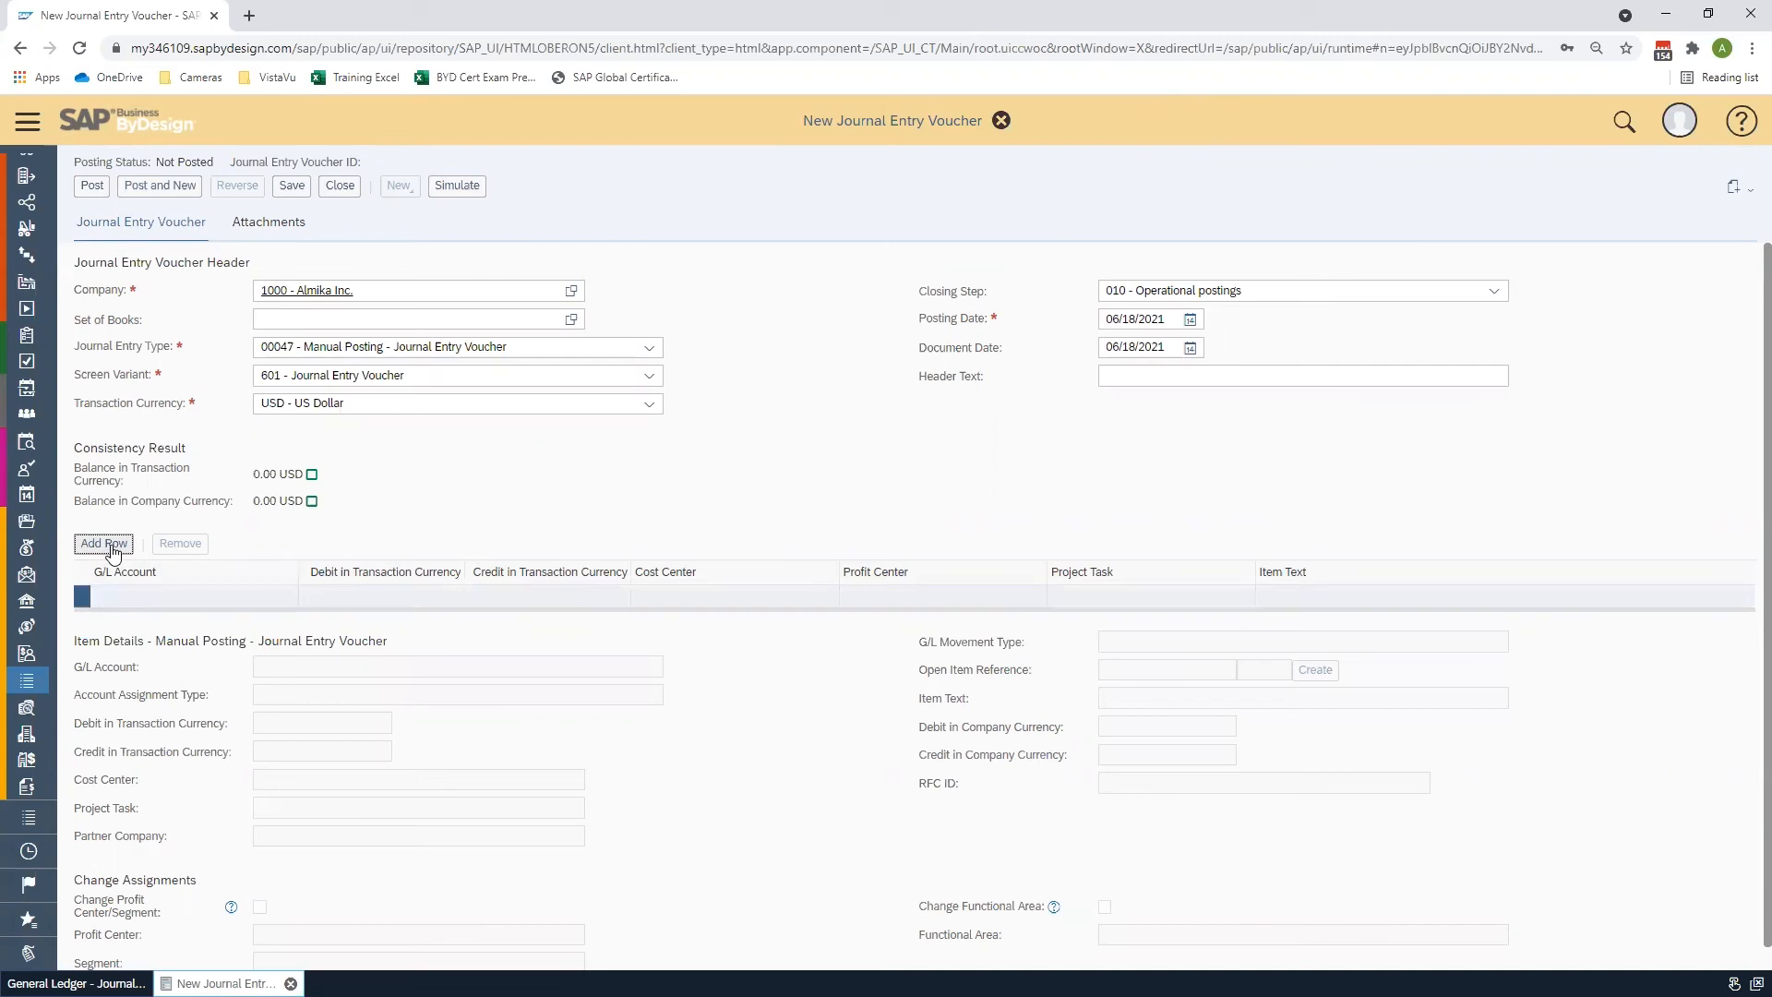
left_click(108, 546)
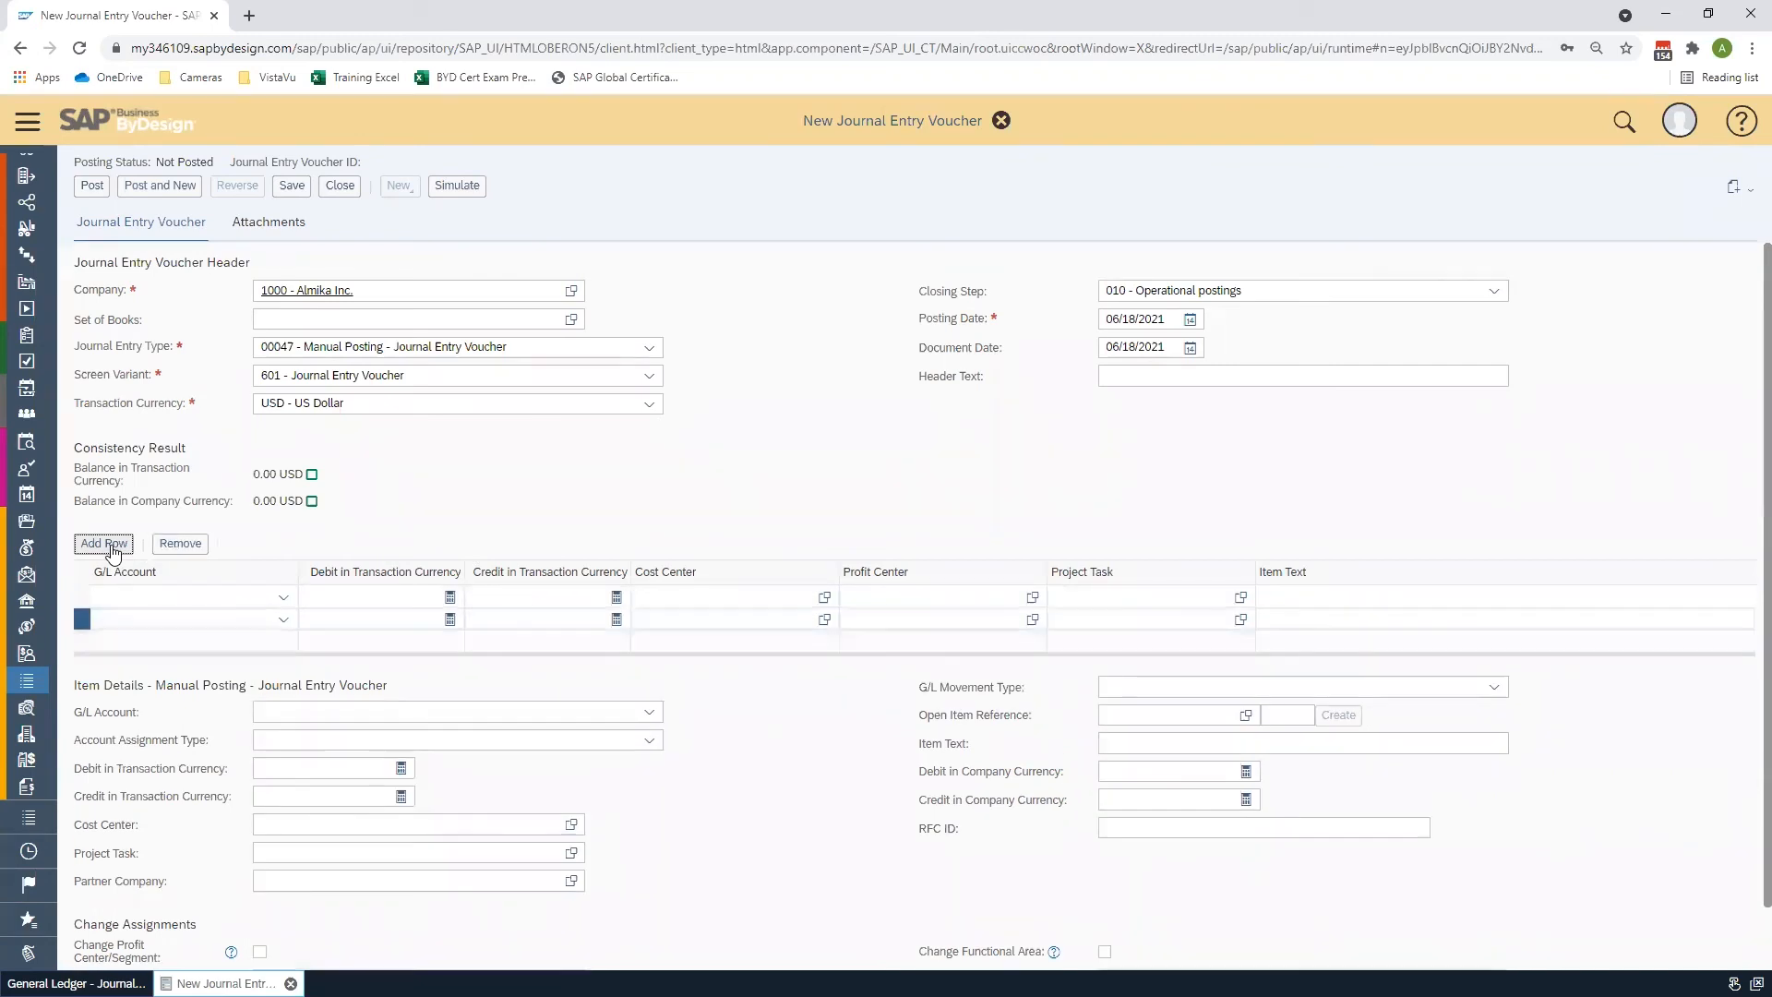
left_click(83, 598)
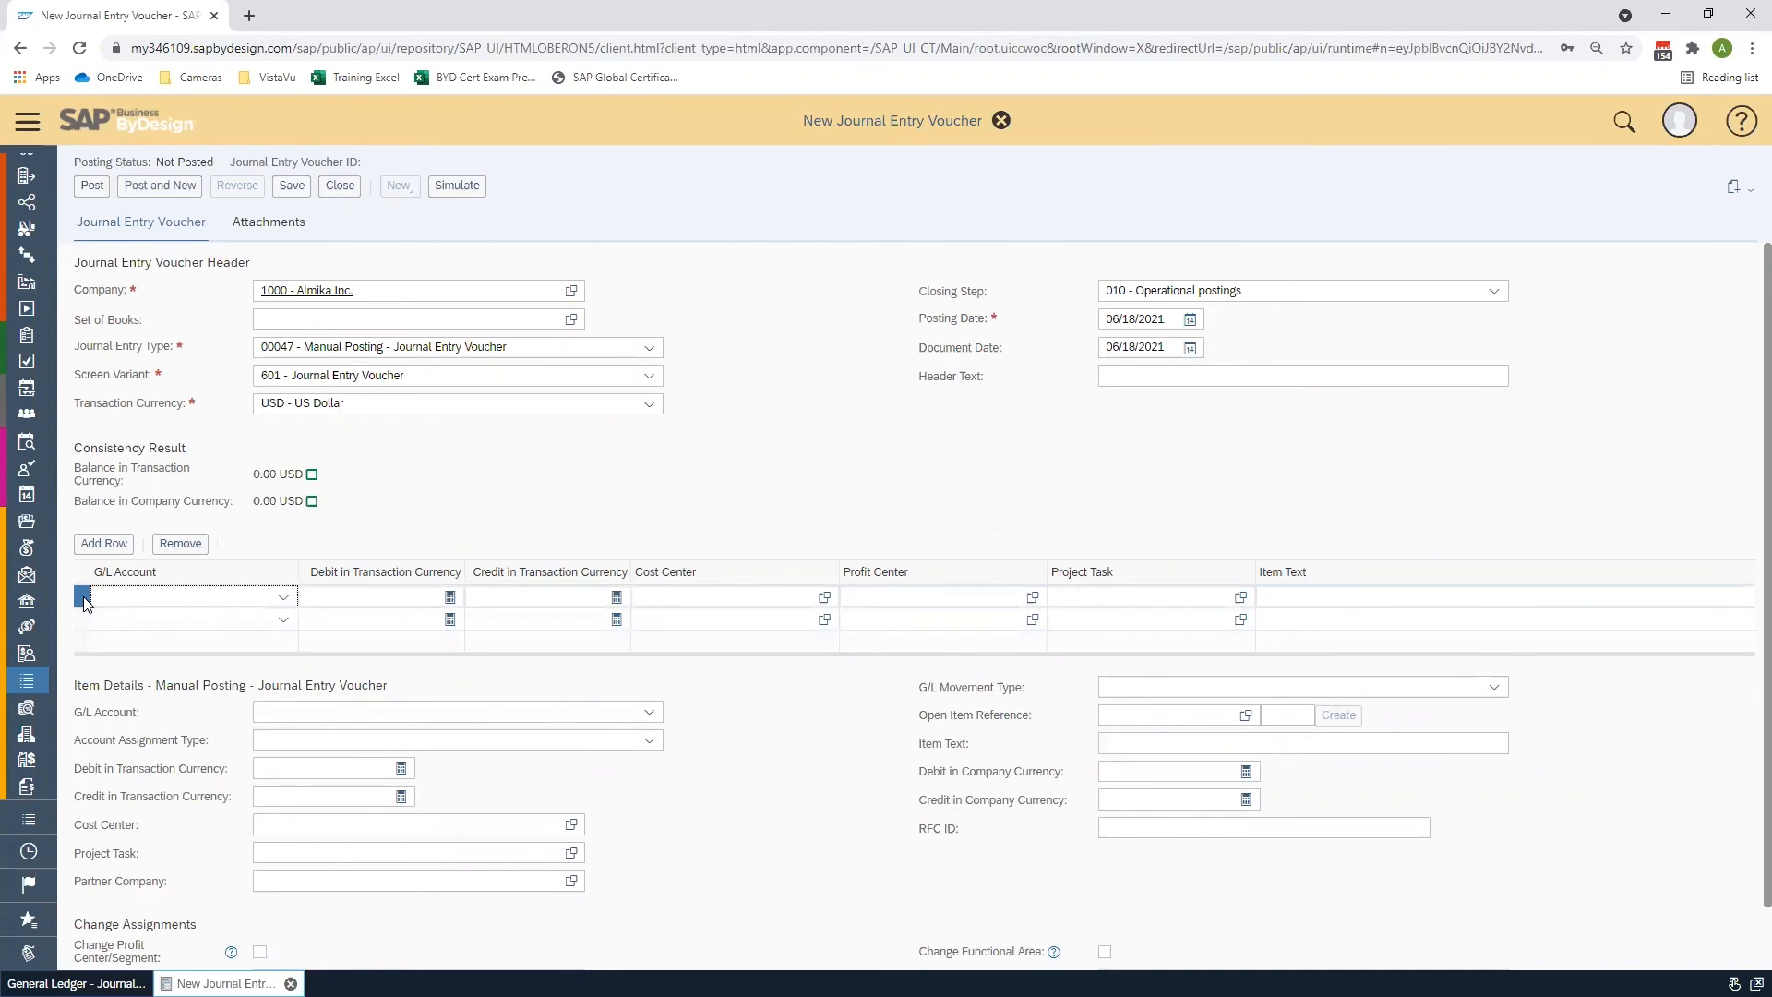
left_click(283, 597)
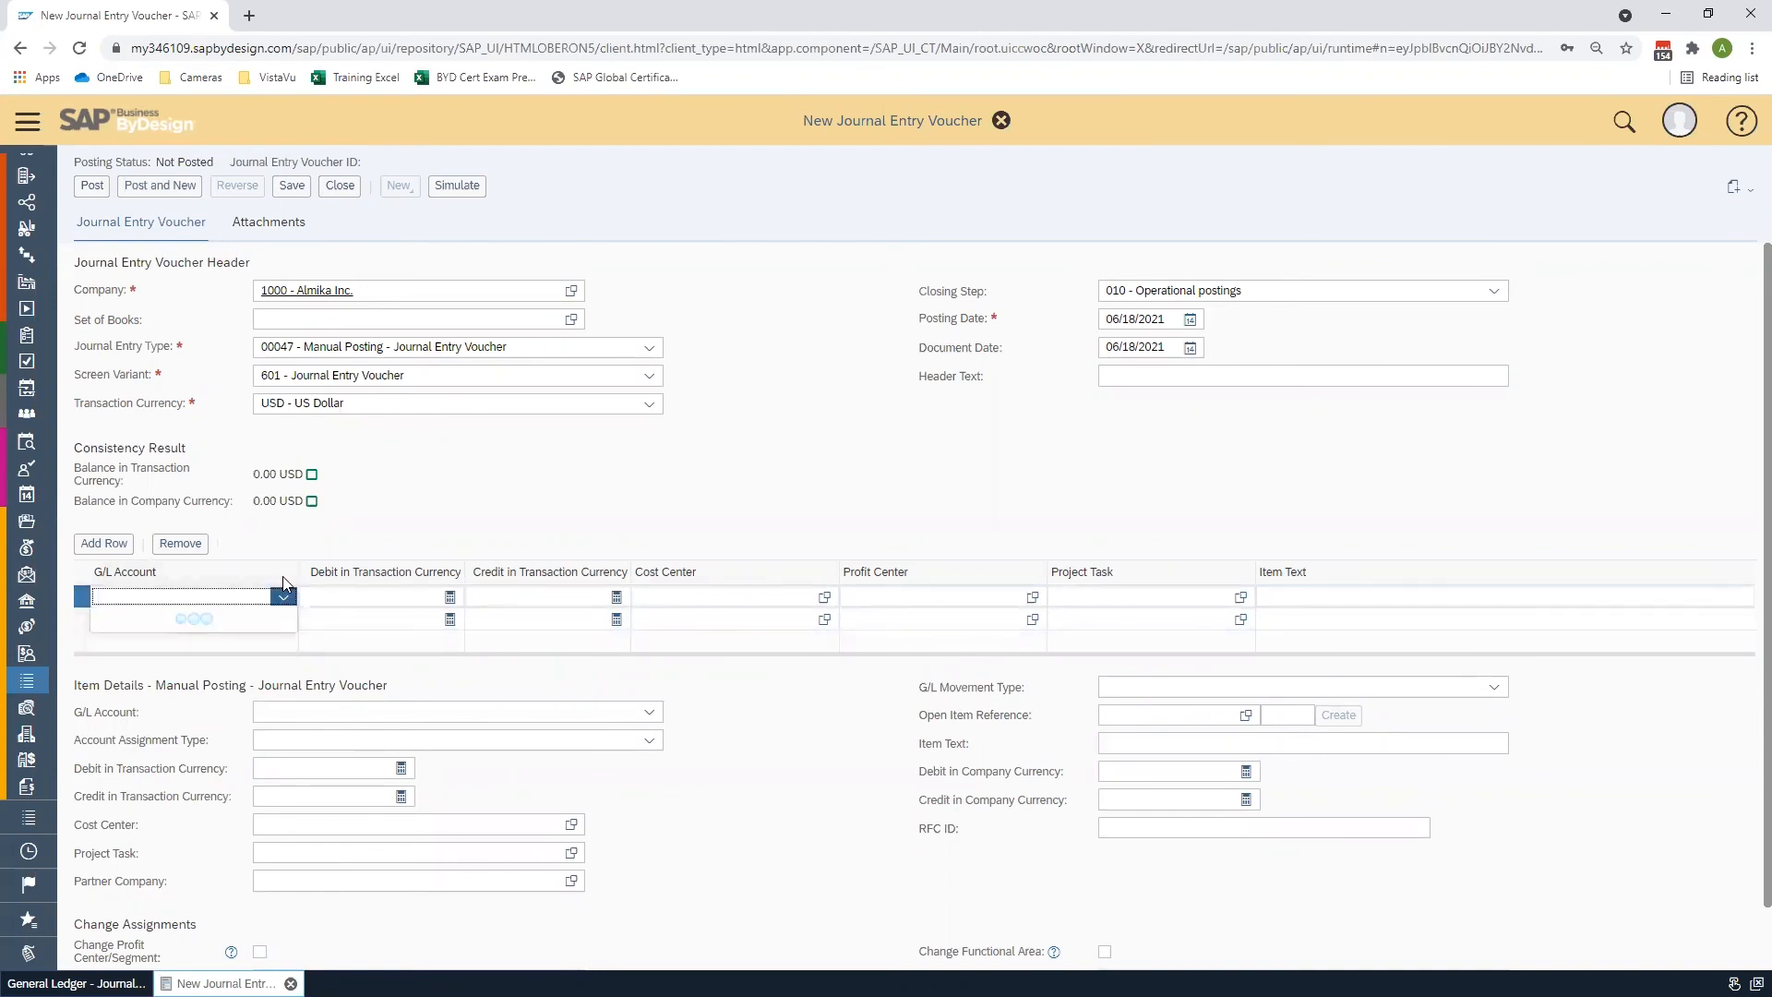
scroll(357, 506, "down", 10)
scroll(356, 506, "down", 6)
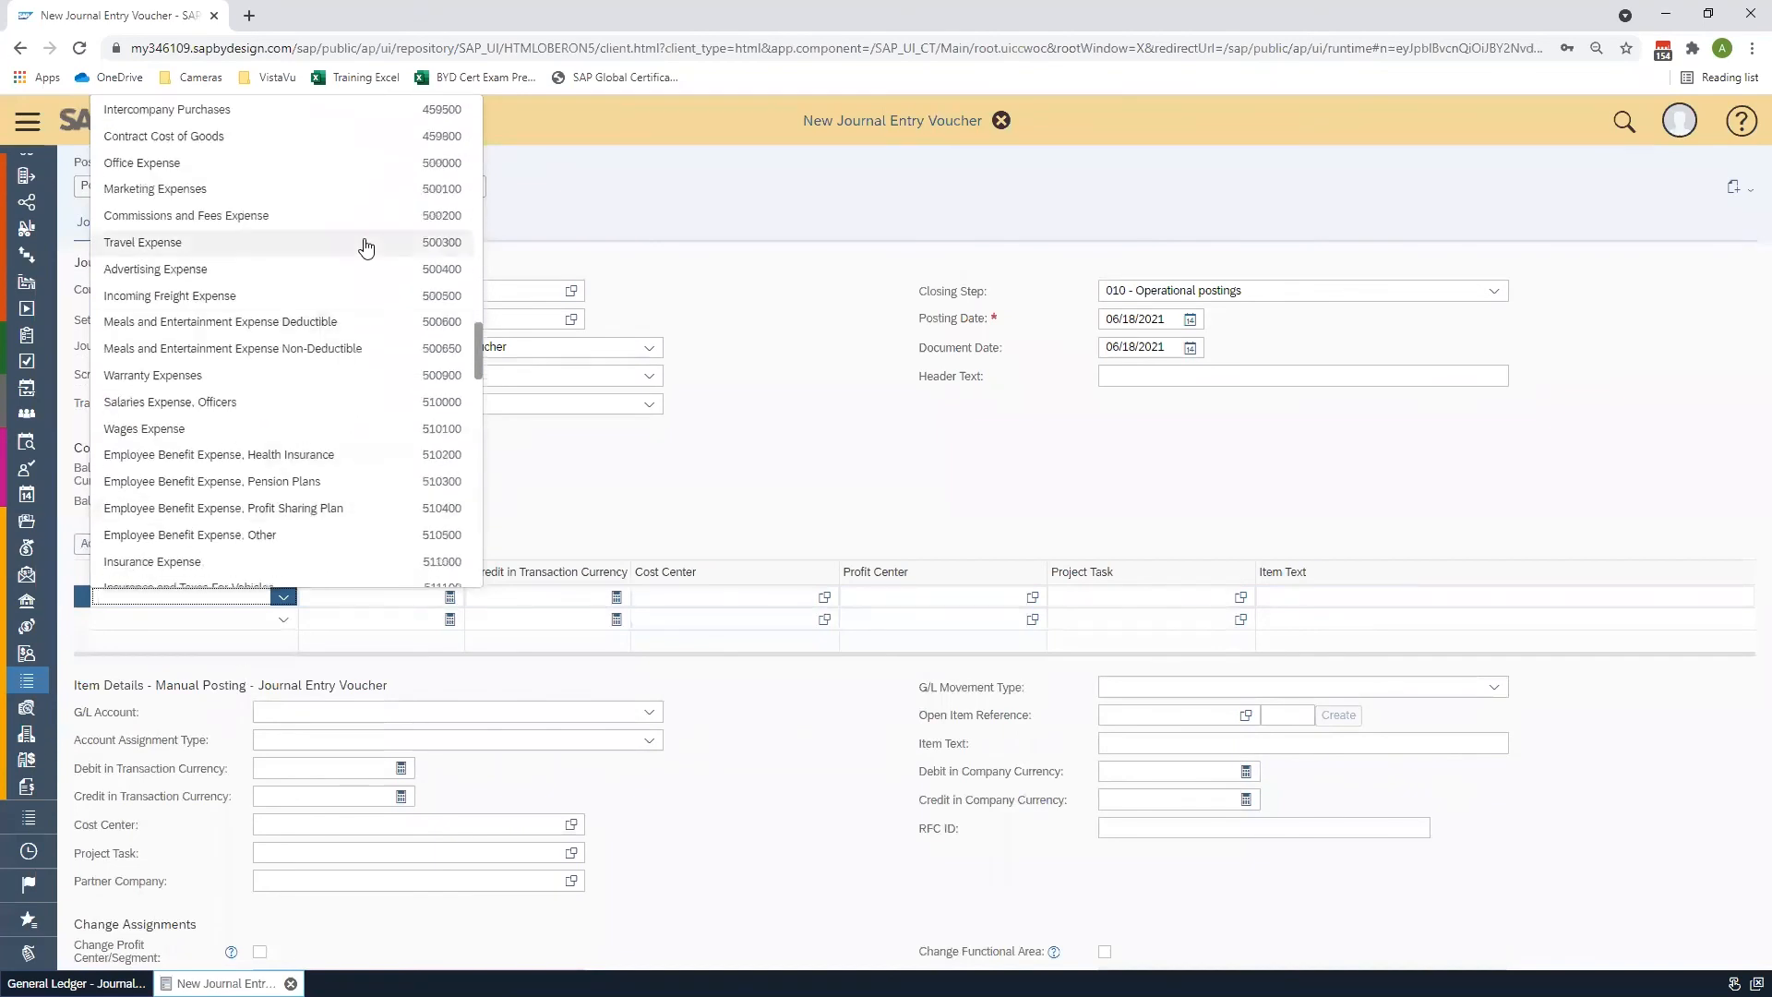
left_click(351, 272)
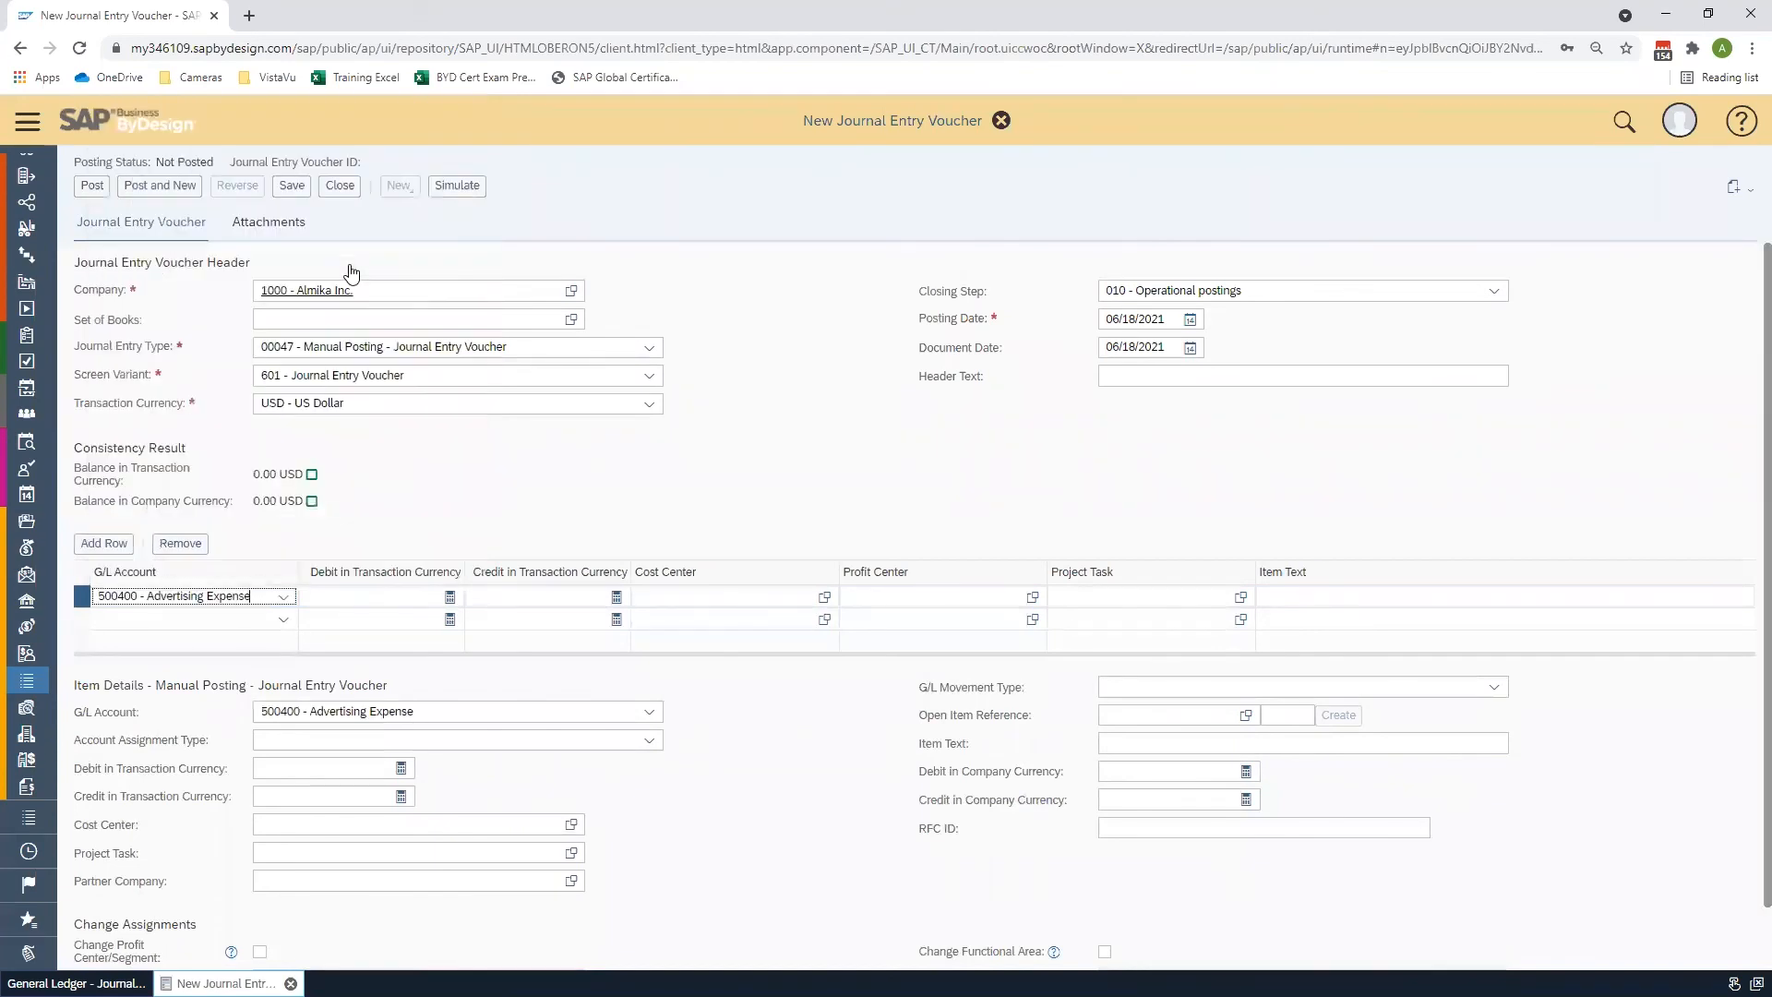
left_click(397, 592)
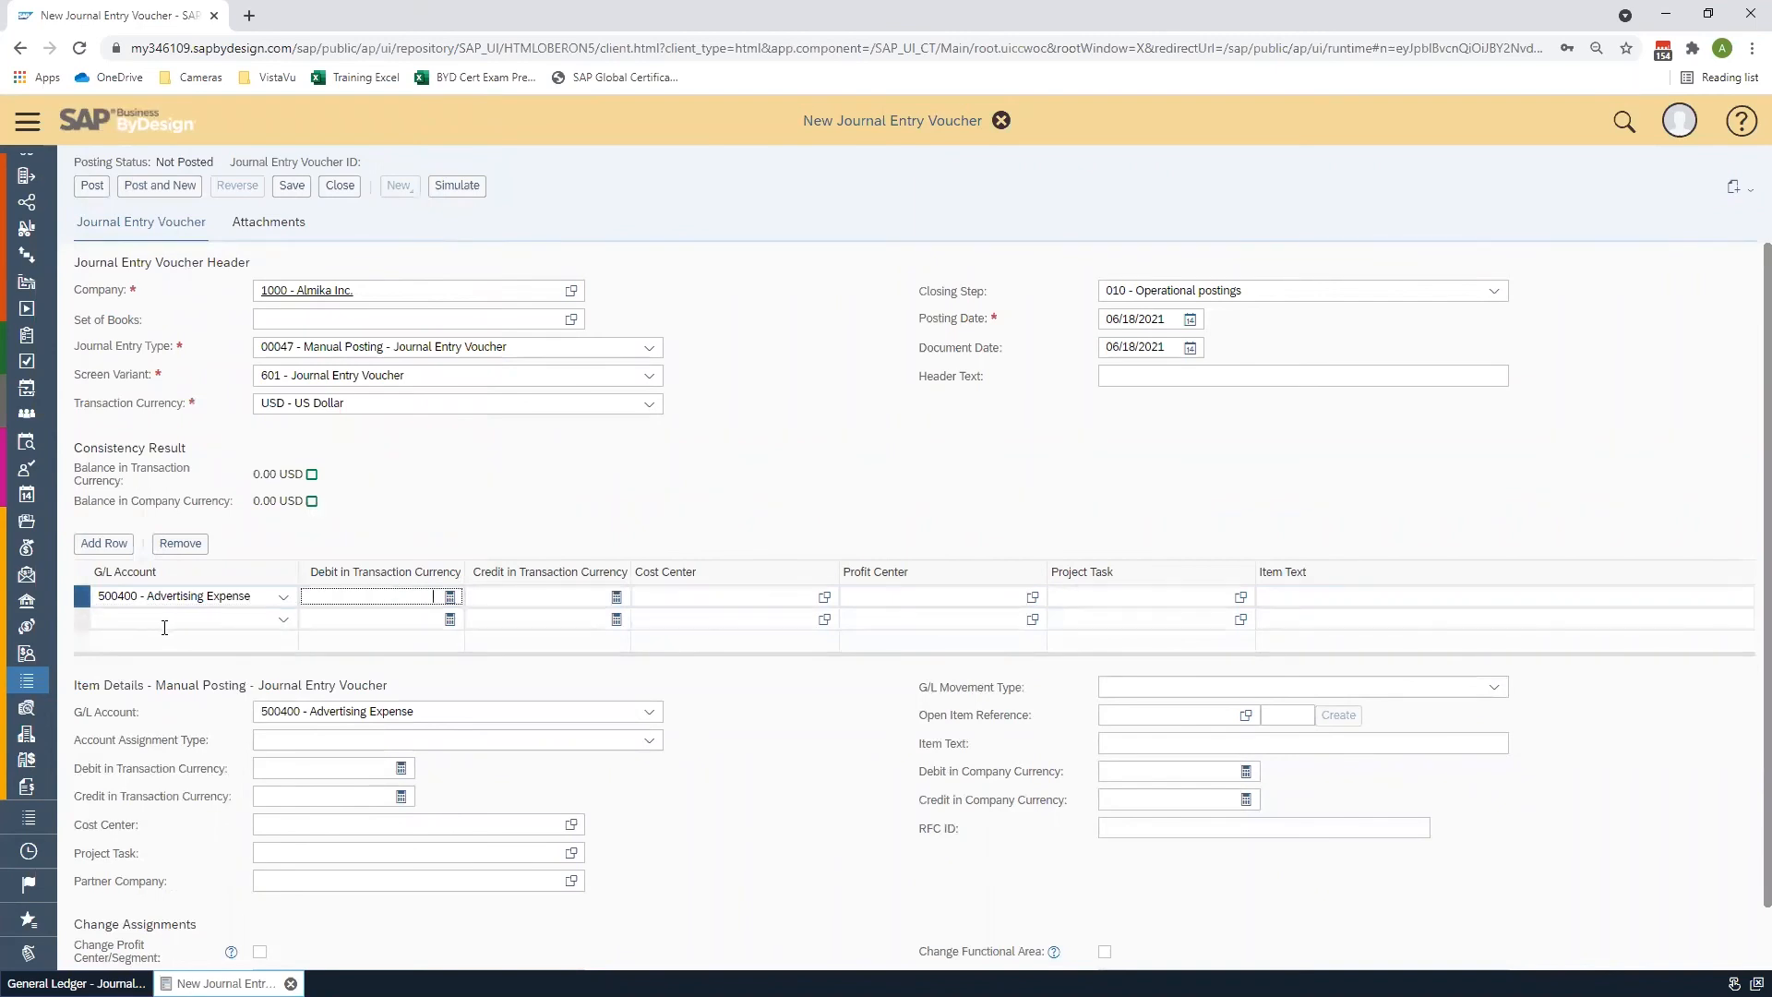
left_click(80, 620)
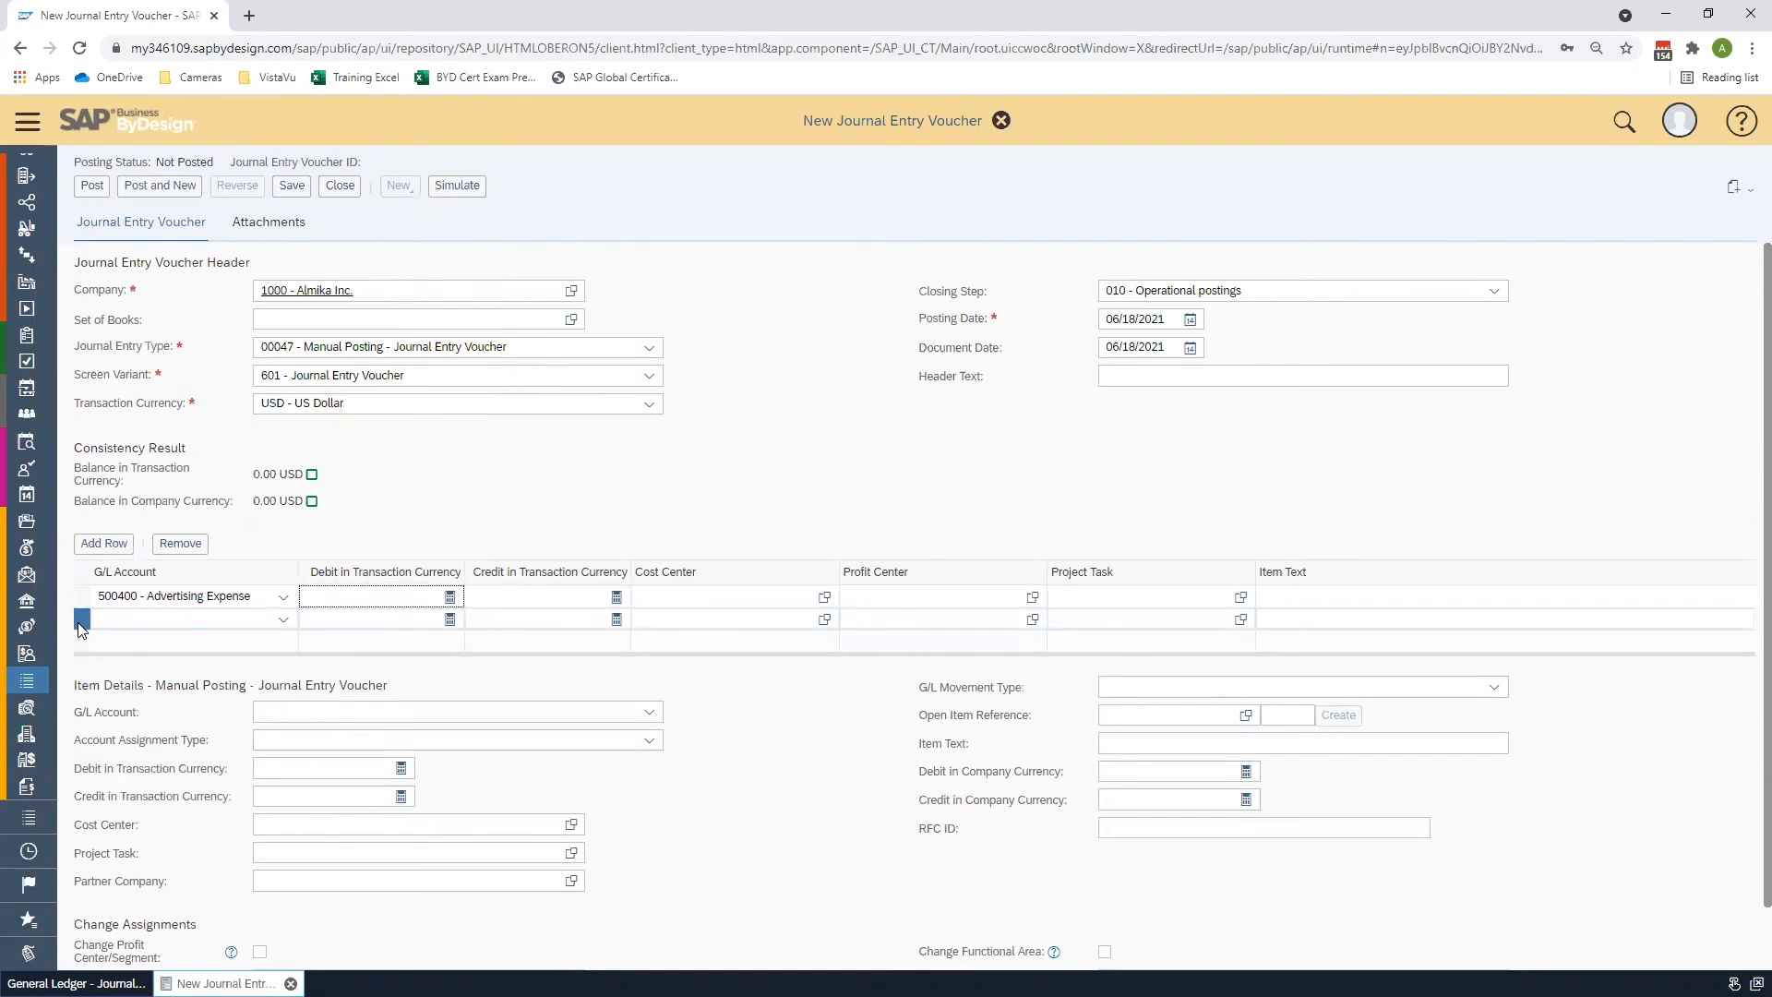
left_click(285, 619)
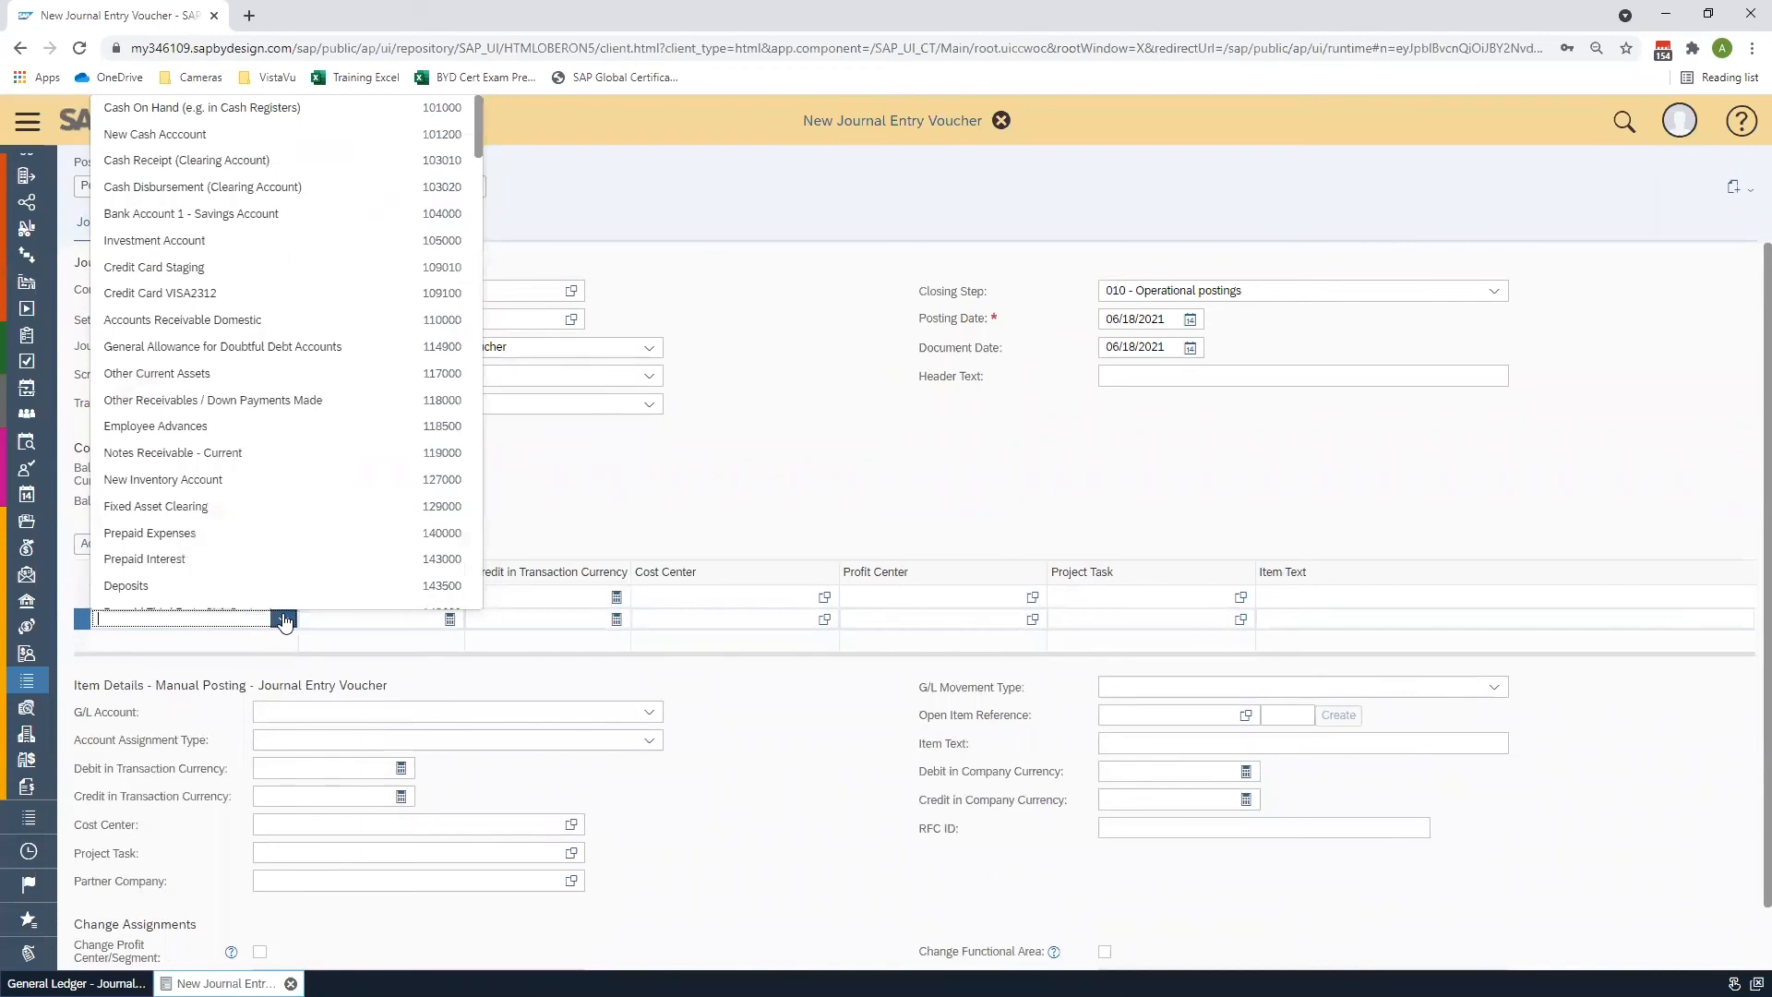
left_click(270, 294)
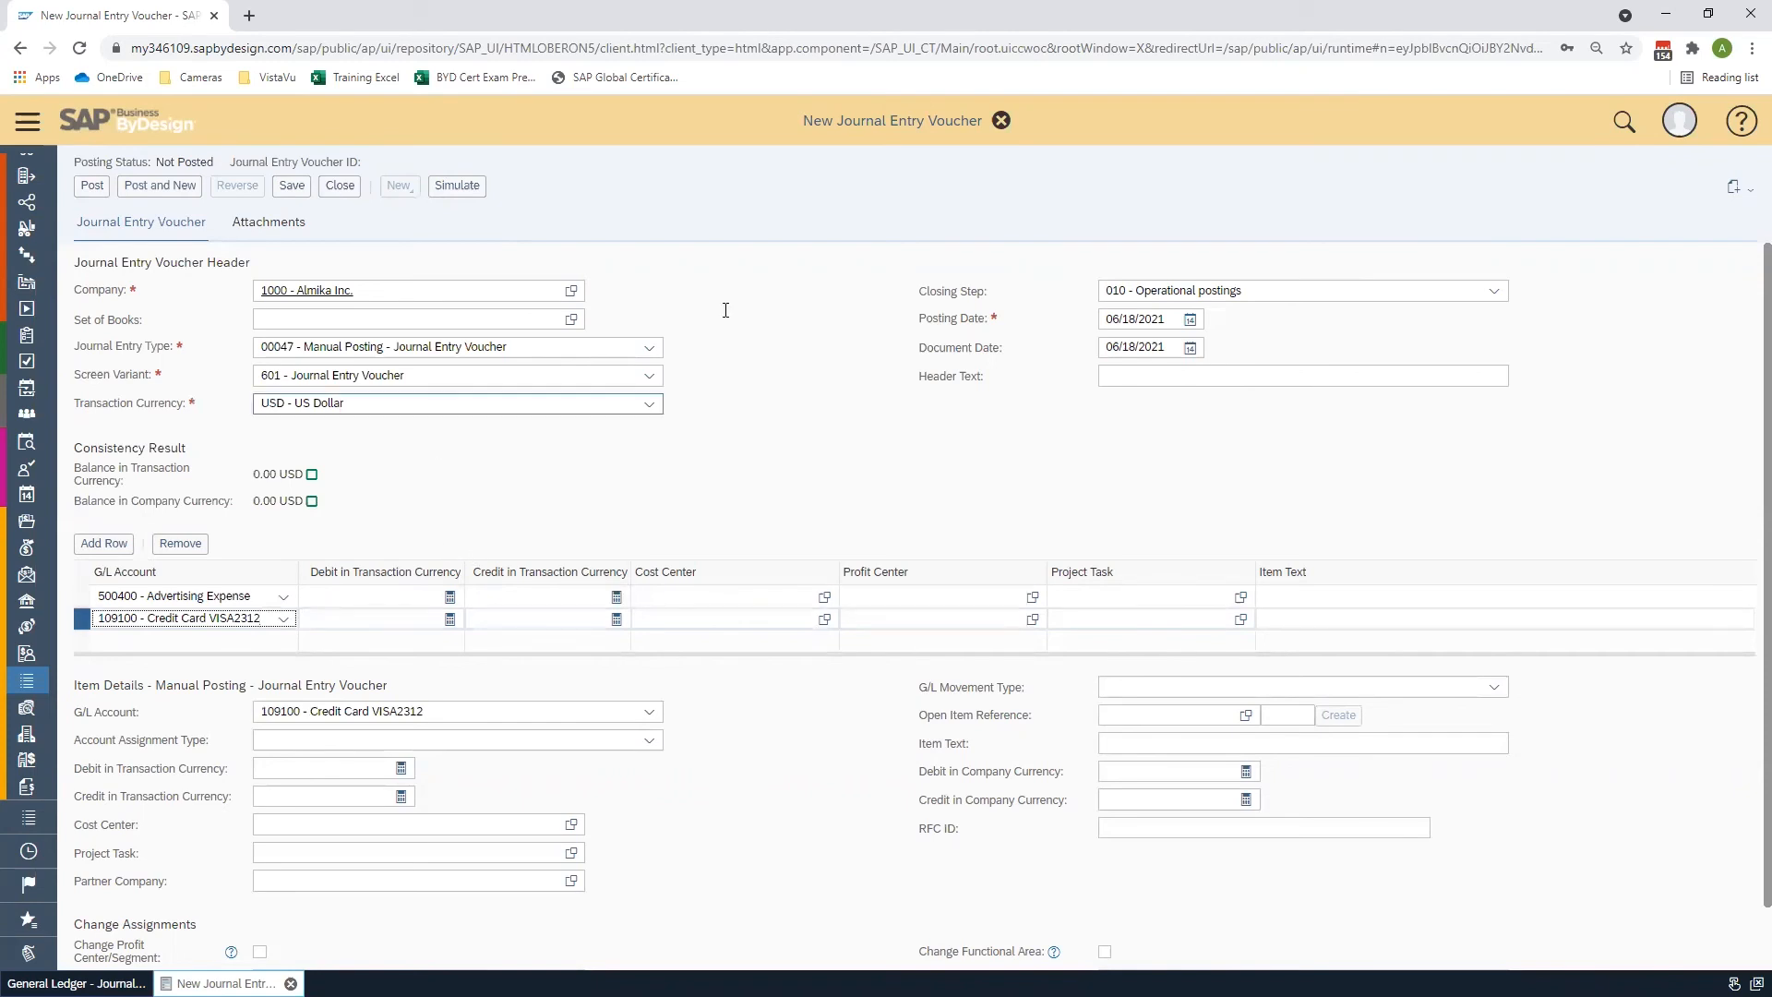
left_click(1003, 127)
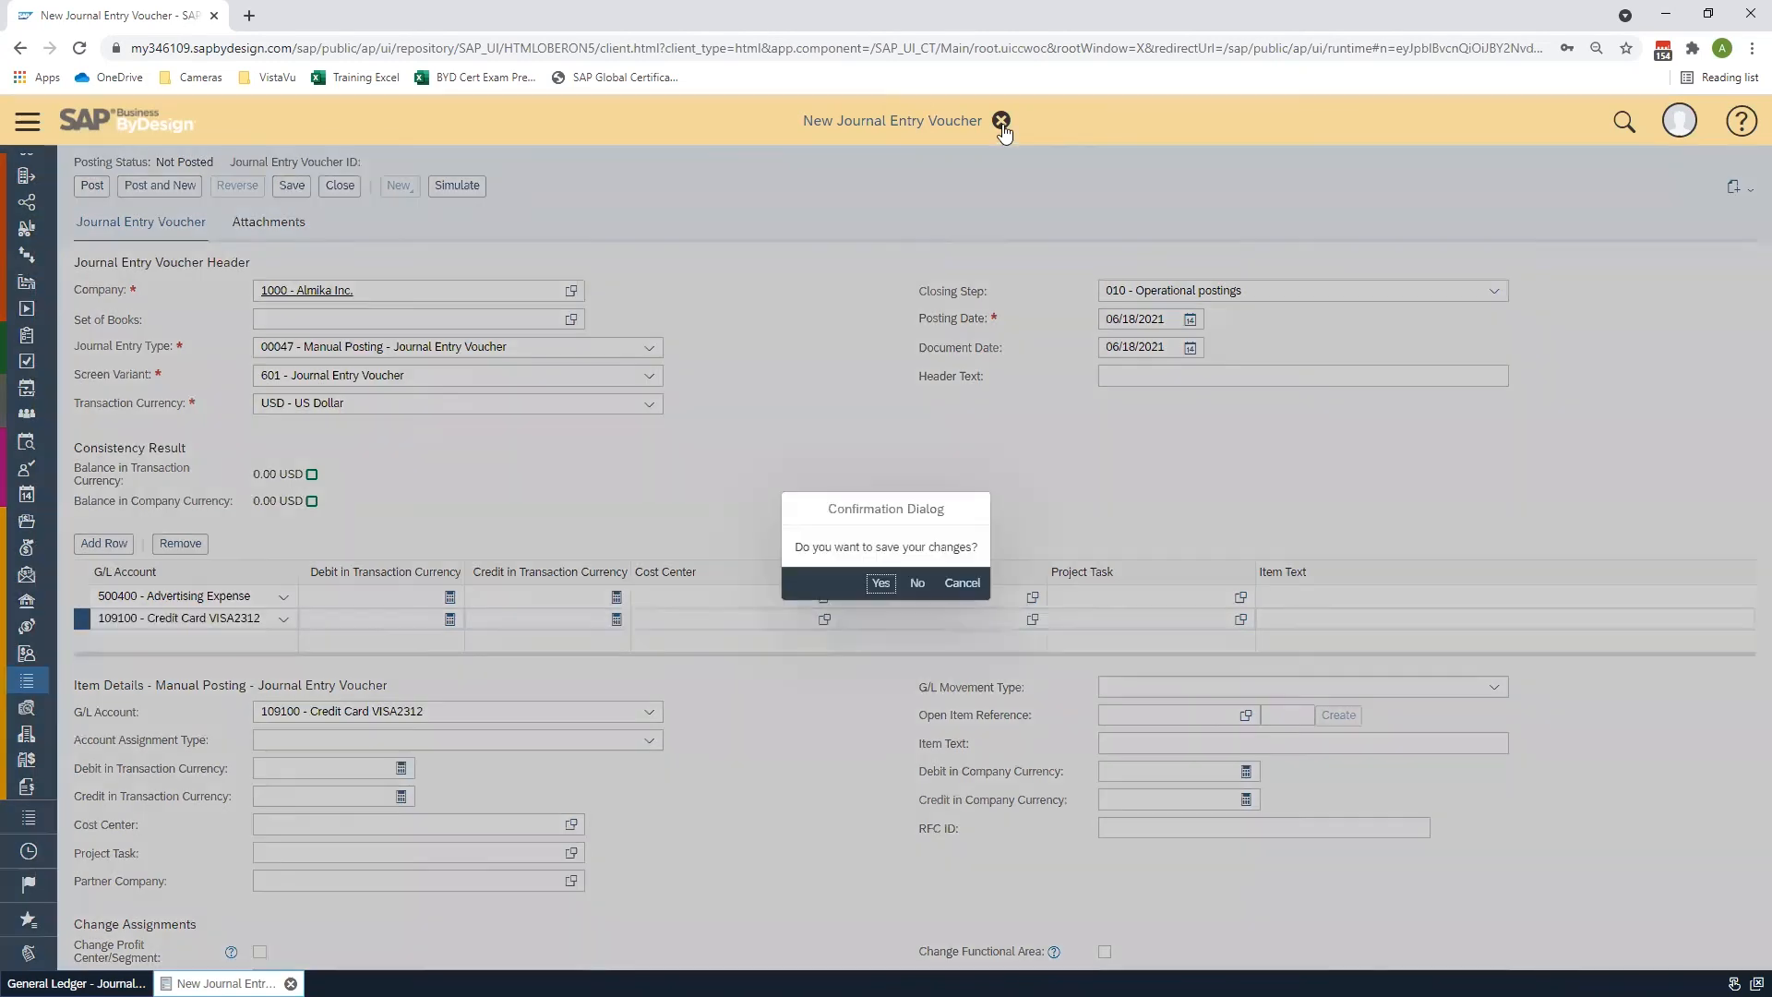
left_click(918, 582)
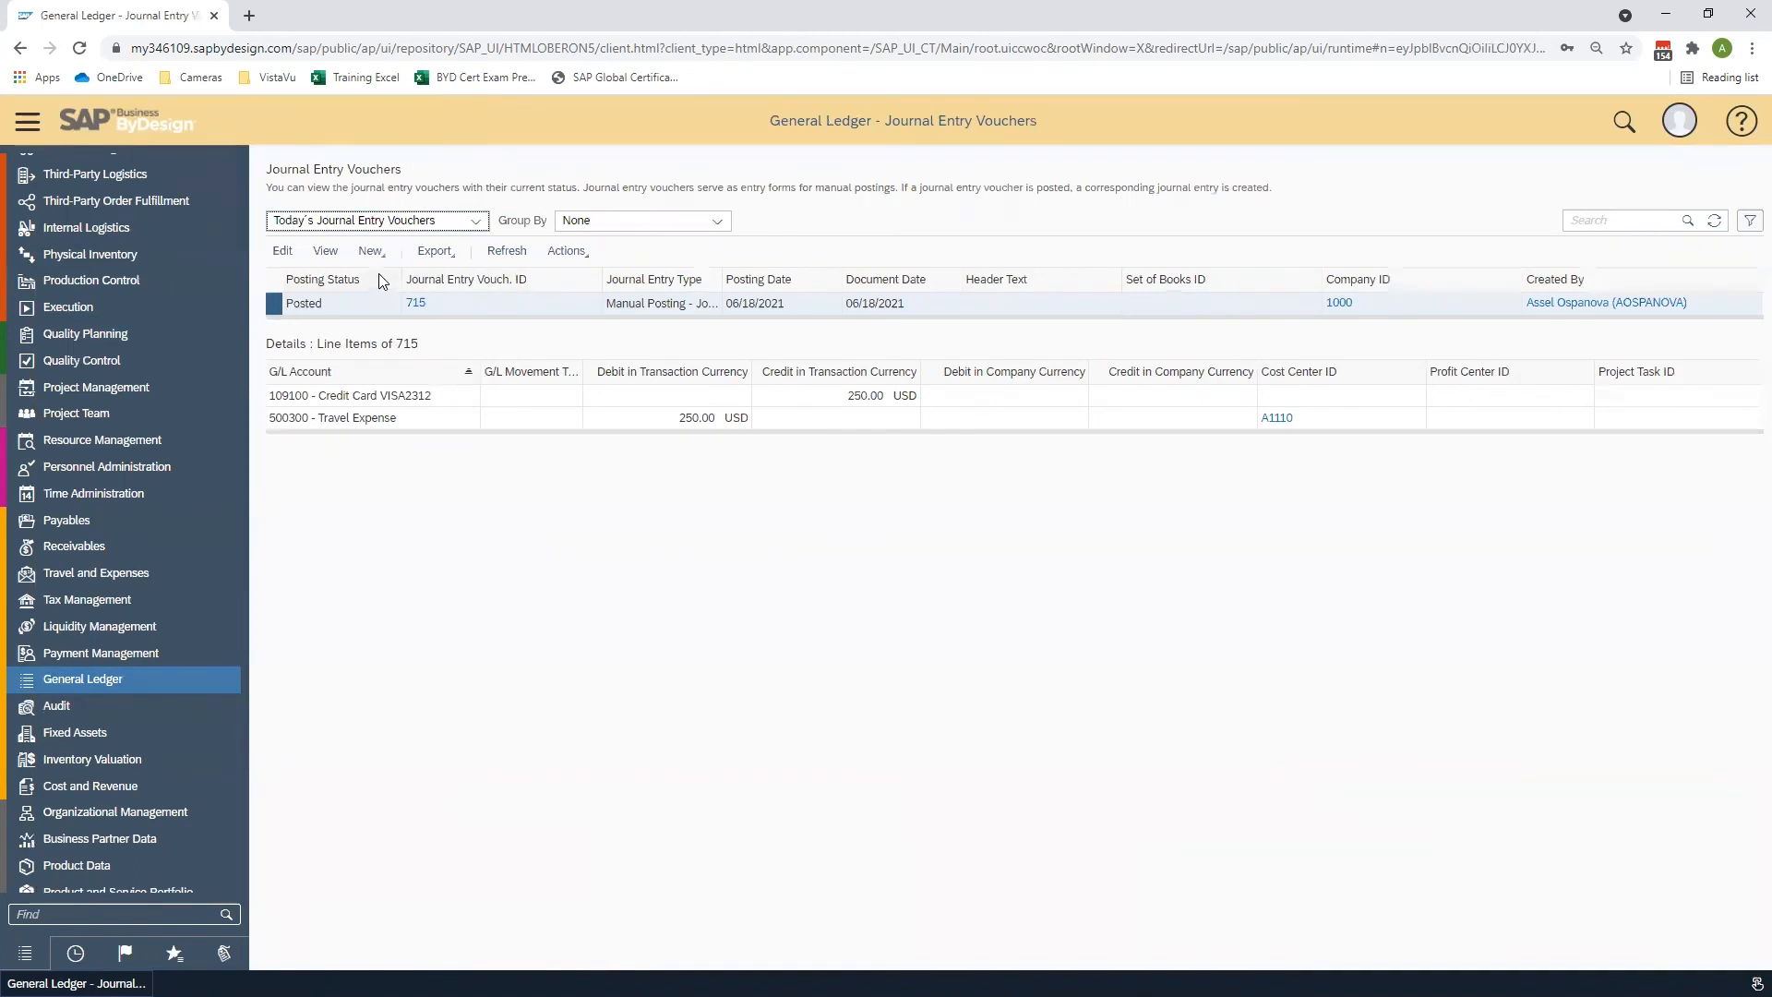
- Download a new Journal Entry Voucher from Microsoft Excel template and open it
left_click(372, 250)
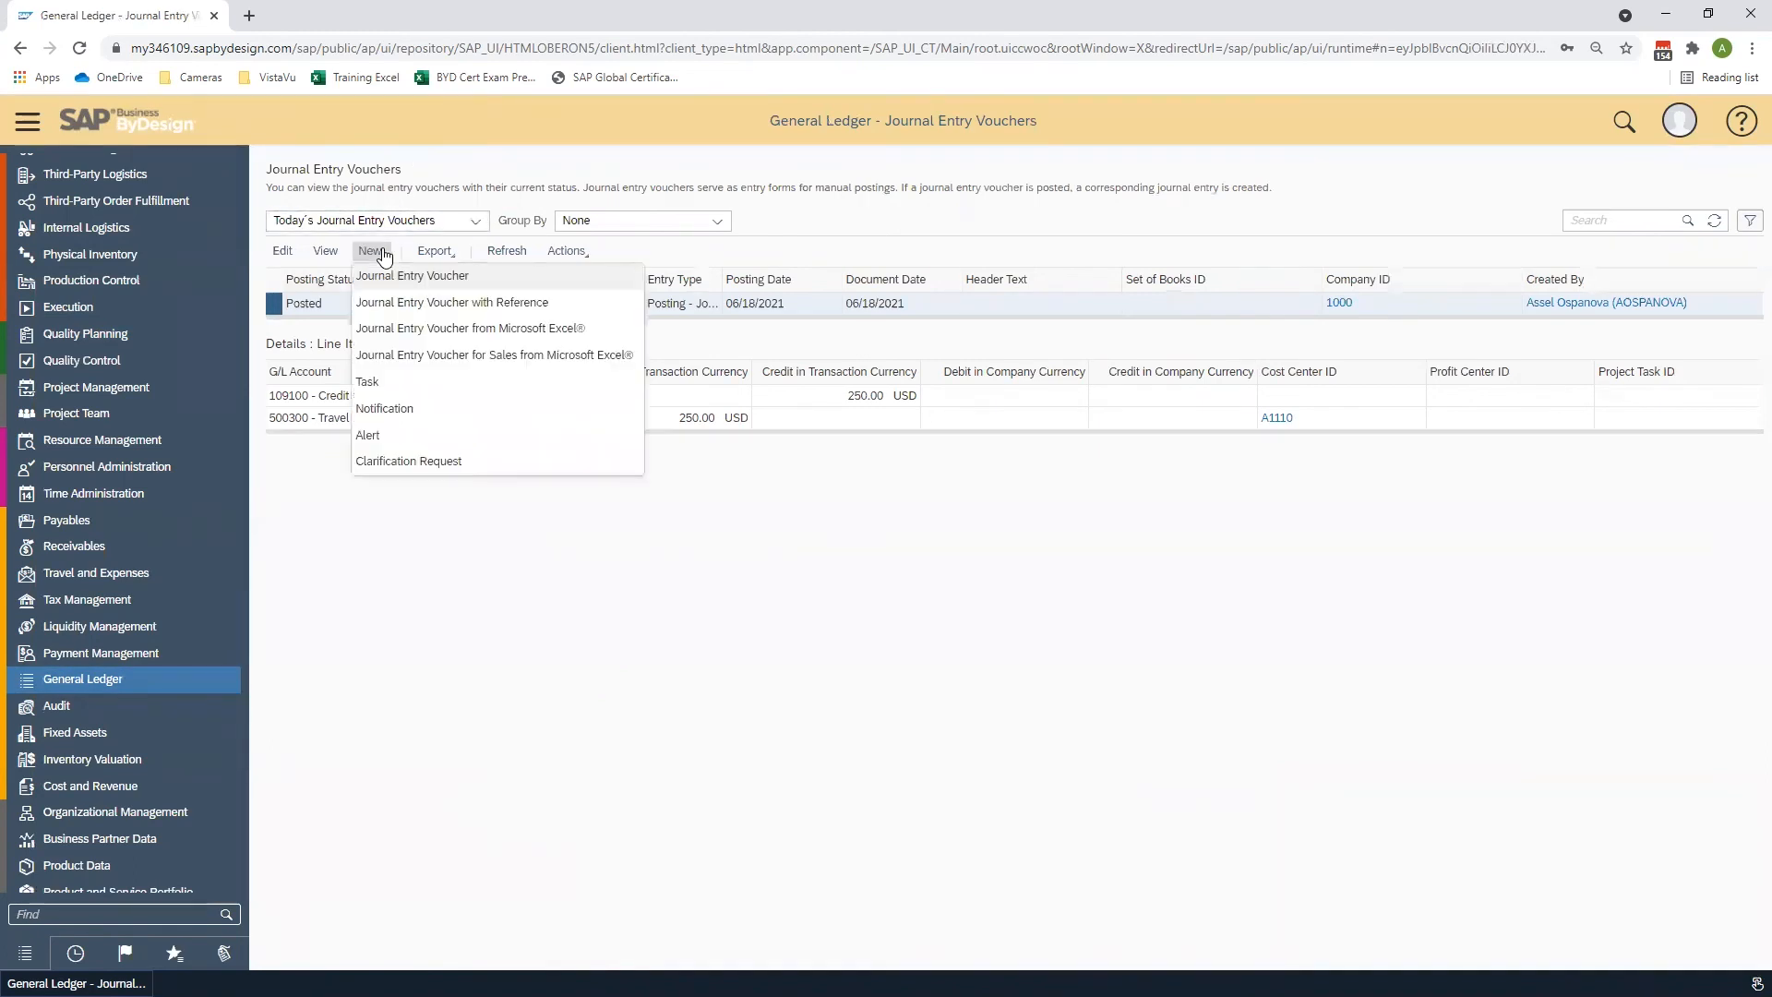
left_click(386, 327)
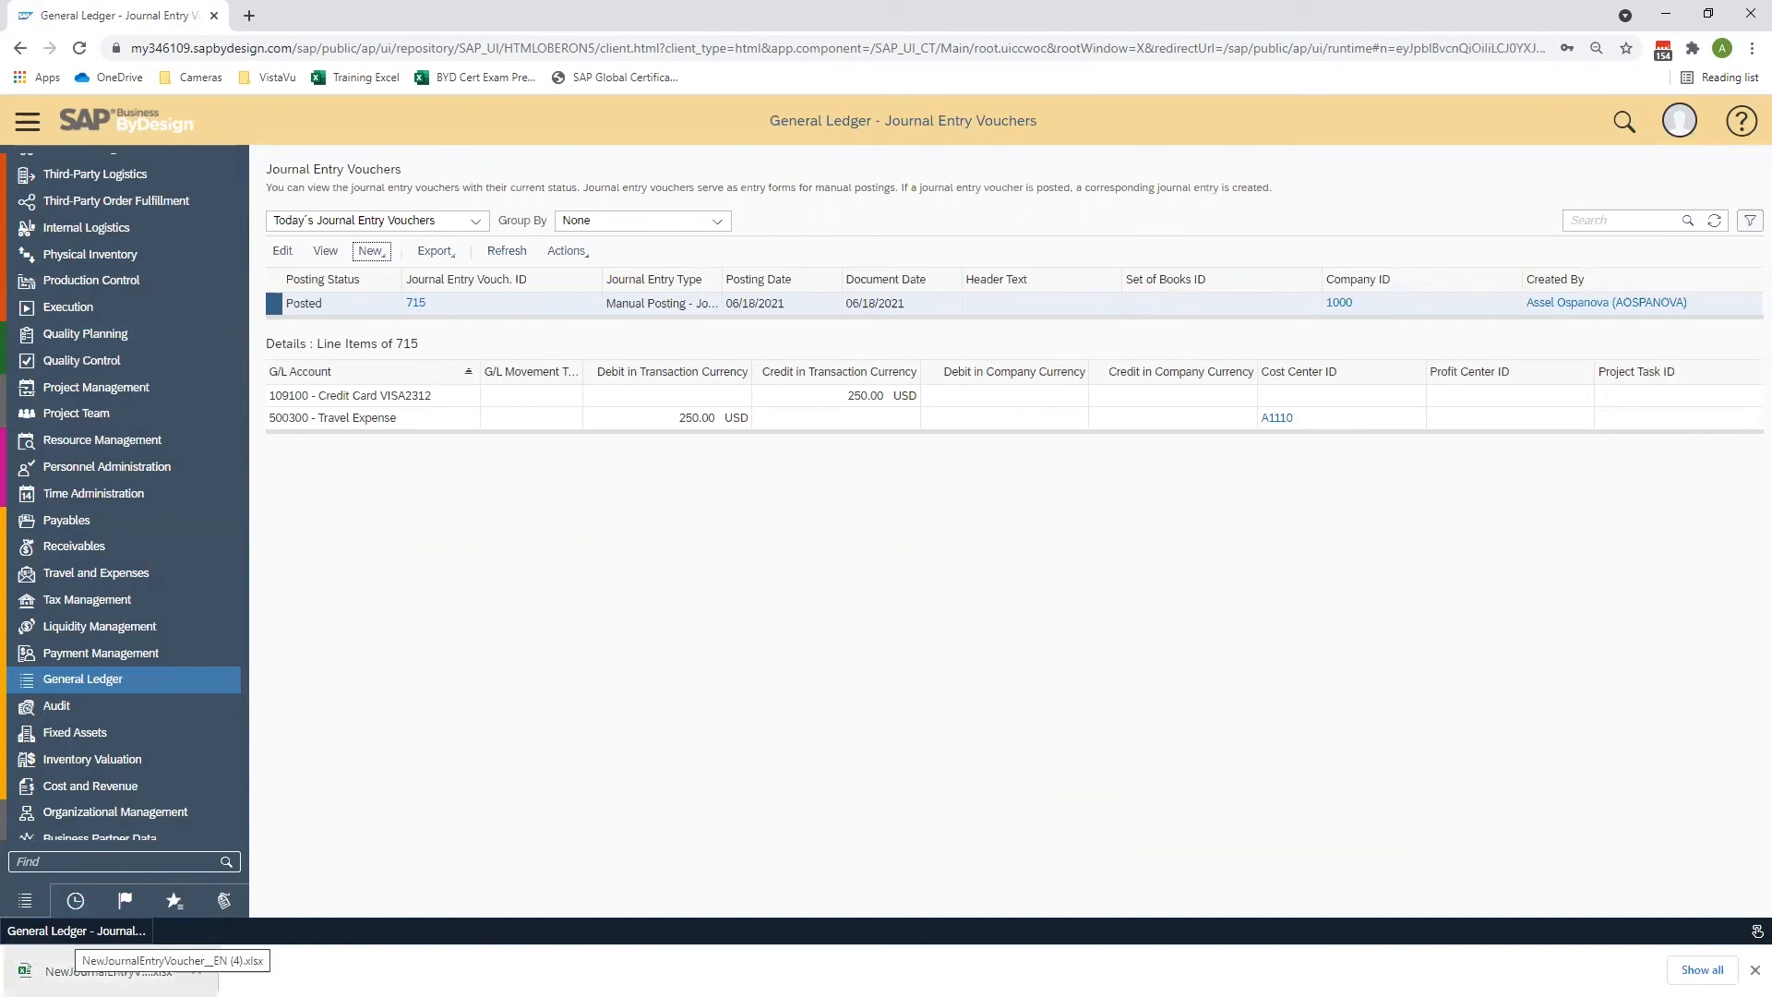
left_click(107, 971)
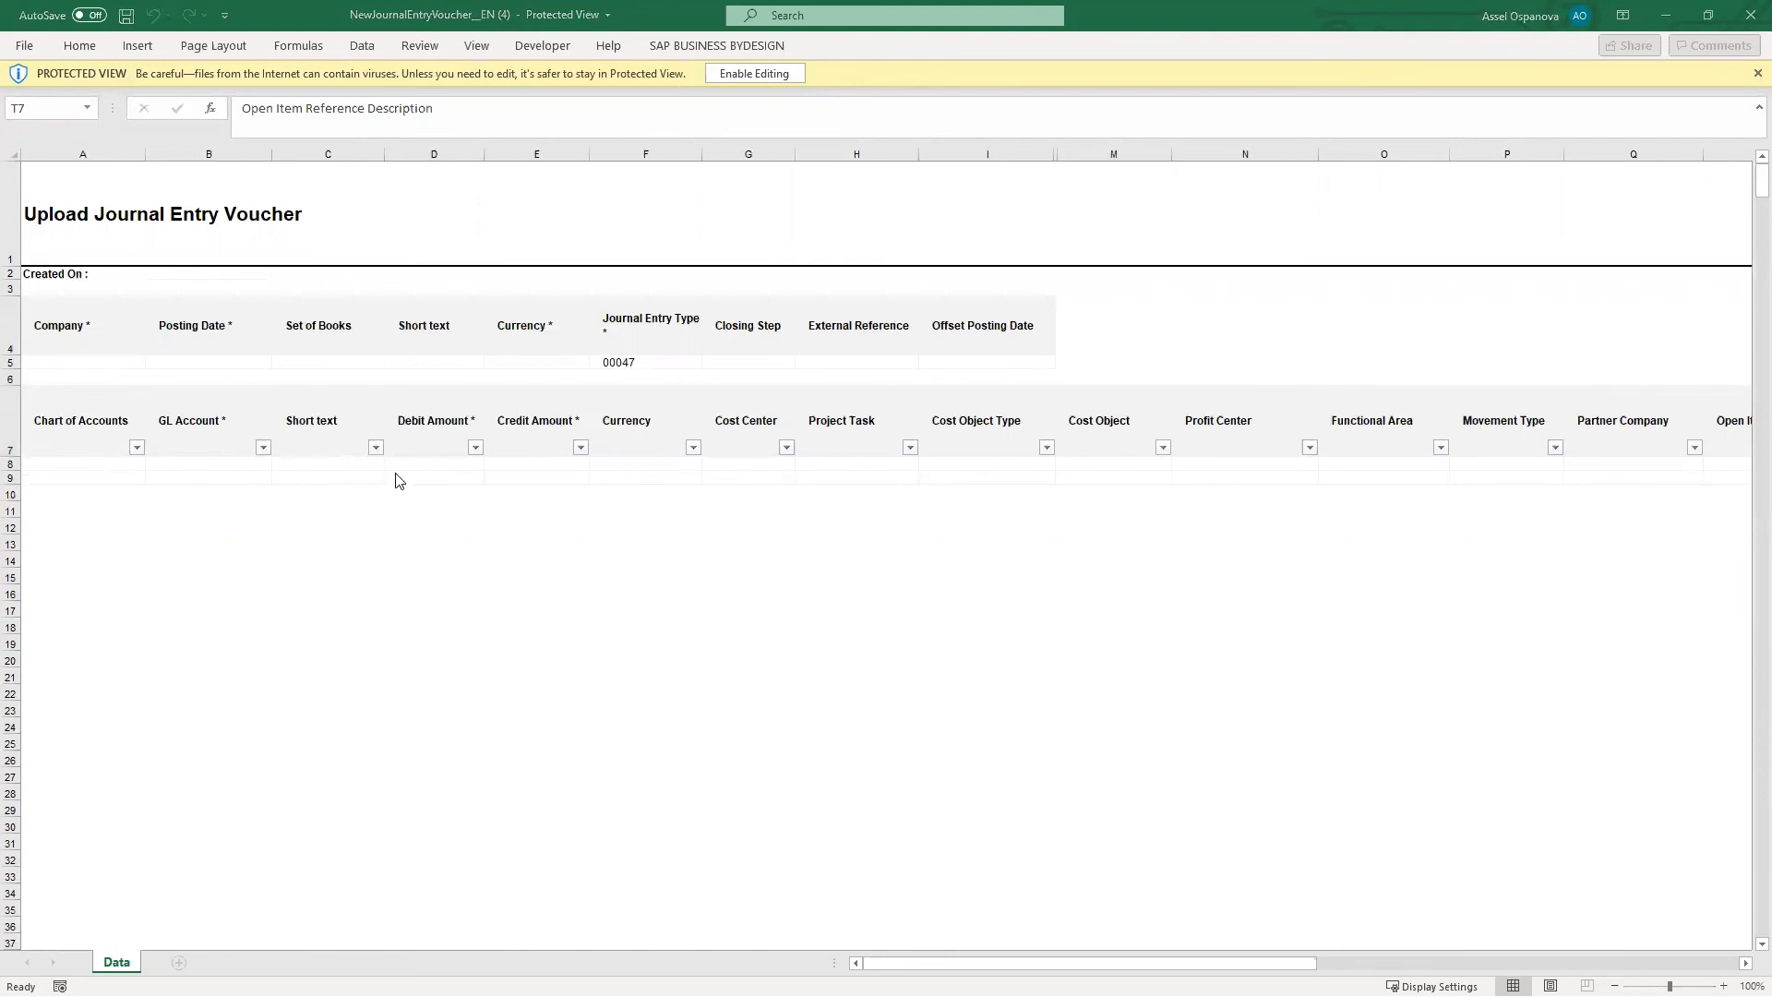
- In the filled voucher workbook, set the 109100 row's credit amount to =SUM(D8:D12) and save the voucher to SAP Business ByDesign
key("alt+Tab")
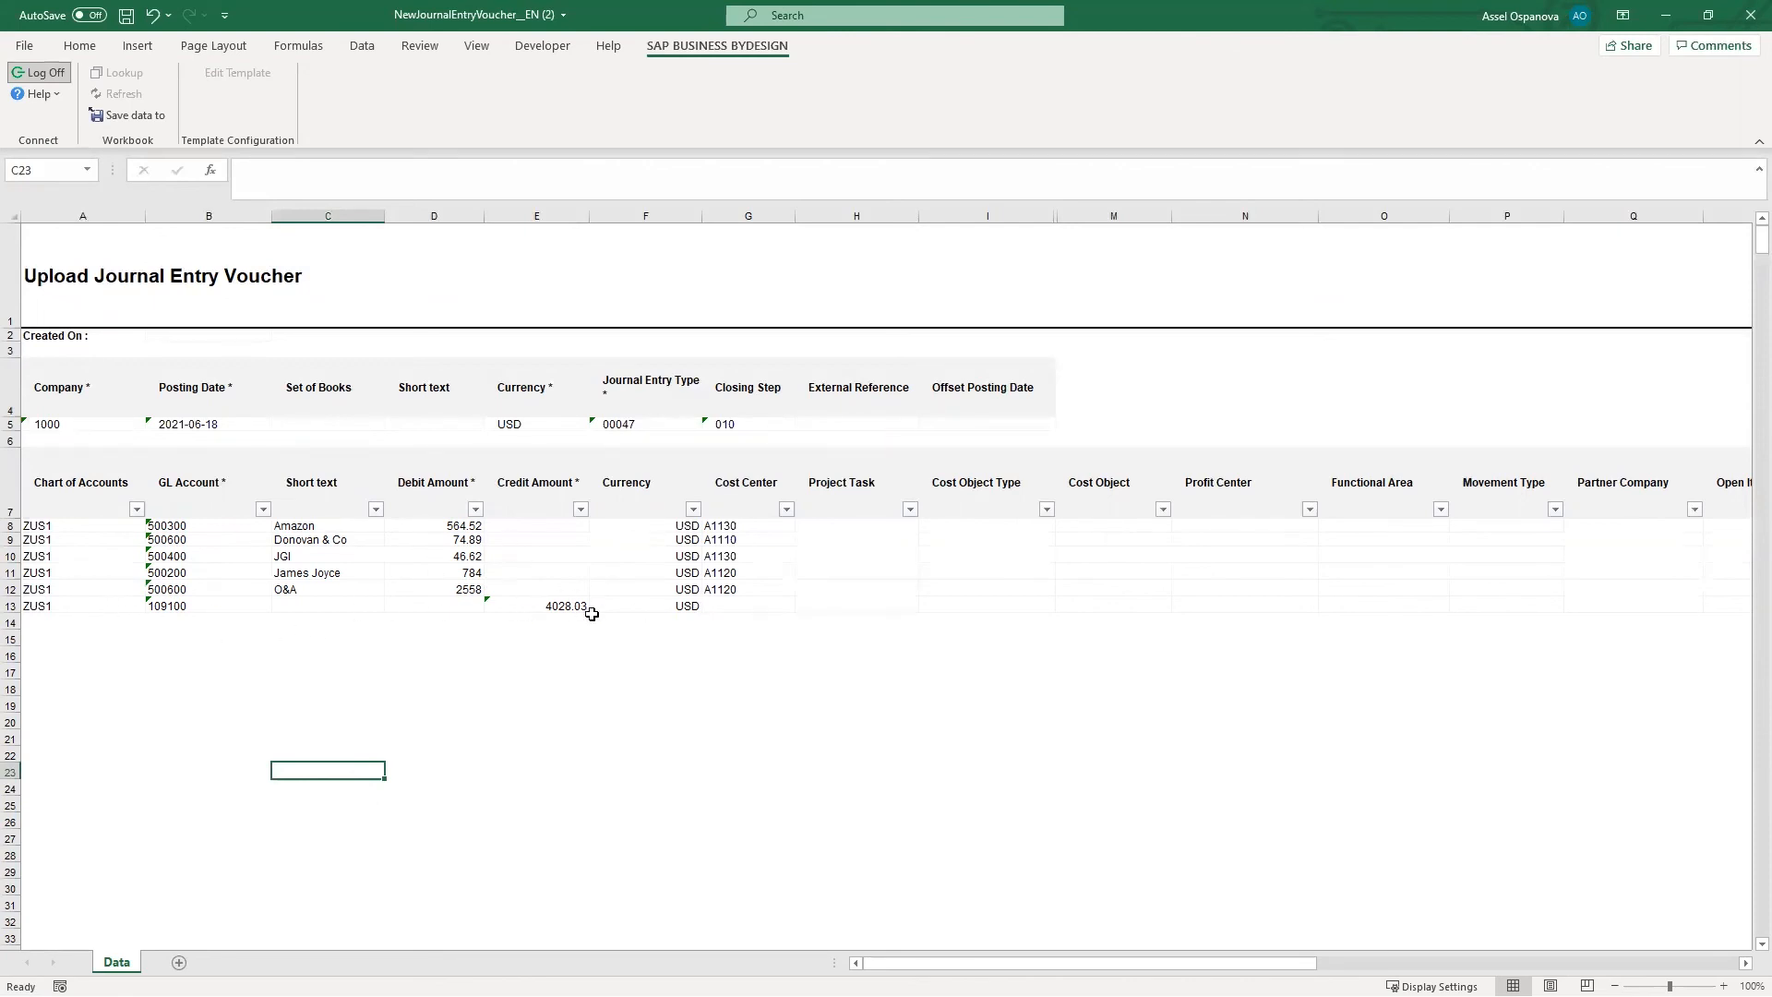
left_click(180, 605)
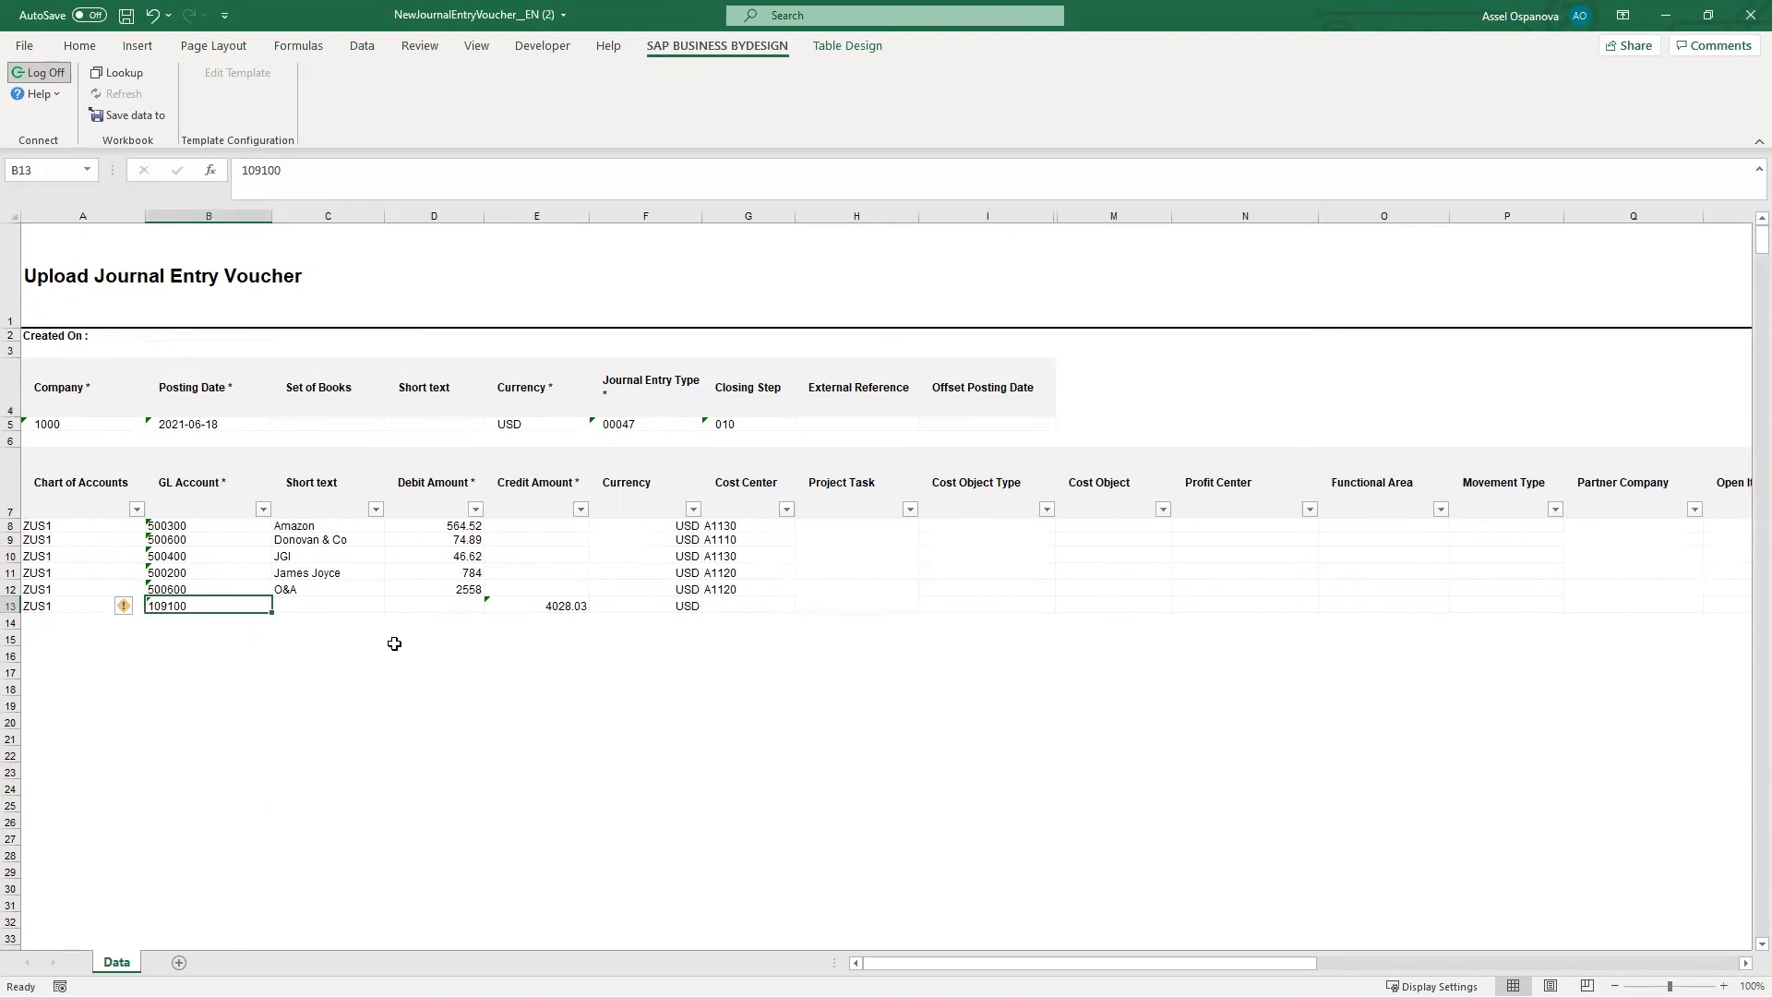
left_click(562, 608)
double_click(563, 609)
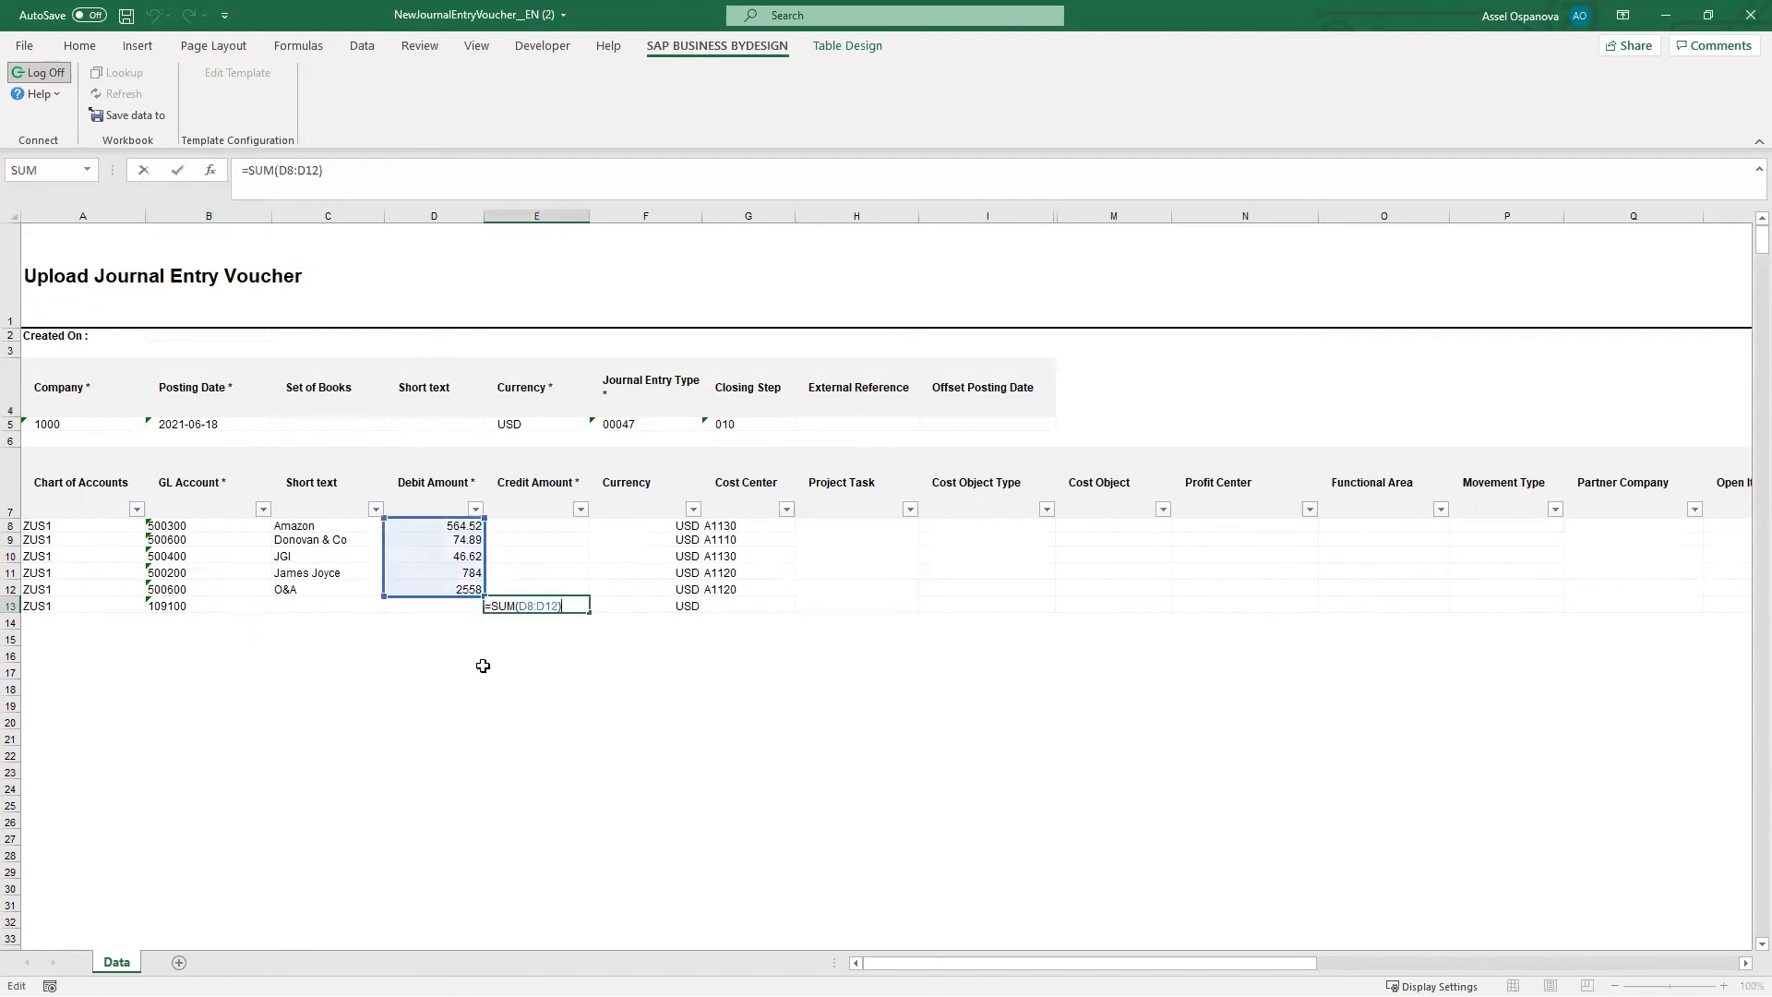
key("ctrl+Return")
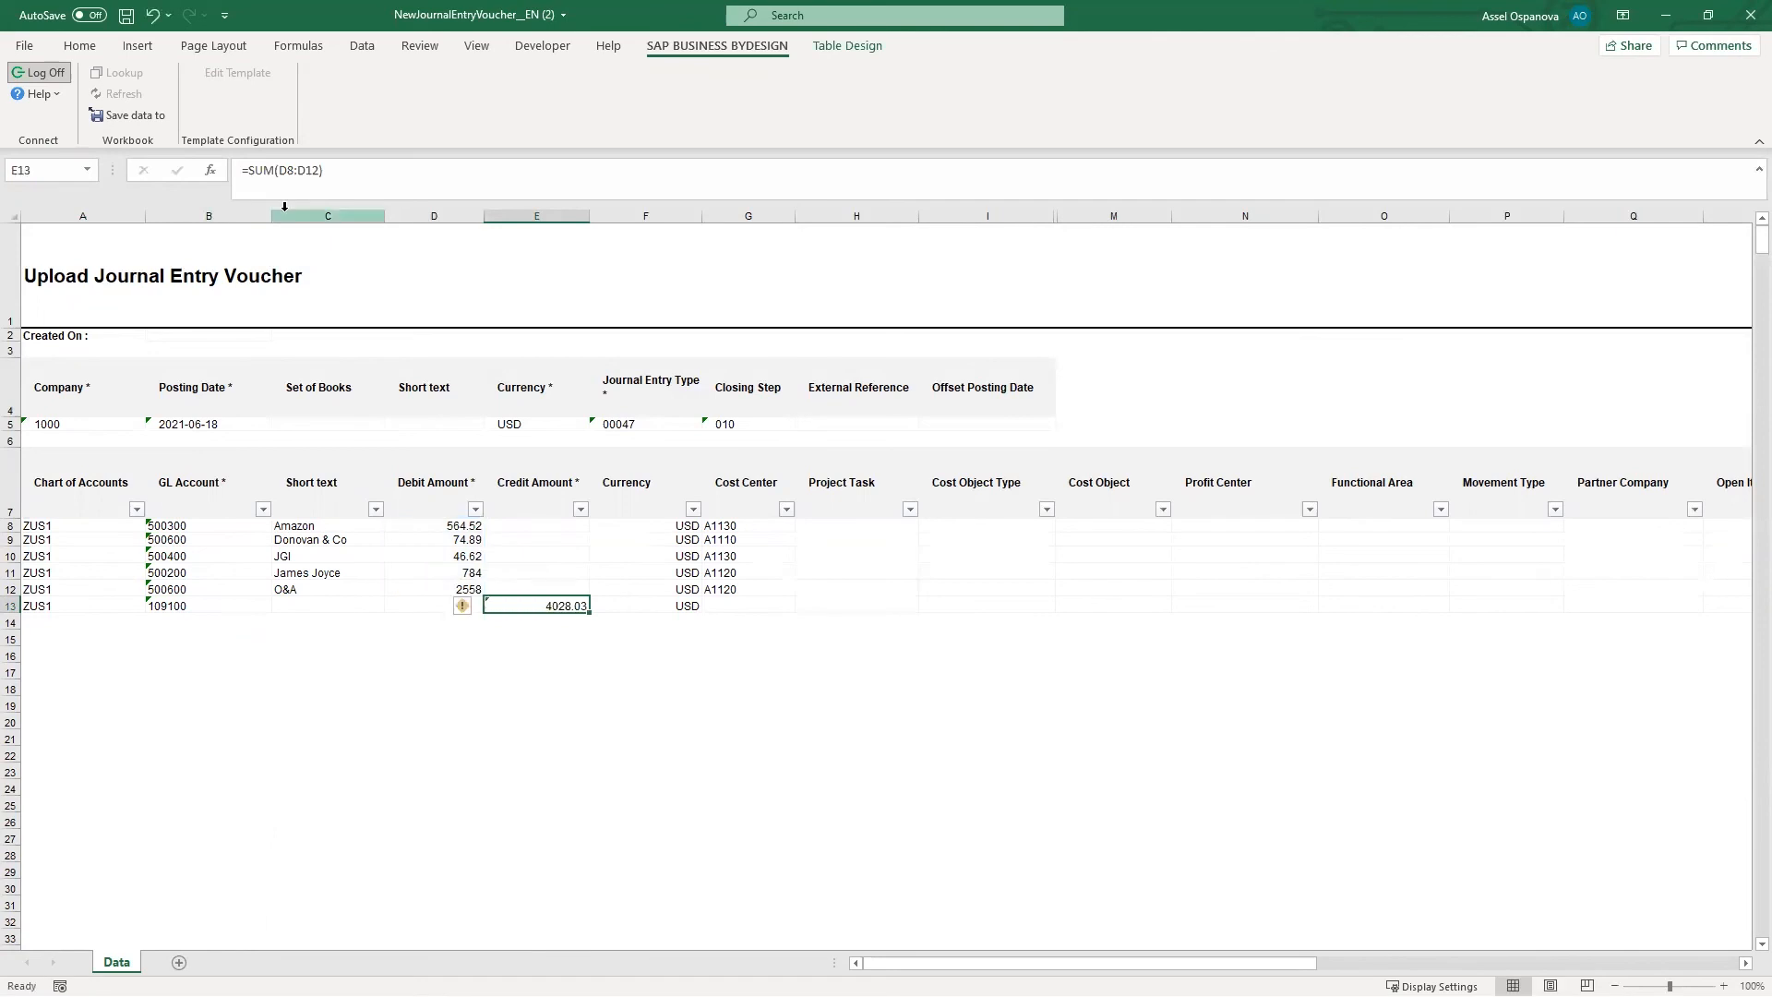
left_click(130, 117)
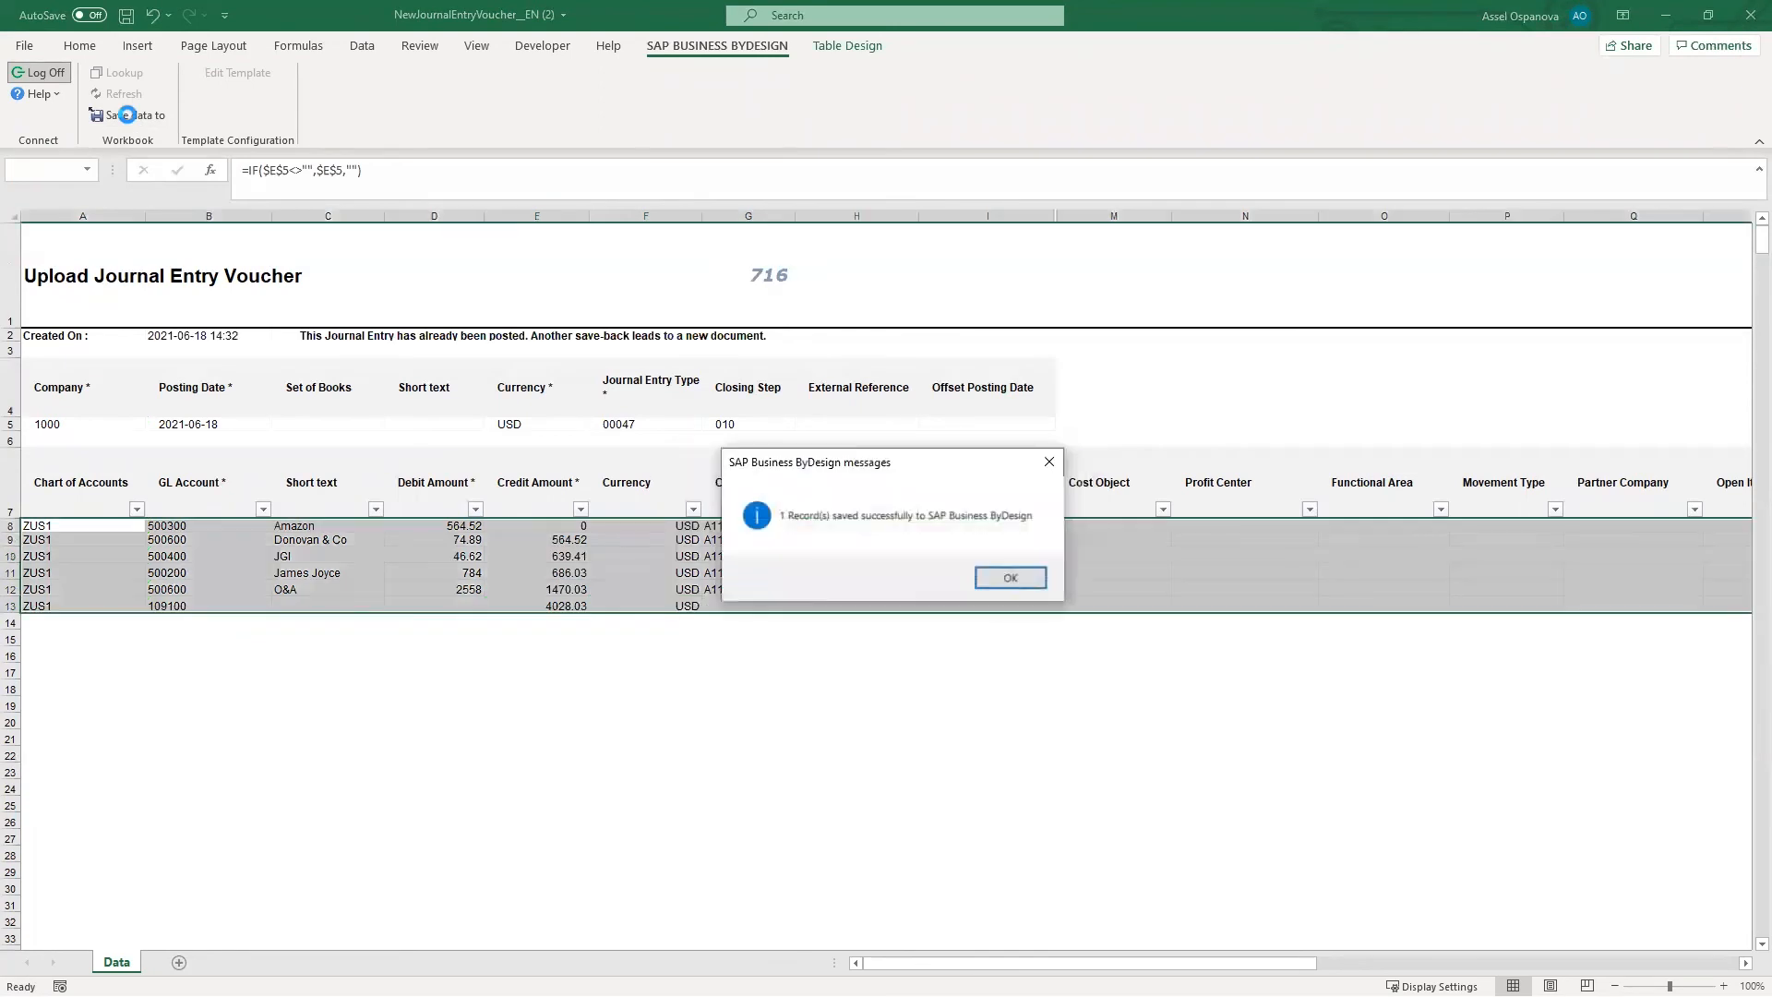
left_click(1010, 578)
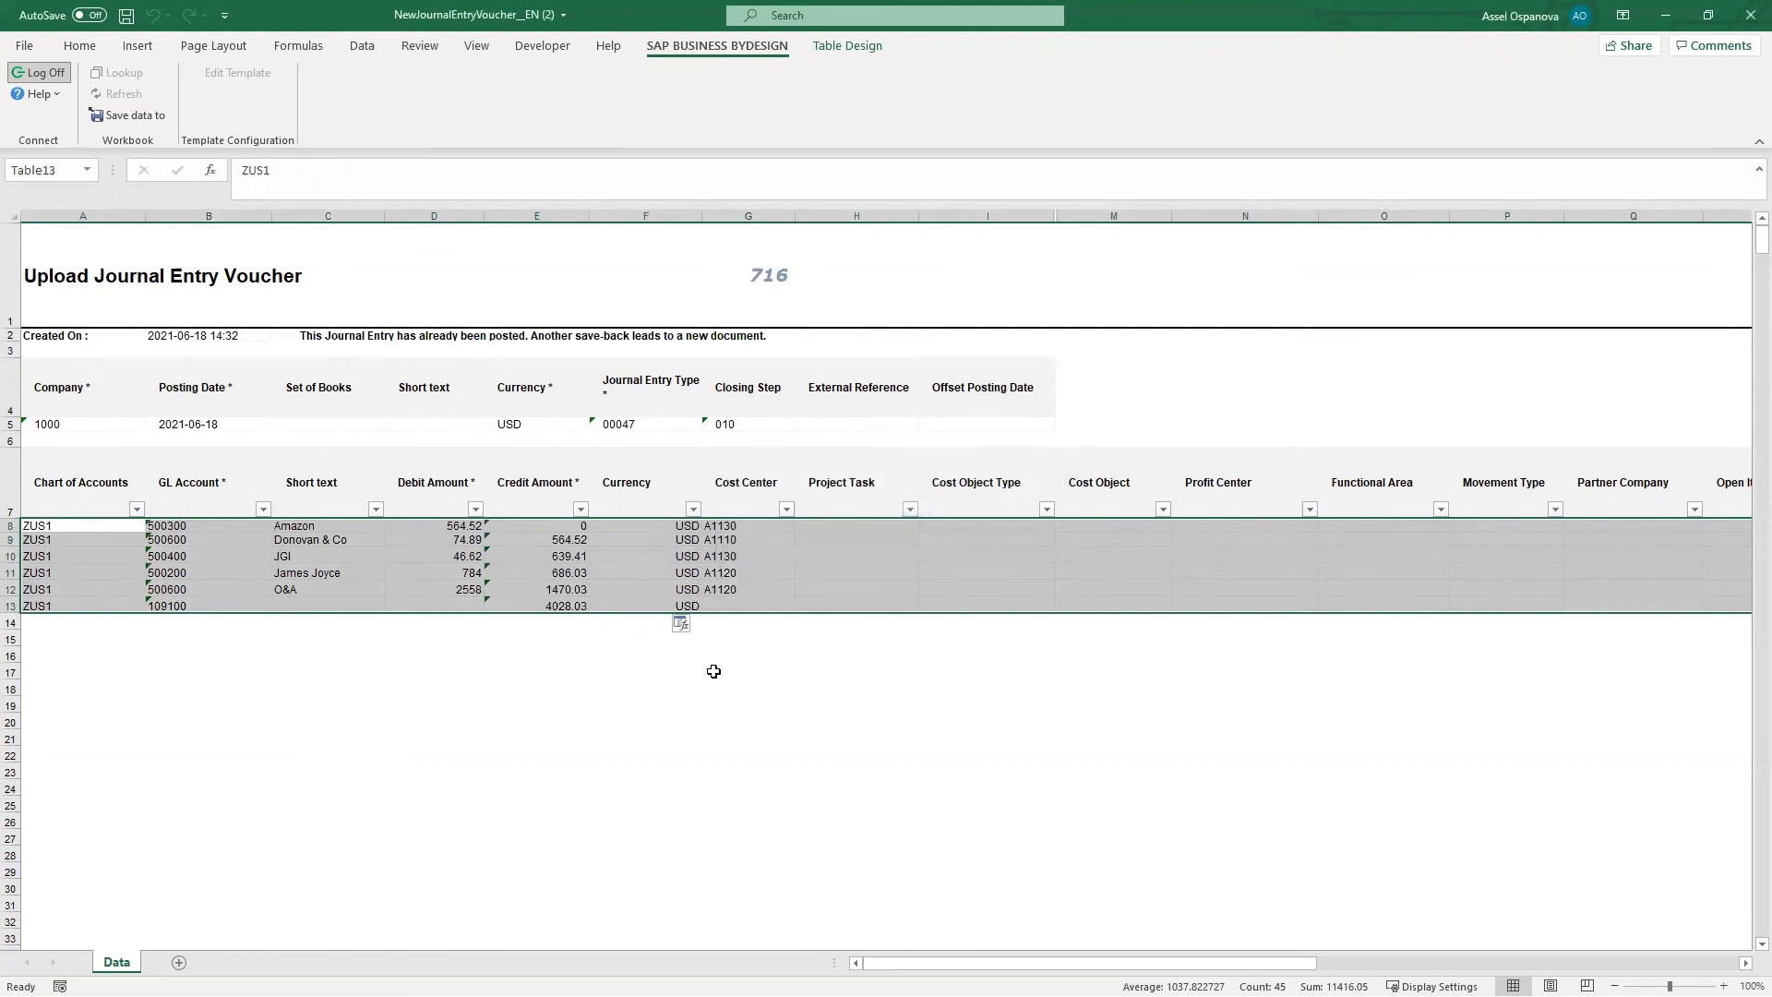
- Refresh today's journal entry vouchers and select voucher 716 to review its line items
key("alt+Tab")
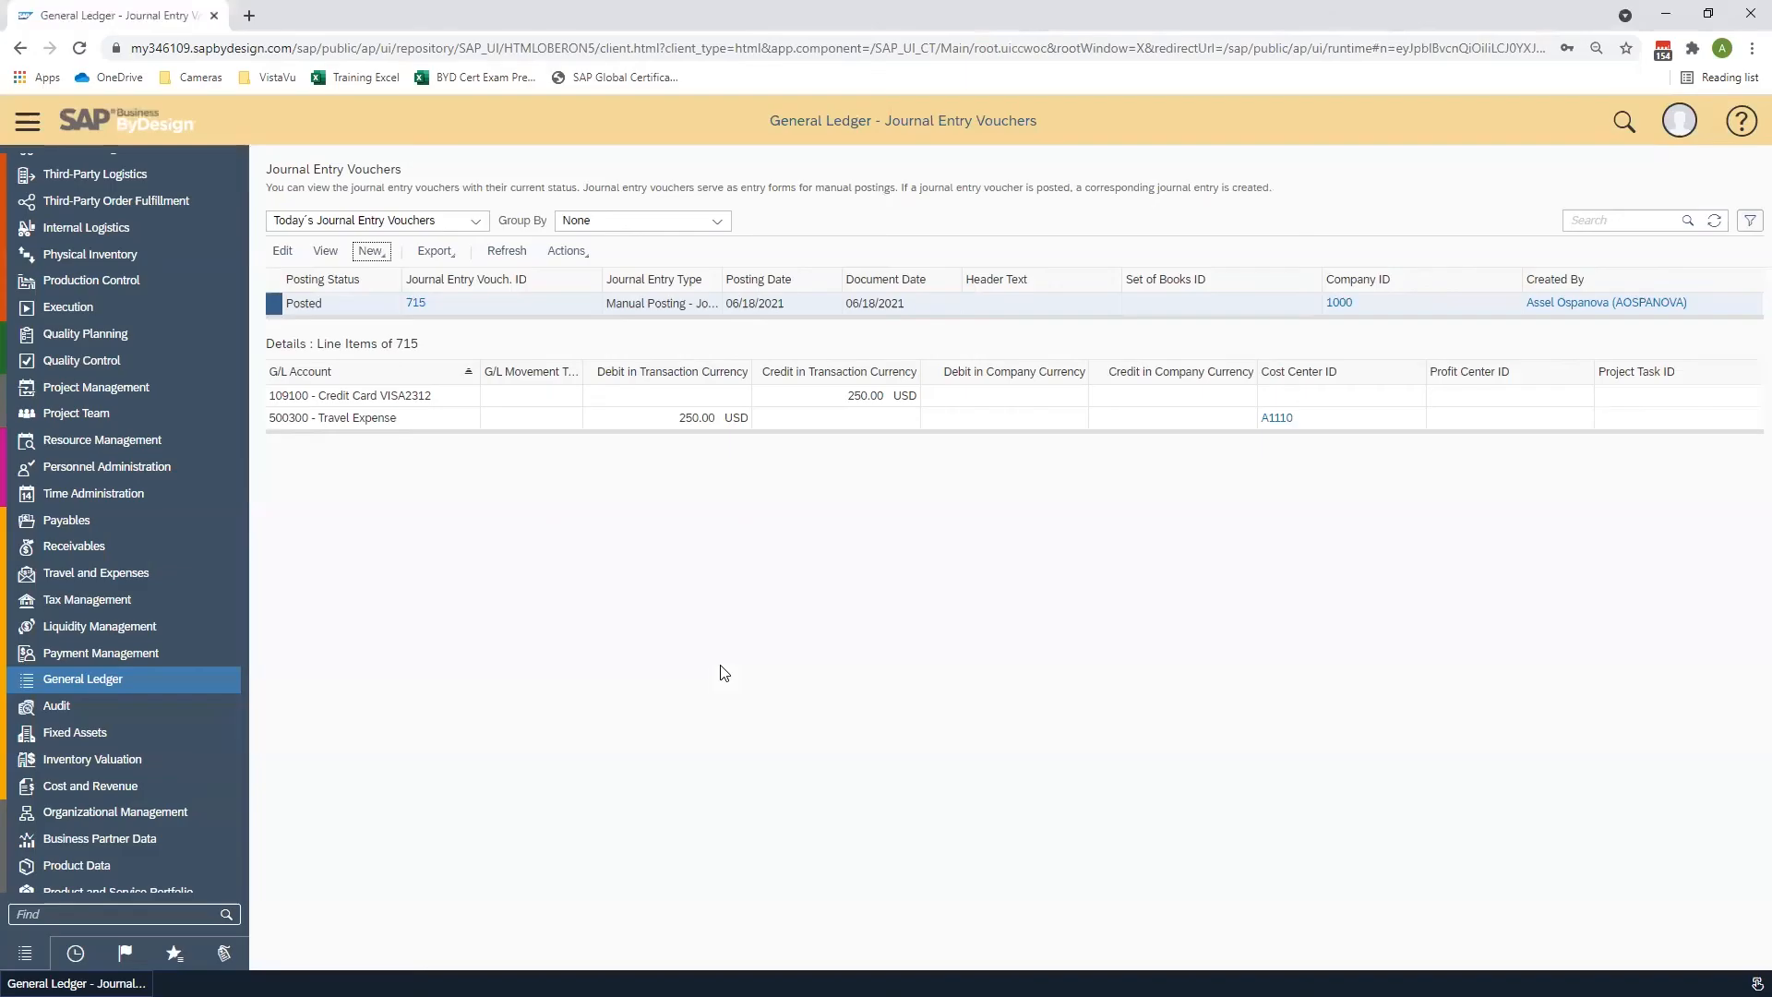
left_click(1716, 225)
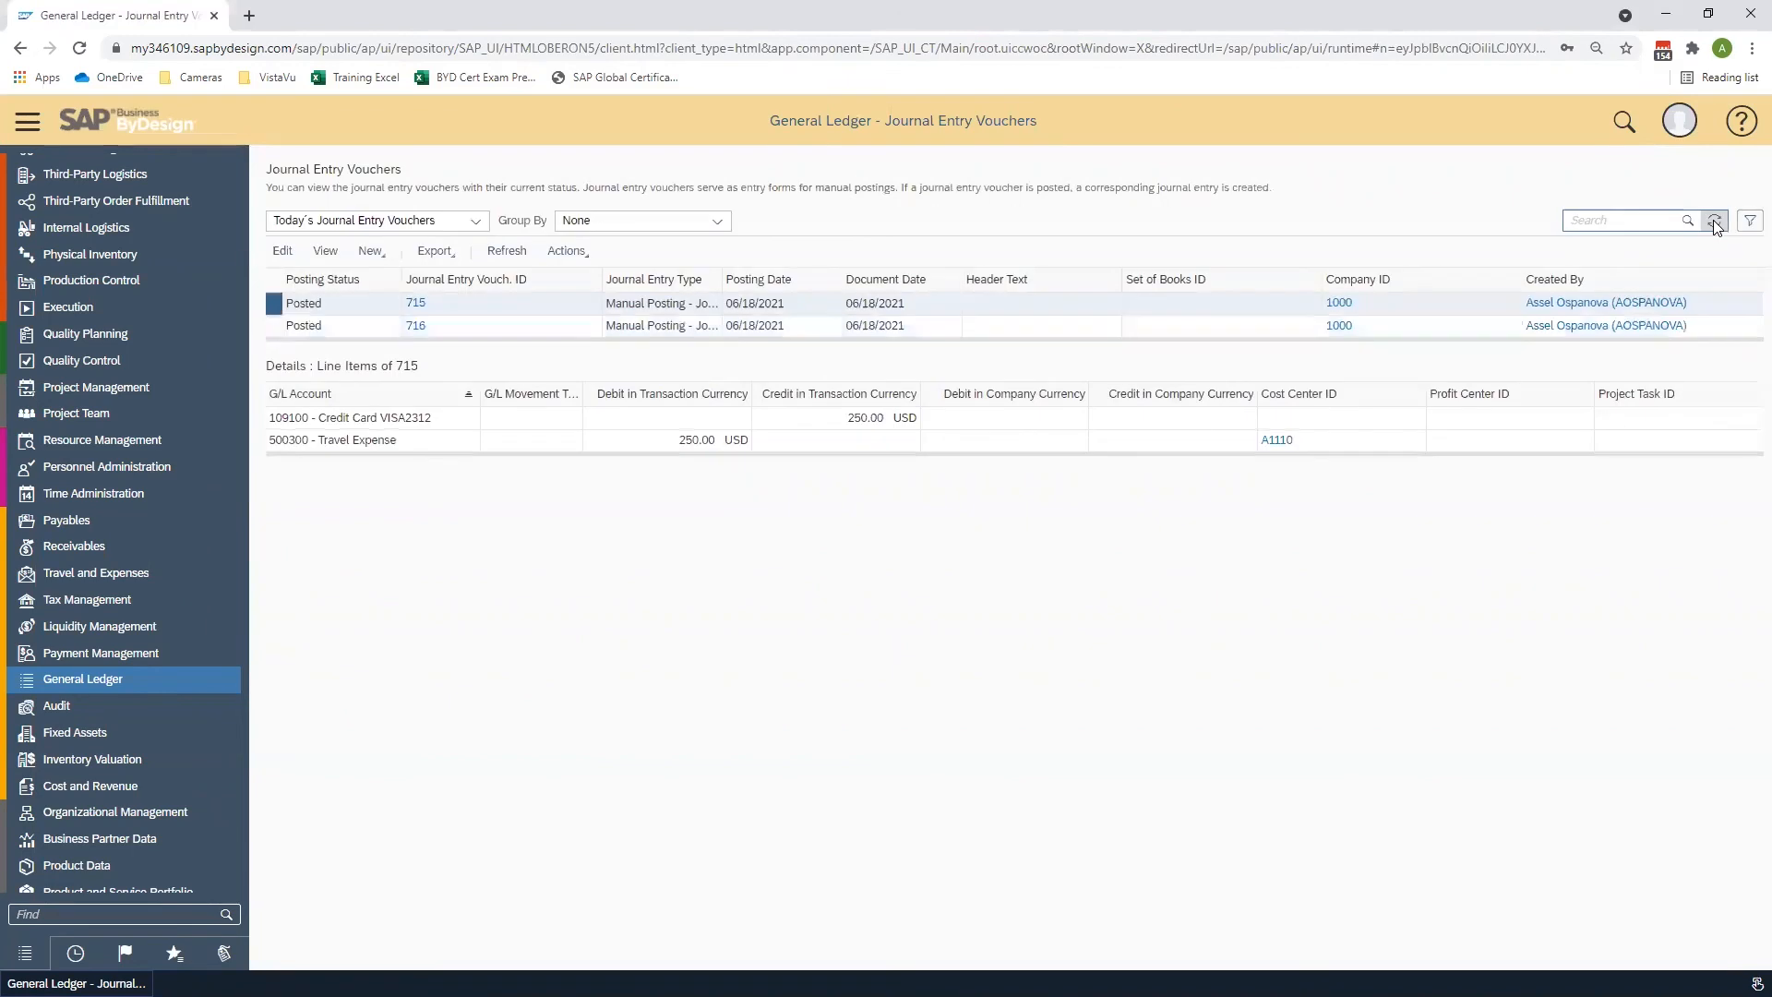
left_click(274, 328)
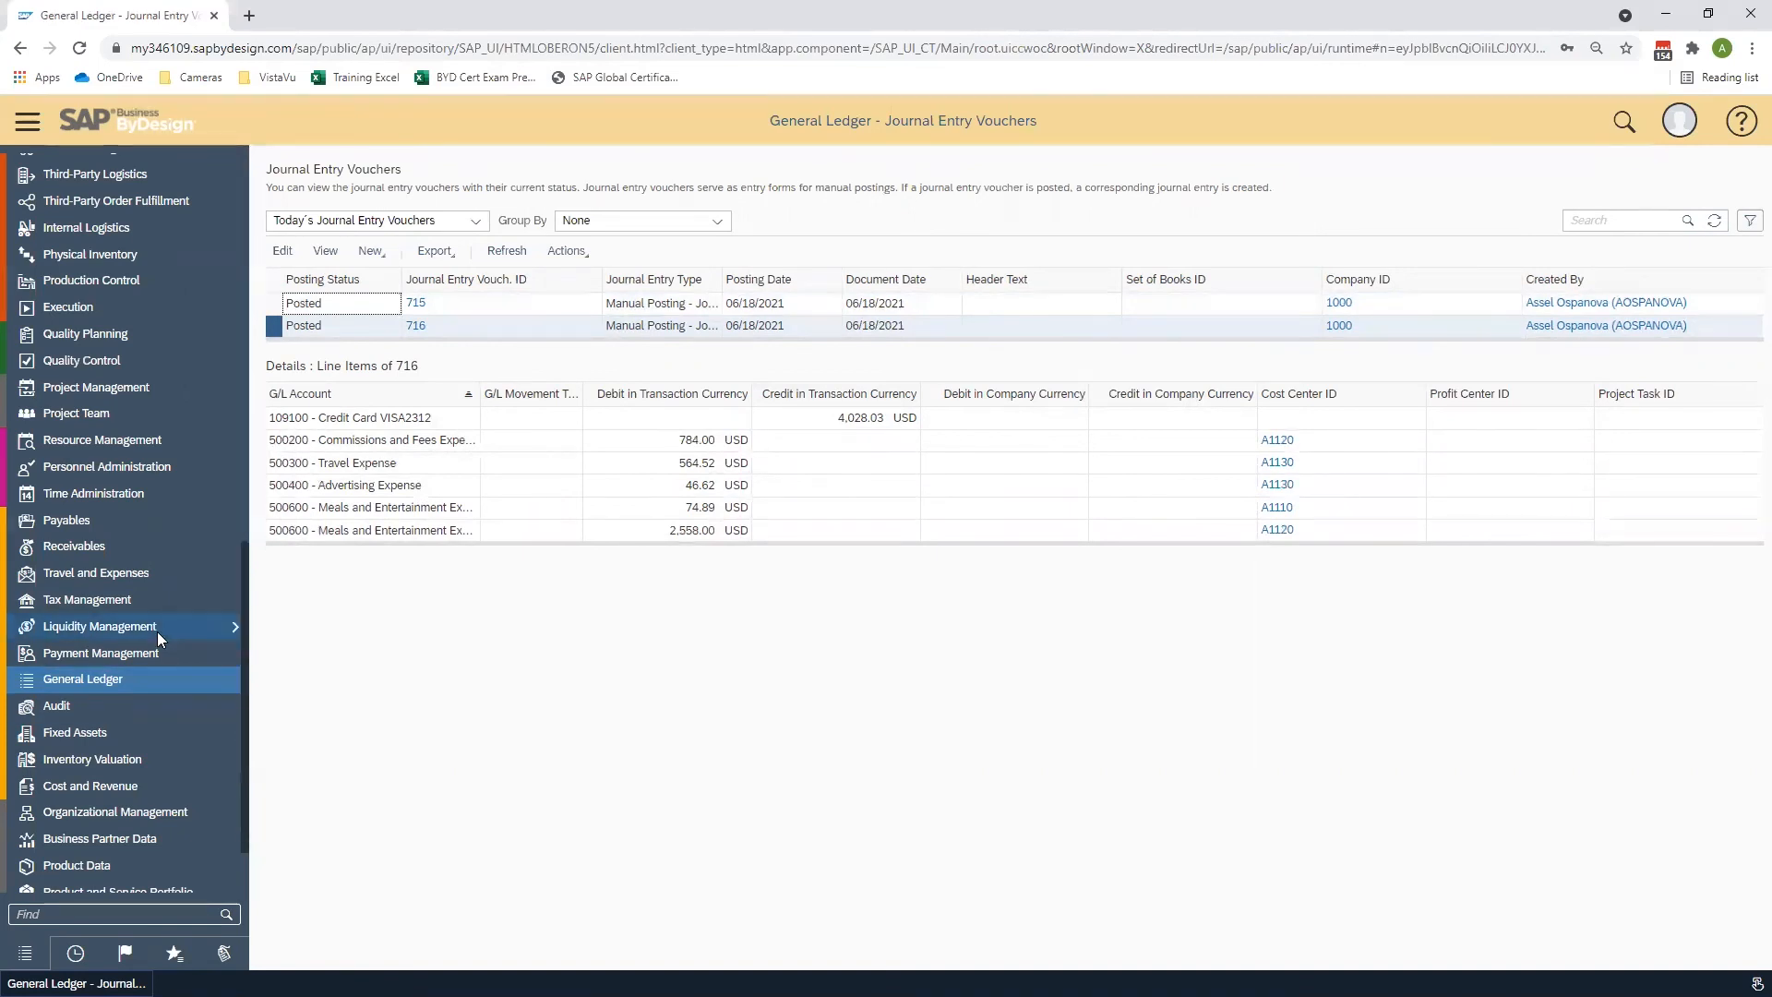
- Create a new bank payment advice from Liquidity Management and set its advice type to Bank Debit Advice
mouse_move(157, 631)
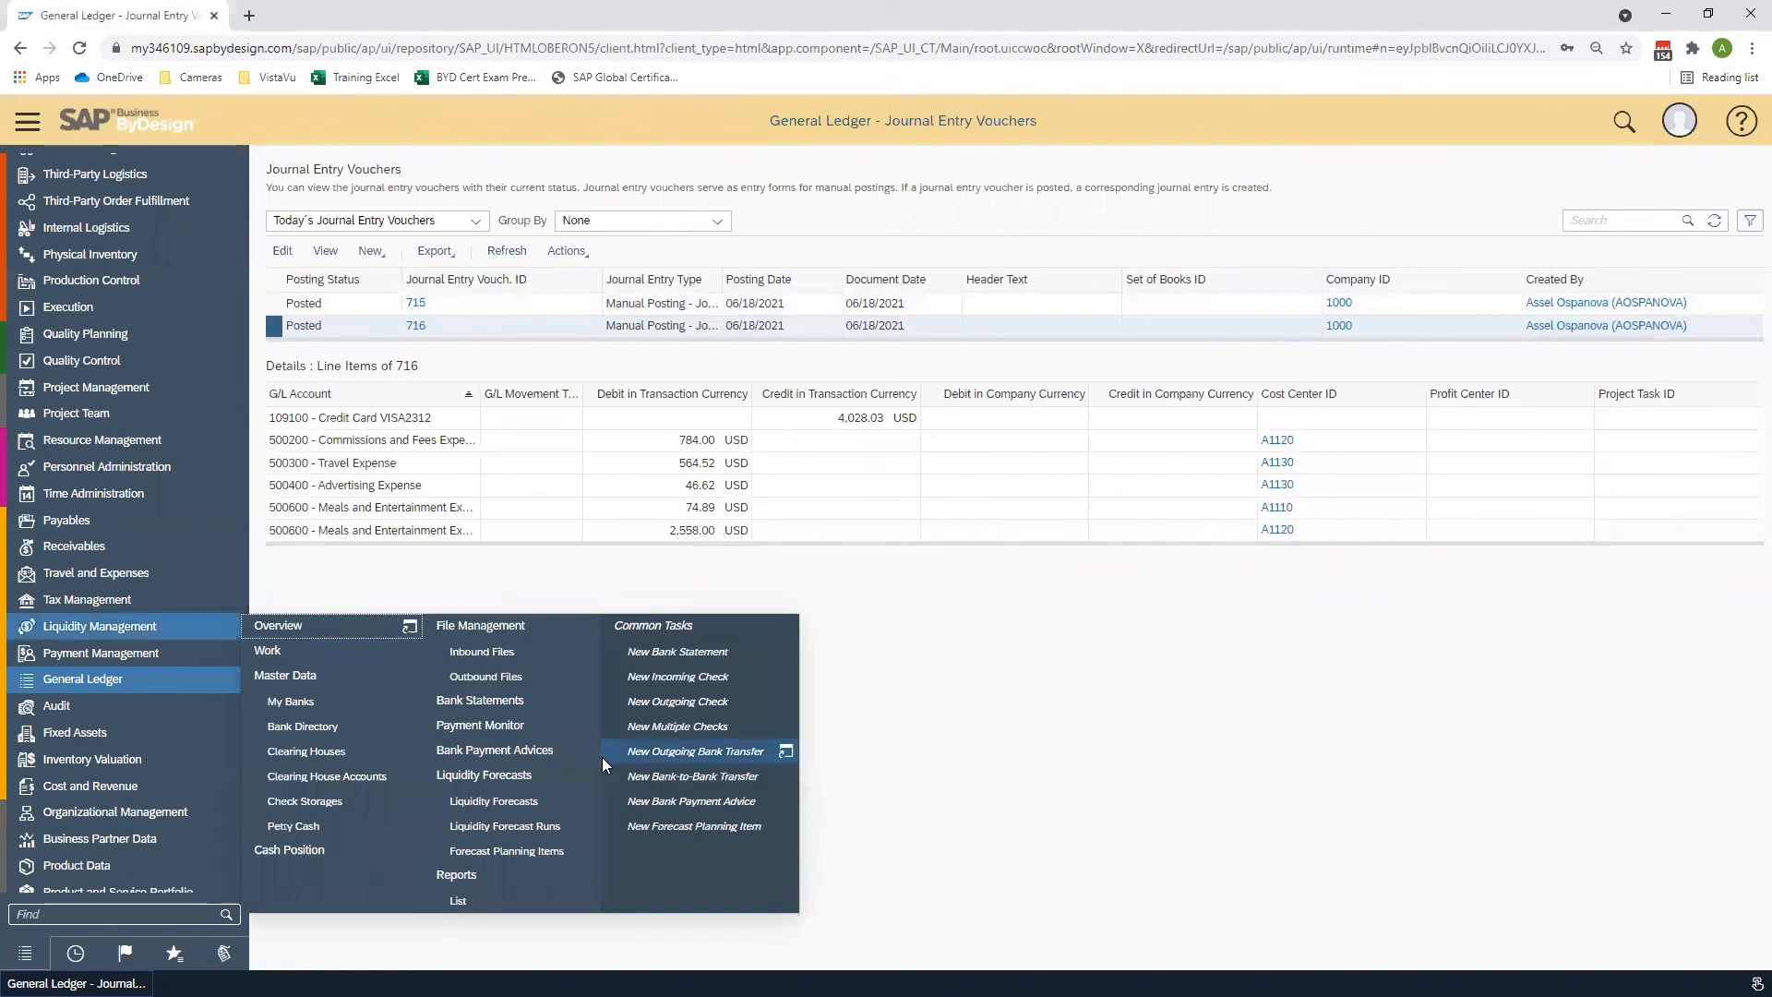
left_click(649, 799)
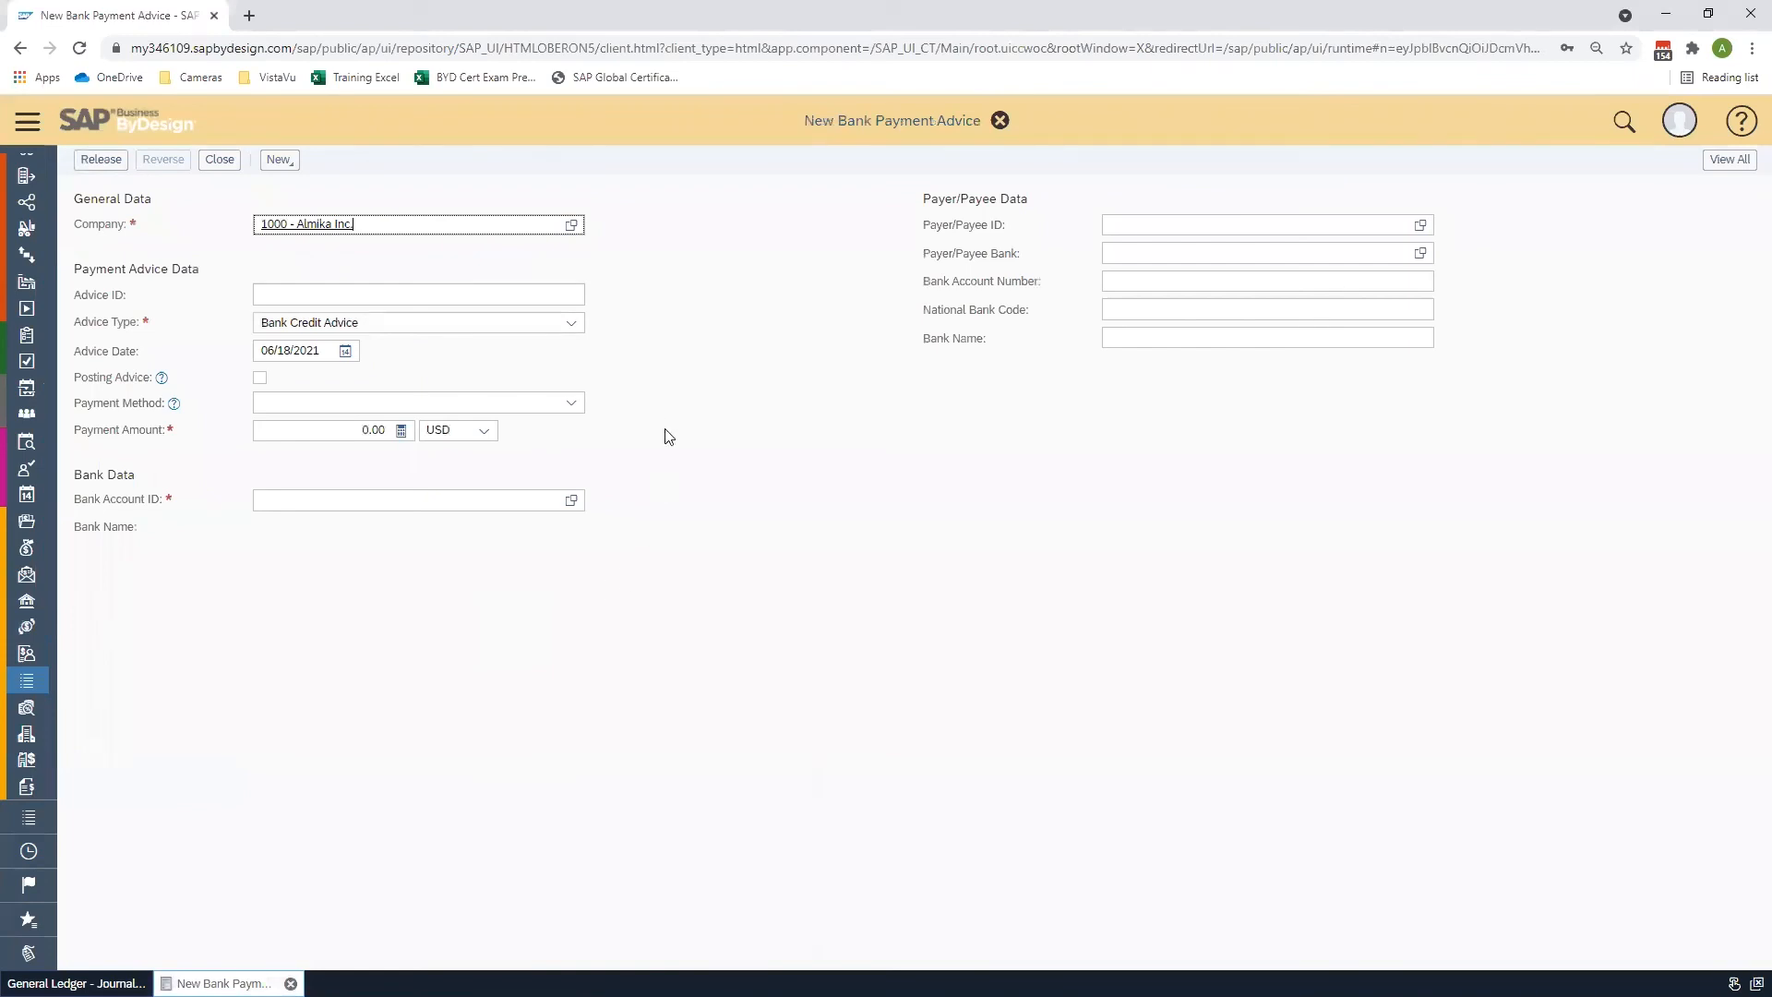
left_click(572, 325)
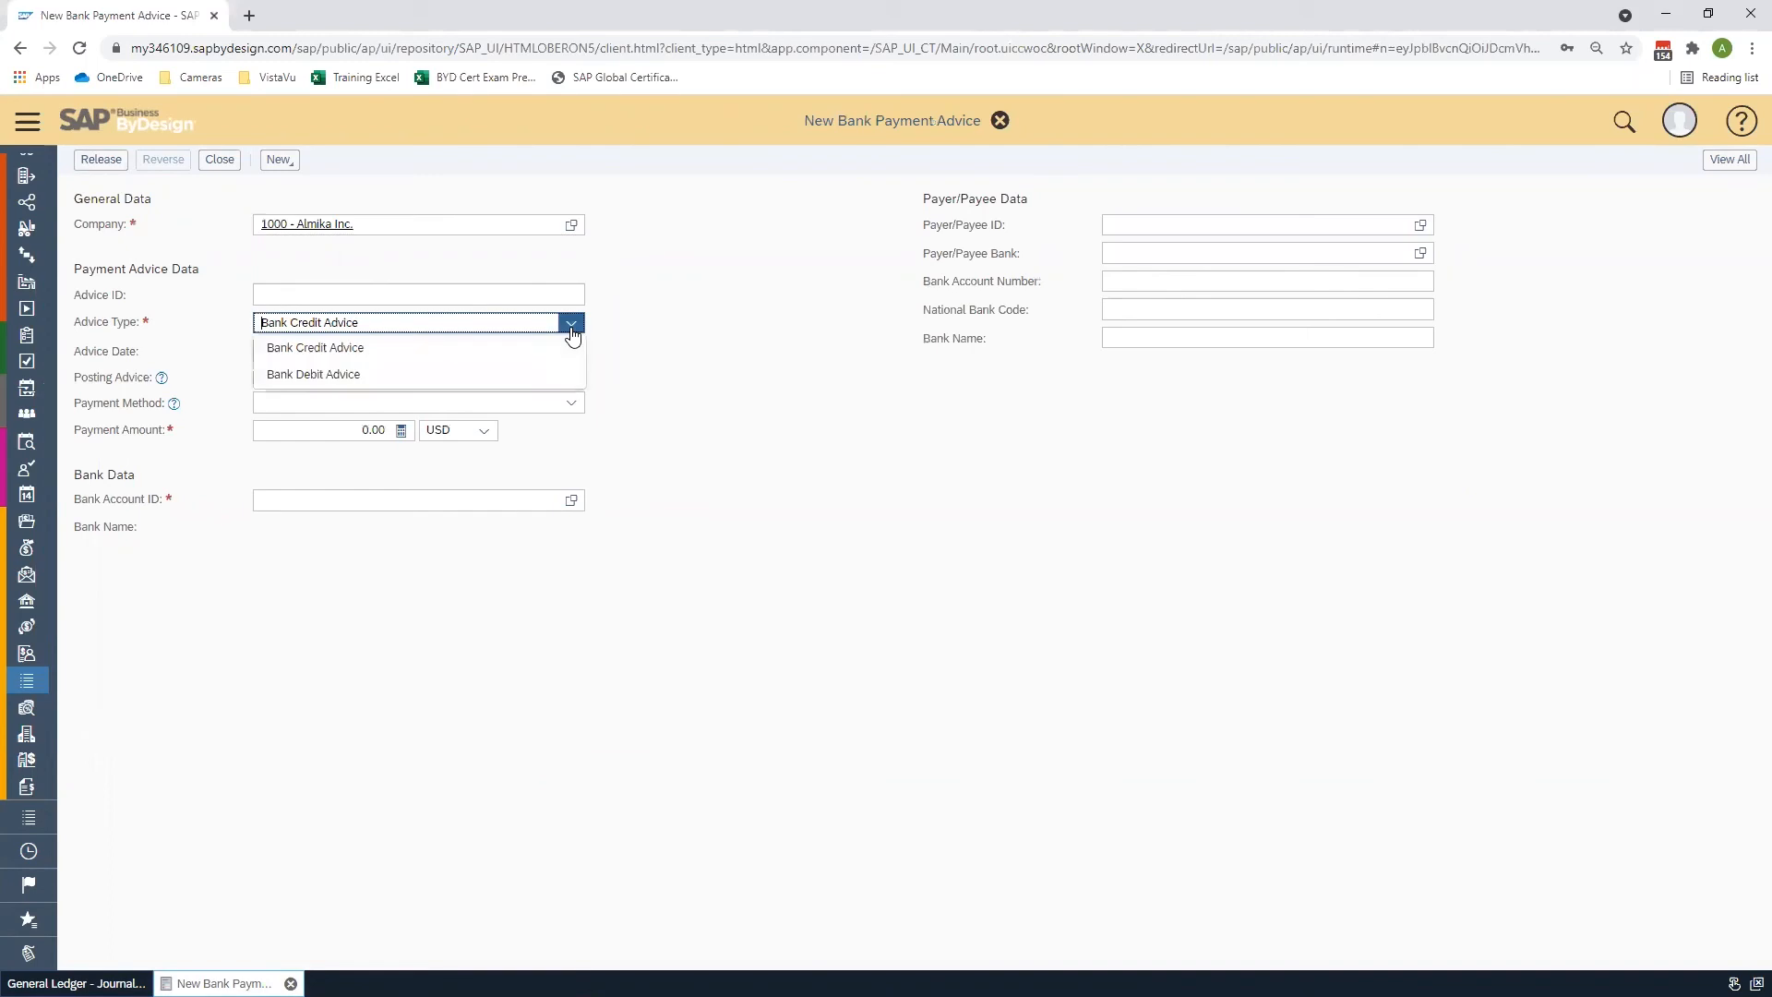
left_click(548, 375)
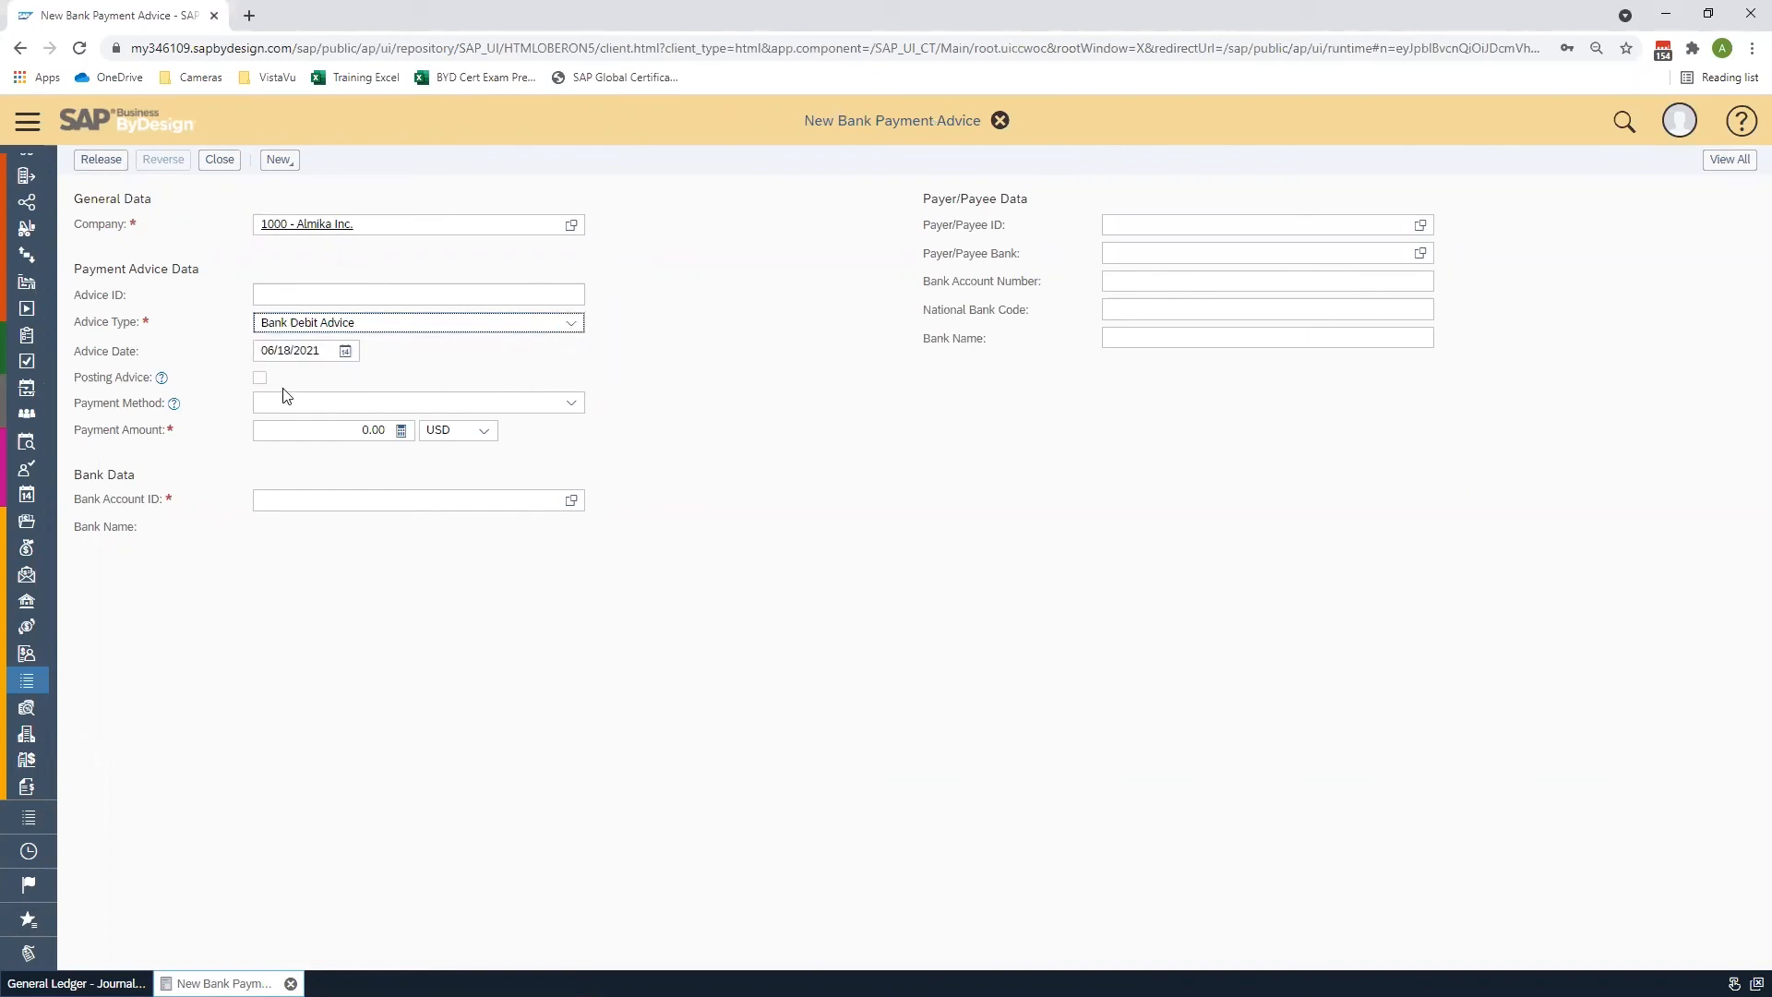
- Enable Posting Advice and set the payment method to Direct Debit
left_click(259, 381)
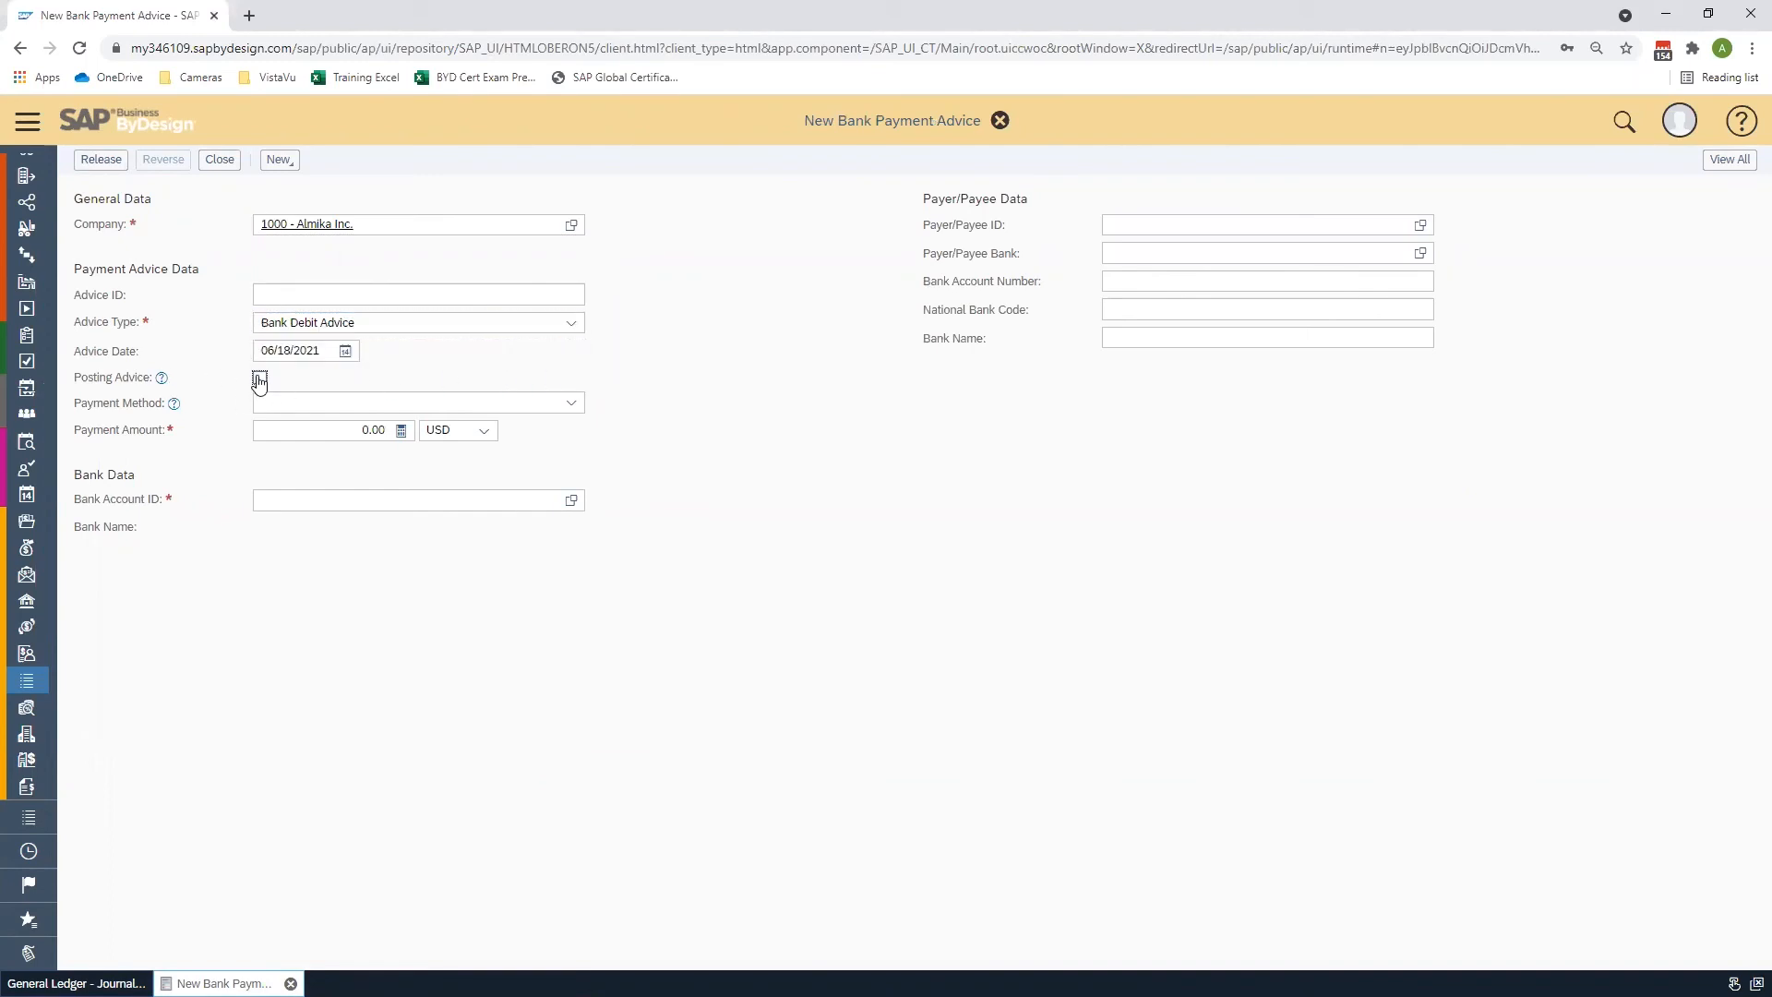
mouse_move(166, 389)
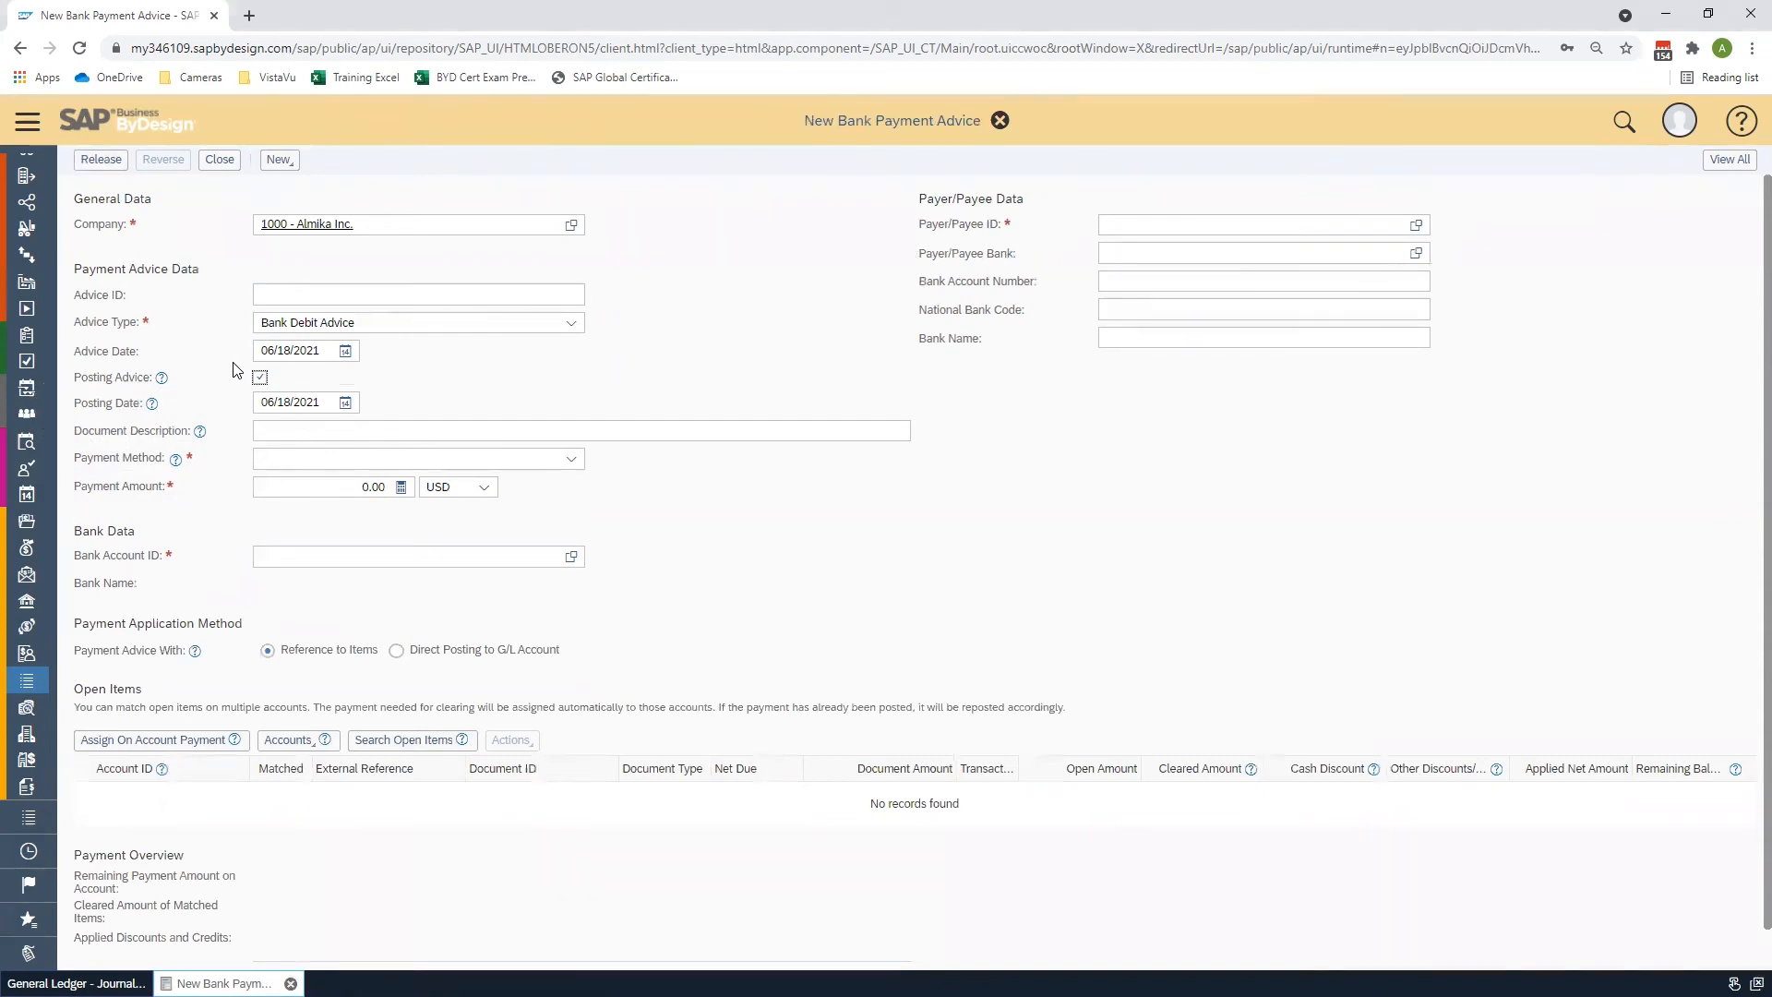
left_click(573, 460)
left_click(574, 486)
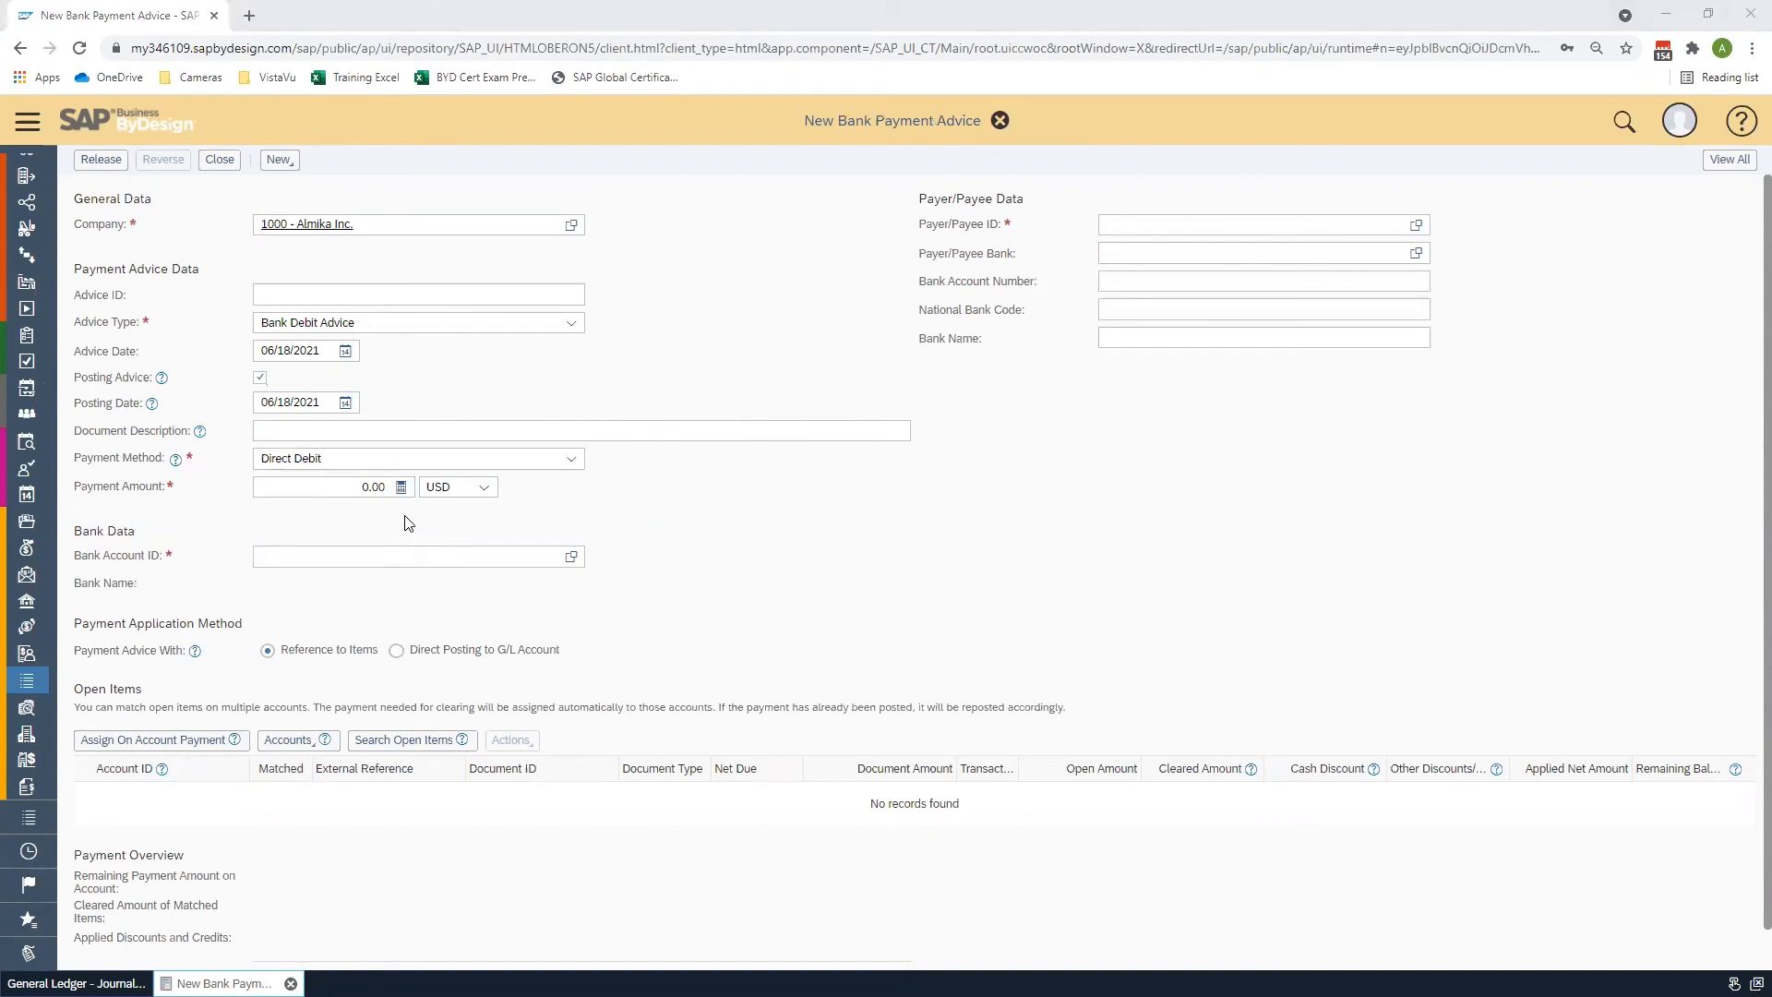
- Copy the 4028.03 credit total from the Excel voucher into the payment advice's Payment Amount
key("alt+Tab")
left_click(554, 636)
left_click(564, 608)
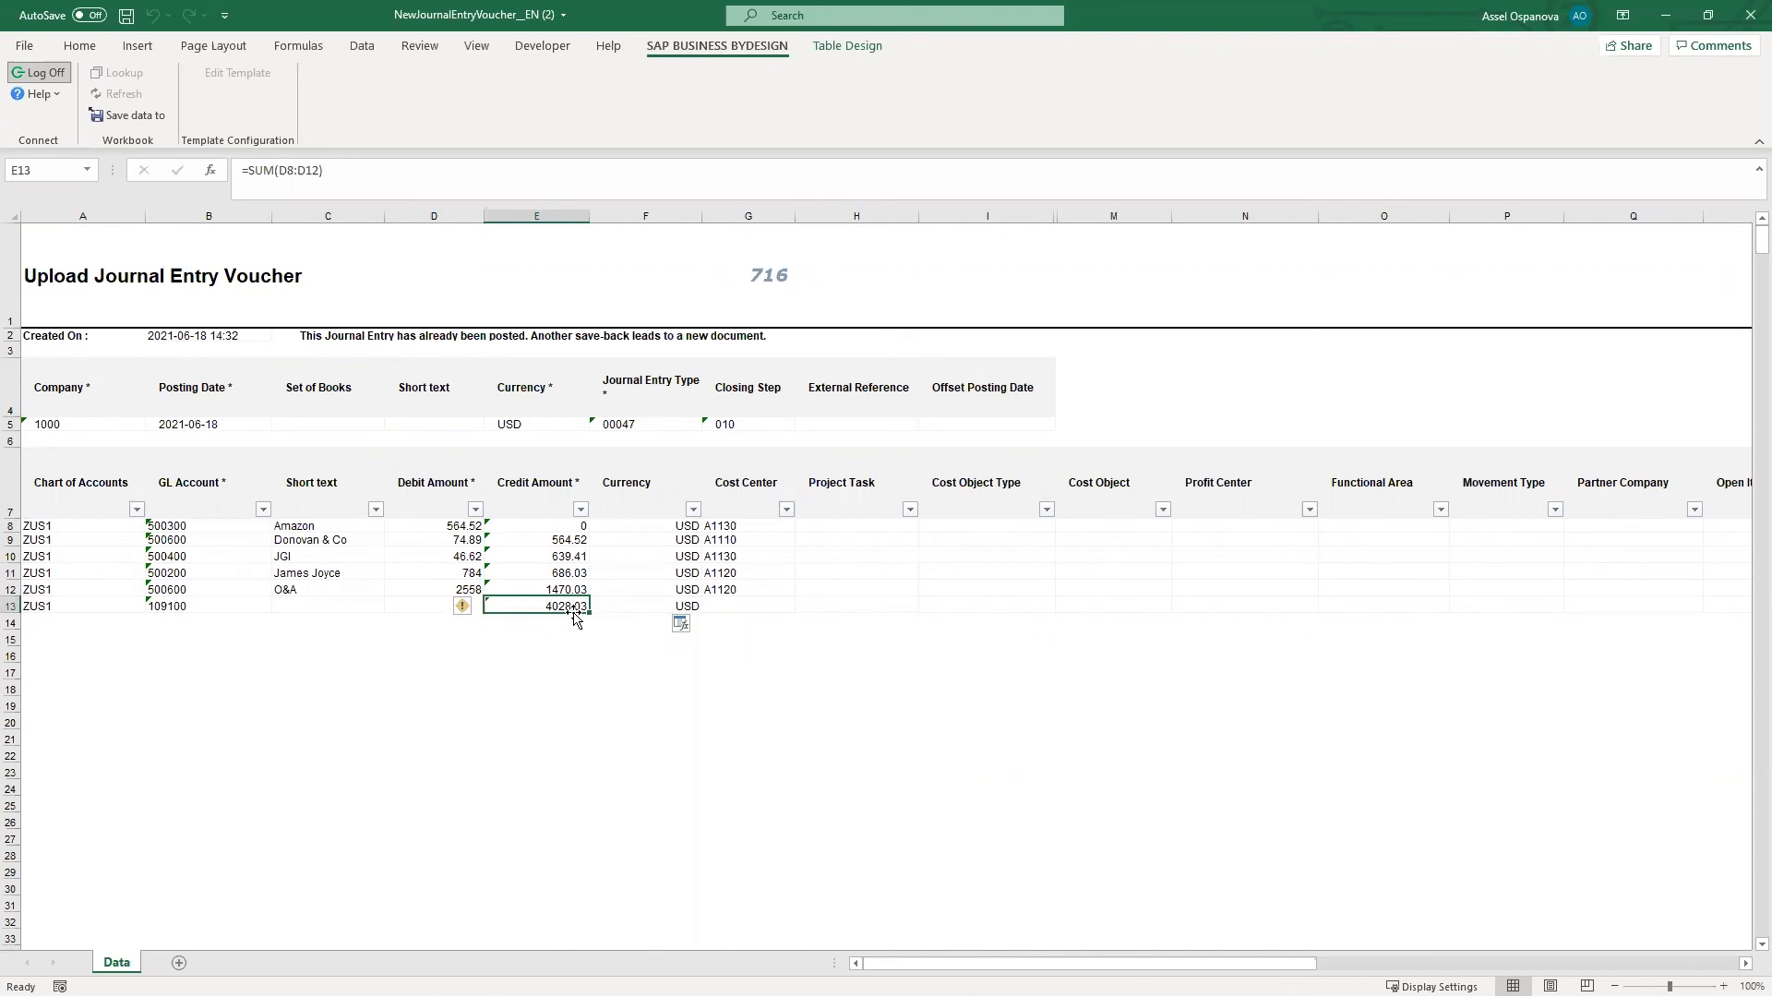
key("ctrl+c")
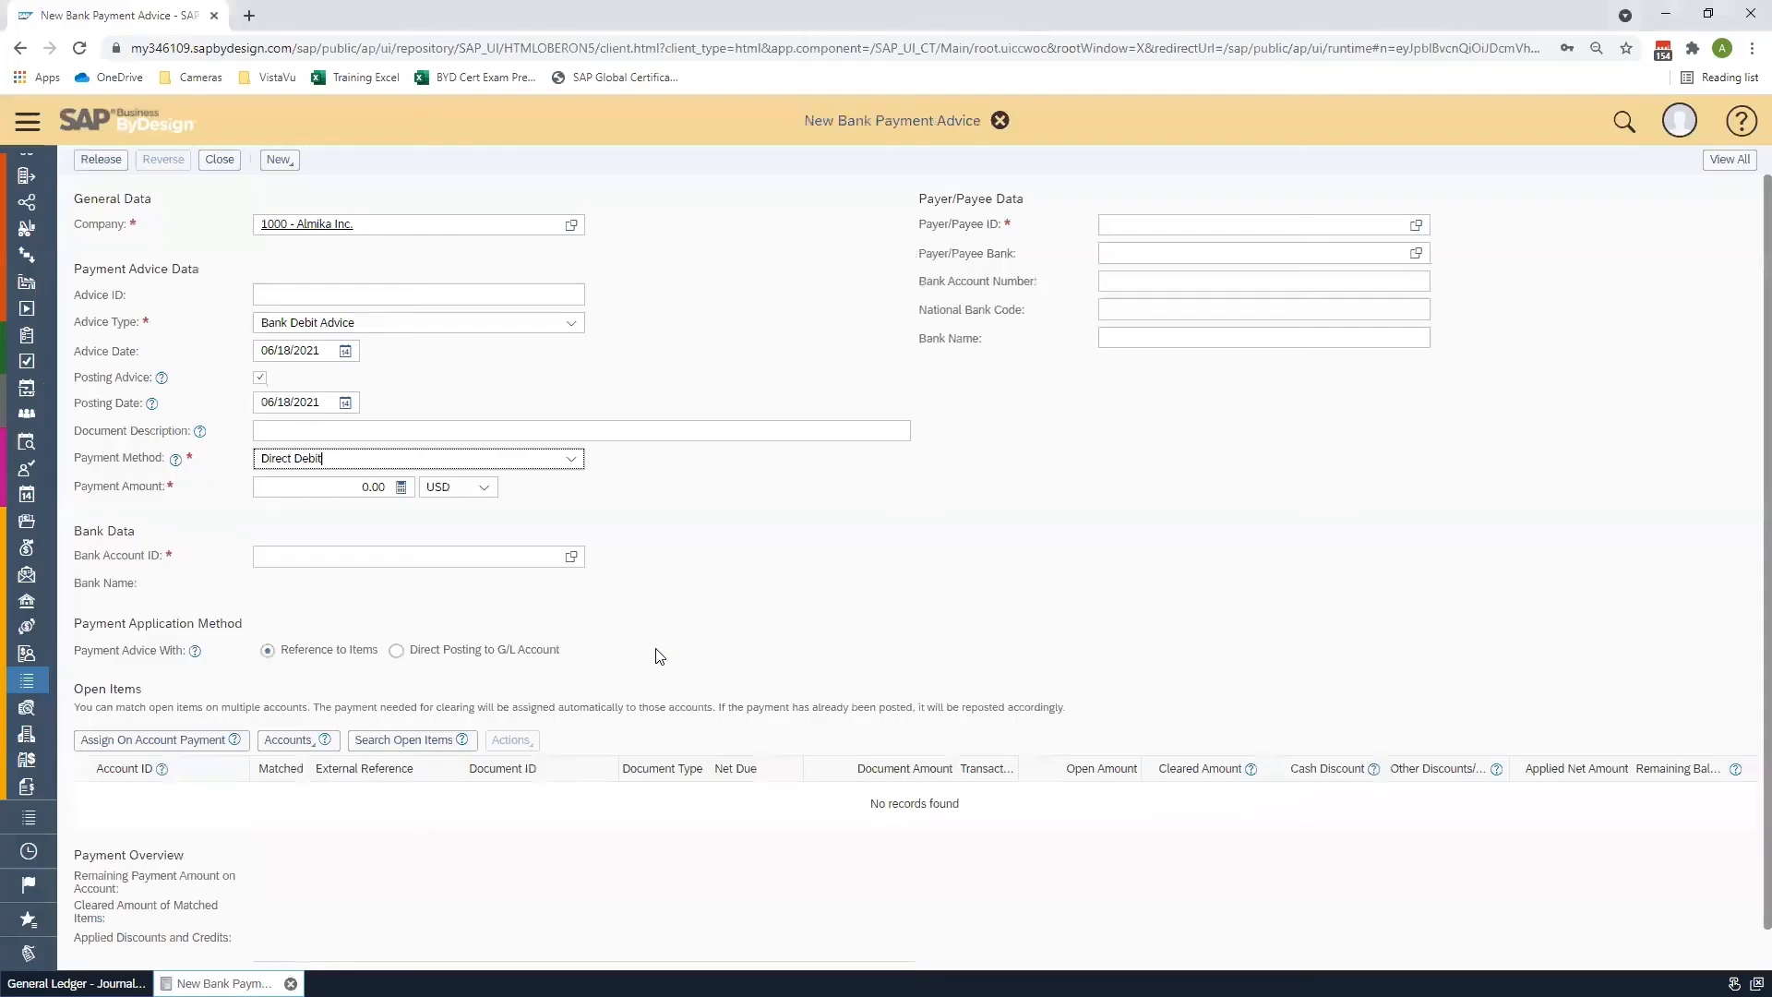
key("alt+Tab")
left_click(369, 486)
key("ctrl+v")
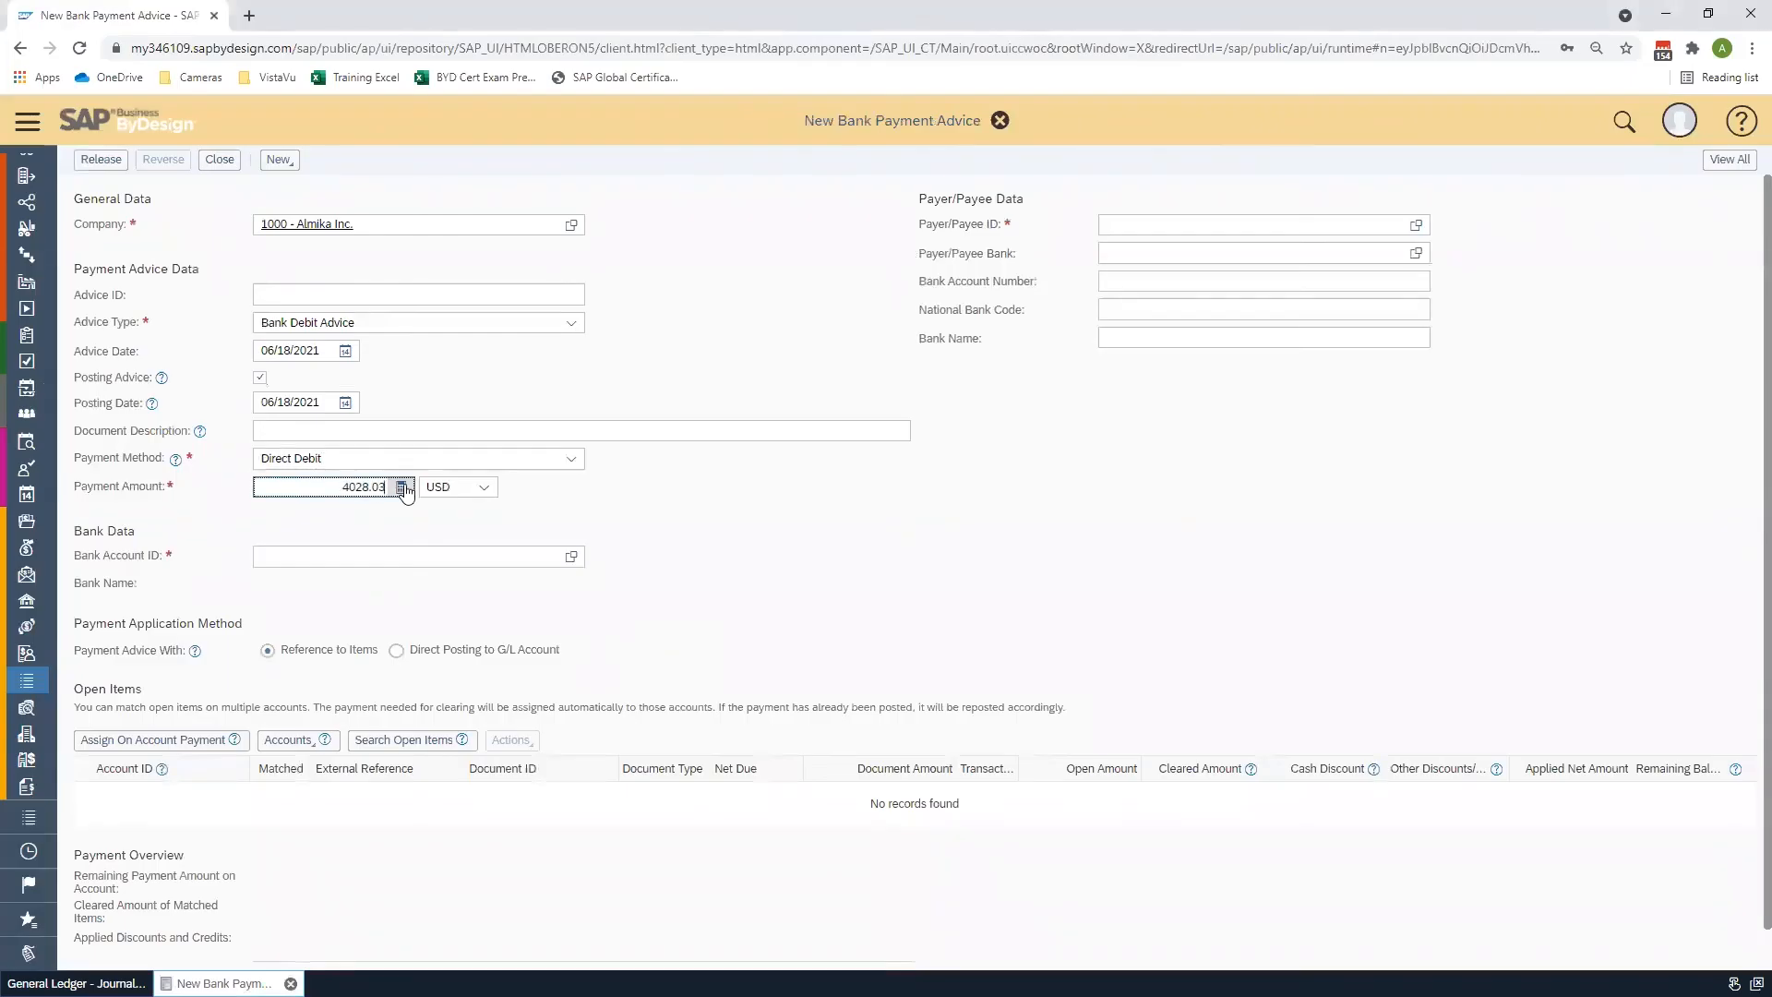
left_click(572, 559)
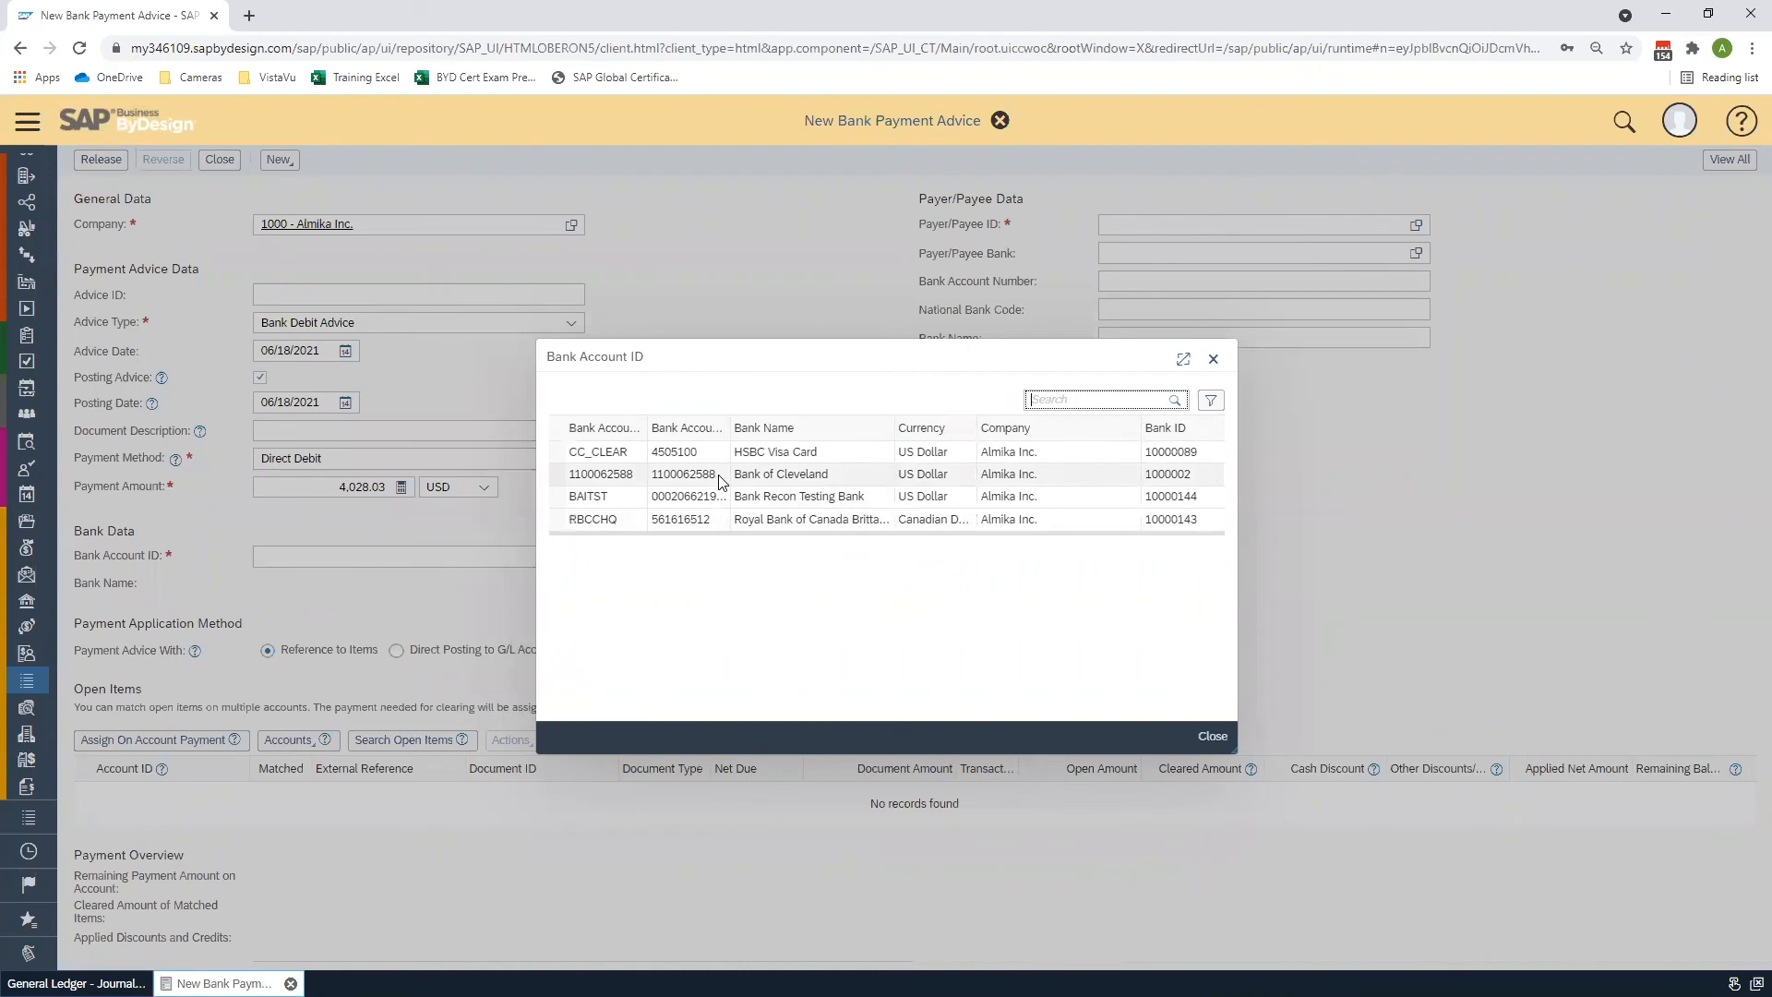
left_click(719, 481)
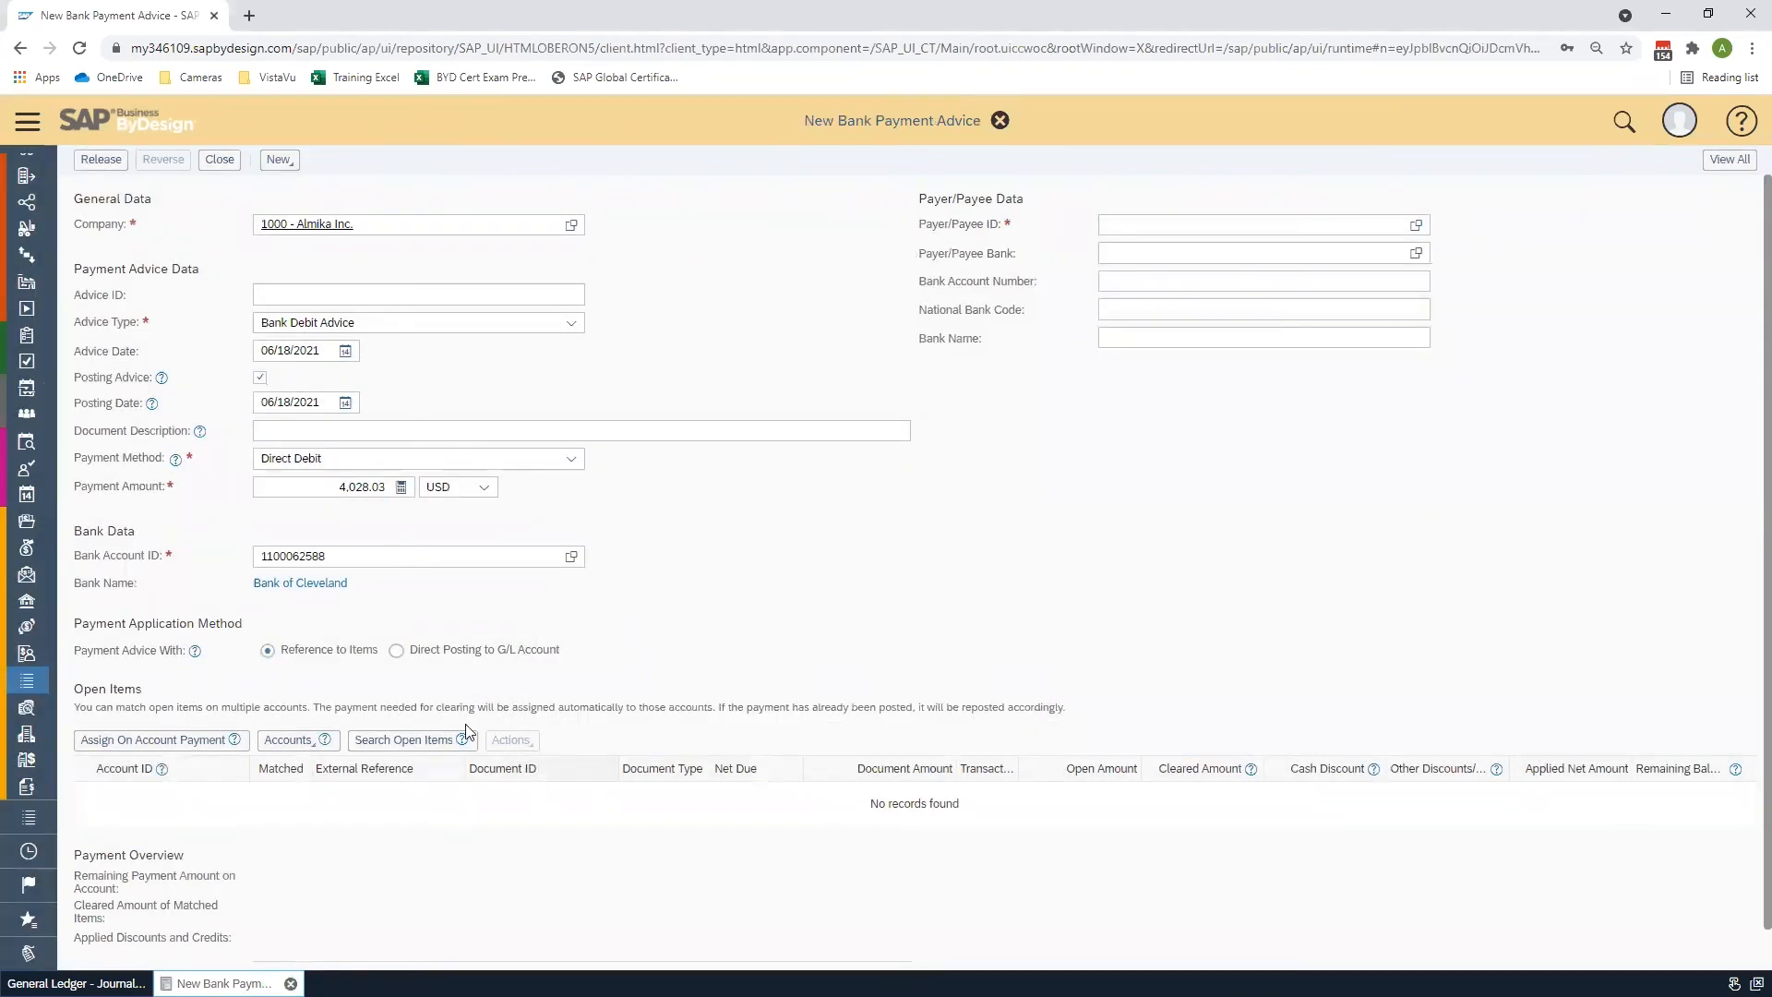
left_click(397, 651)
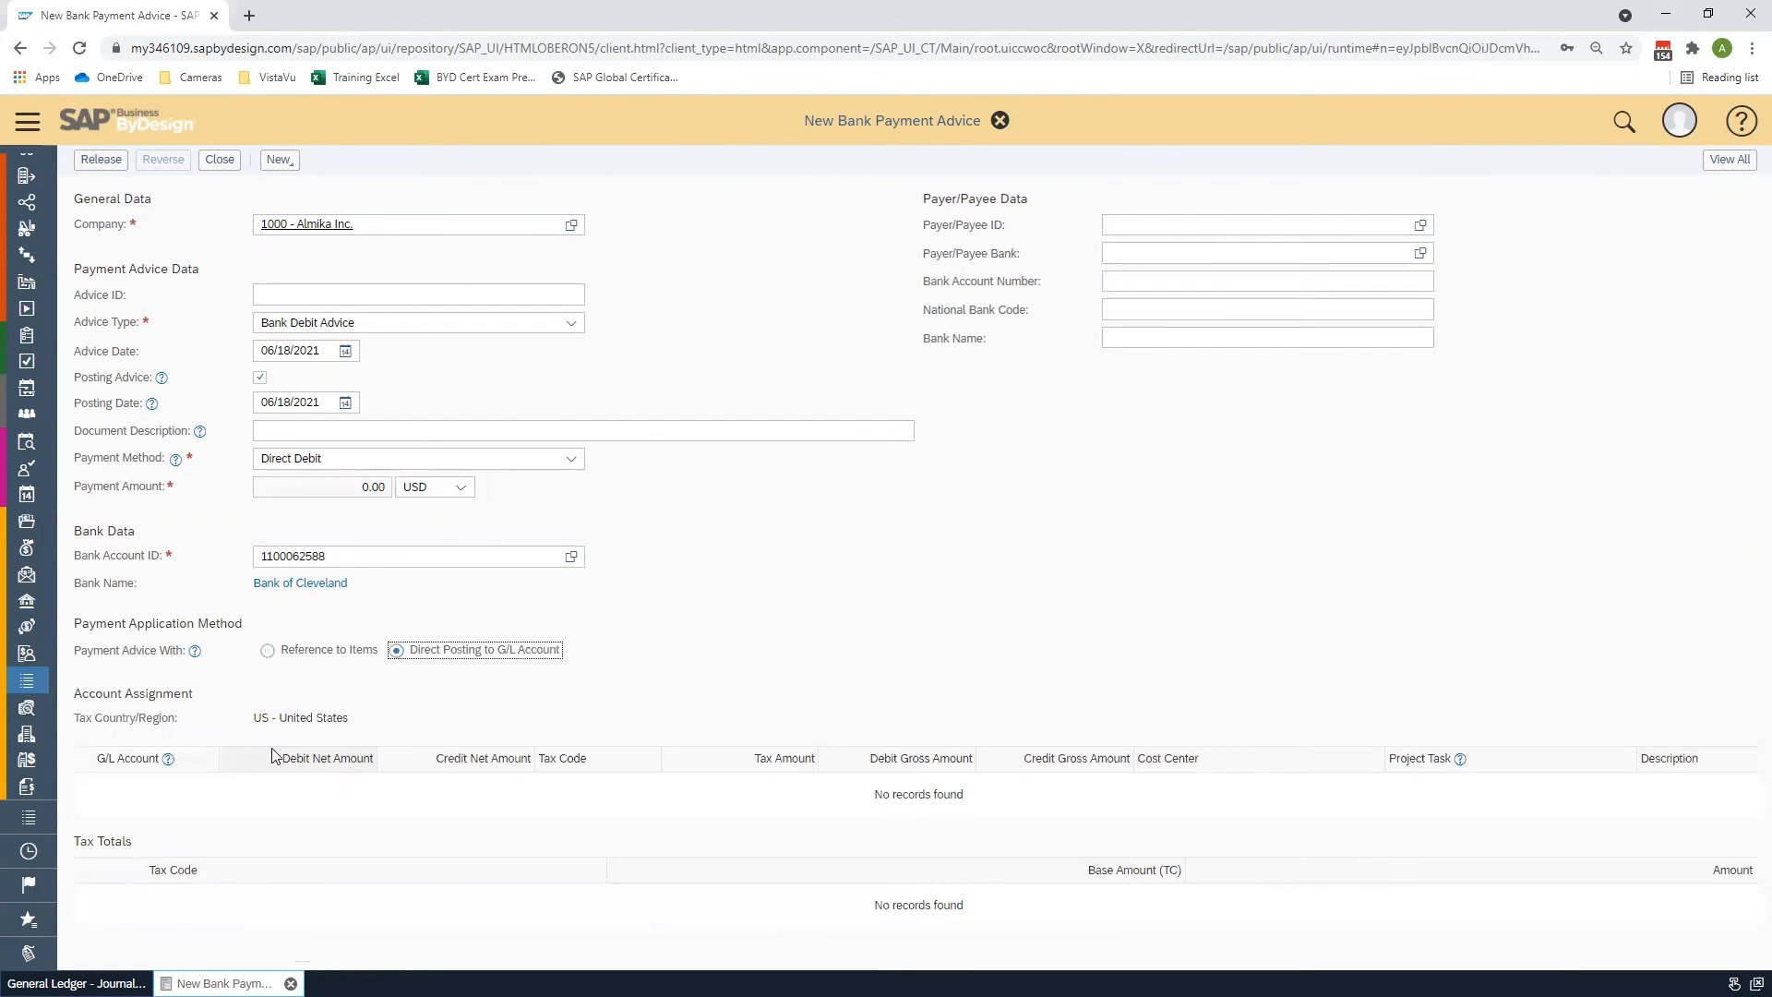
- Add a line debiting G/L account 109100 Credit Card VISA2312 with a net amount of 4028, then release the payment advice
scroll(240, 746, "down", 1)
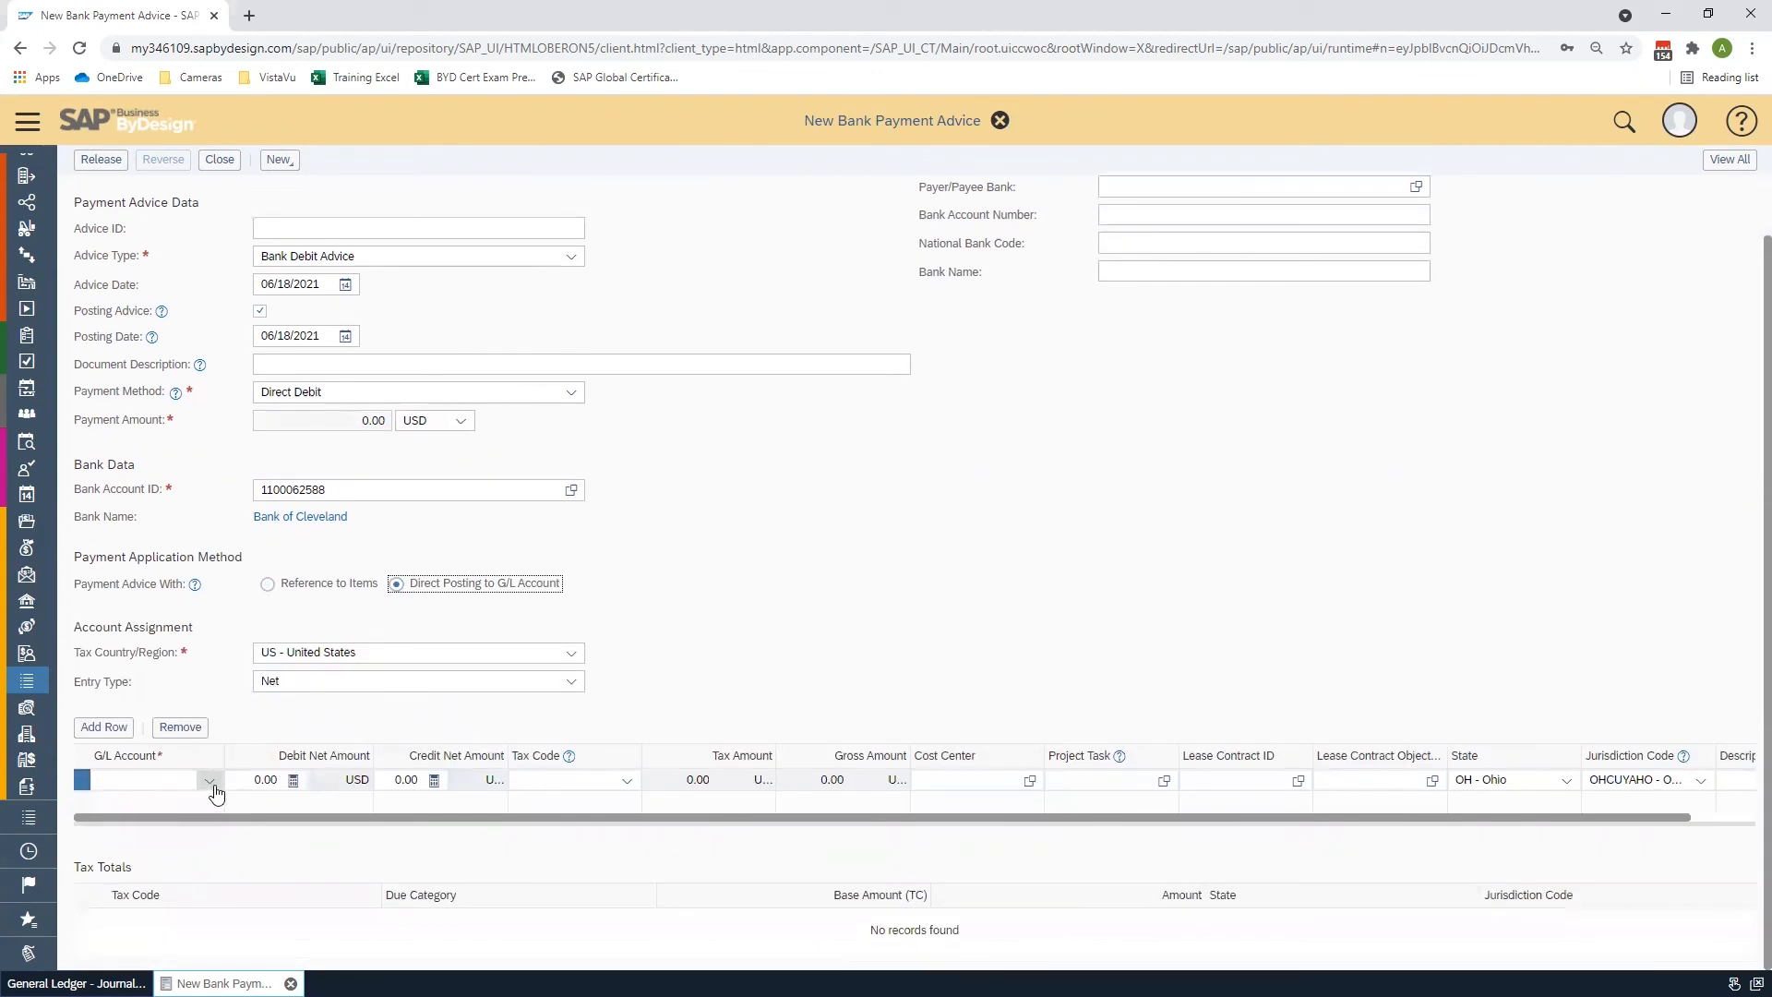
left_click(211, 784)
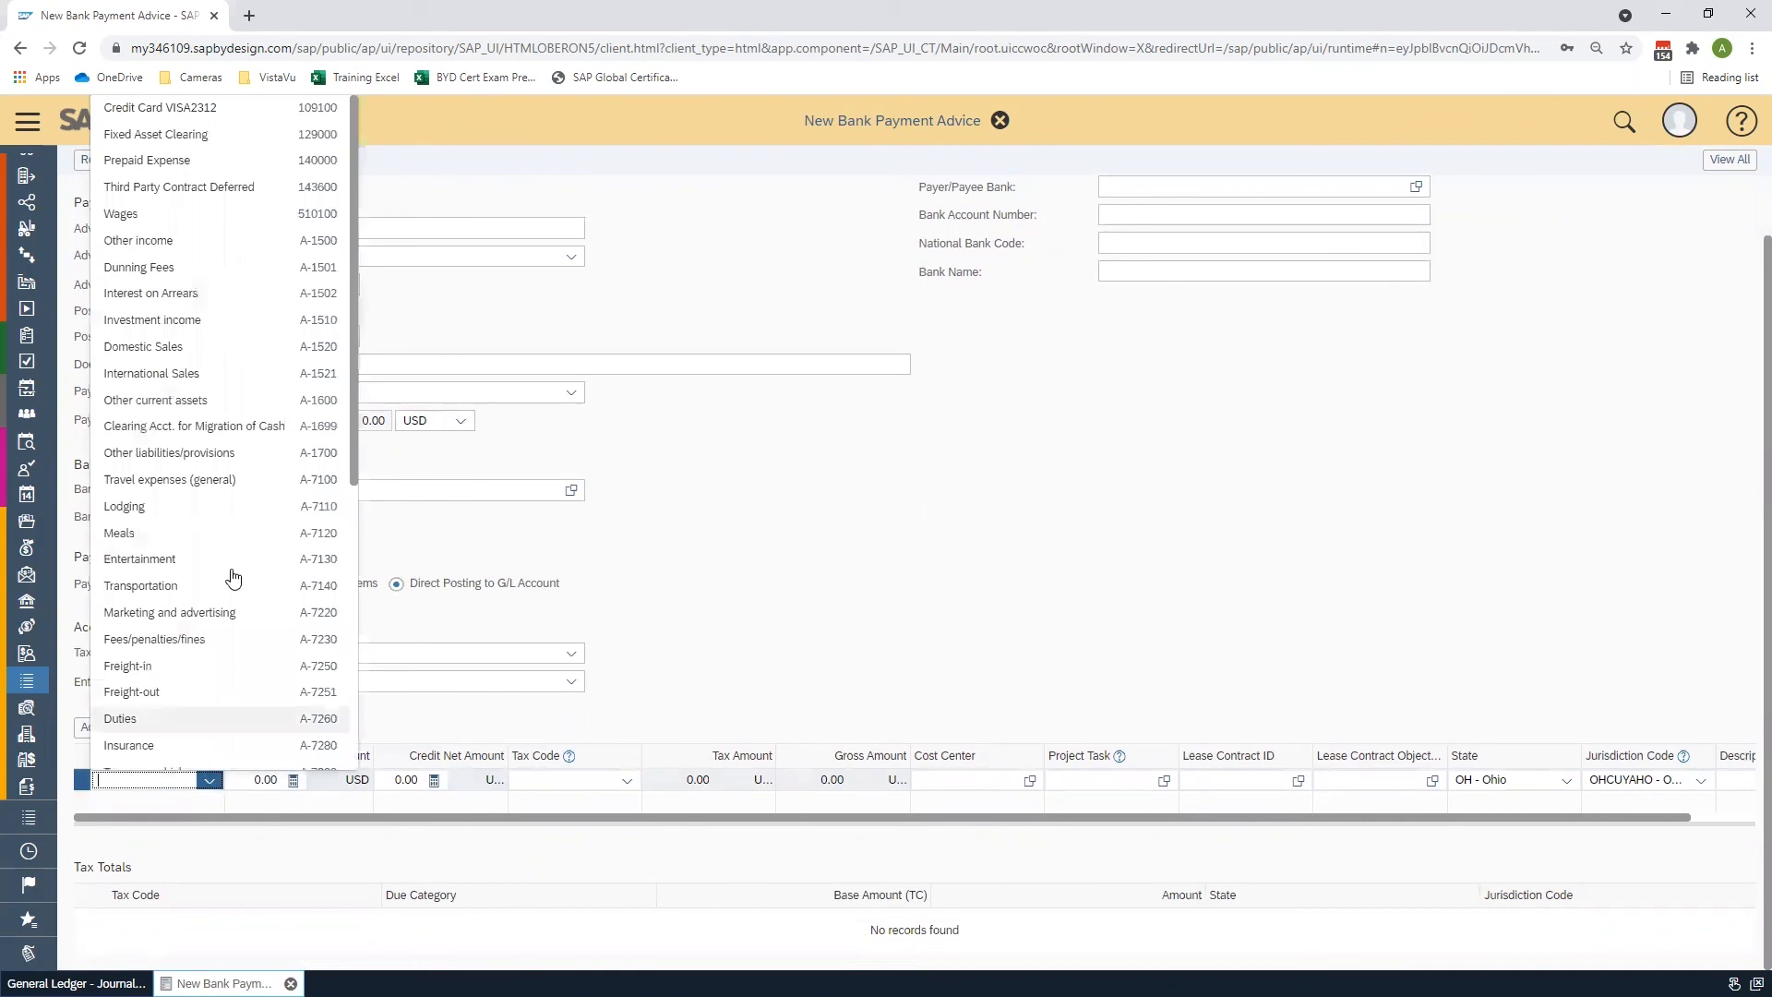
left_click(263, 120)
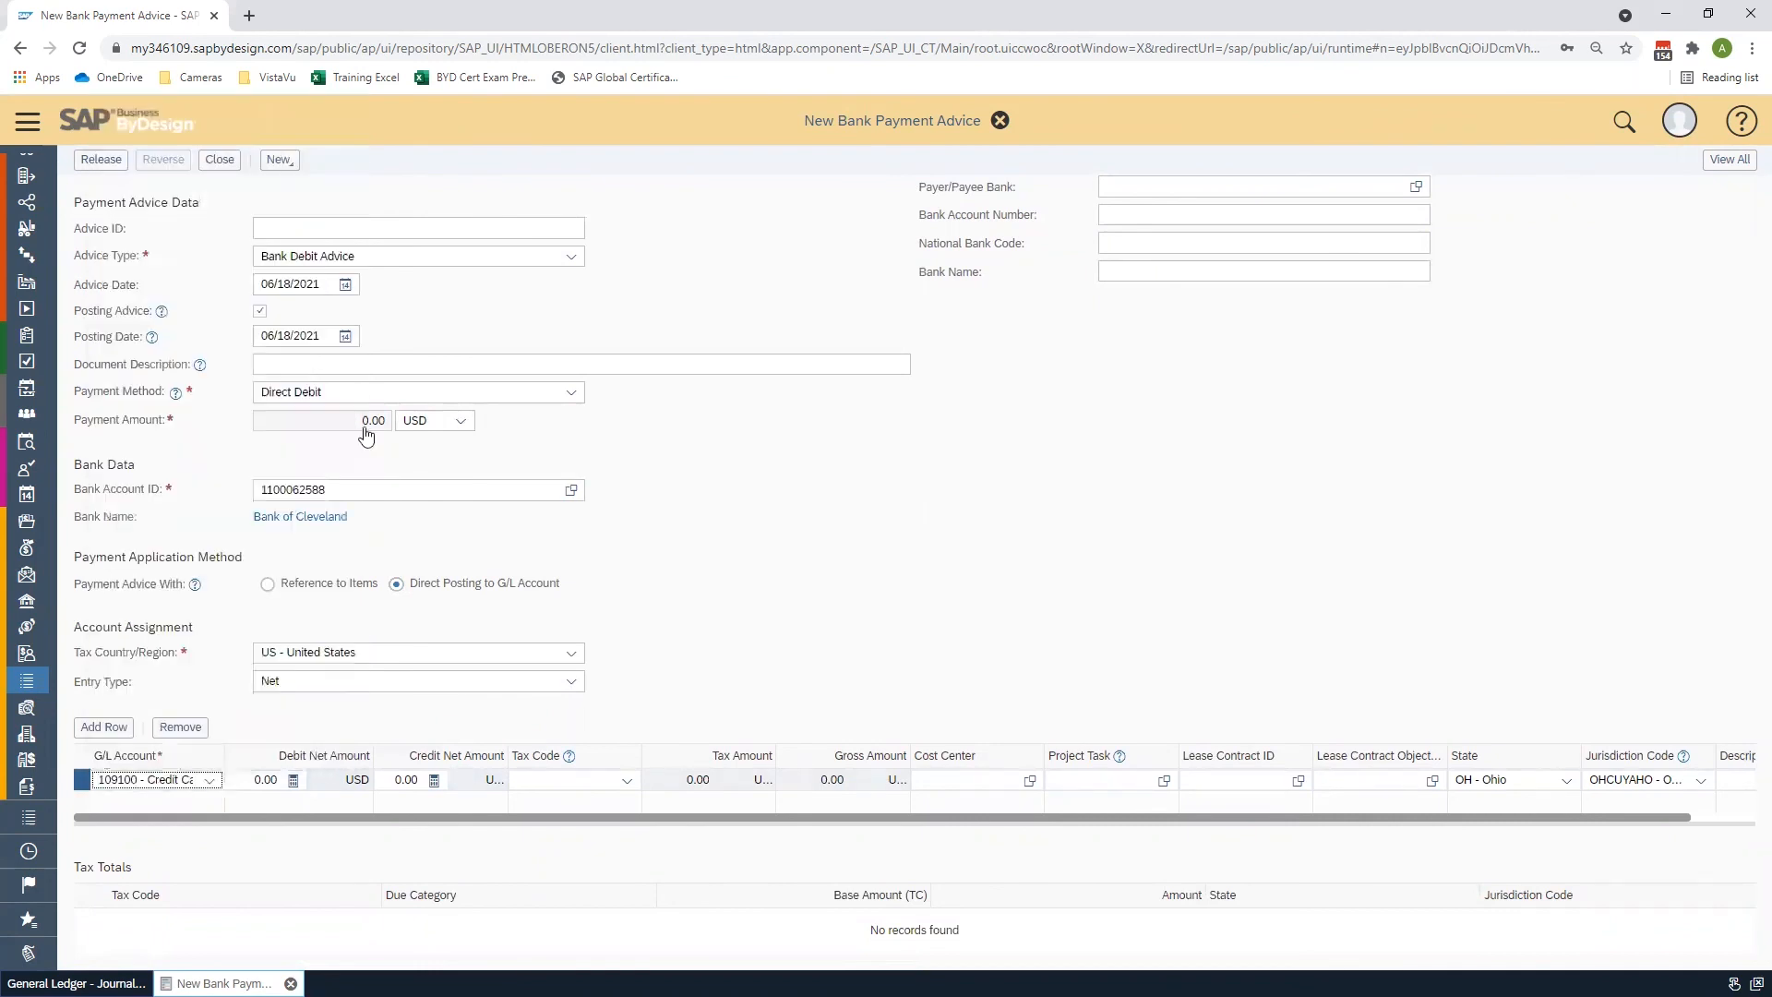
left_click(303, 784)
type("4028")
left_click(845, 633)
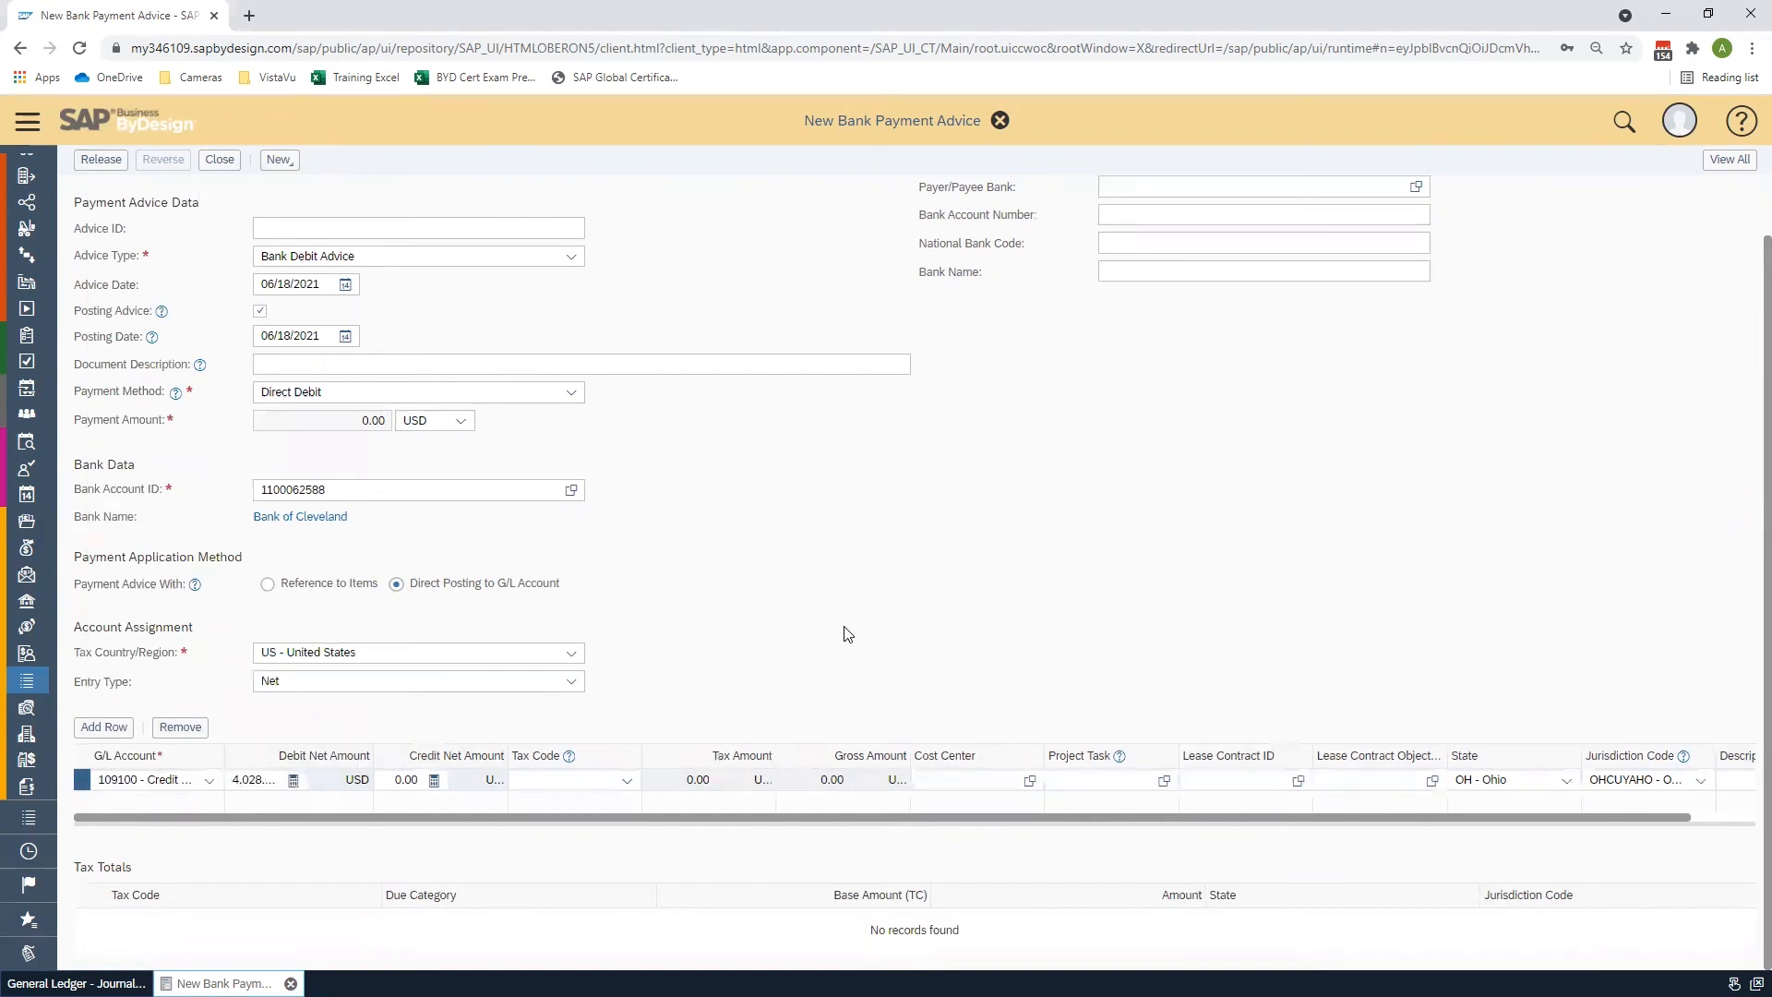
scroll(846, 633, "up", 1)
left_click(101, 160)
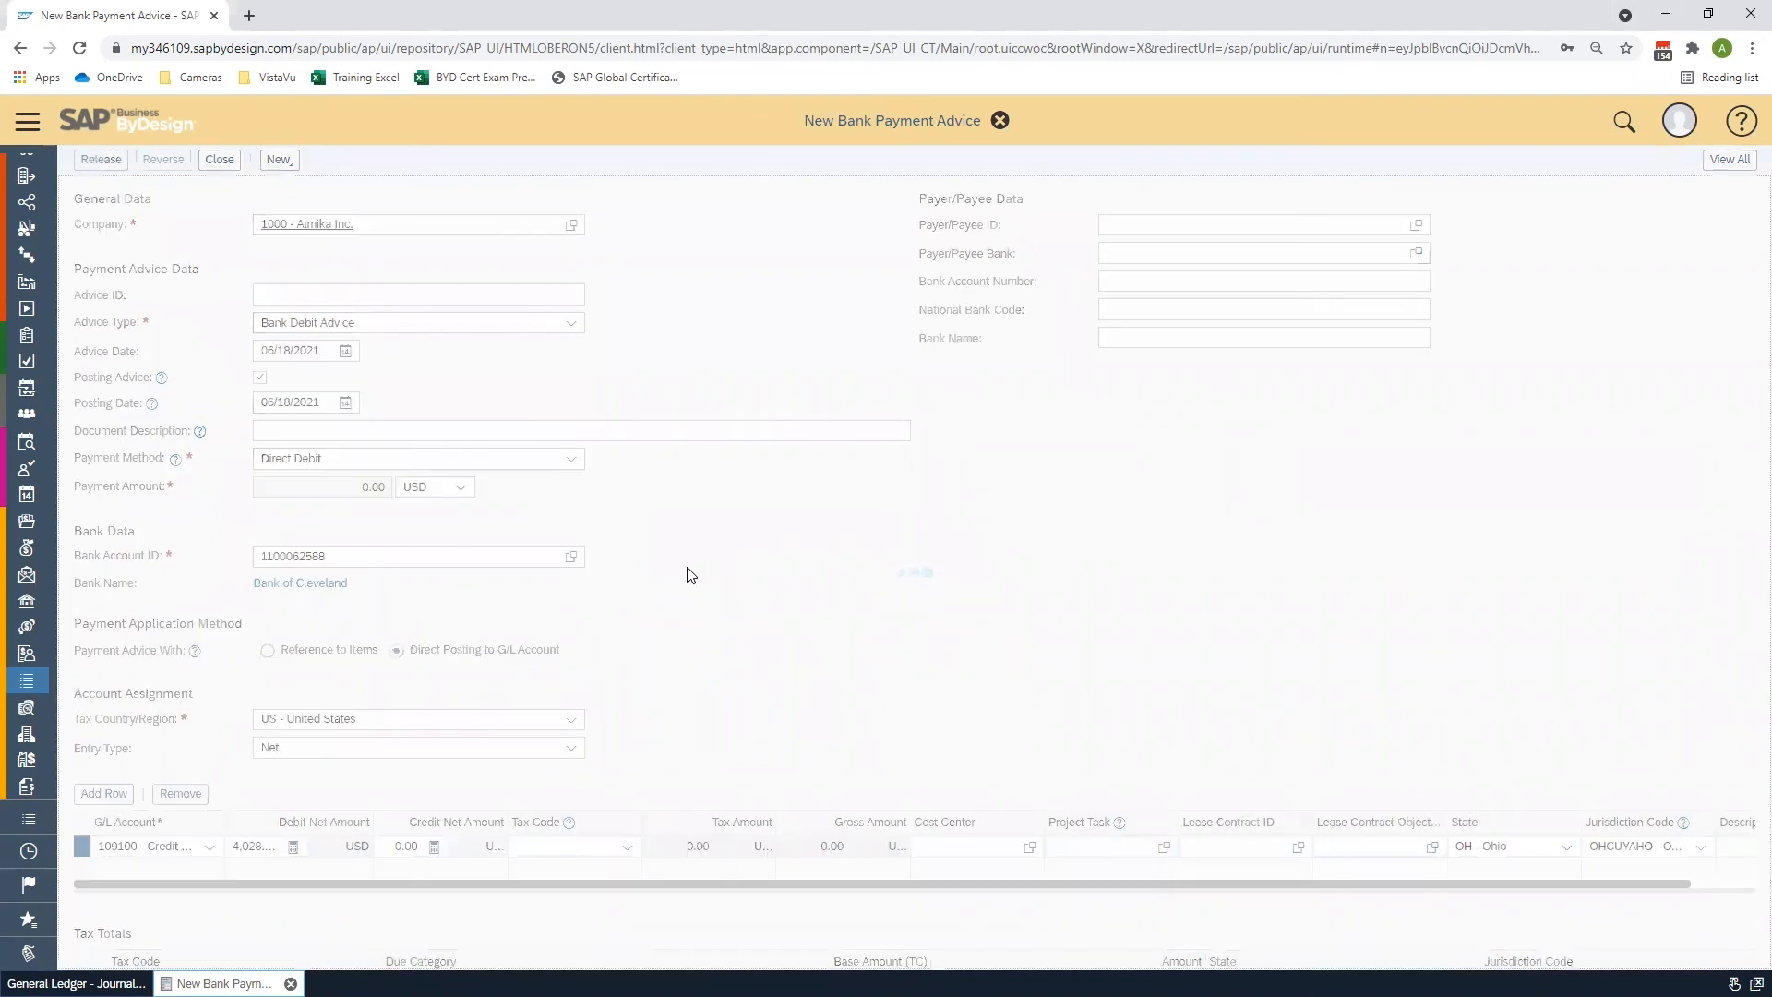